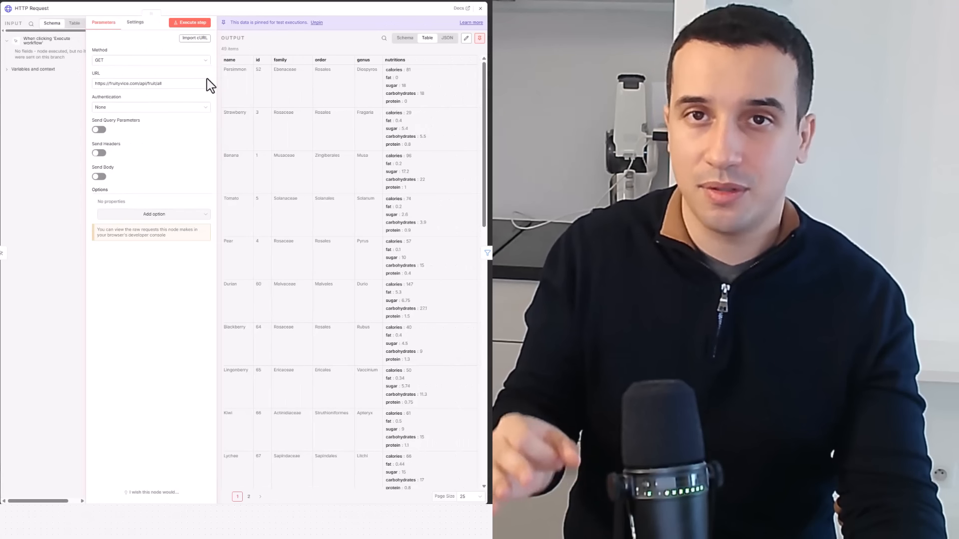
scroll(310, 136, down, 3)
scroll(309, 135, up, 3)
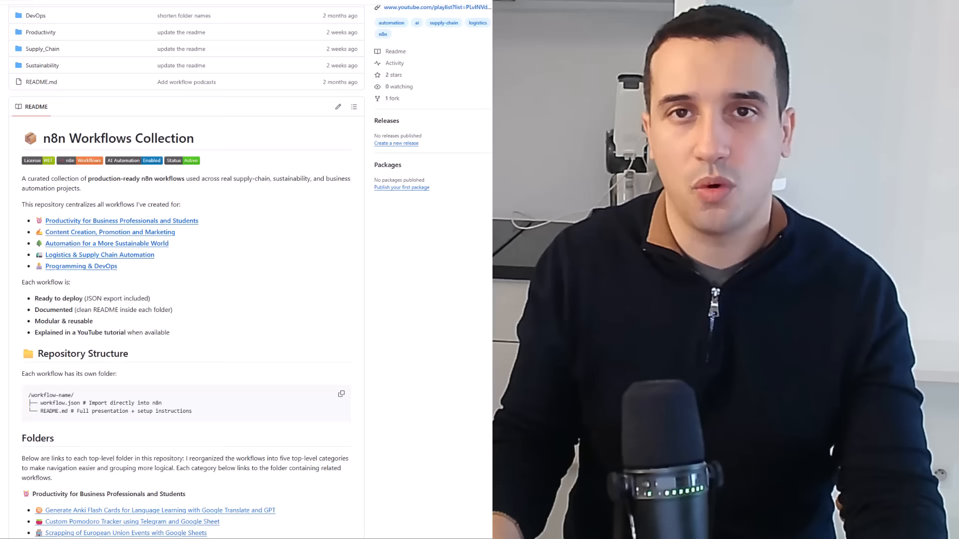
- Read through the n8n Workflows Collection README, covering the repository structure, the categorized workflow links and the tutorials playlist
scroll(185, 270, down, 5)
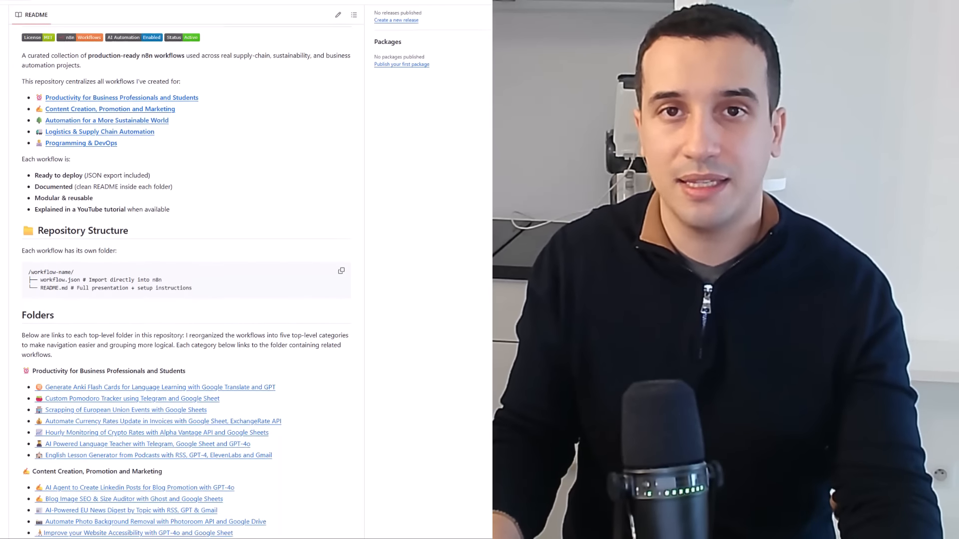
scroll(185, 270, down, 3)
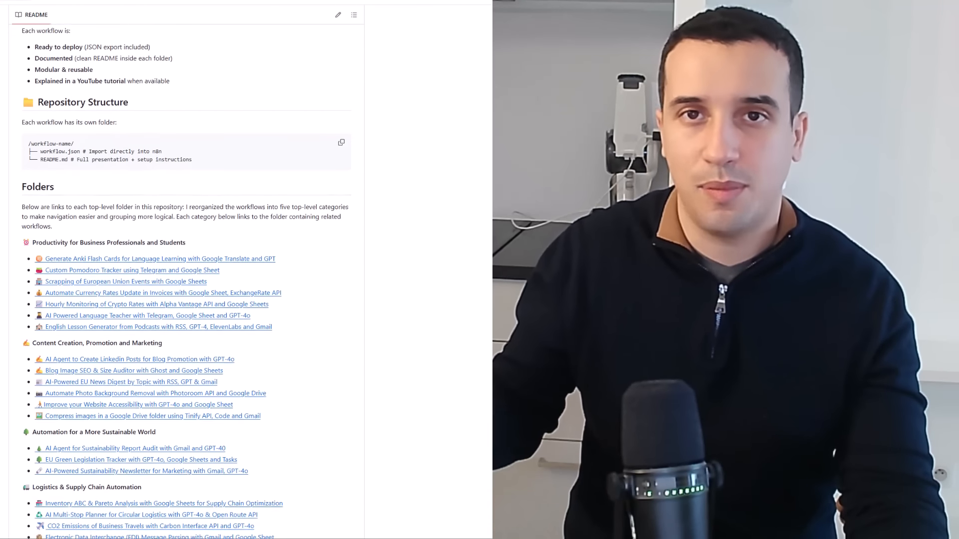
scroll(185, 270, down, 2)
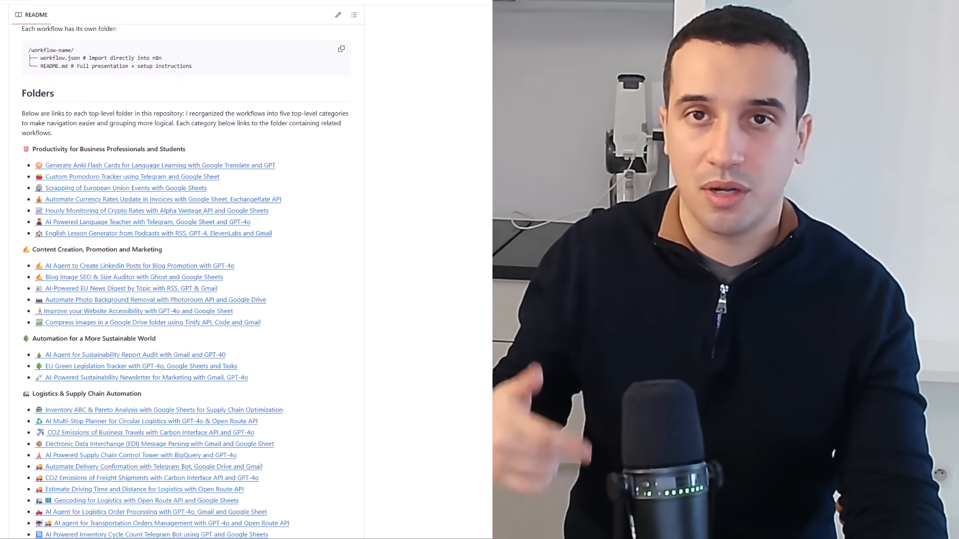
scroll(185, 270, down, 3)
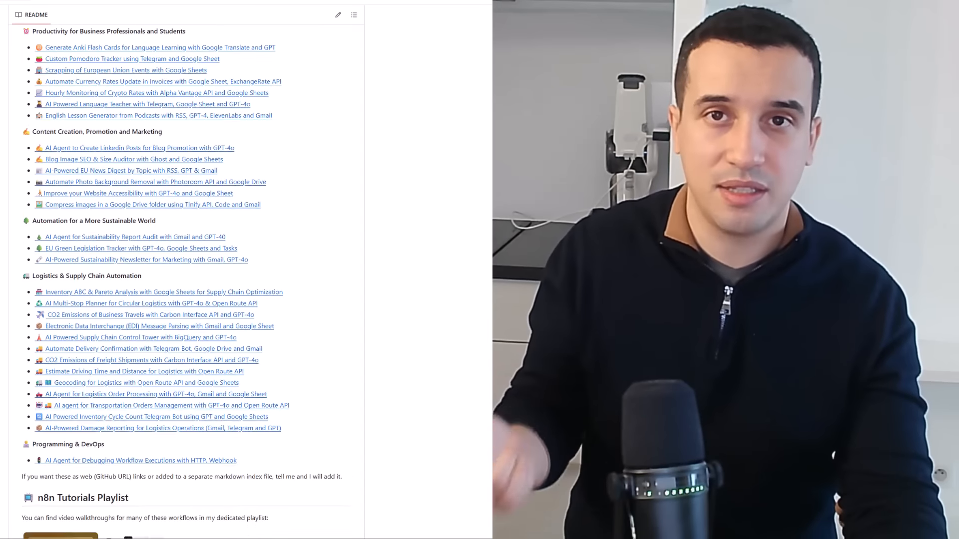
scroll(185, 270, down, 3)
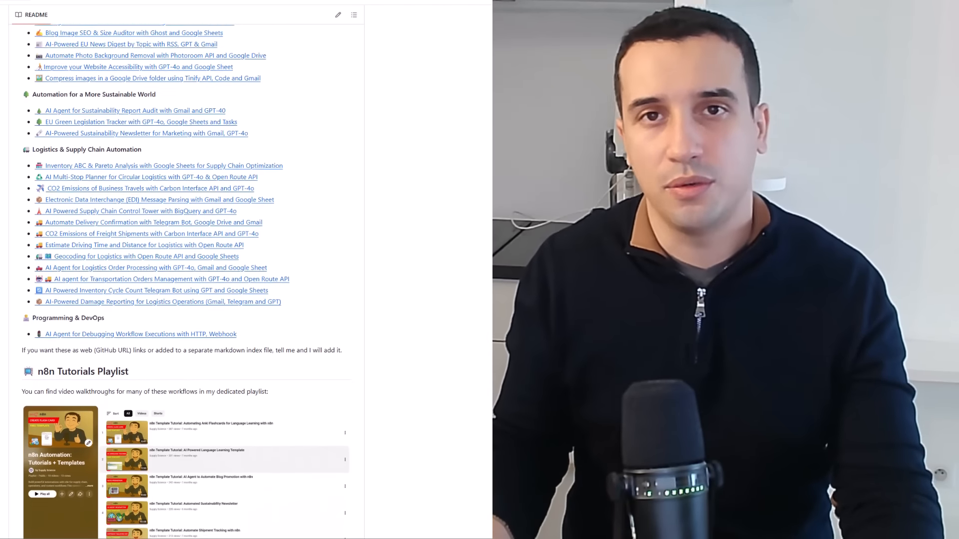
scroll(185, 270, down, 3)
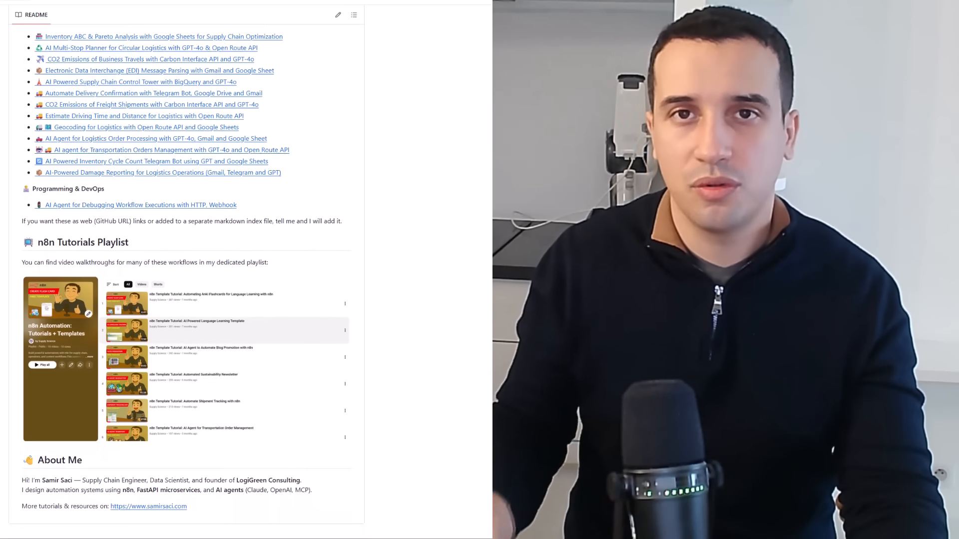
scroll(185, 270, down, 1)
scroll(185, 270, up, 8)
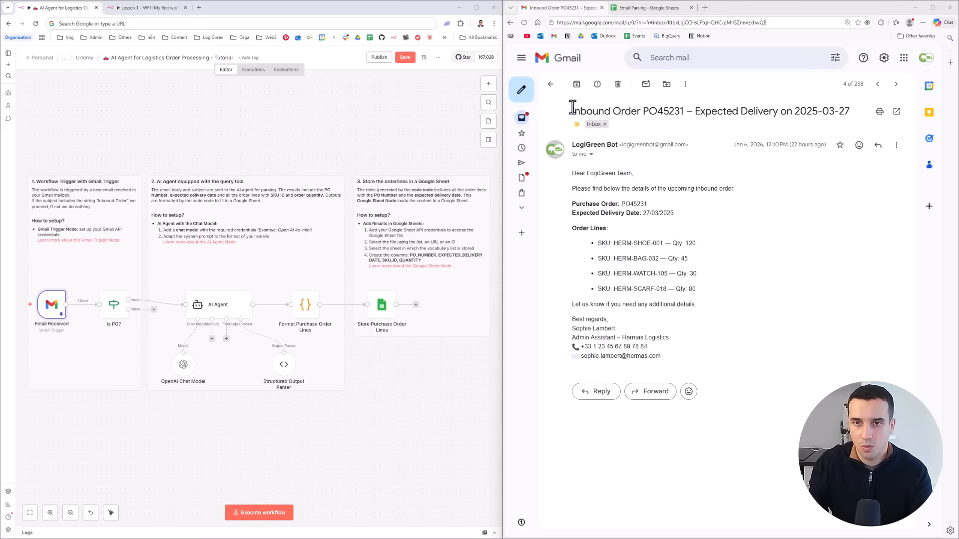
- Examine the inbound order email's subject line, purchase order number, expected delivery date and SKU order lines
drag(571, 109, 871, 110)
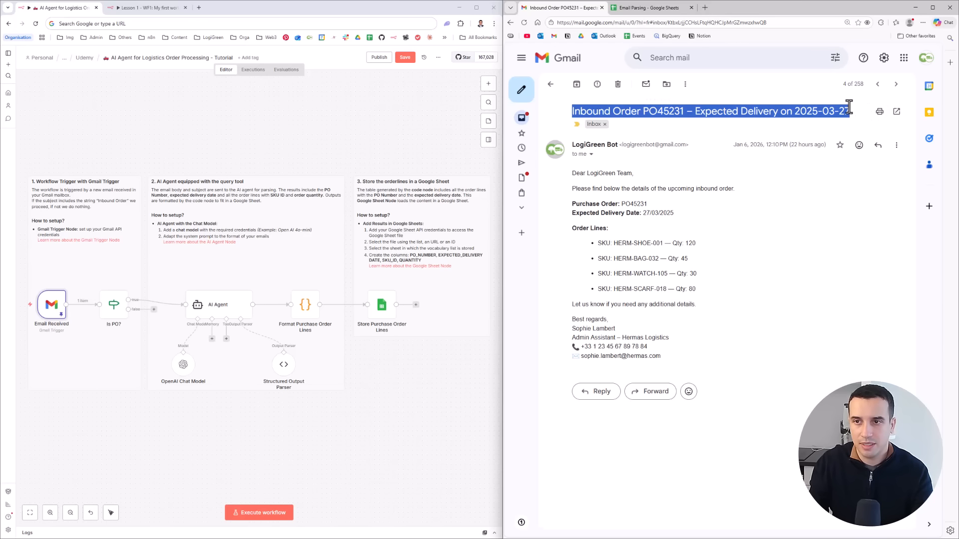
click(699, 109)
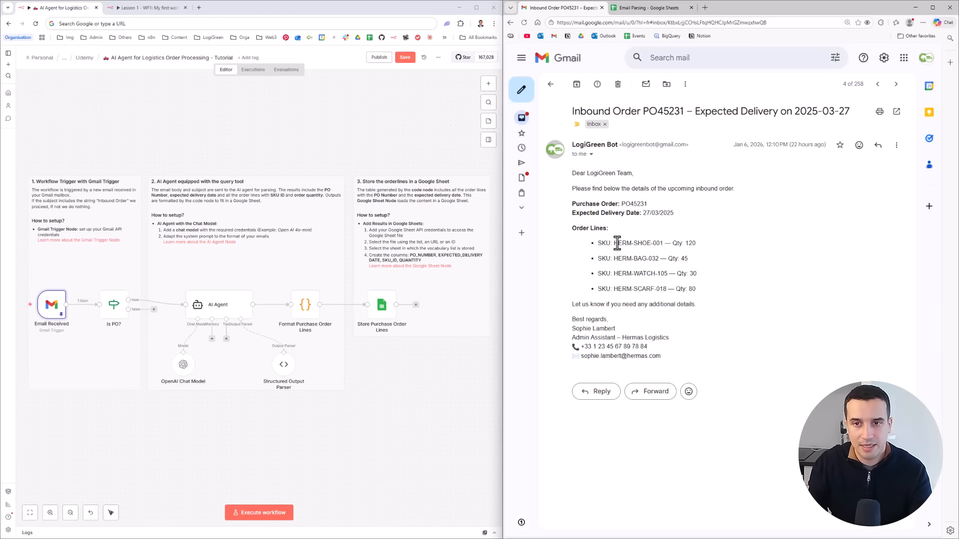
triple_click(633, 205)
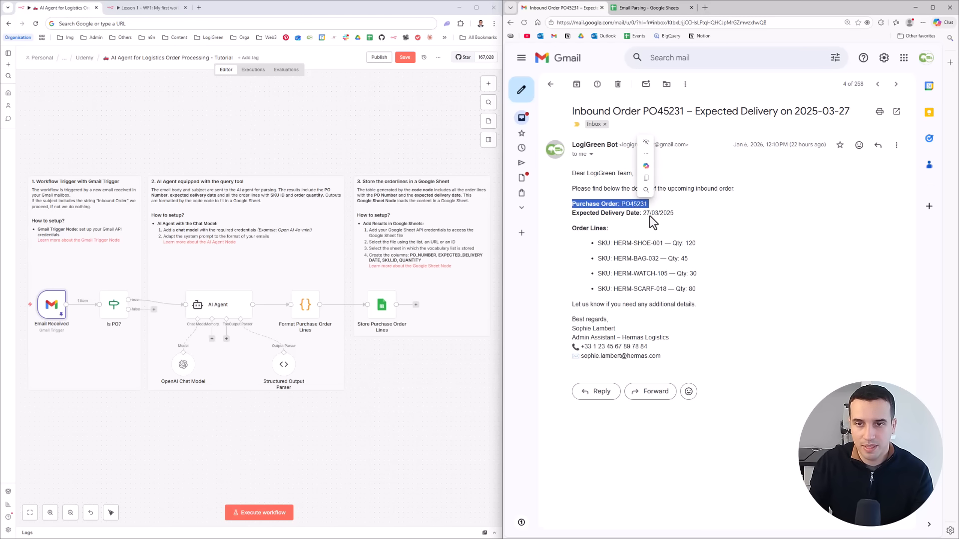
click(650, 216)
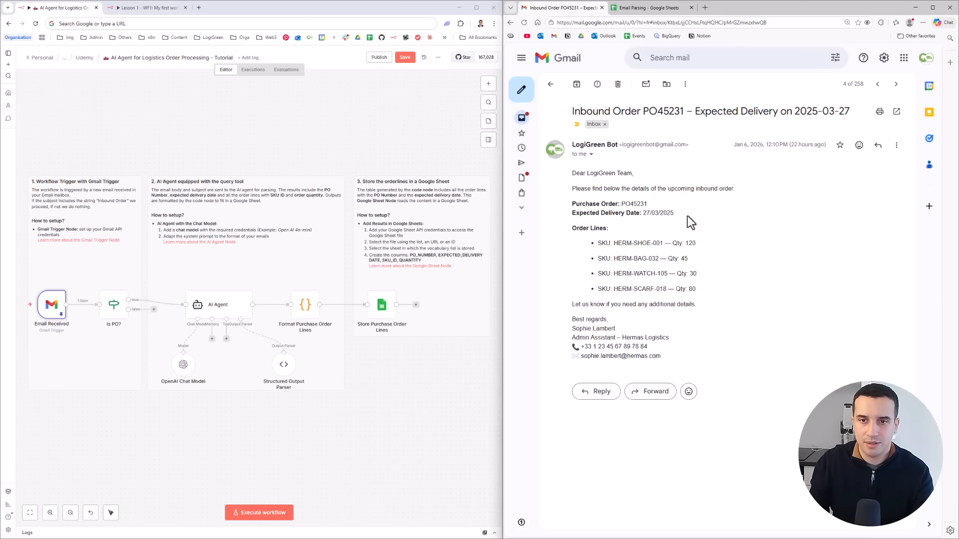
drag(697, 222, 640, 212)
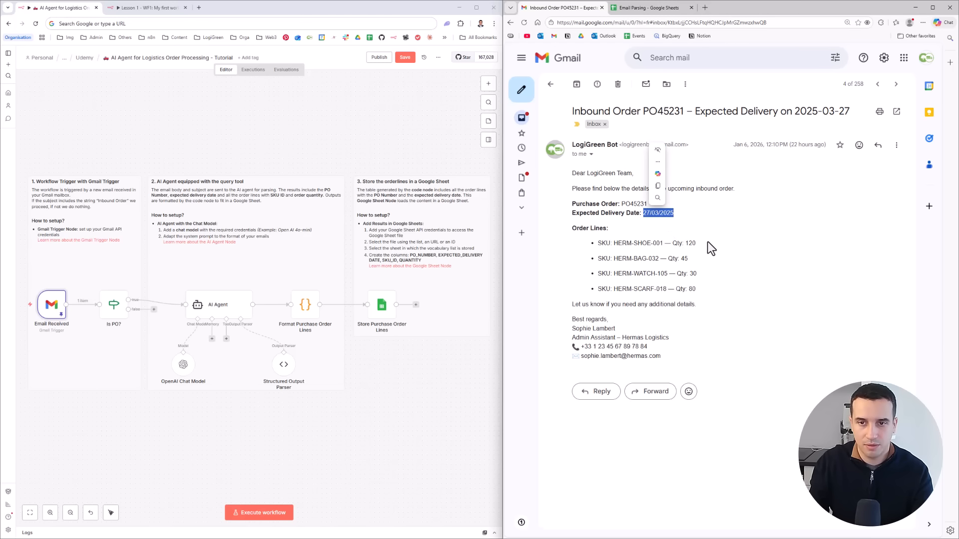
drag(699, 244, 609, 240)
click(631, 258)
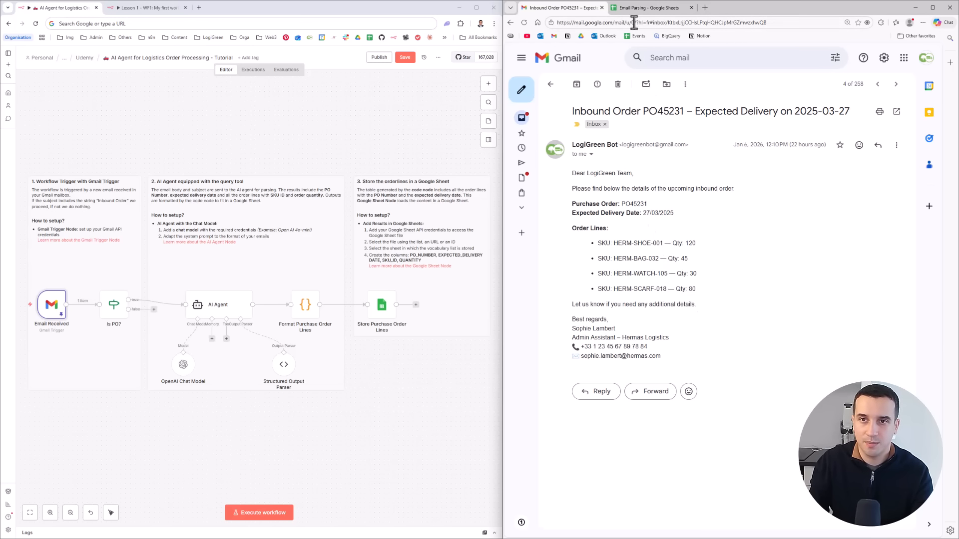
- Narrow the SKU_ID column slightly in the Email Parsing spreadsheet, and return to the inbound order email
click(631, 8)
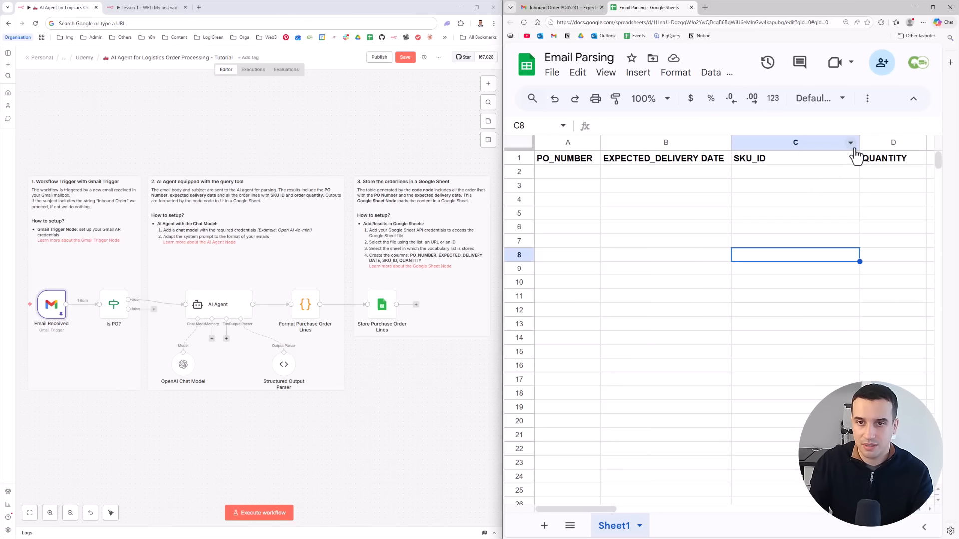
mouse_move(858, 142)
mouse_down()
mouse_move(837, 142)
mouse_move(846, 144)
mouse_up()
click(562, 8)
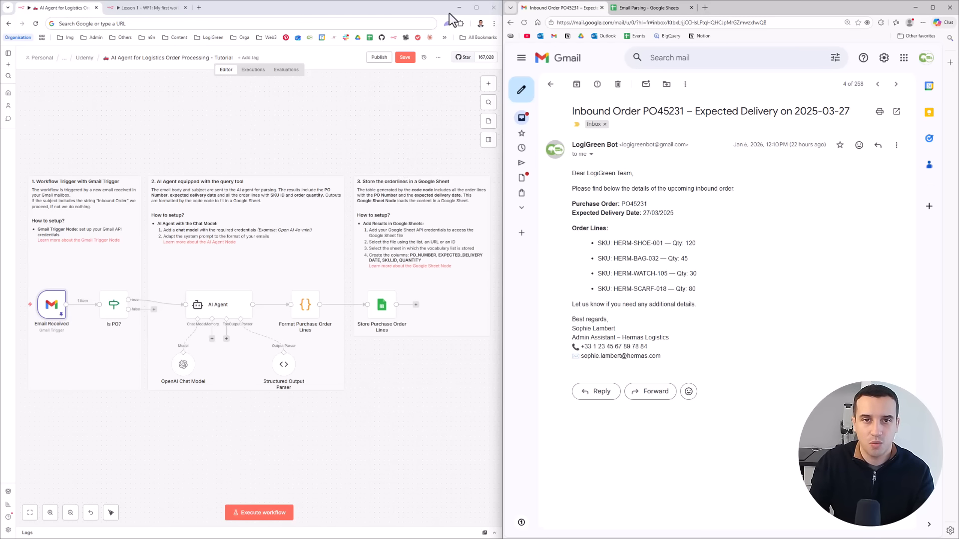
- Save the AI Agent for Logistics Order Processing workflow in n8n and execute it
click(405, 57)
click(259, 512)
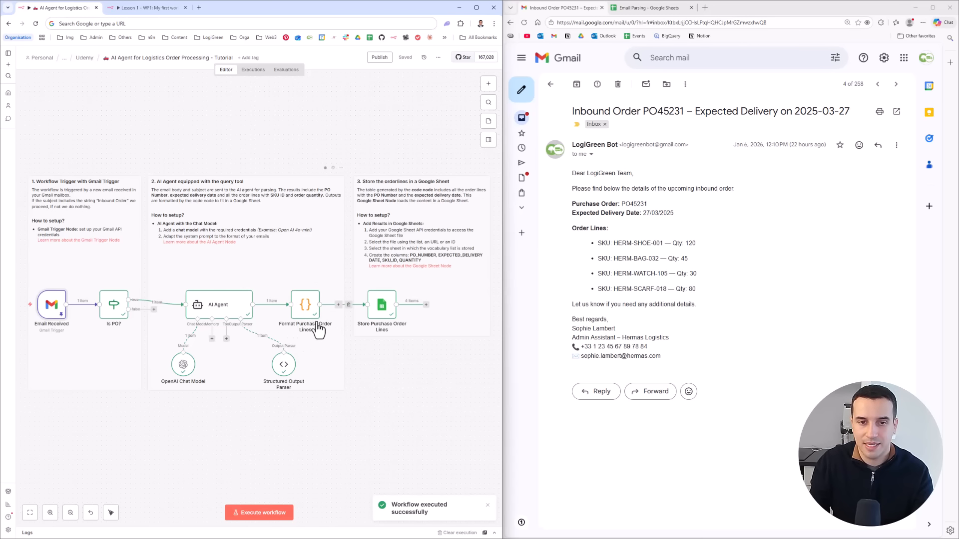
- Check the order lines written to the Email Parsing spreadsheet, including the PO_NUMBER and QUANTITY columns
click(649, 9)
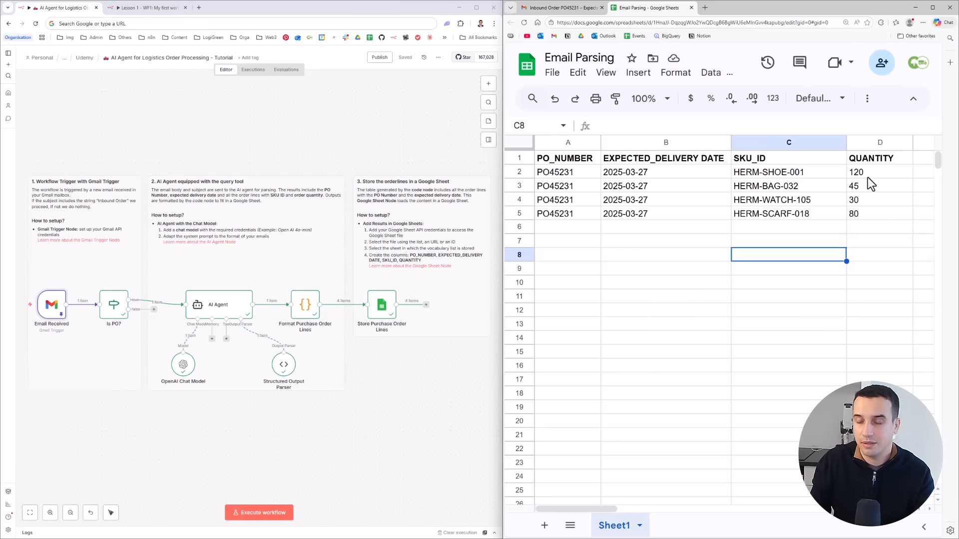
click(568, 172)
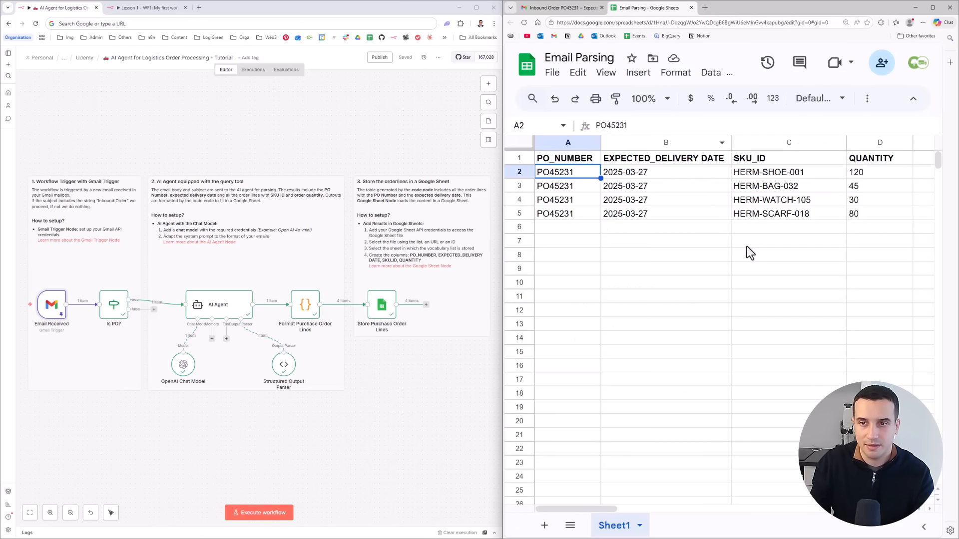
click(841, 176)
click(855, 204)
click(875, 185)
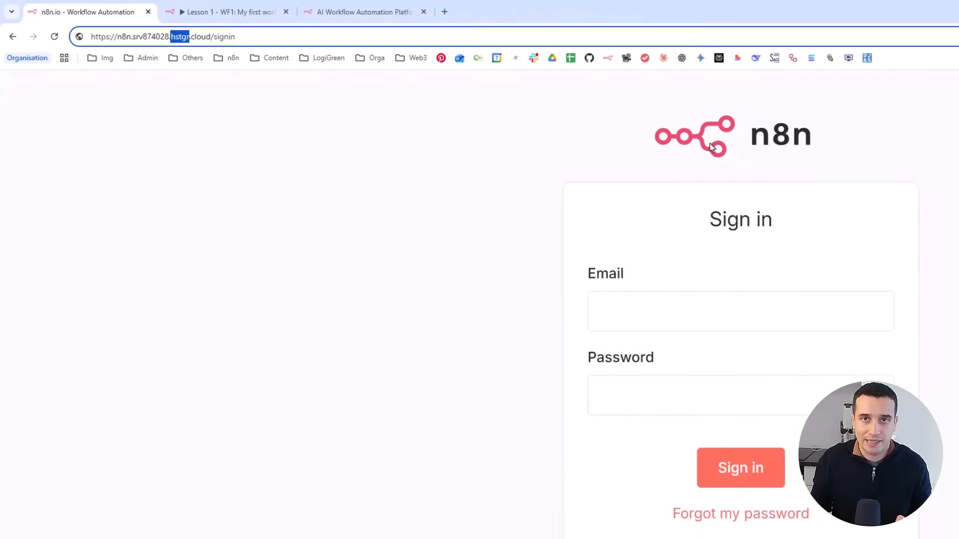
- Switch from the self-hosted sign-in page to the n8n.io website and open the n8n cloud free-trial sign-up form
click(875, 169)
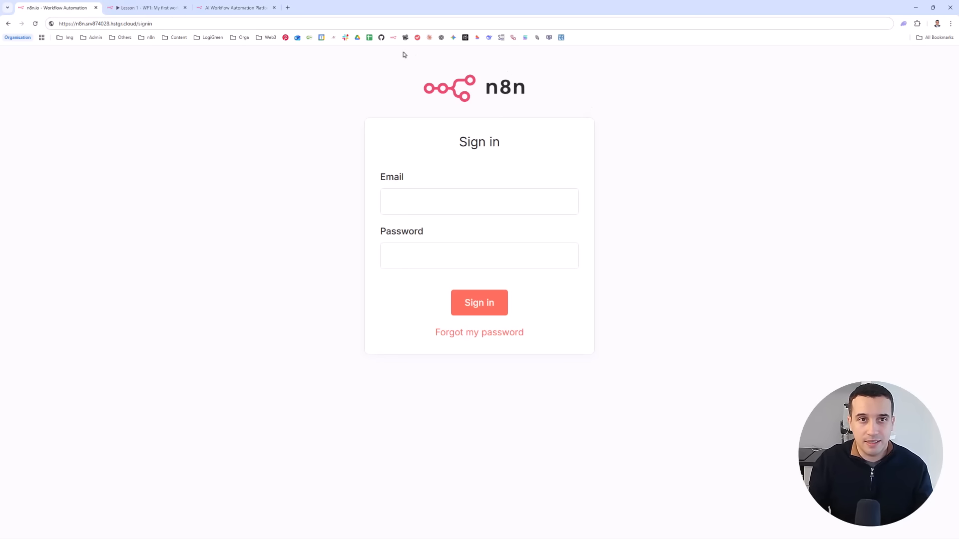
click(231, 7)
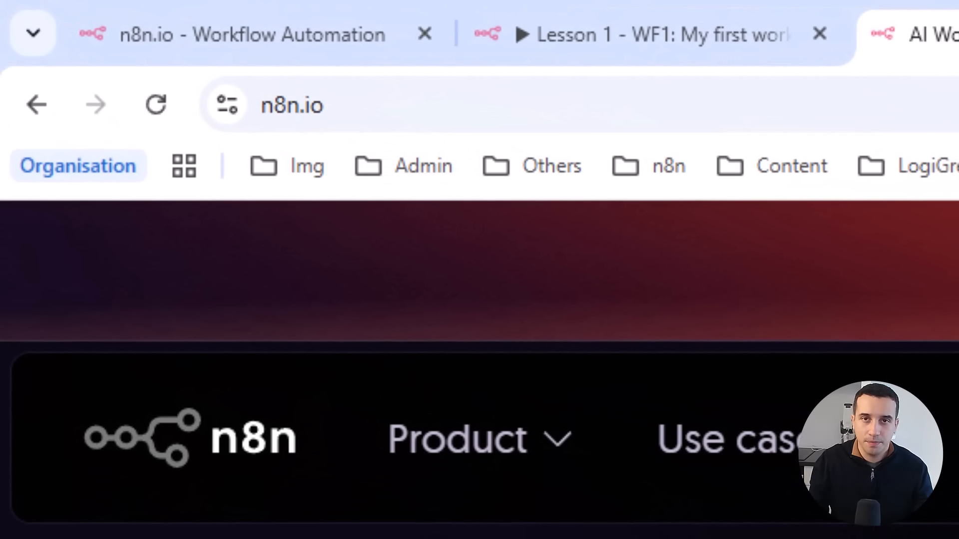
click(117, 42)
click(931, 37)
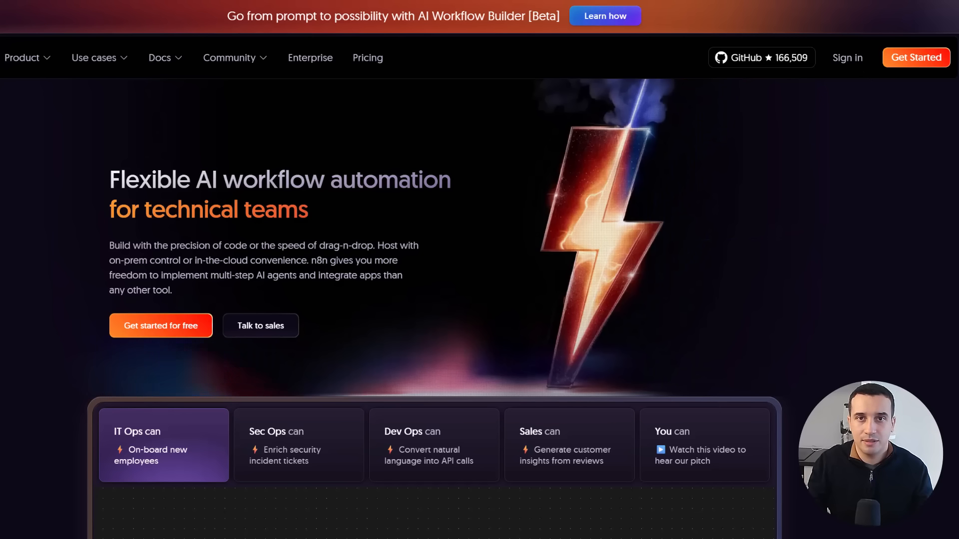
click(848, 58)
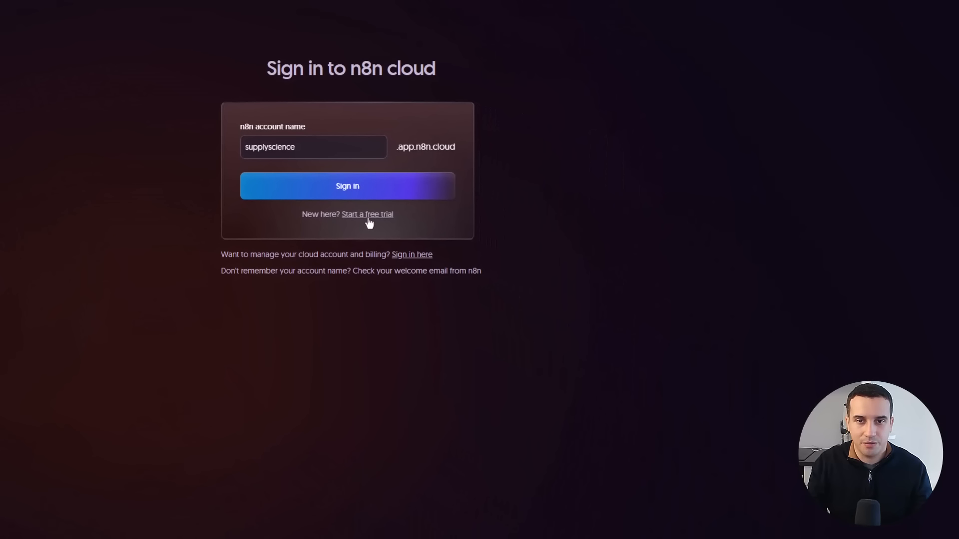
click(368, 219)
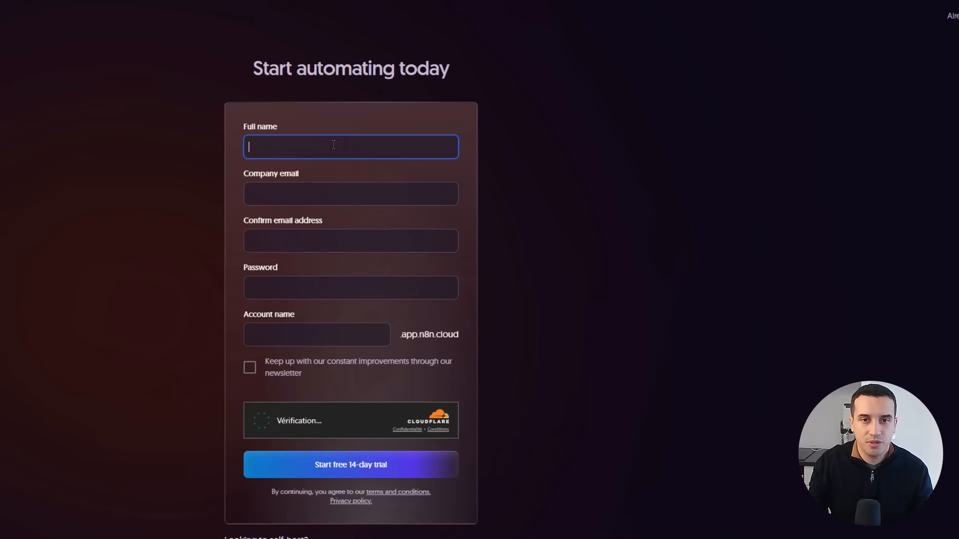
- Go through the company email, email confirmation, password and account name fields of the trial sign-up form without filling them in
click(329, 192)
click(330, 240)
click(332, 288)
click(344, 334)
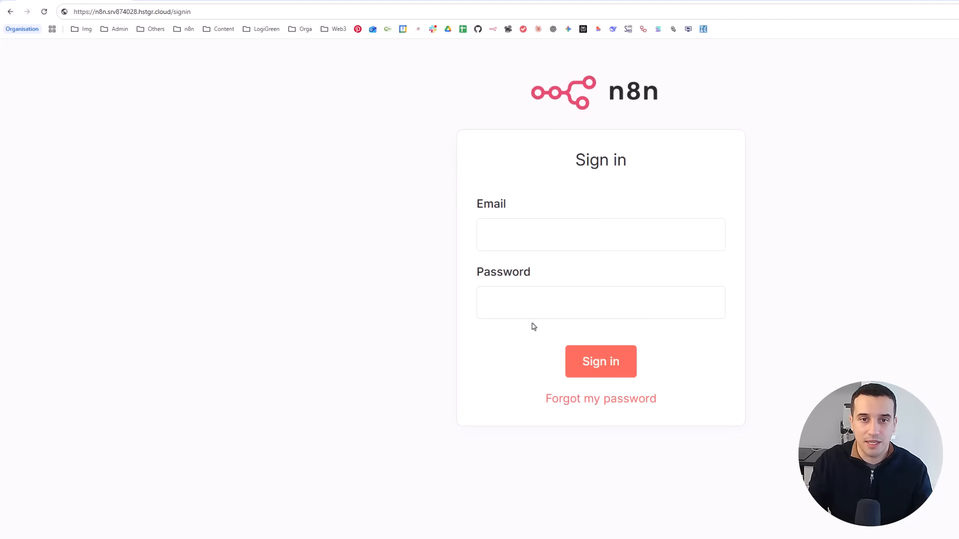
- Sign in to the self-hosted n8n instance and open the "AI Agent for Logistics Order Processing - Tutorial" workflow
click(555, 233)
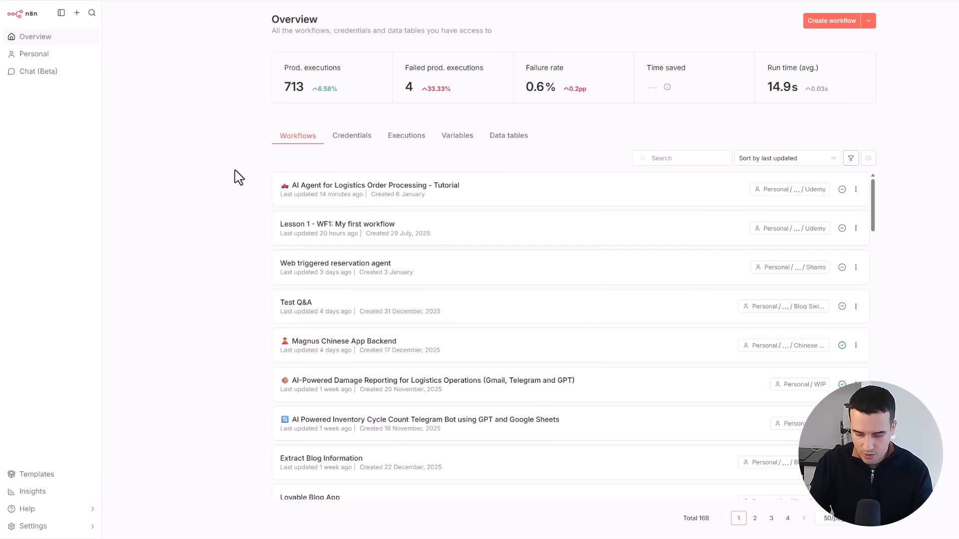
key(F11)
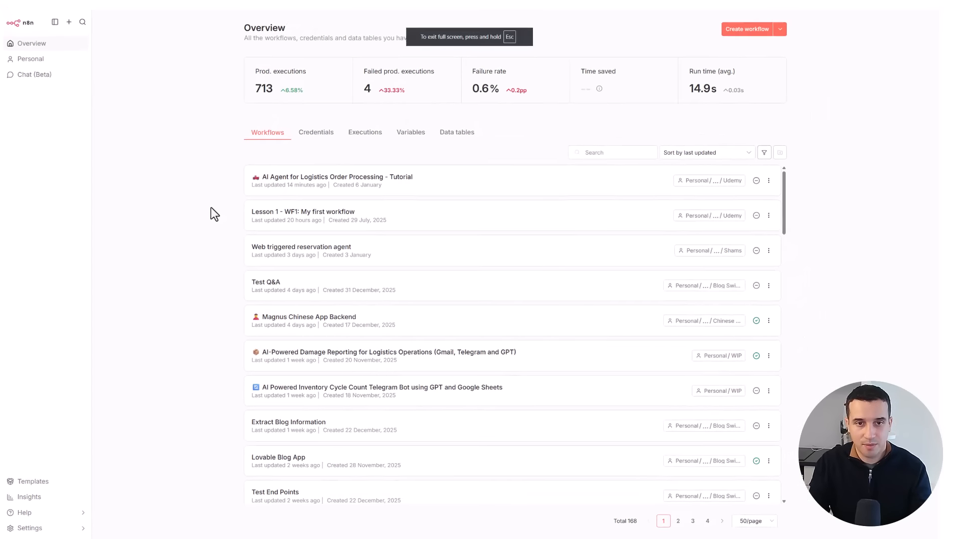
click(402, 177)
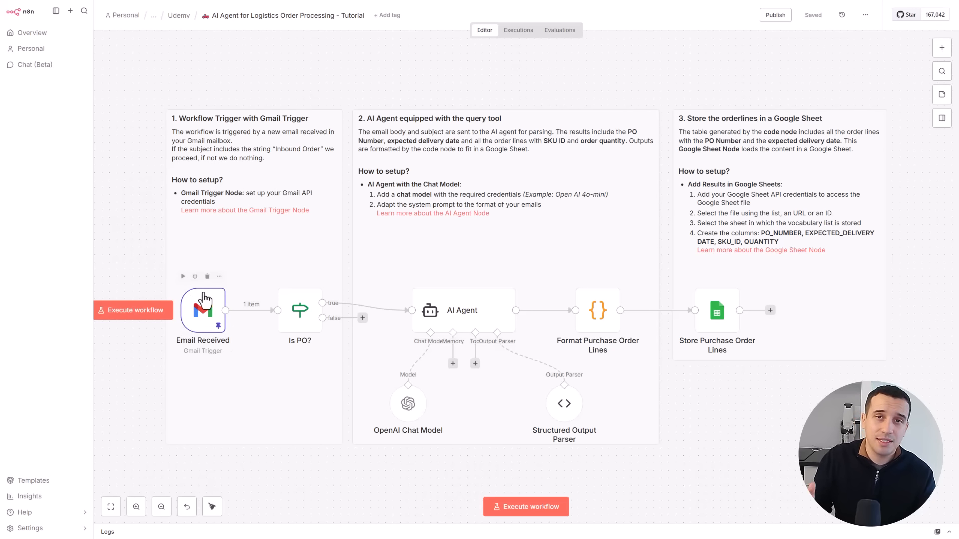
- Inspect the Is PO? node's condition on the email subject and return to the workflow canvas
double_click(299, 310)
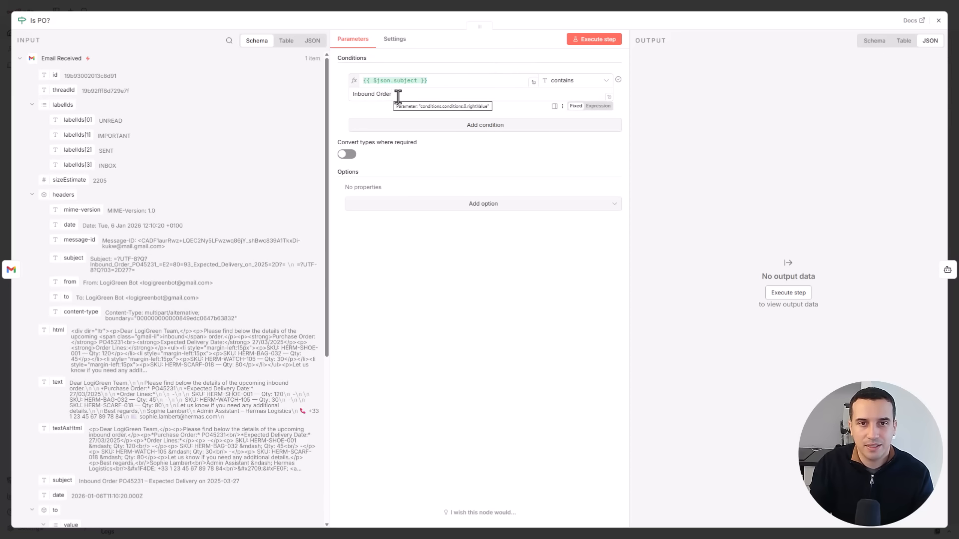
click(938, 20)
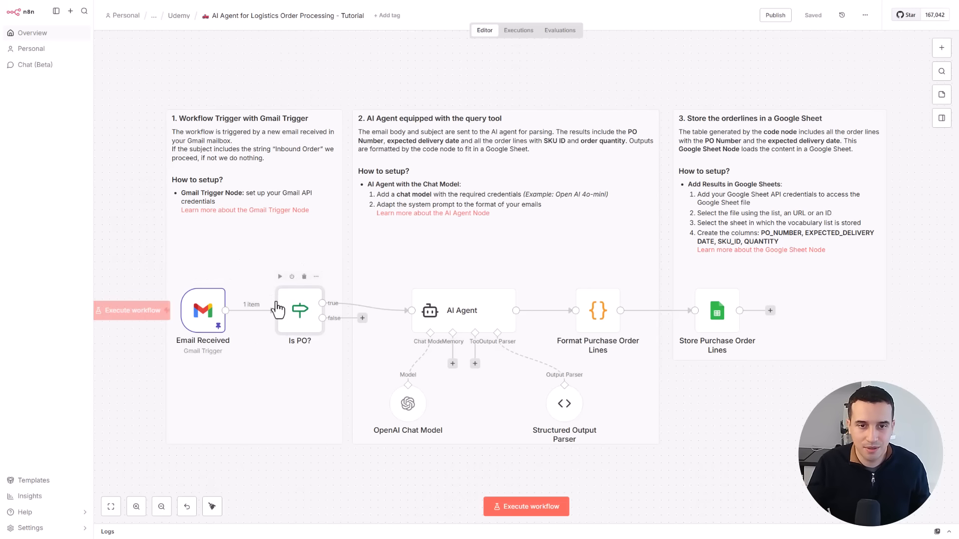
drag(400, 312, 412, 310)
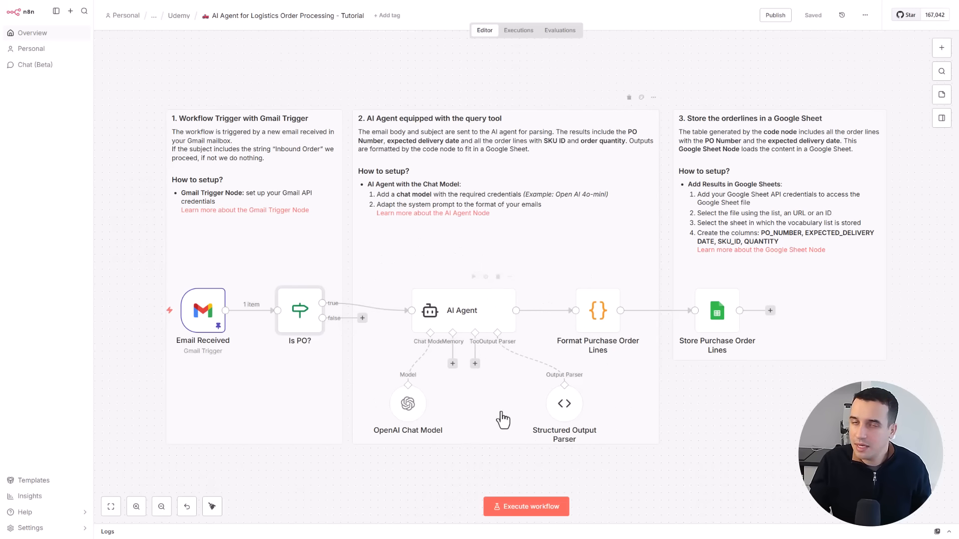
- Inspect the AI Agent node's prompt and system message, and look into the Format Purchase Order Lines node
click(444, 323)
double_click(444, 322)
click(474, 288)
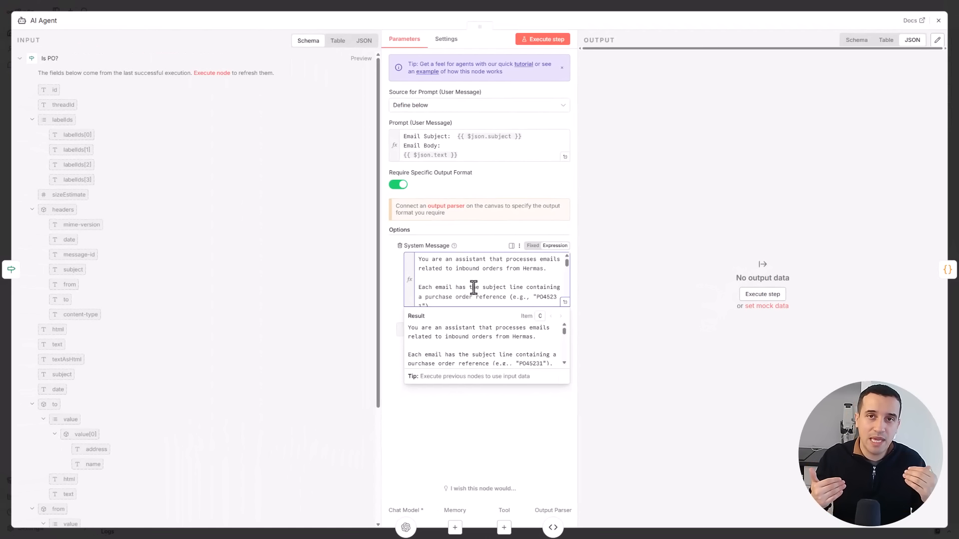
key(Escape)
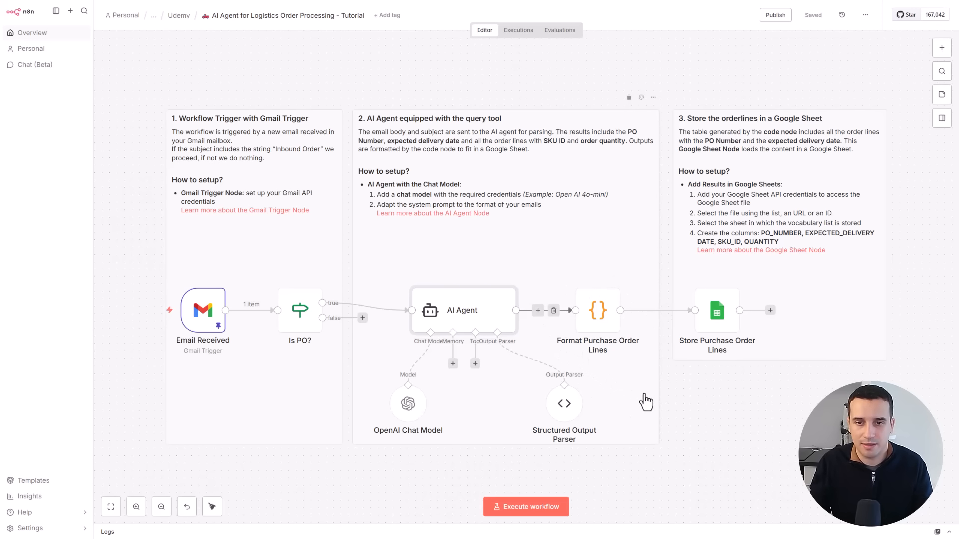
double_click(596, 325)
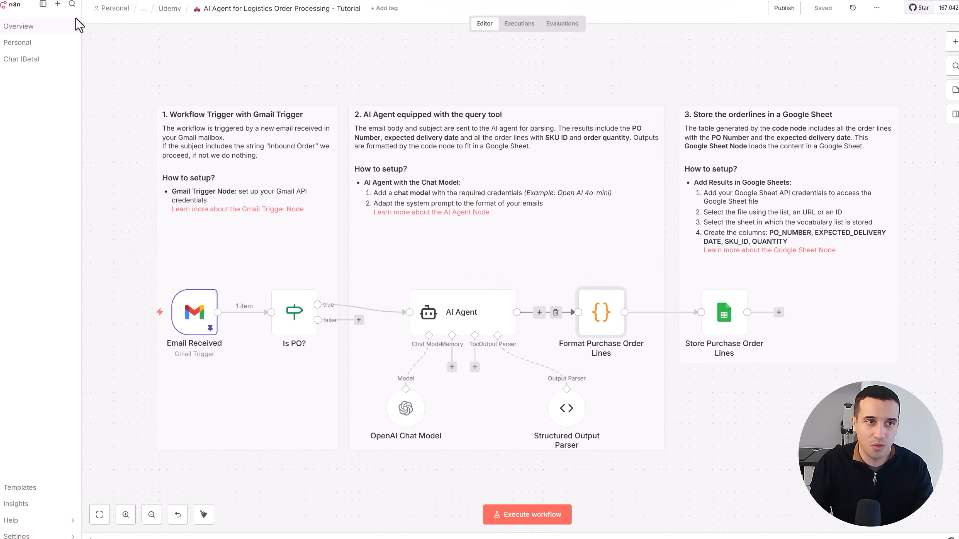
- Open the overview of all workflows and look through the list of saved credentials
click(24, 30)
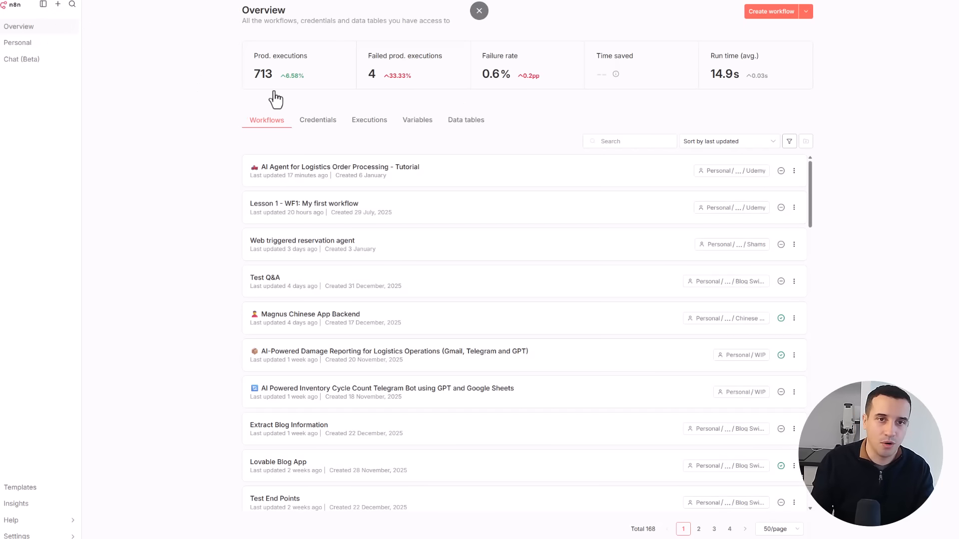
click(329, 131)
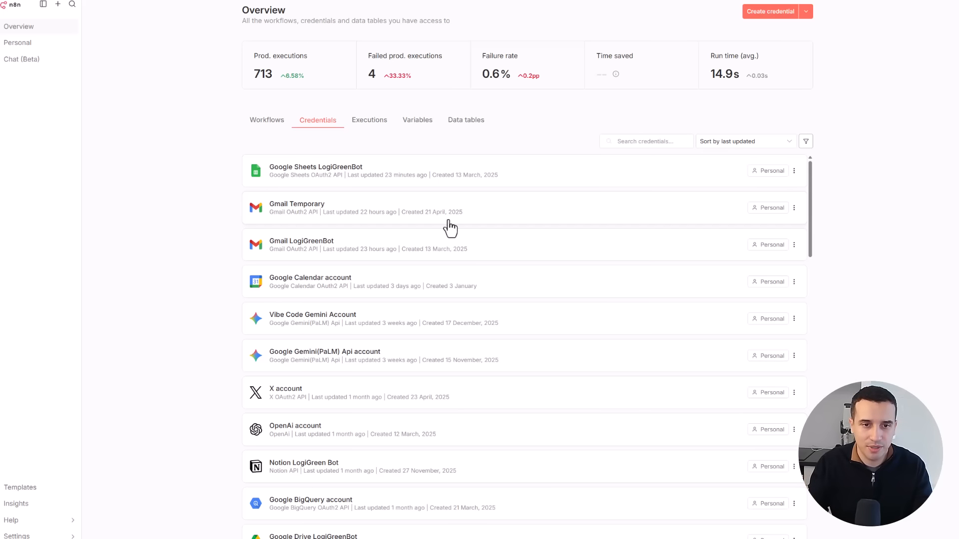
scroll(449, 270, down, 15)
scroll(464, 352, up, 15)
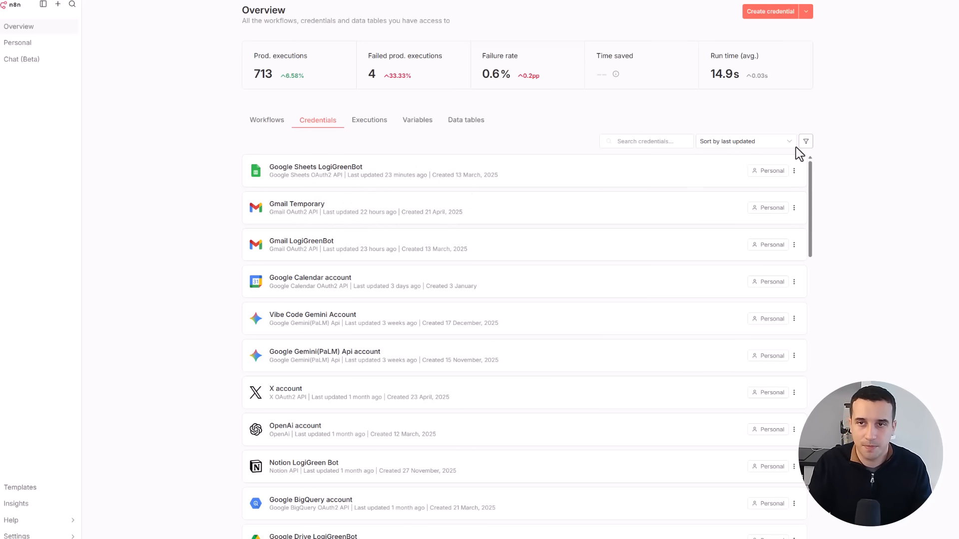
- Create a new Gmail OAuth2 API credential and copy its OAuth redirect URL
click(777, 18)
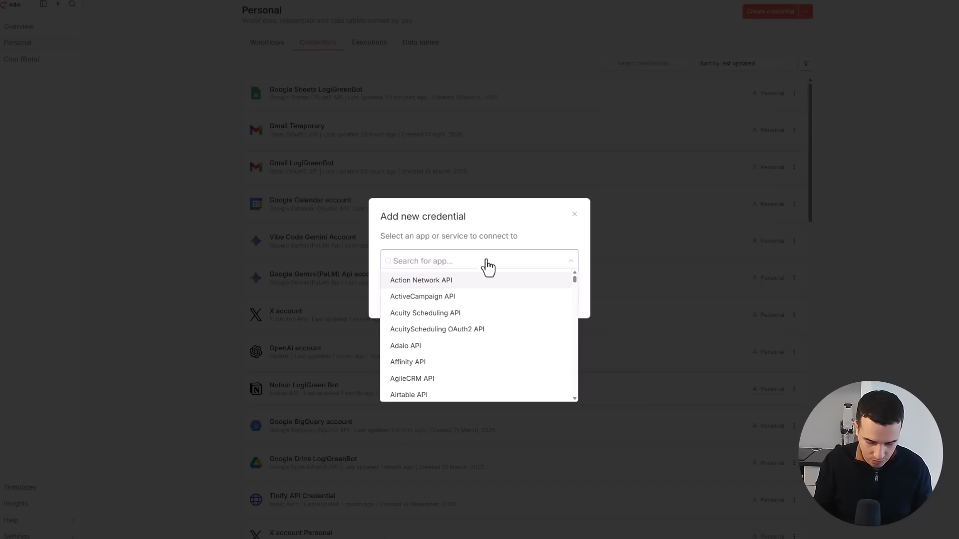
text(gmail)
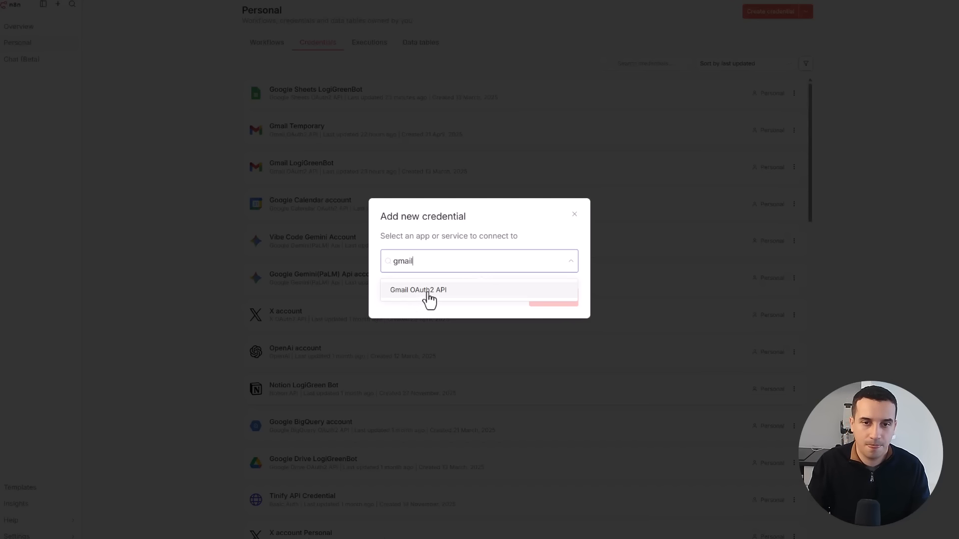
click(428, 298)
click(548, 301)
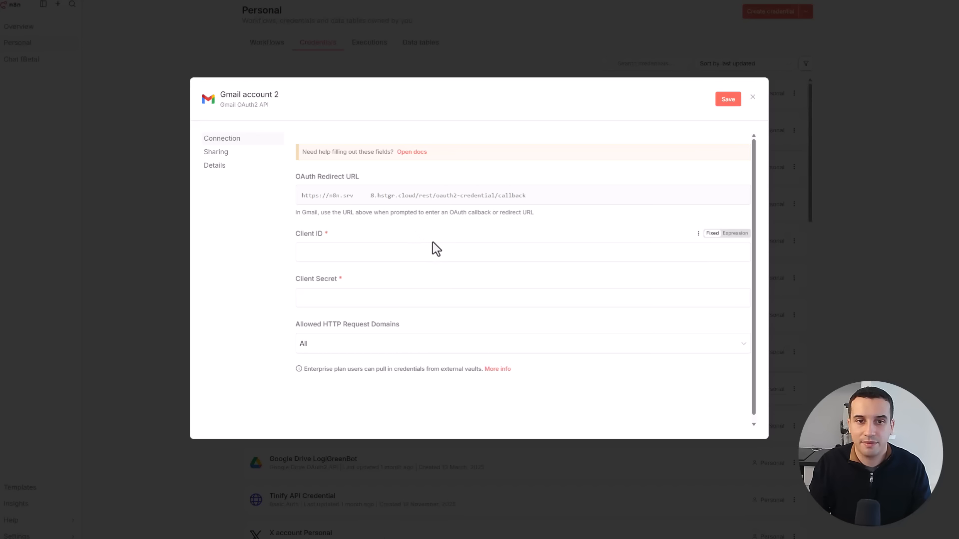
click(357, 200)
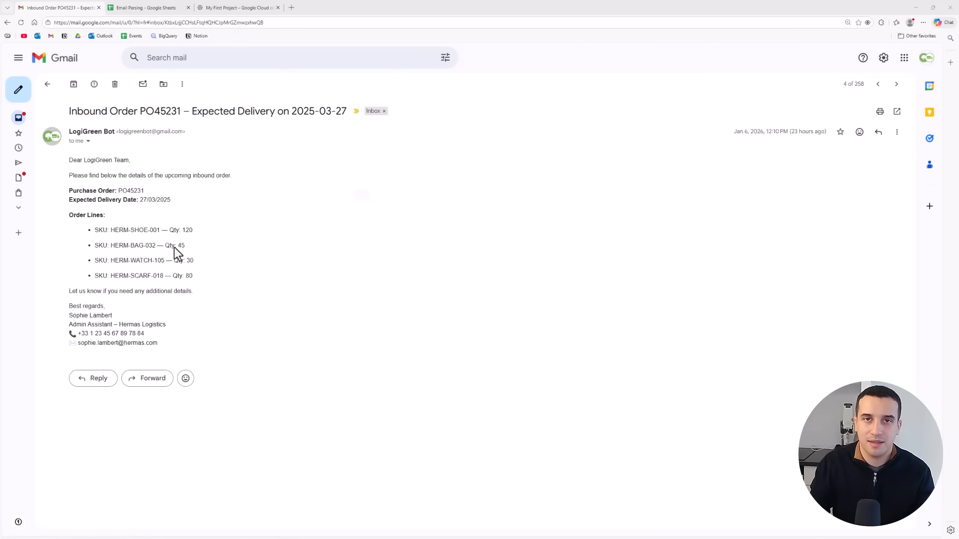
- Switch to the Google Cloud console, search for "gmail" and open the Gmail API product page
click(239, 7)
drag(134, 22, 17, 13)
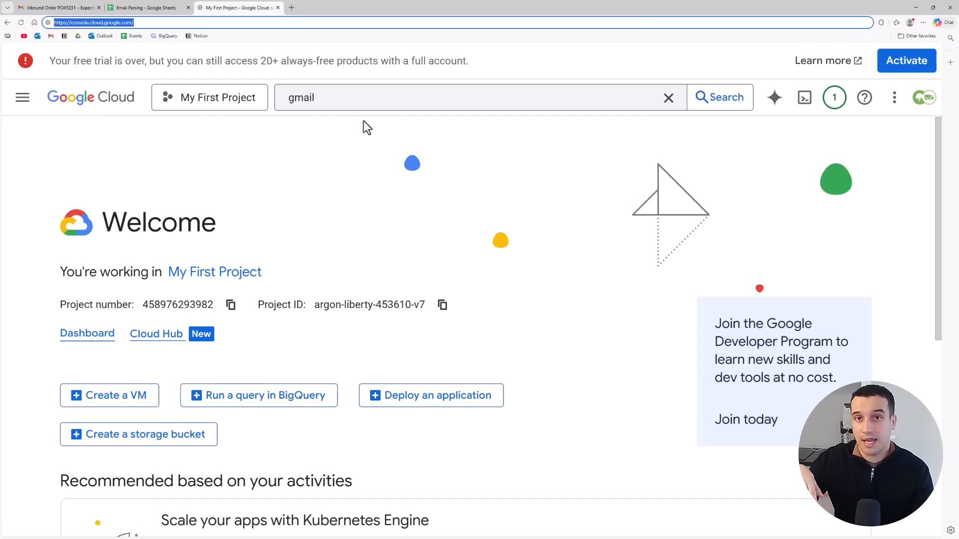
click(346, 100)
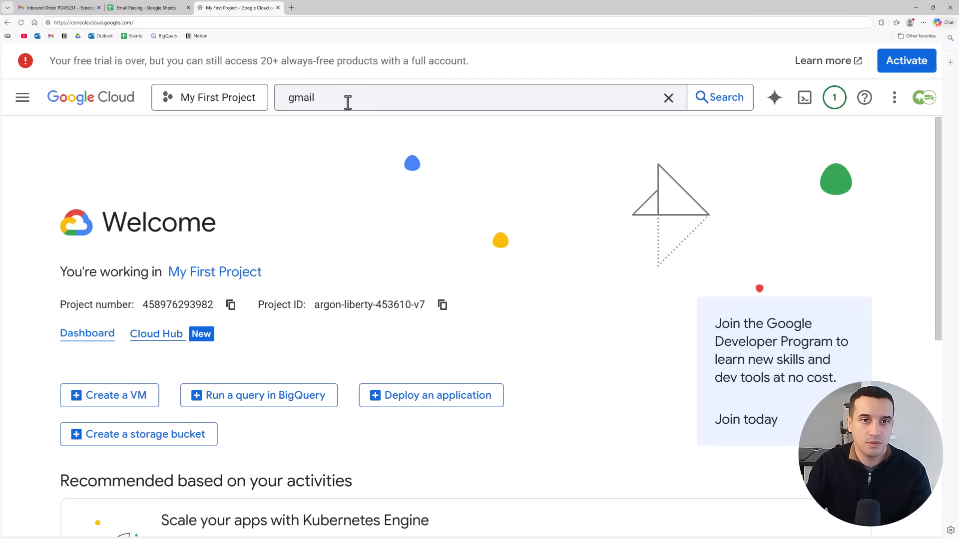
key(BackSpace)
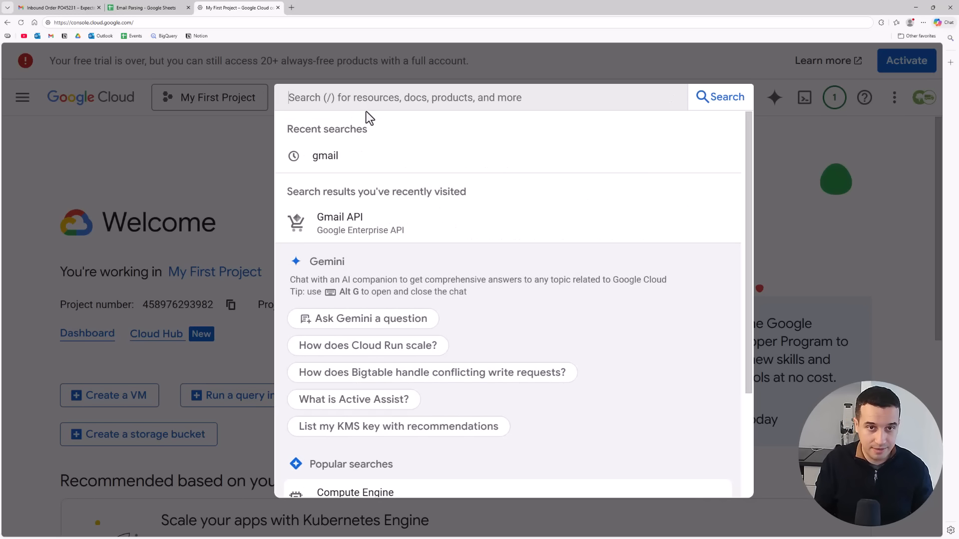
text(gmail)
click(372, 160)
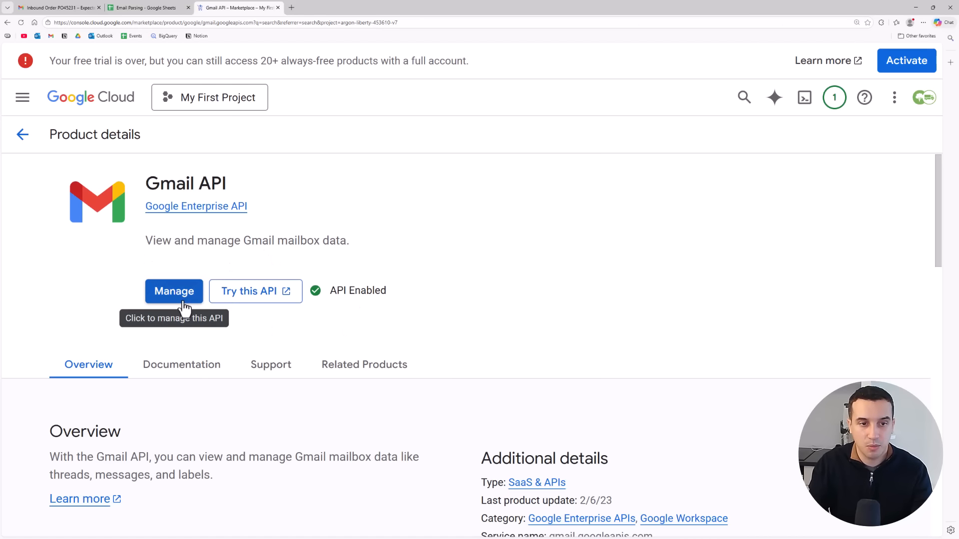
- Check whether the Gmail API is enabled, open its management page and look through the project's credentials
drag(330, 292, 390, 298)
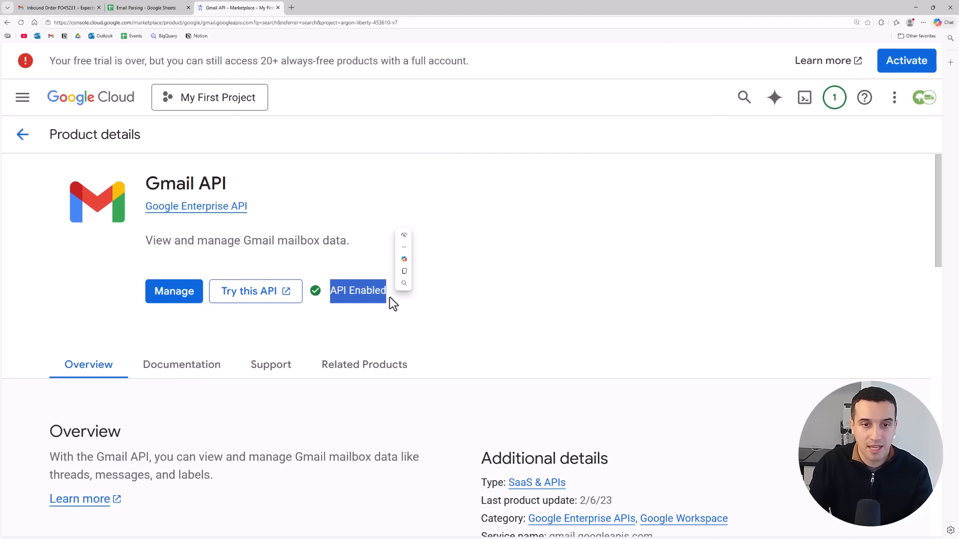
click(391, 298)
click(177, 294)
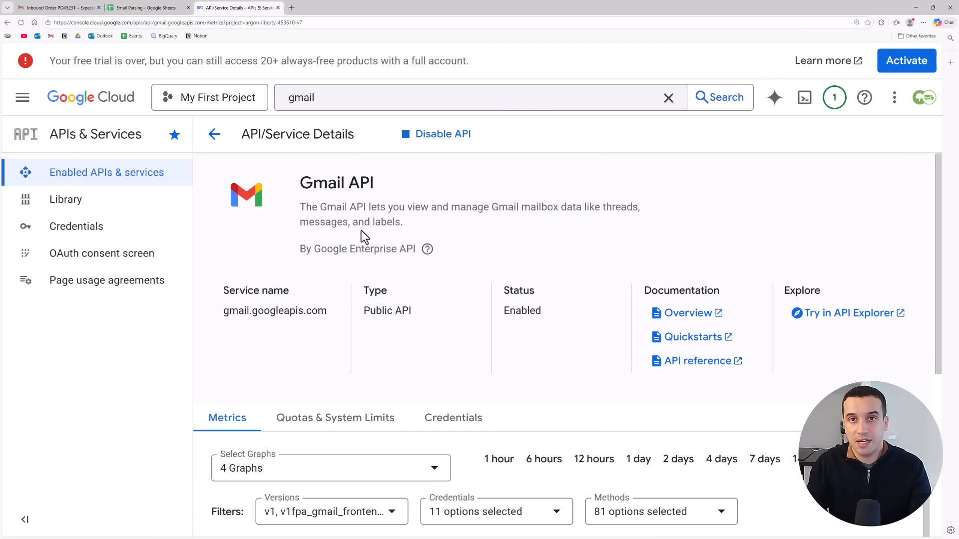
click(101, 231)
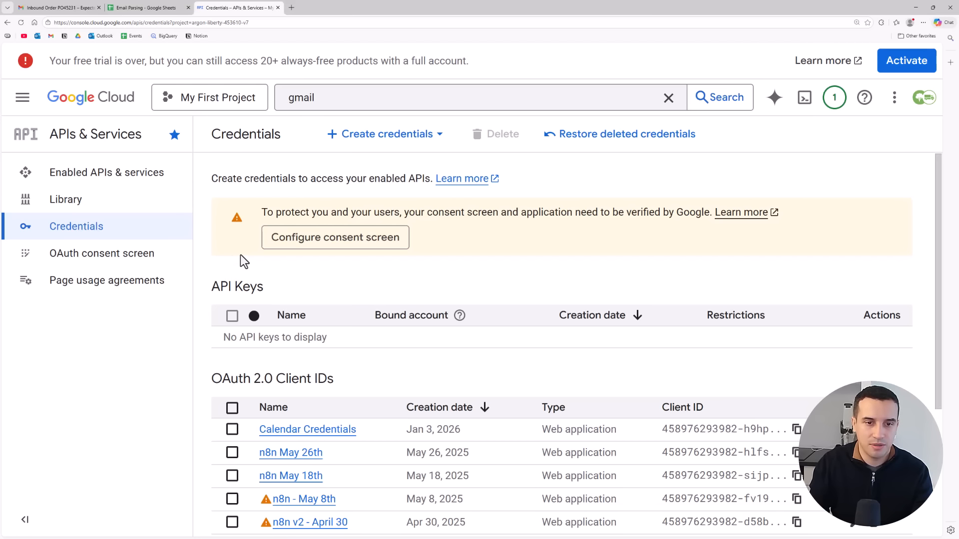
scroll(424, 353, down, 4)
scroll(353, 386, up, 4)
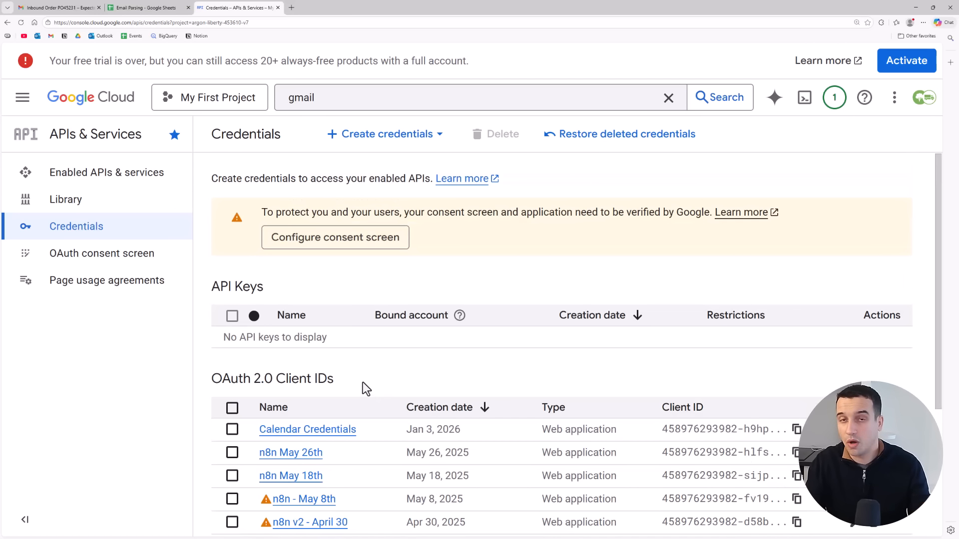
- Start a new OAuth client ID of type Web application and name it "Tutorial n8n - Supply Science"
click(411, 149)
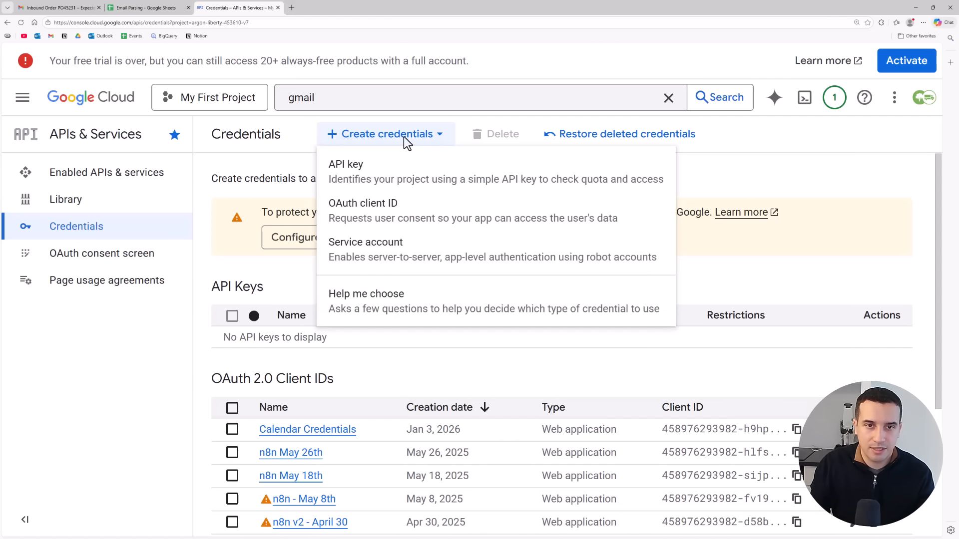
click(392, 218)
click(315, 279)
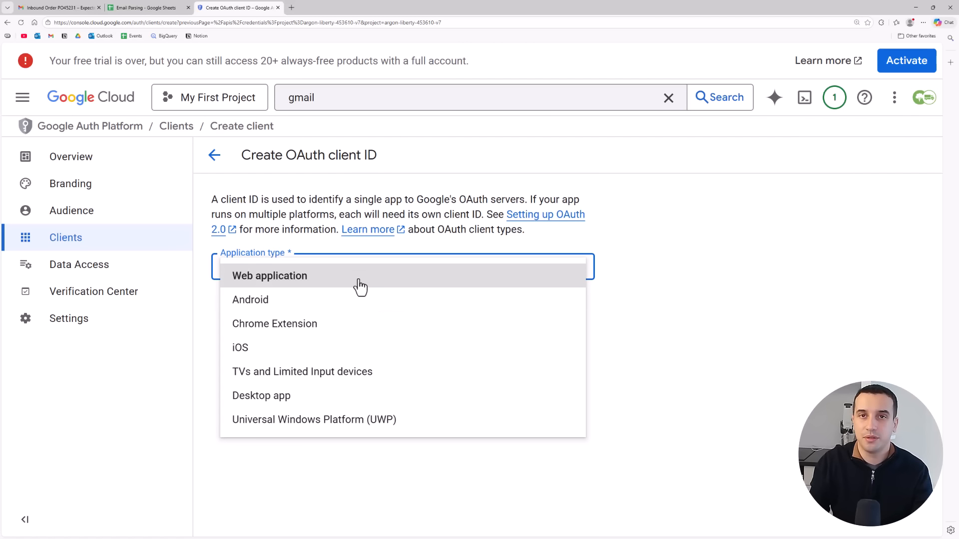
click(360, 287)
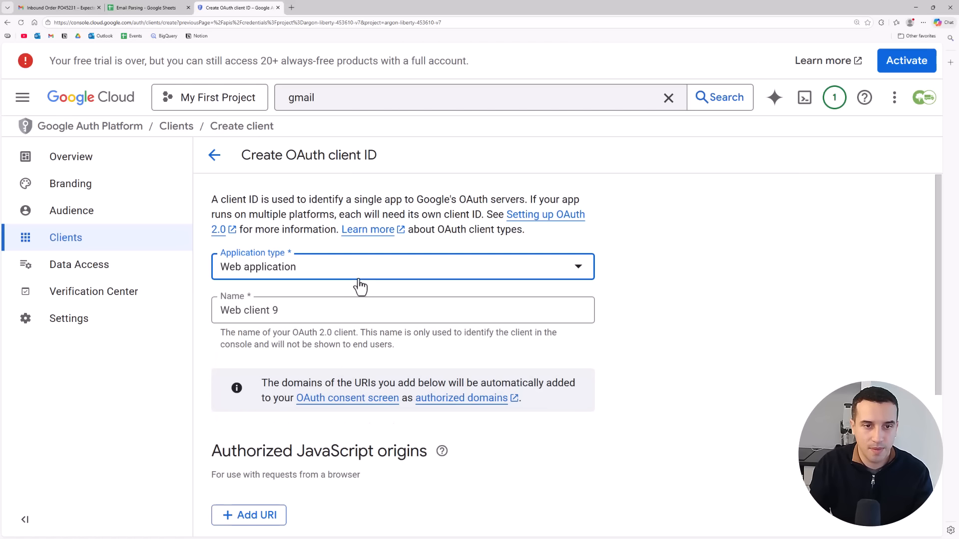
triple_click(321, 310)
text(Tu)
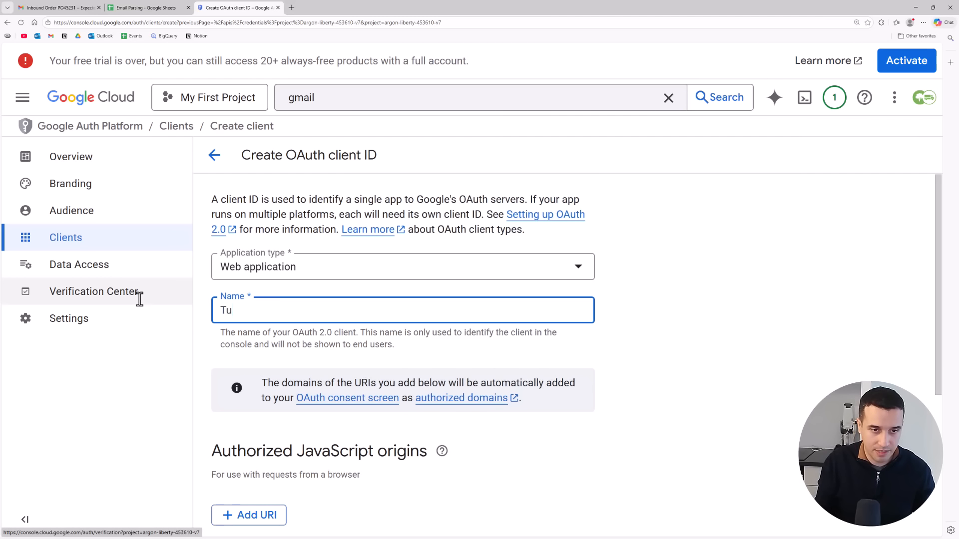
text(torial n8n)
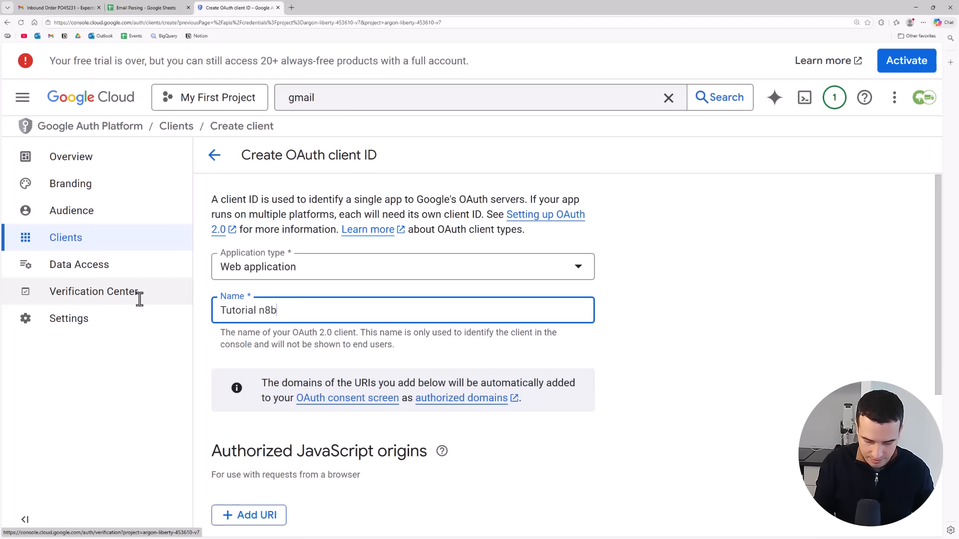
key(BackSpace)
text(n - Supplt)
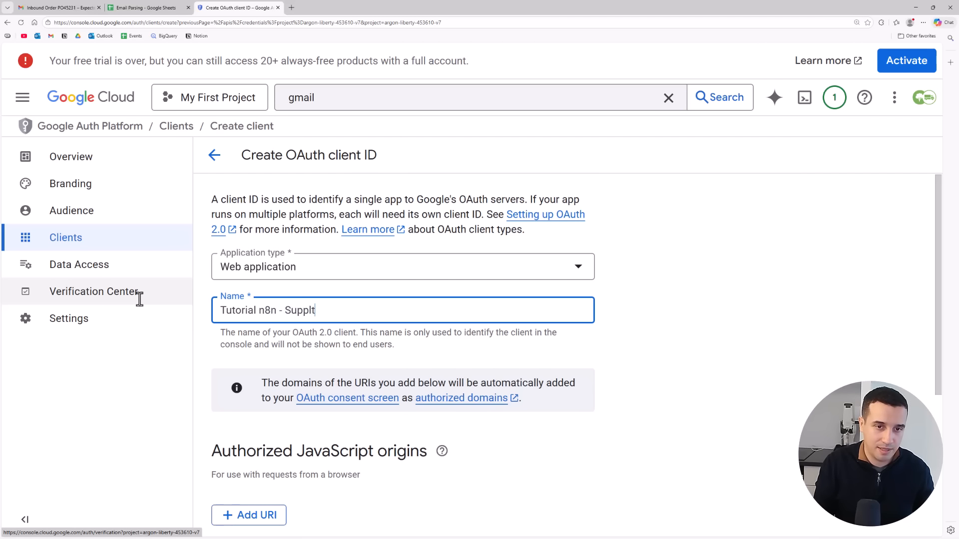
- Add the copied n8n OAuth redirect URL as an authorized redirect URI and create the OAuth client
scroll(299, 350, down, 5)
click(241, 428)
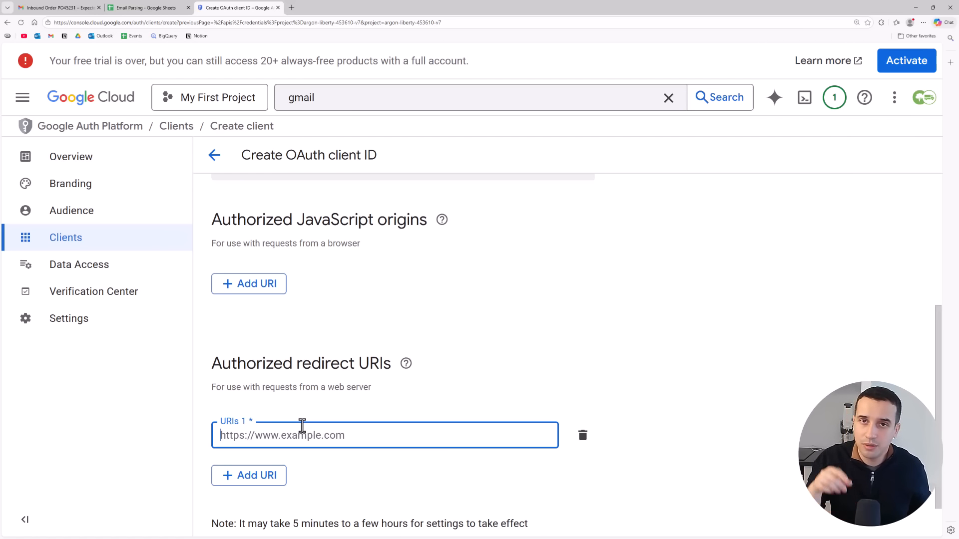
key(ctrl+v)
scroll(934, 396, down, 1)
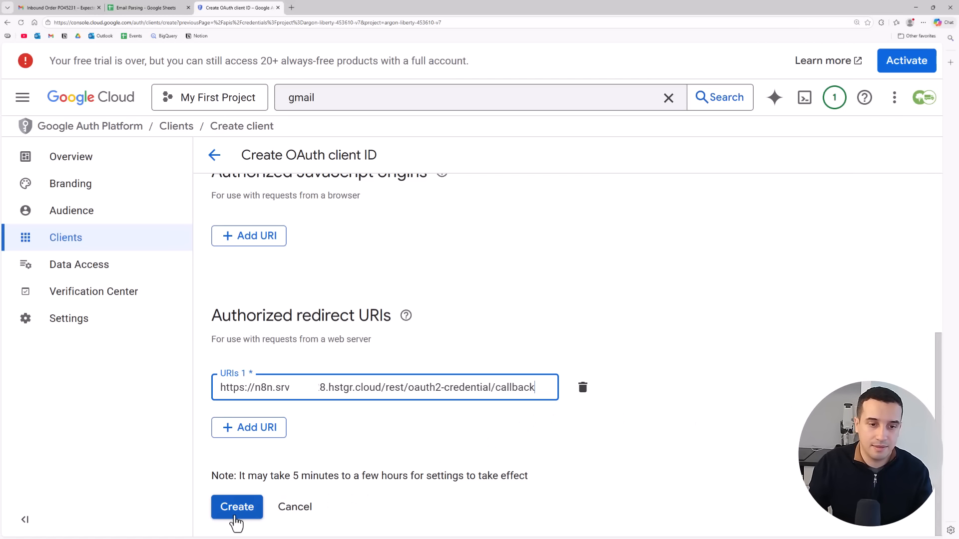
click(235, 518)
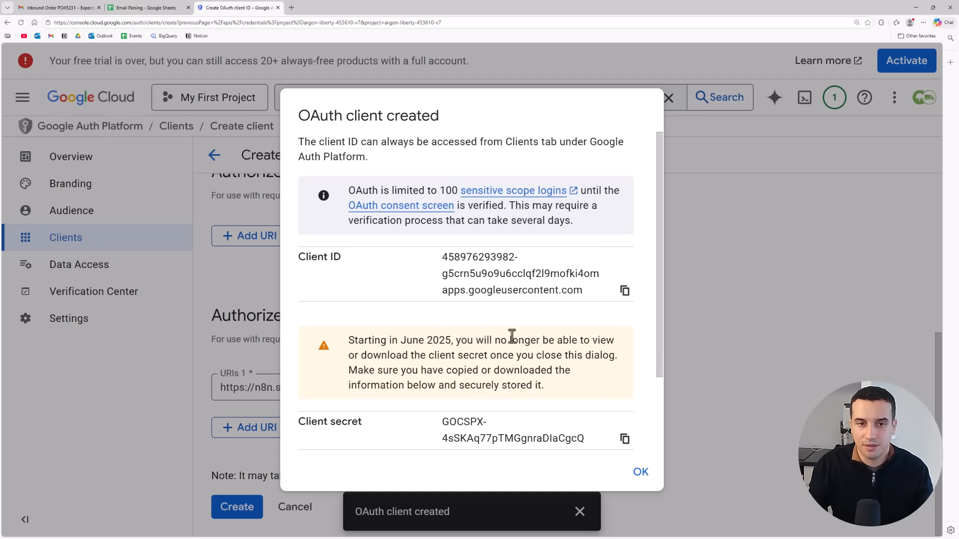
- Copy the new OAuth client's client ID and paste it into the Client ID field of the n8n Gmail credential
click(625, 291)
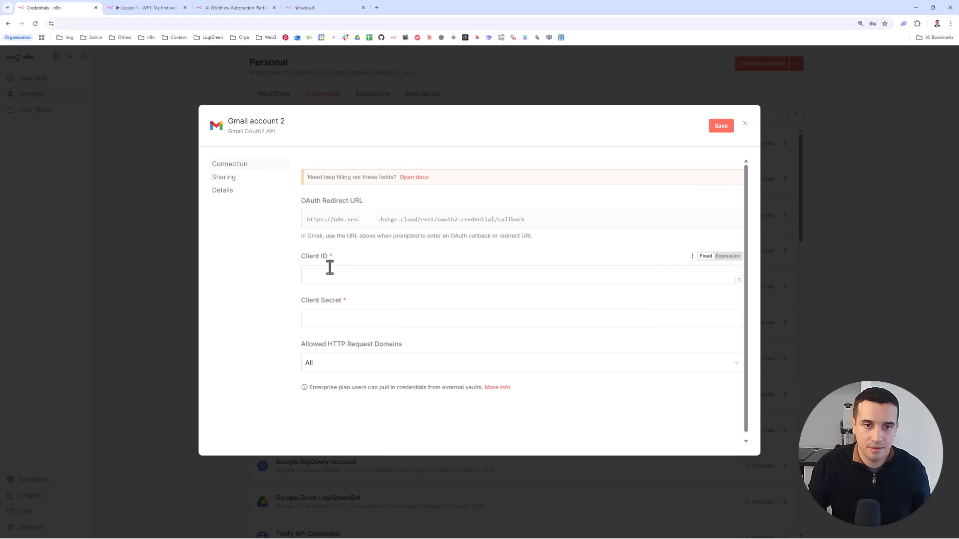
click(325, 272)
key(ctrl+v)
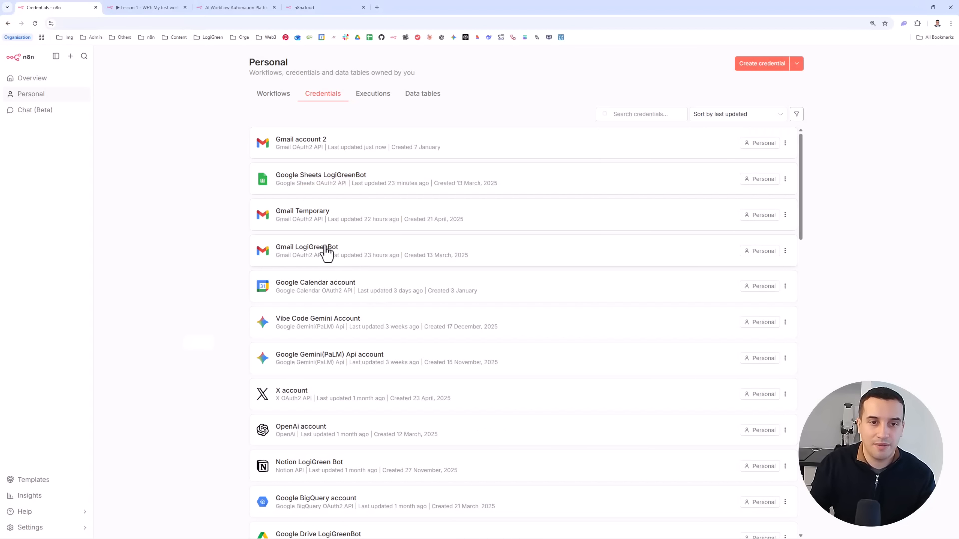
- Inspect the connection status of the existing Gmail LogiGreenBot credential and close it
click(310, 254)
click(351, 194)
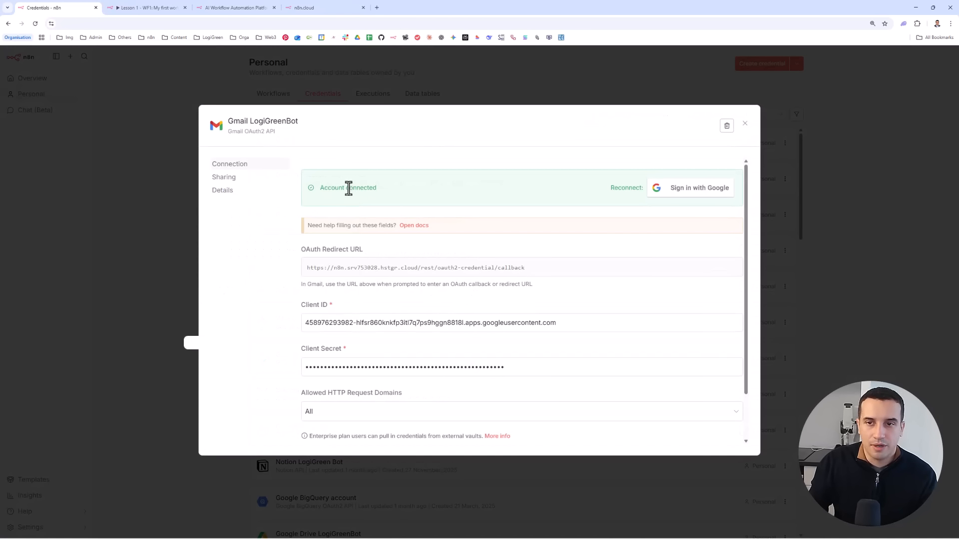
drag(408, 192, 317, 187)
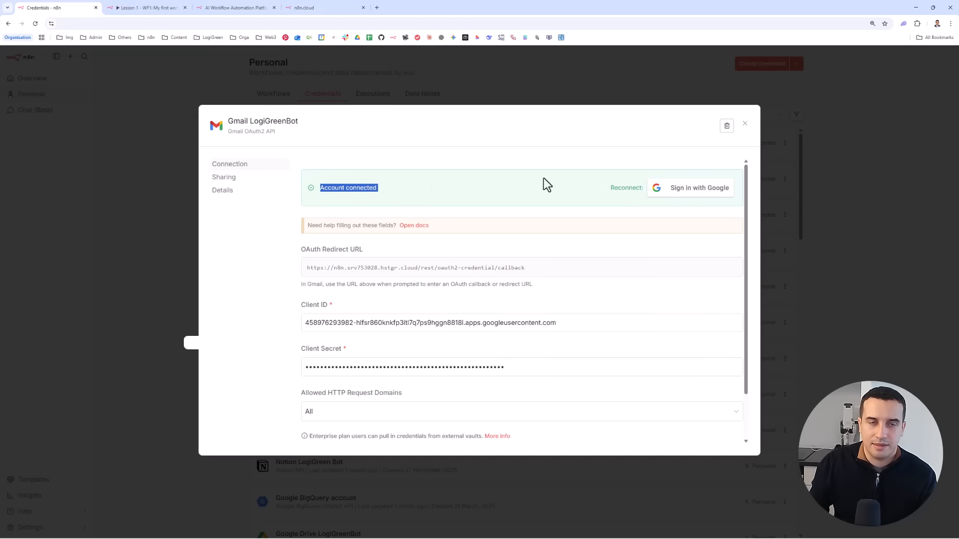
click(864, 171)
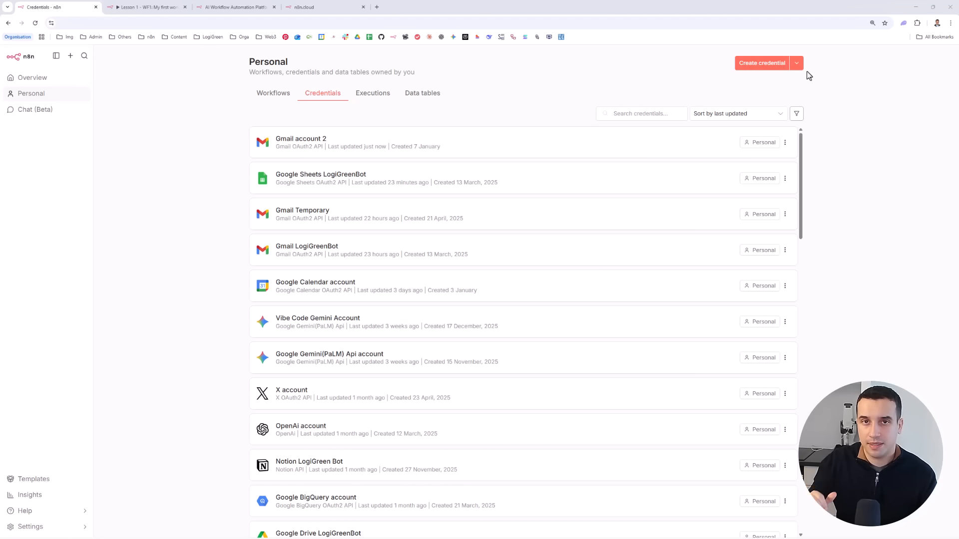
- Create a new credential of type Google Sheets OAuth2 API
click(772, 73)
text(google sheet)
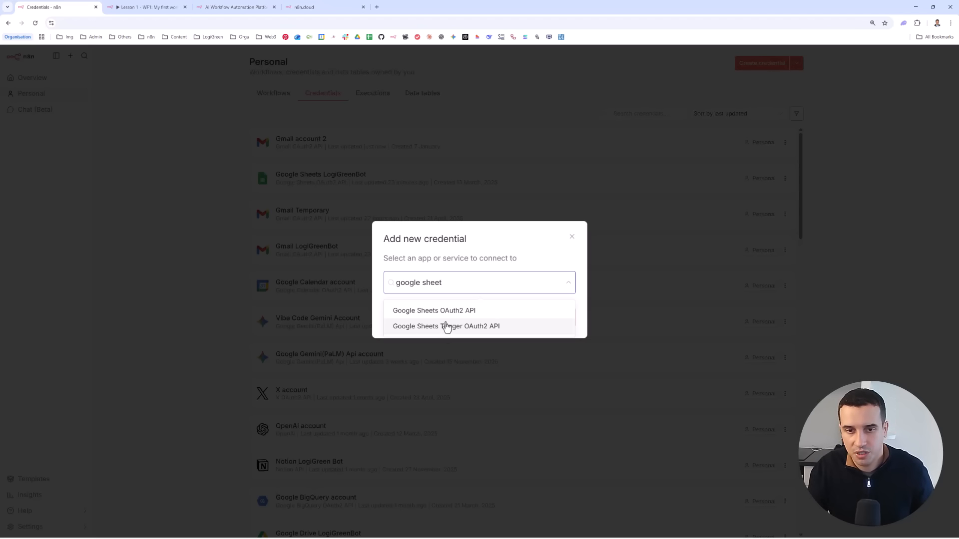
click(438, 315)
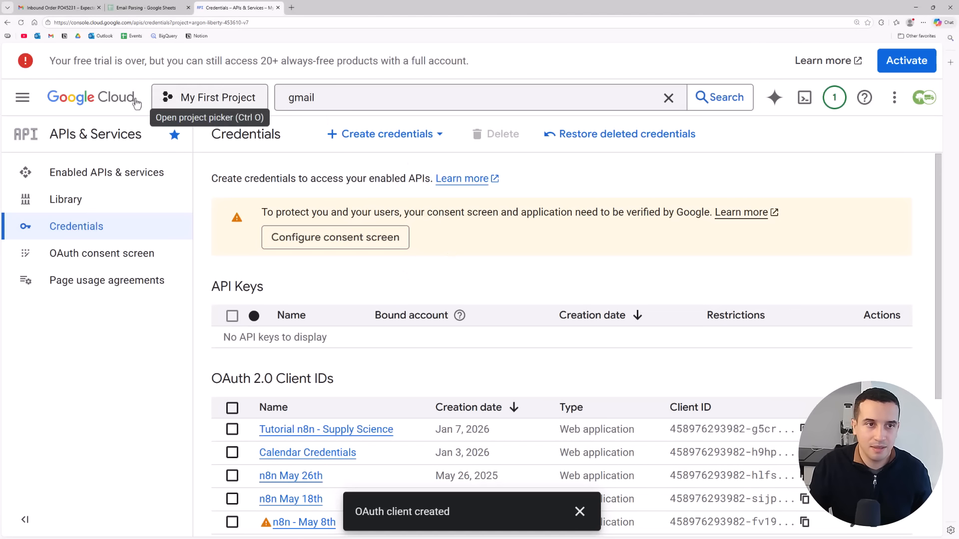
- Search Google Cloud for "google sheets", check the Google Sheets API's status, and return to the n8n credential's Client ID field
click(61, 102)
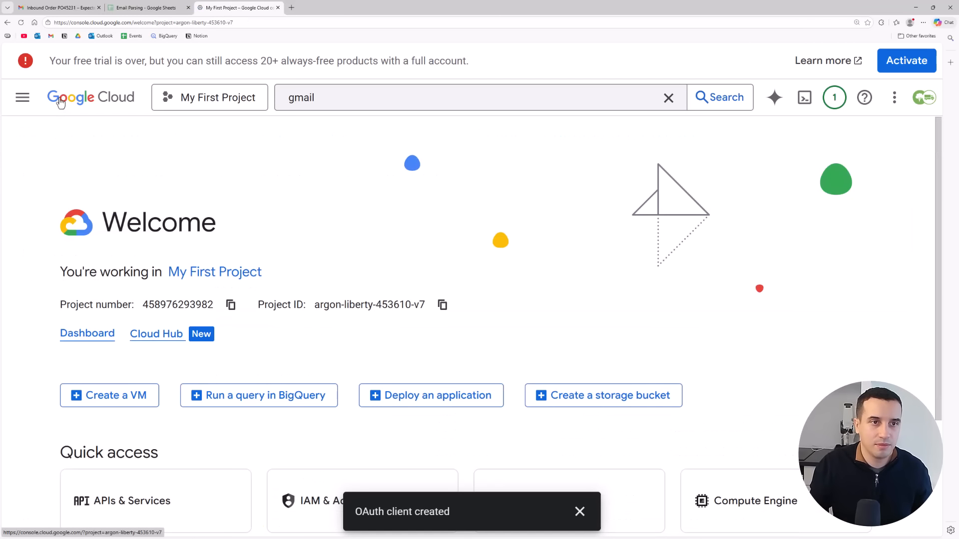
click(405, 99)
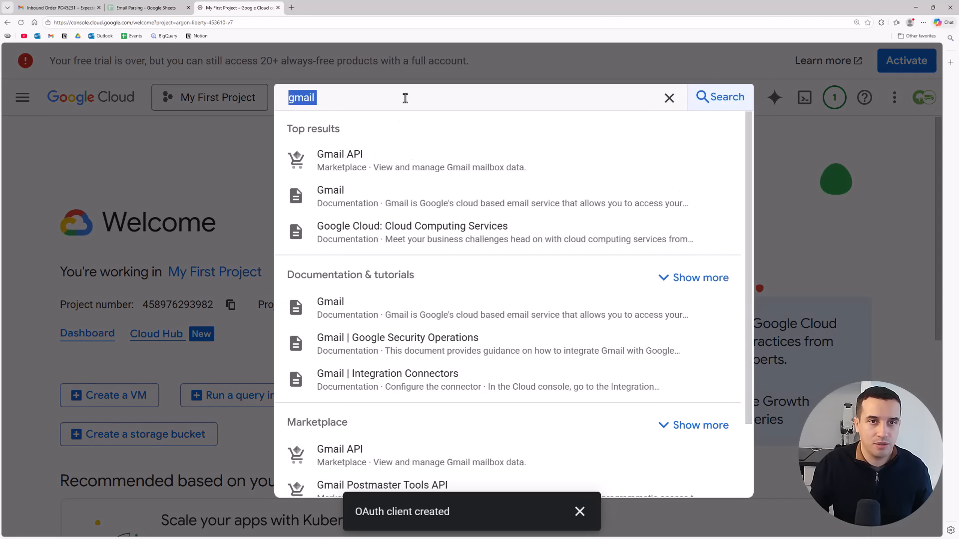
text(google sheets)
click(353, 154)
drag(330, 291, 386, 292)
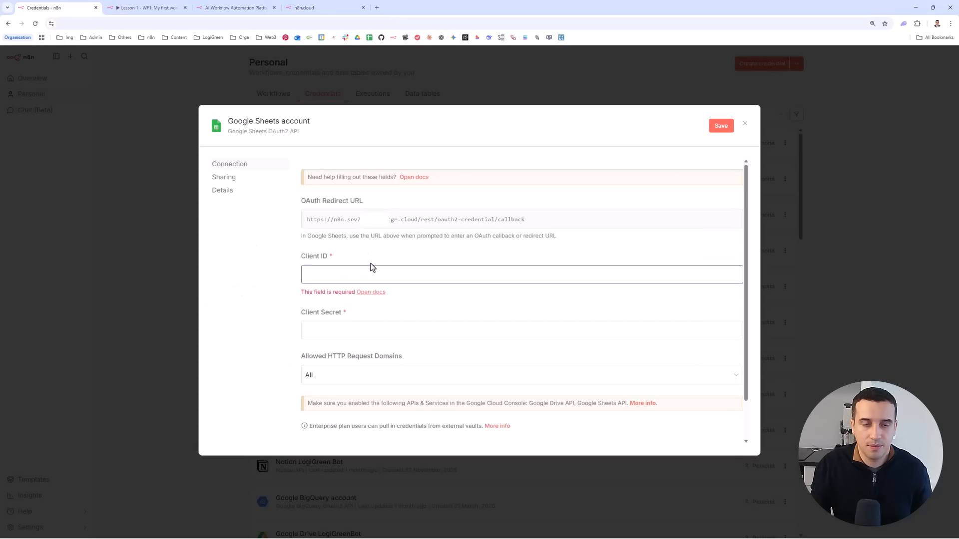
click(367, 271)
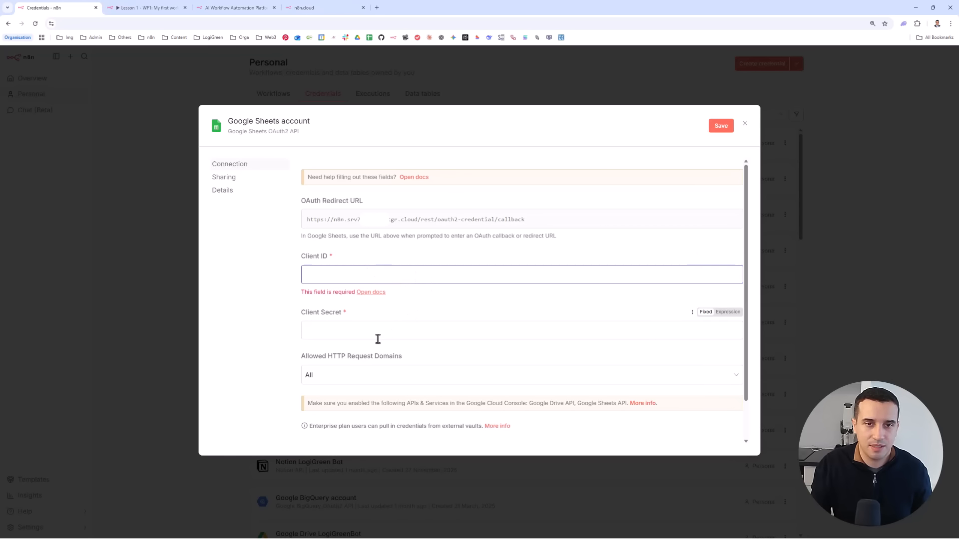
- Review the connection fields of the new Google Sheets OAuth2 API credential and close it
scroll(397, 341, down, 1)
scroll(396, 340, up, 1)
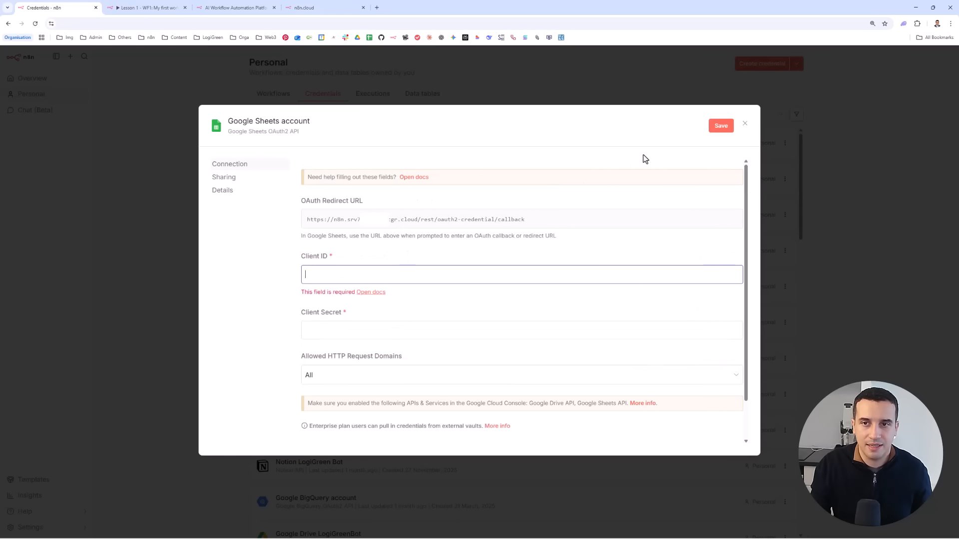
click(745, 124)
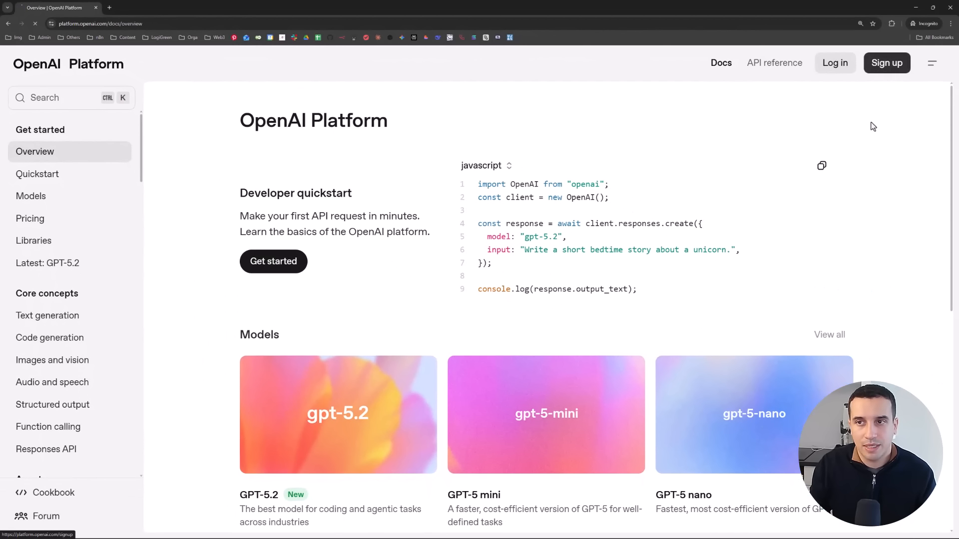
- Switch to the OpenAI Platform, start from its sign-up option, and bring up the organization's API keys page
click(885, 62)
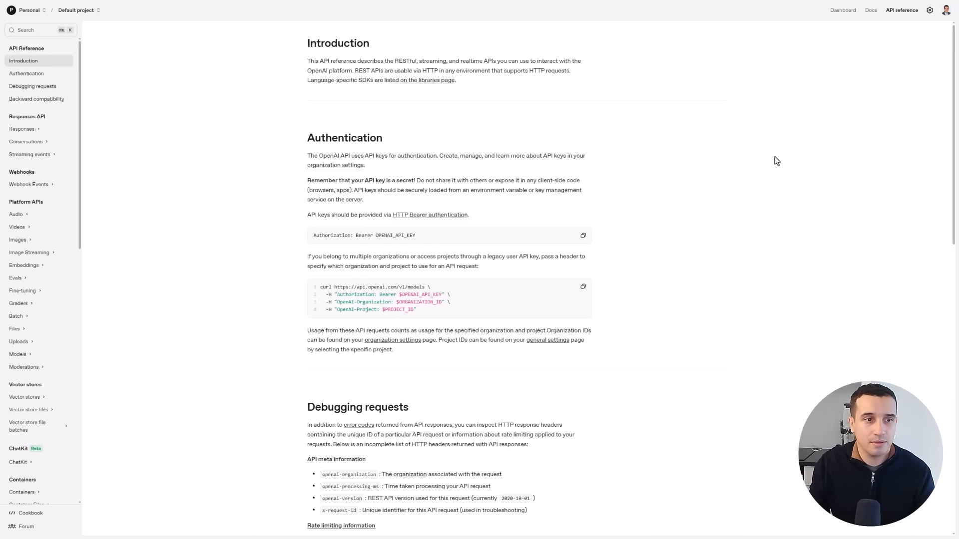
scroll(39, 248, down, 5)
scroll(53, 184, up, 8)
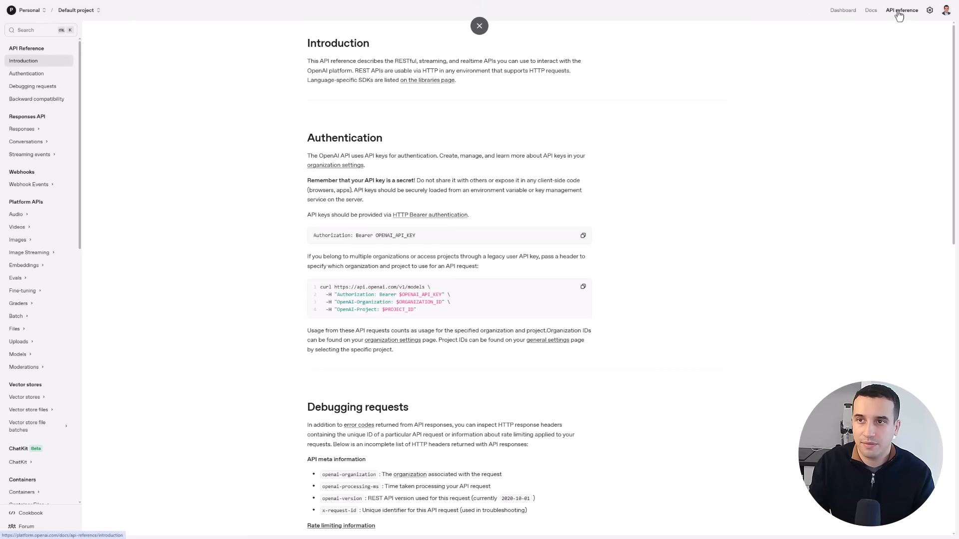
click(846, 11)
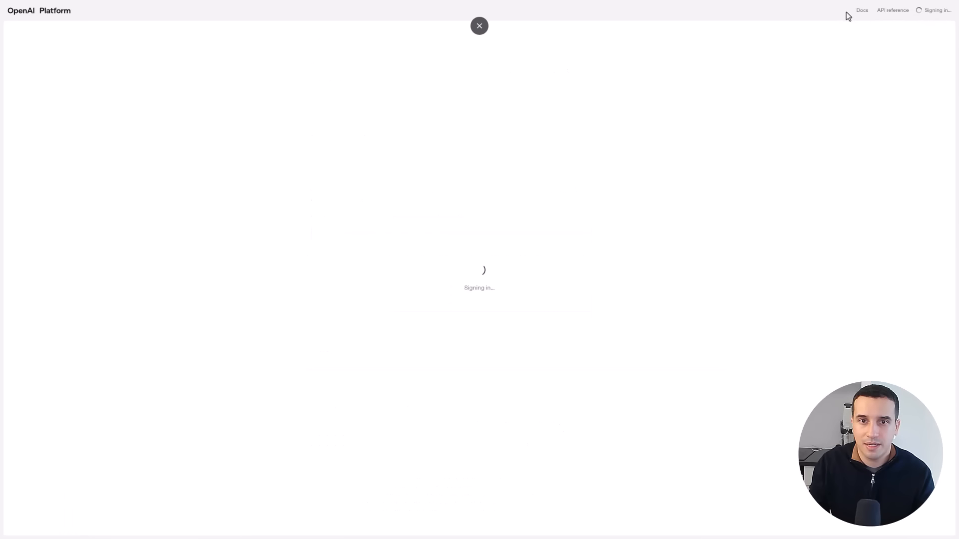
click(21, 89)
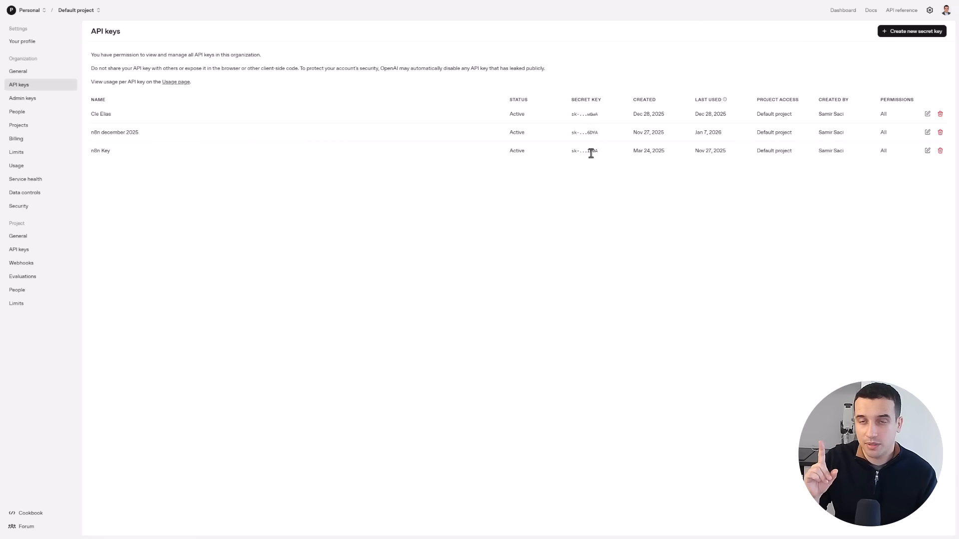
- View the organization's billing overview, bring up the form for adding to the credit balance, and cancel it
click(41, 140)
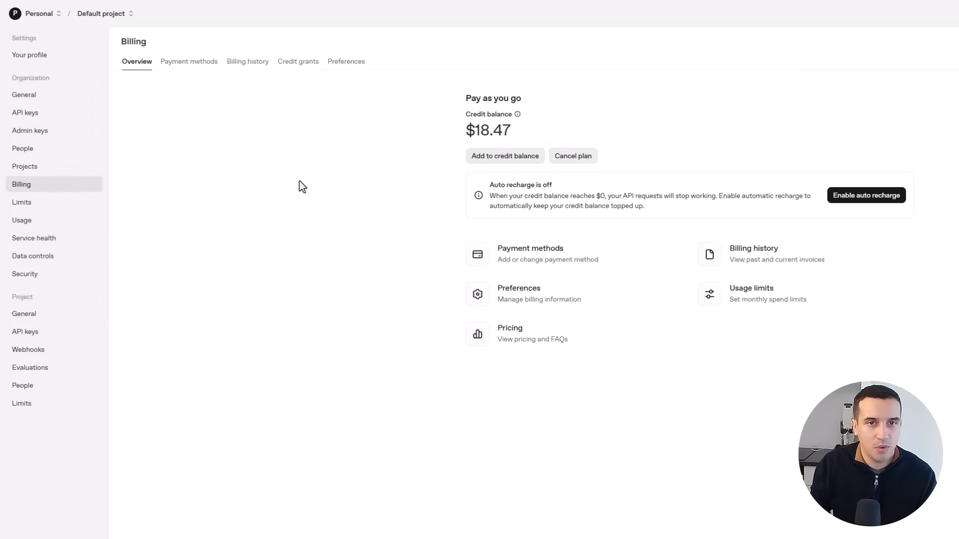
click(519, 167)
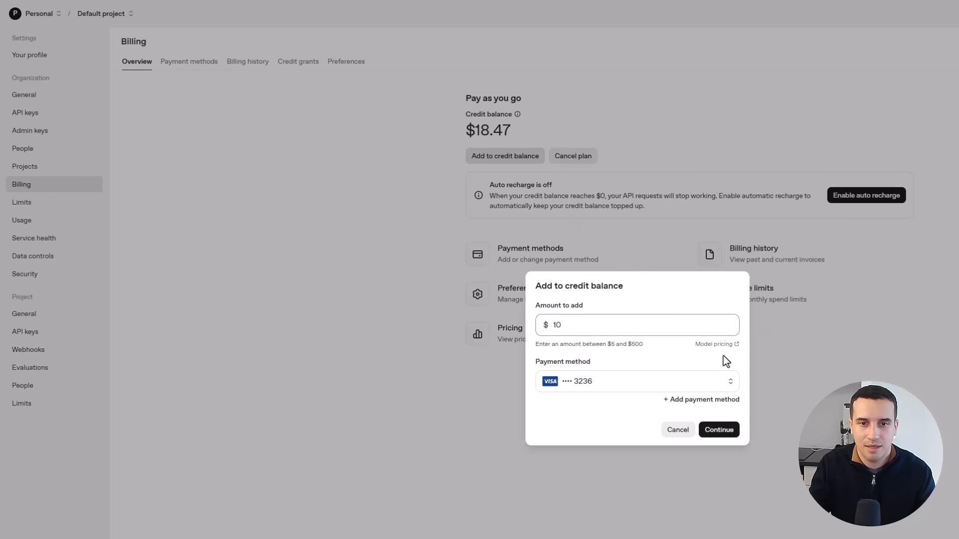
click(675, 432)
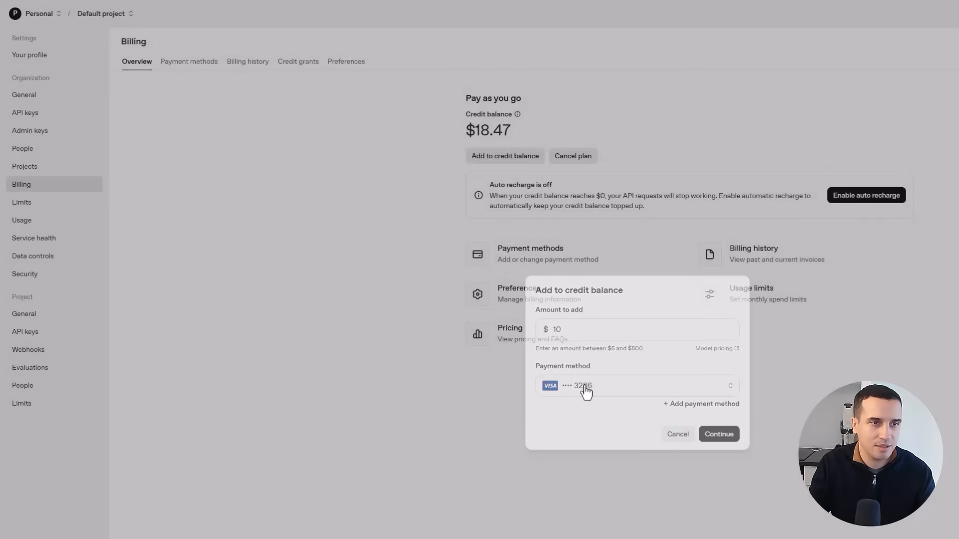
- Return to the API keys page and start a new secret key named Tutorial Key
click(27, 114)
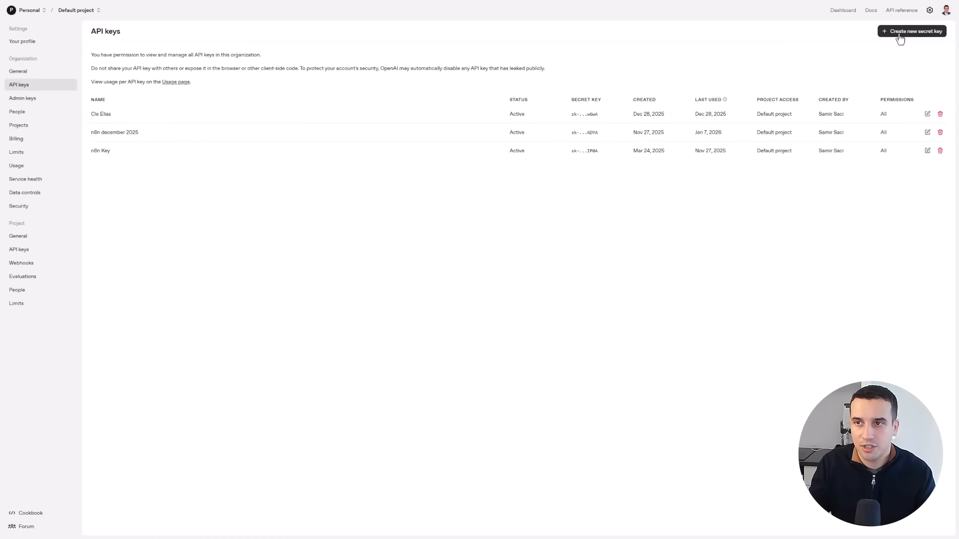
click(899, 33)
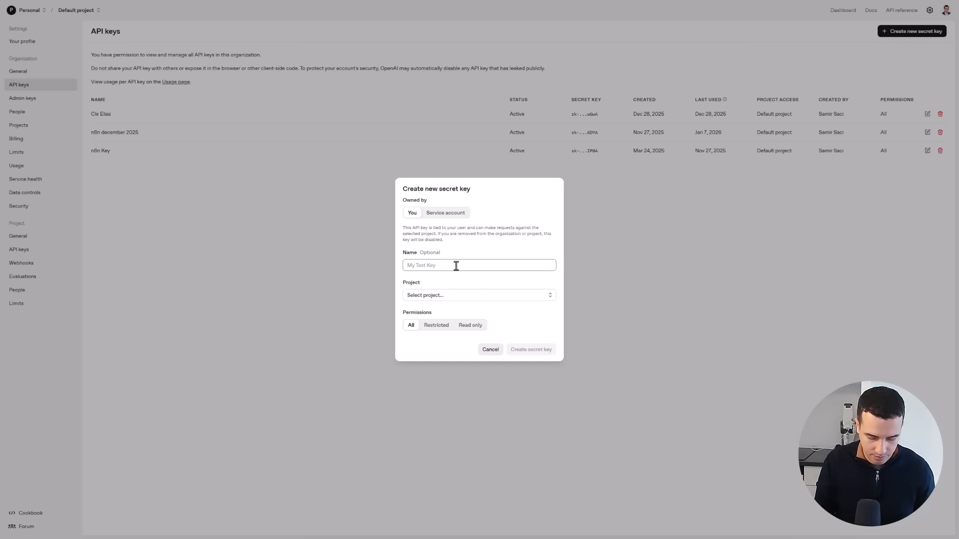
text(T)
key(BackSpace)
key(BackSpace)
key(BackSpace)
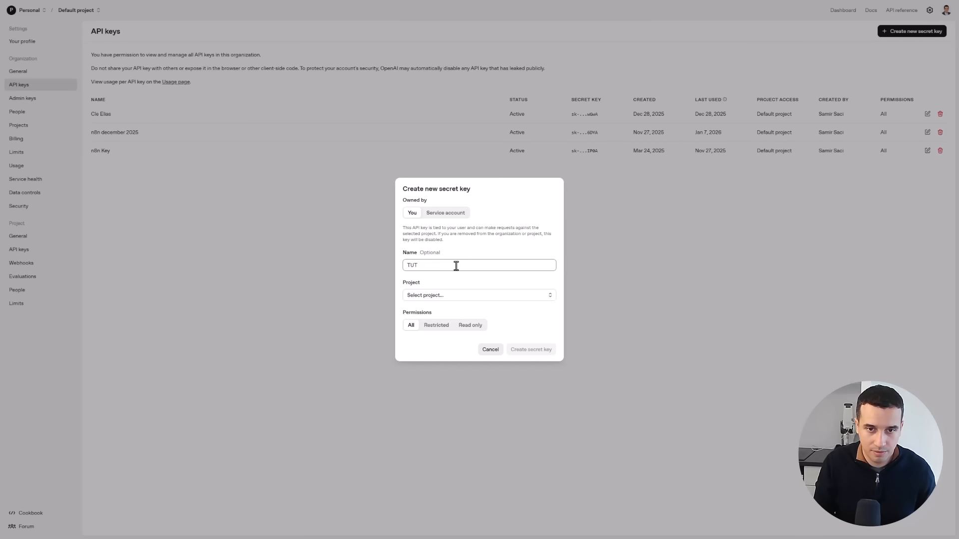
text(torial Key)
- Assign the secret key to Default project, look at the Restricted and Read only permissions, and create it with All permissions
click(479, 295)
click(449, 311)
click(436, 326)
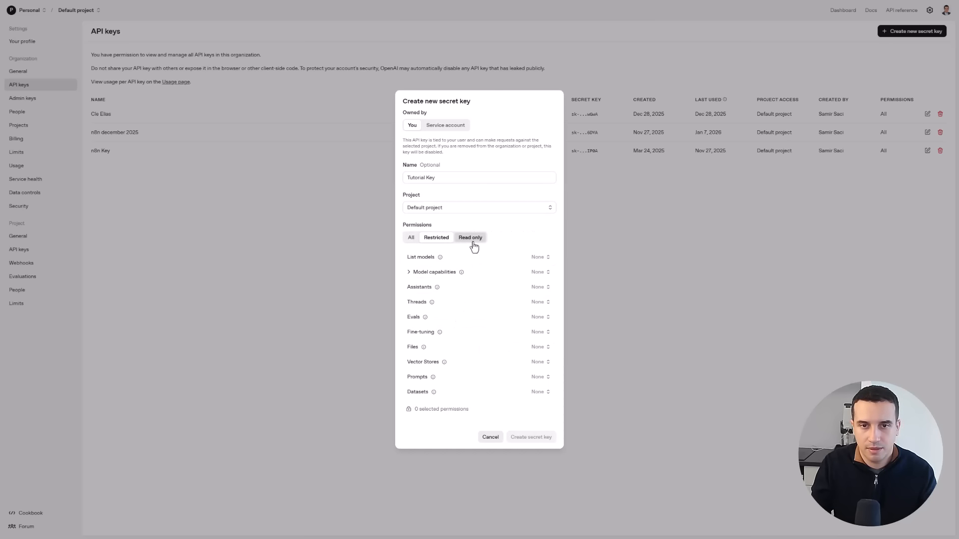
click(474, 247)
click(410, 326)
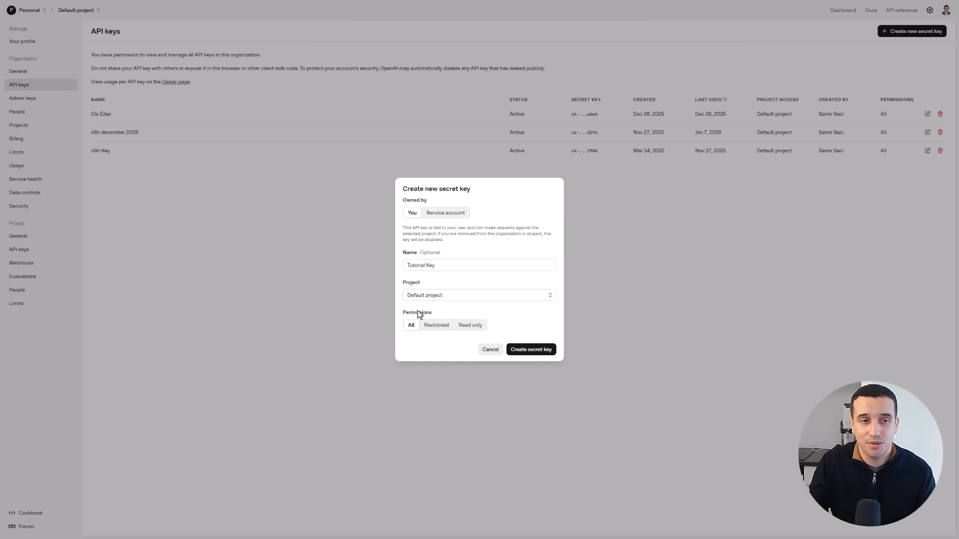
click(535, 350)
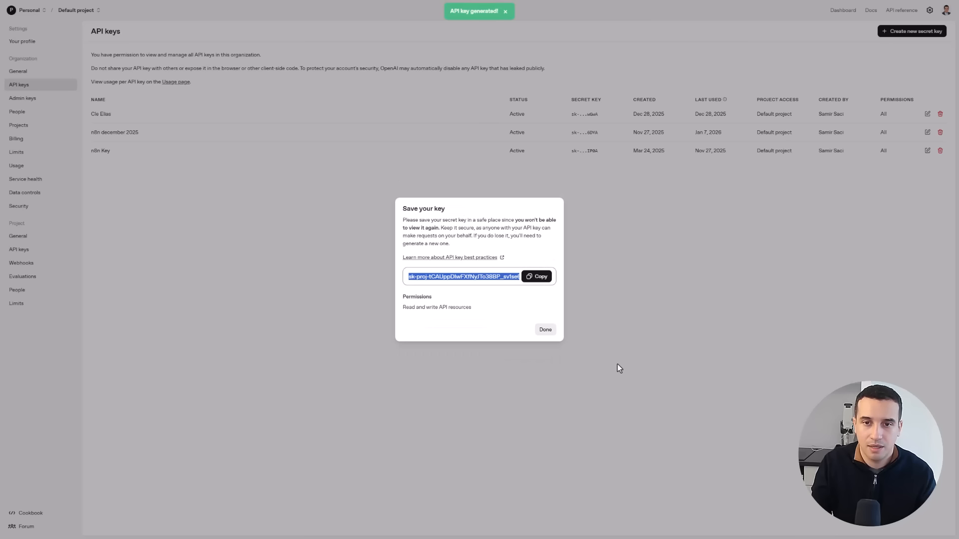
- Copy the generated secret key, close its dialog, and revoke Tutorial Key
click(541, 278)
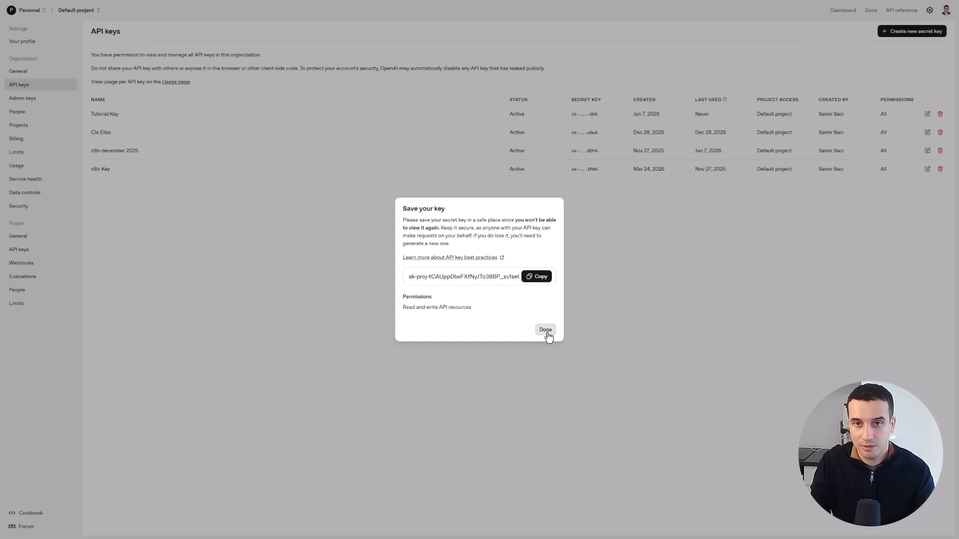
click(548, 332)
click(939, 114)
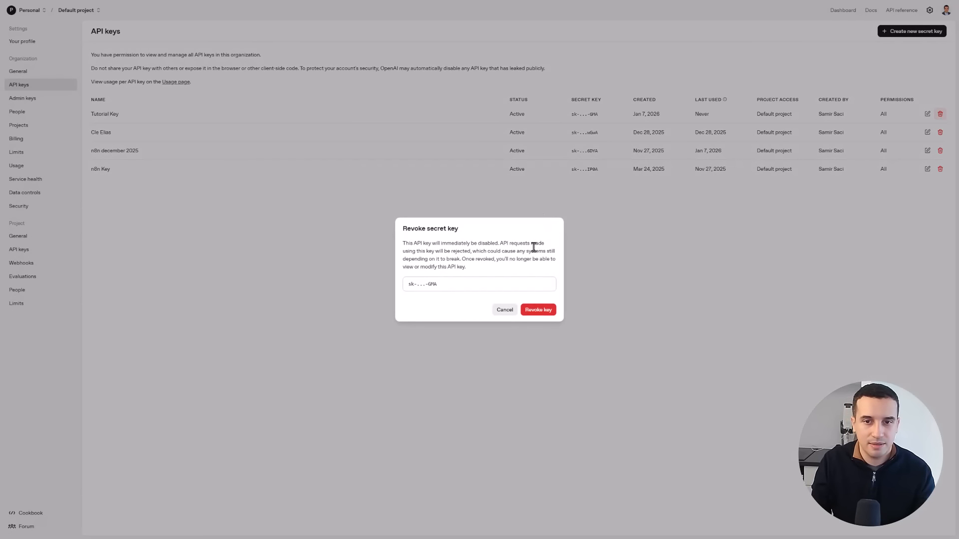
click(546, 310)
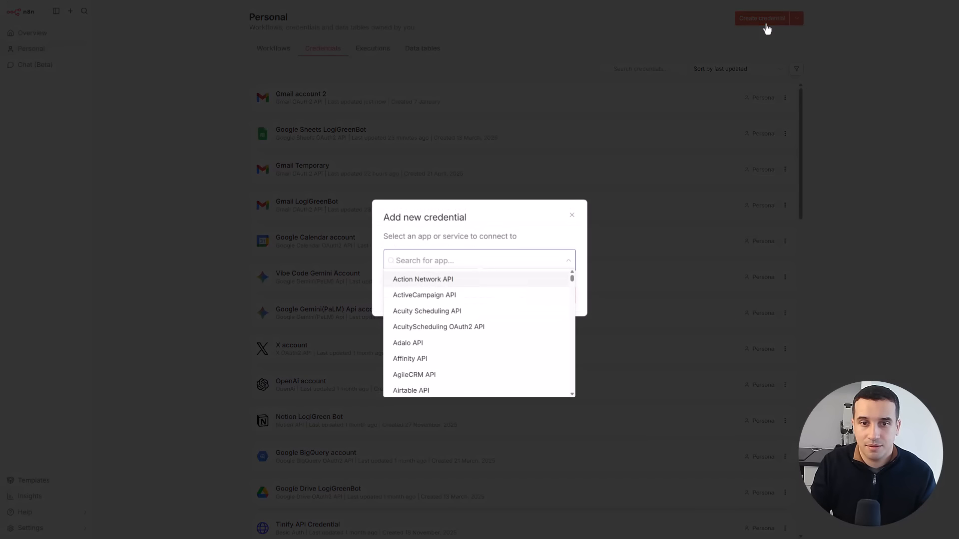
- Create a new OpenAi credential in n8n, paste the API key into its API Key field, and close it
text(o)
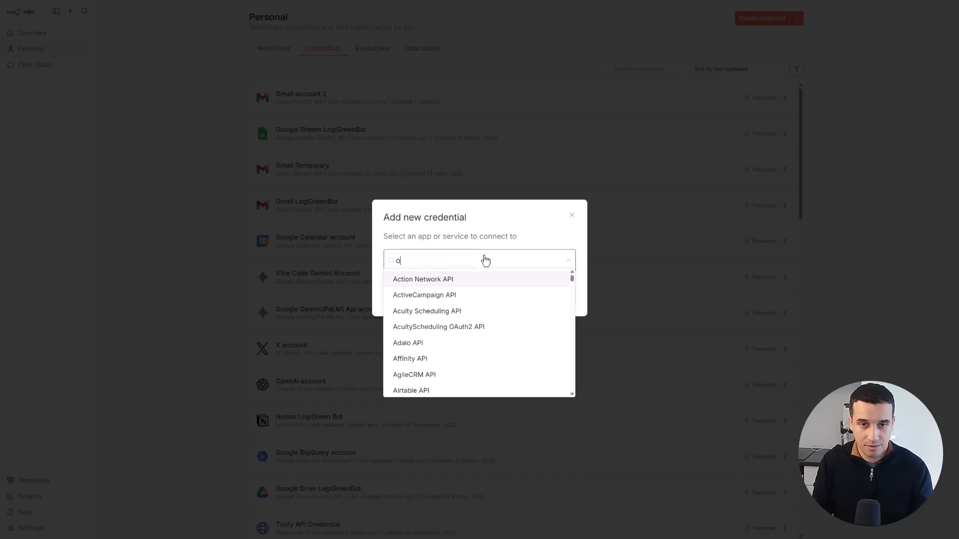
text(penai)
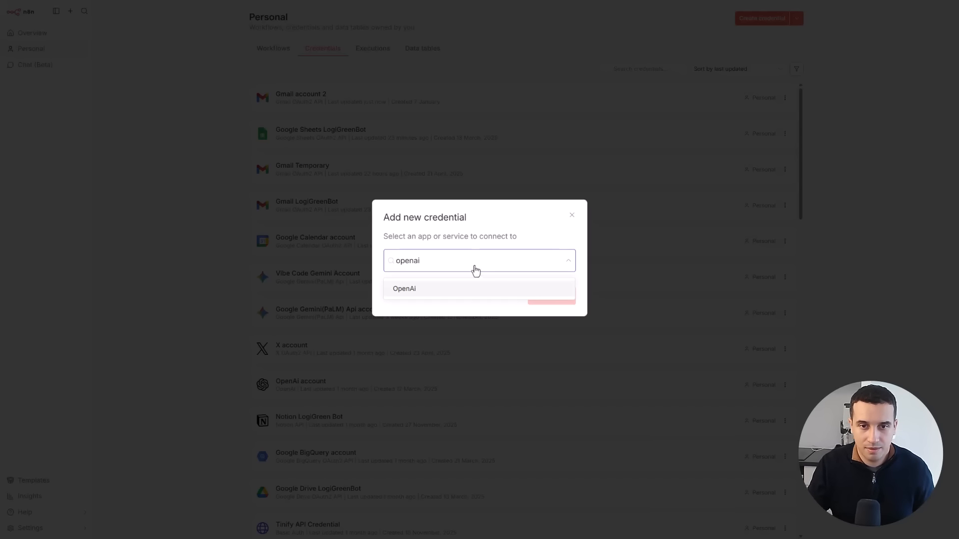
click(452, 289)
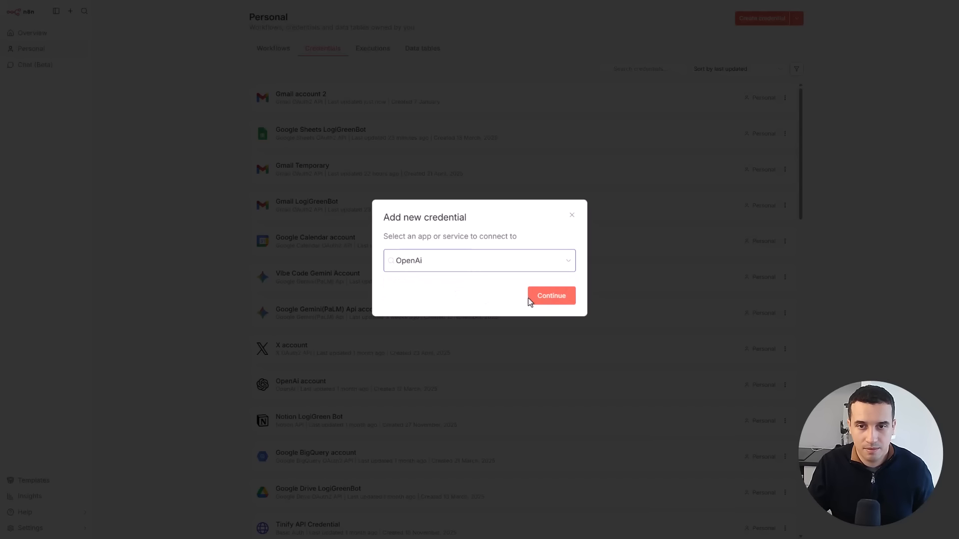
click(551, 296)
key(ctrl+v)
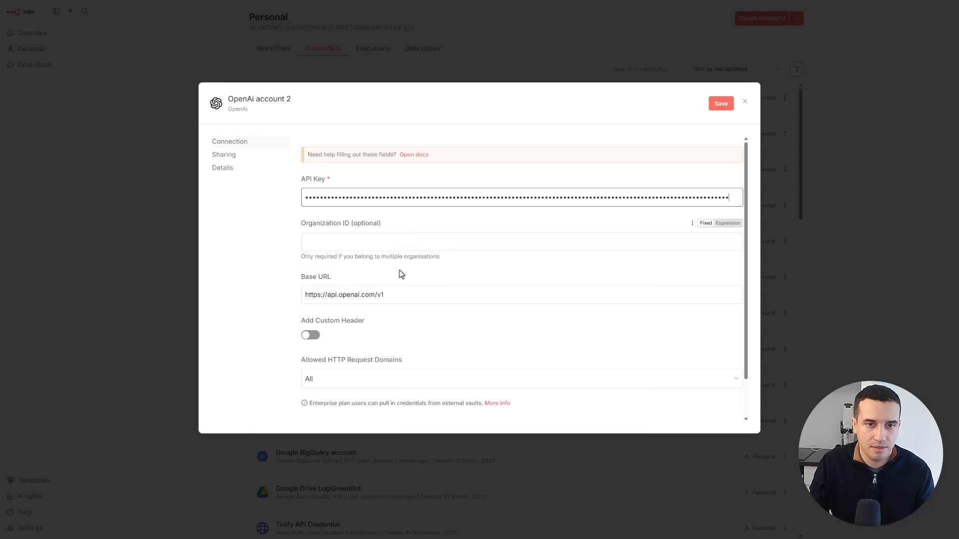
scroll(399, 270, down, 1)
scroll(373, 202, up, 1)
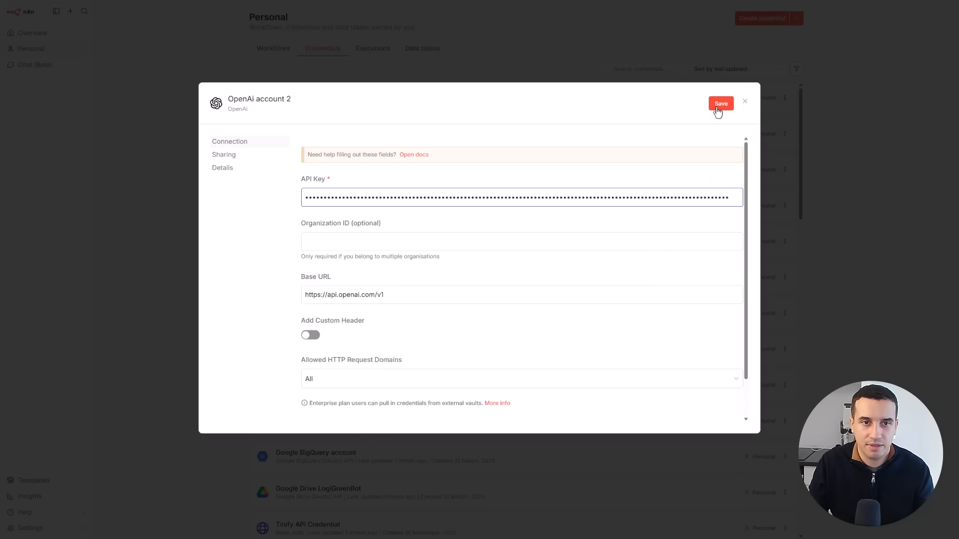
click(744, 102)
- Open the AI Agent for Logistics Order Processing - Tutorial workflow from the overview and execute it from the Email Received trigger
scroll(386, 131, down, 2)
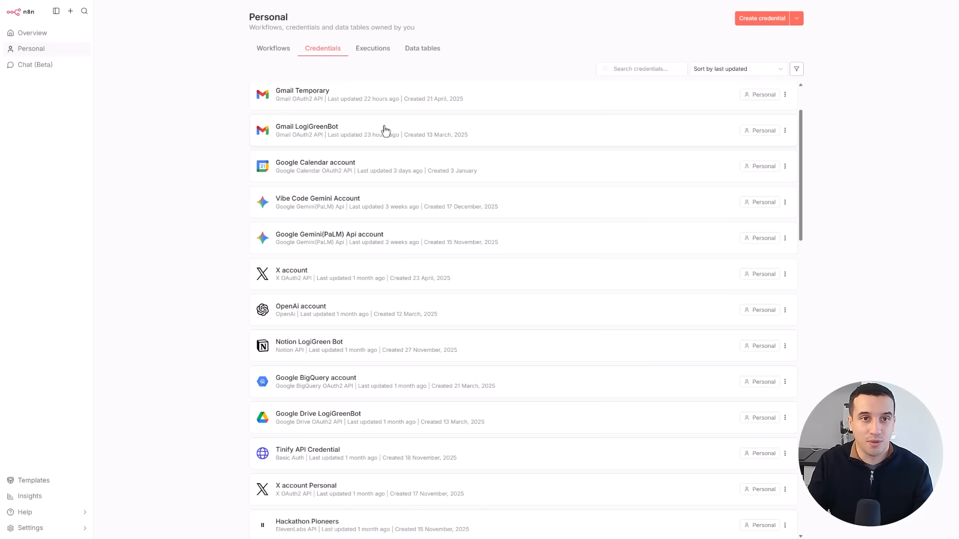
click(292, 54)
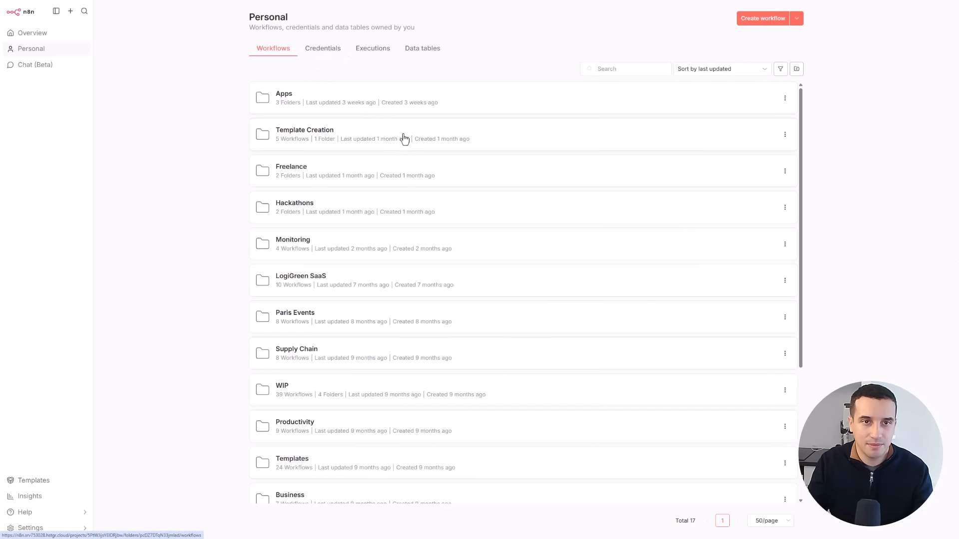
click(27, 34)
double_click(364, 186)
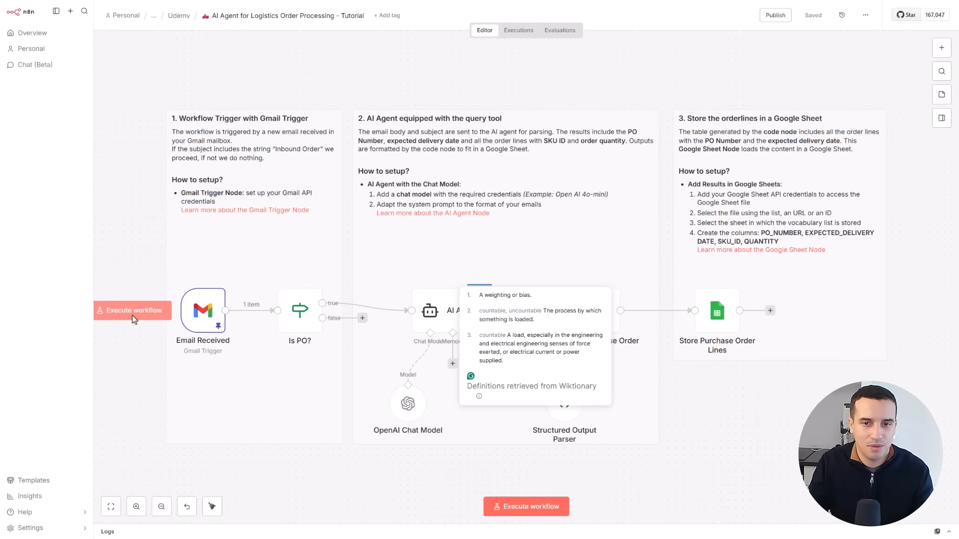
click(133, 314)
click(141, 230)
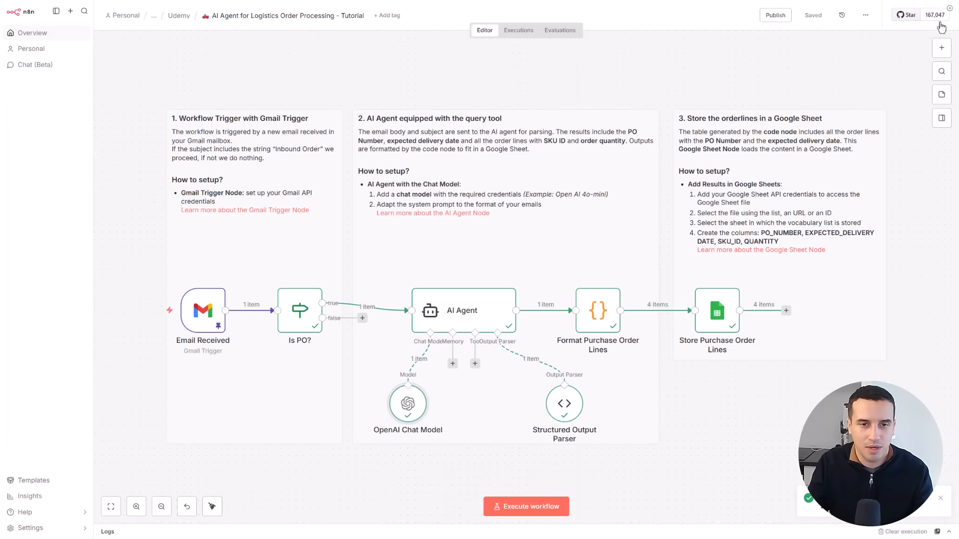
- Inspect the parameters and output of the Email Received and Store Purchase Order Lines nodes, closing each one
mouse_move(199, 324)
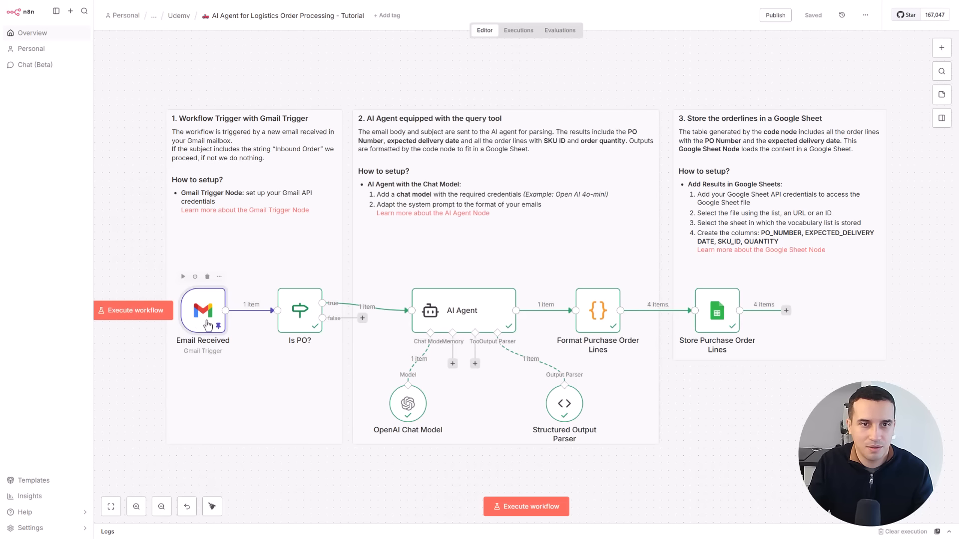
double_click(207, 326)
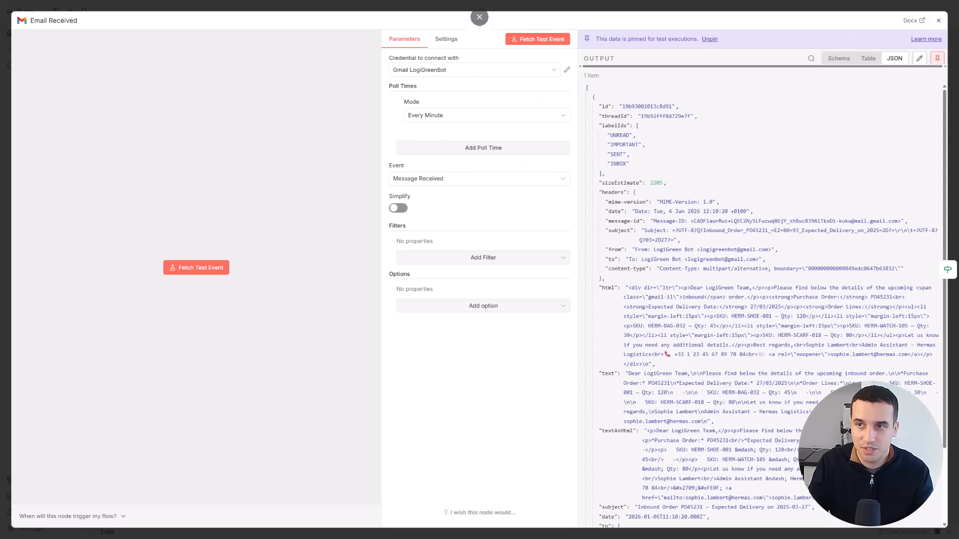
click(938, 20)
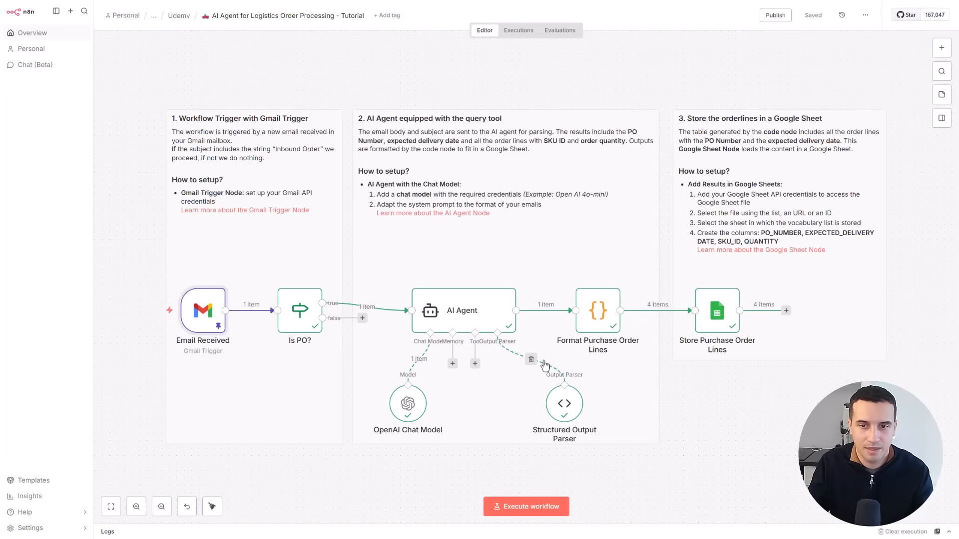
click(709, 322)
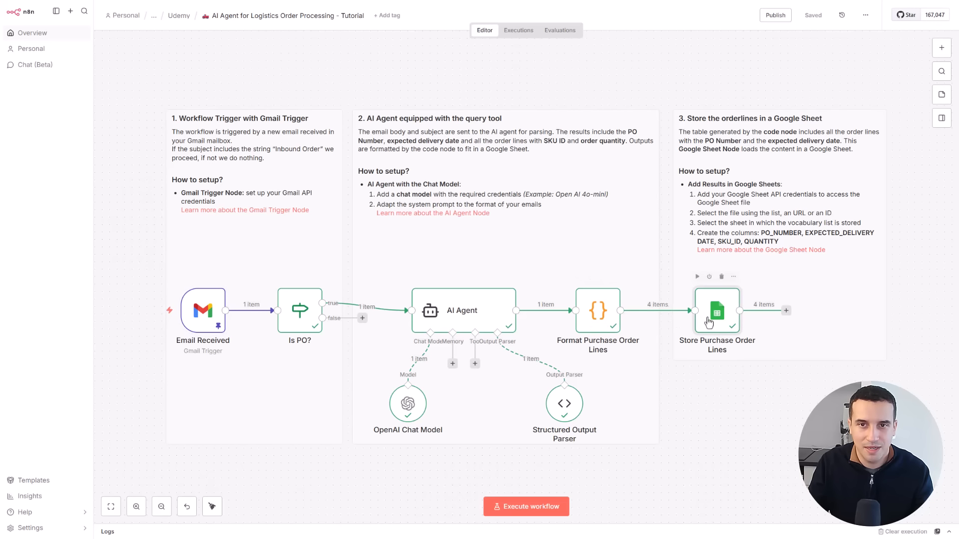
double_click(709, 322)
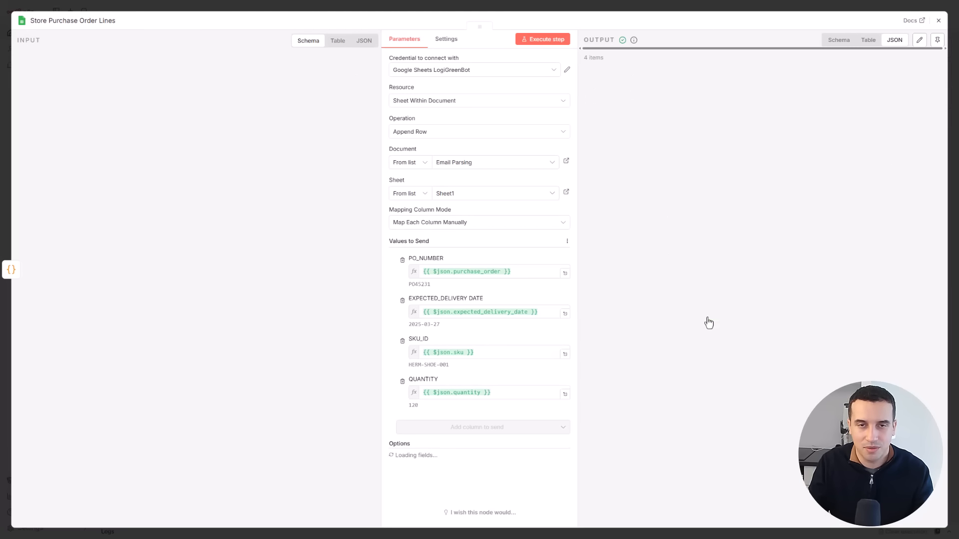
click(939, 20)
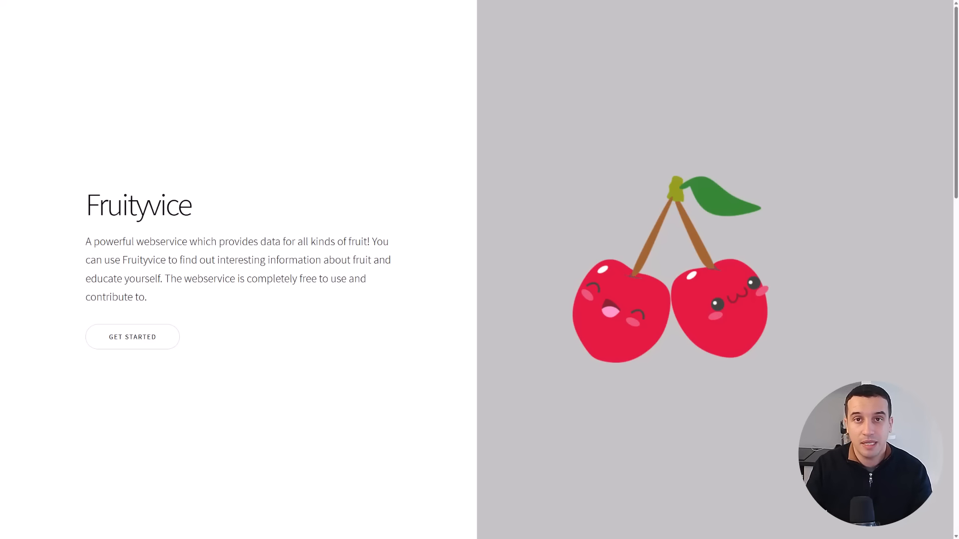
- Look over the home page of the Fruityvice web service
scroll(460, 406, down, 14)
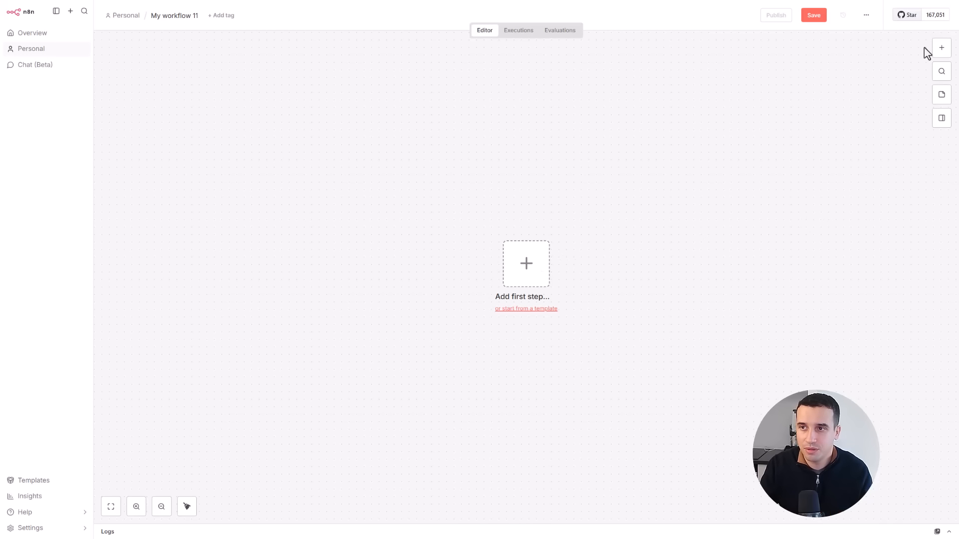
- Add a manual trigger as the workflow's first node and move it to the upper-left area of the canvas
click(941, 48)
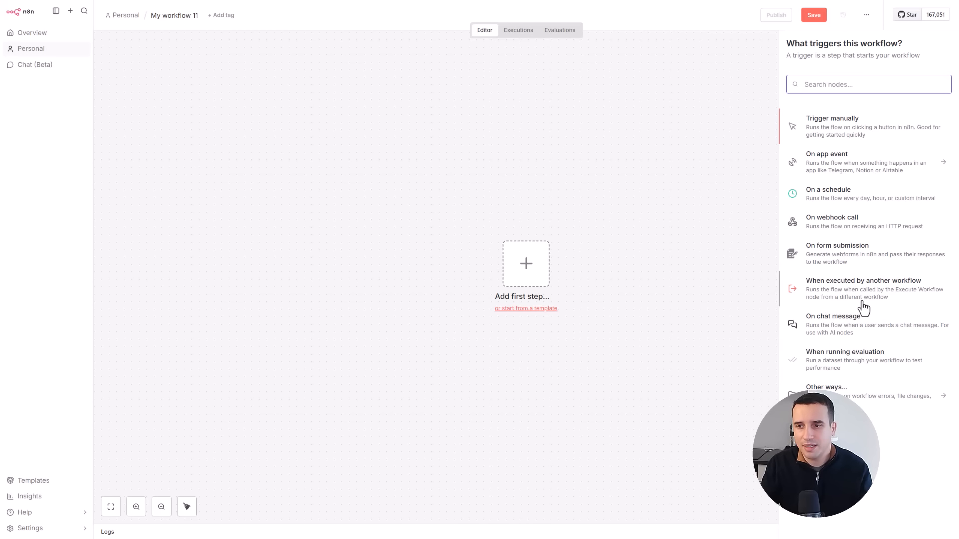
click(833, 140)
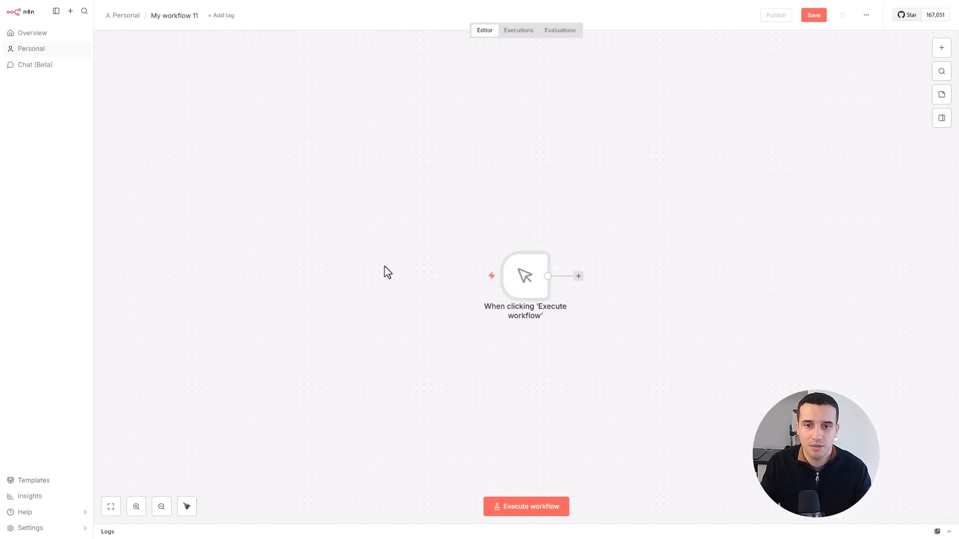
scroll(434, 313, down, 3)
drag(526, 180, 243, 91)
click(325, 147)
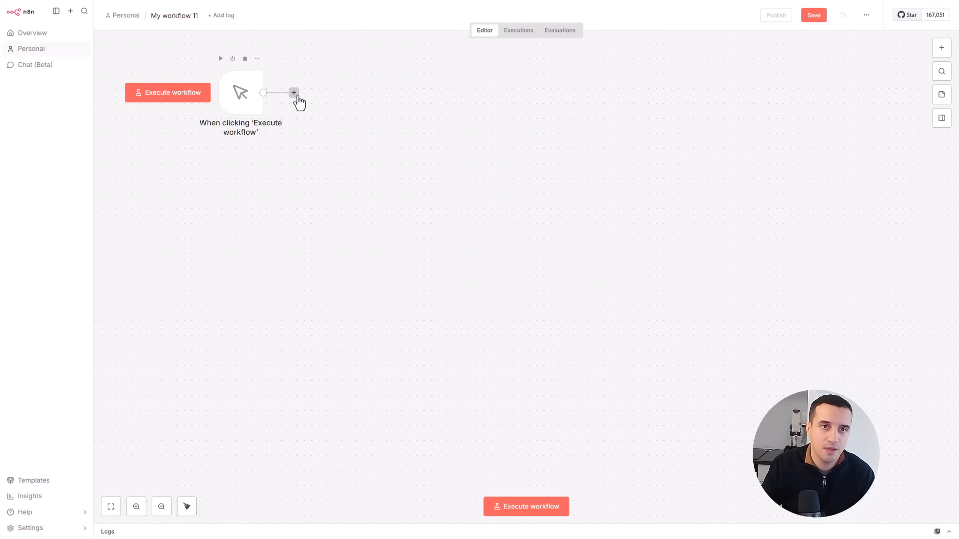
- Add an HTTP Request node connected to the manual trigger's output
click(295, 94)
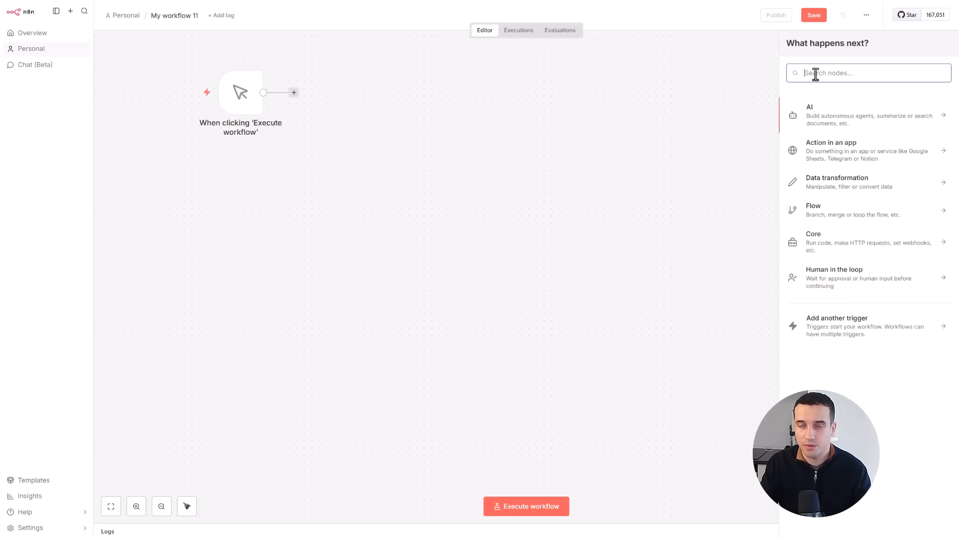
text(http)
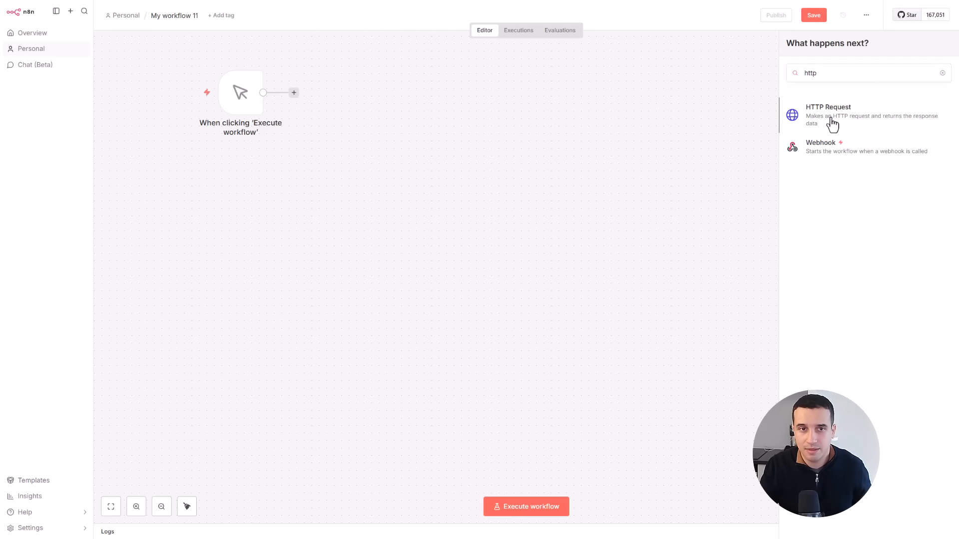
click(832, 125)
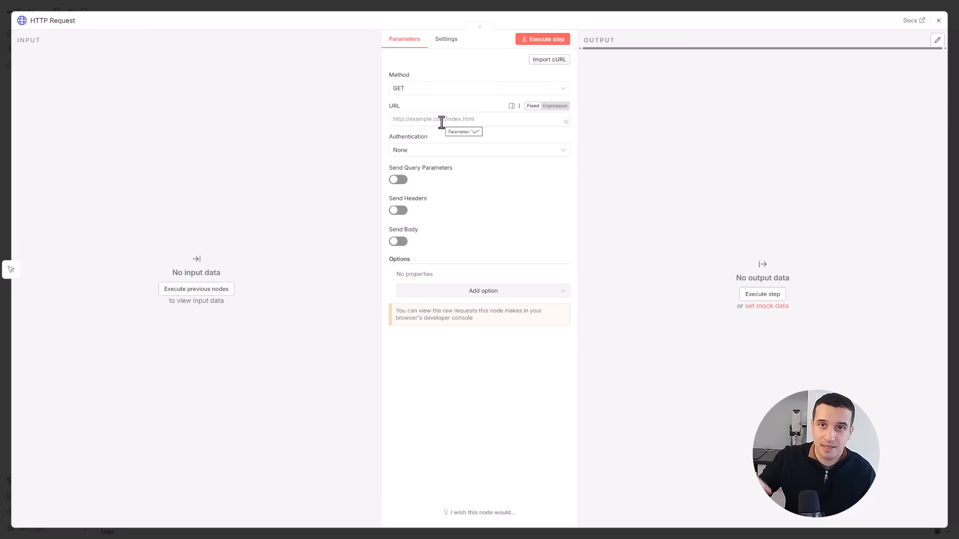
click(442, 123)
text(https://fruityvice.com/api/fruit/all)
double_click(444, 121)
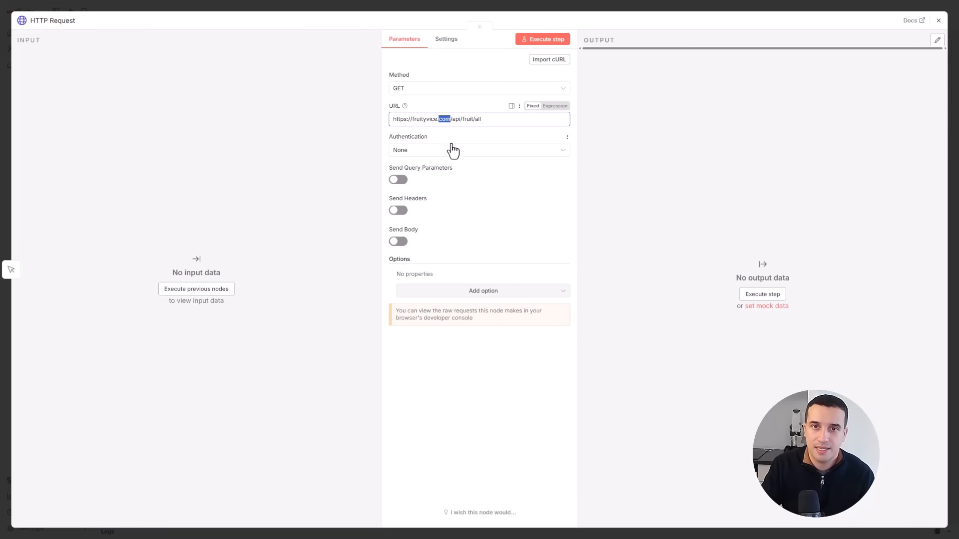
double_click(454, 122)
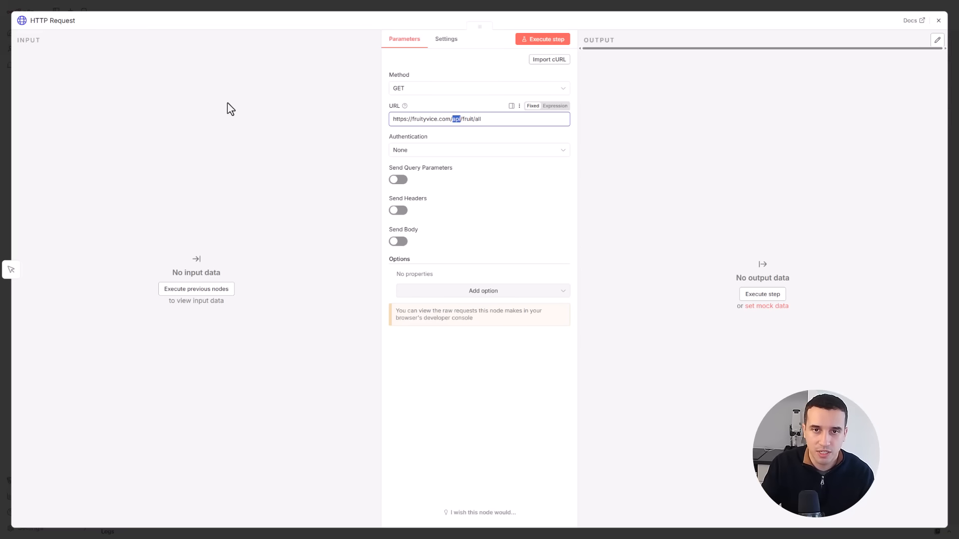
double_click(467, 119)
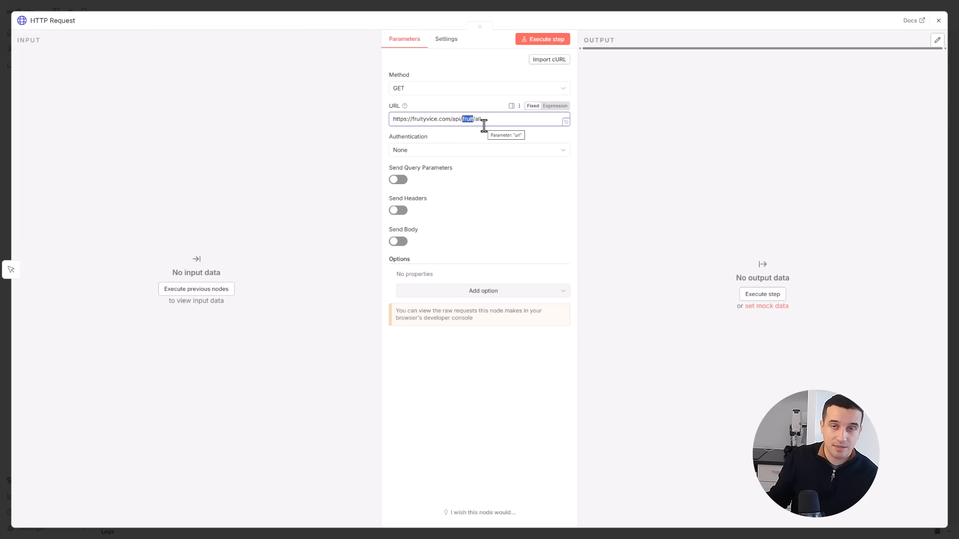
click(484, 120)
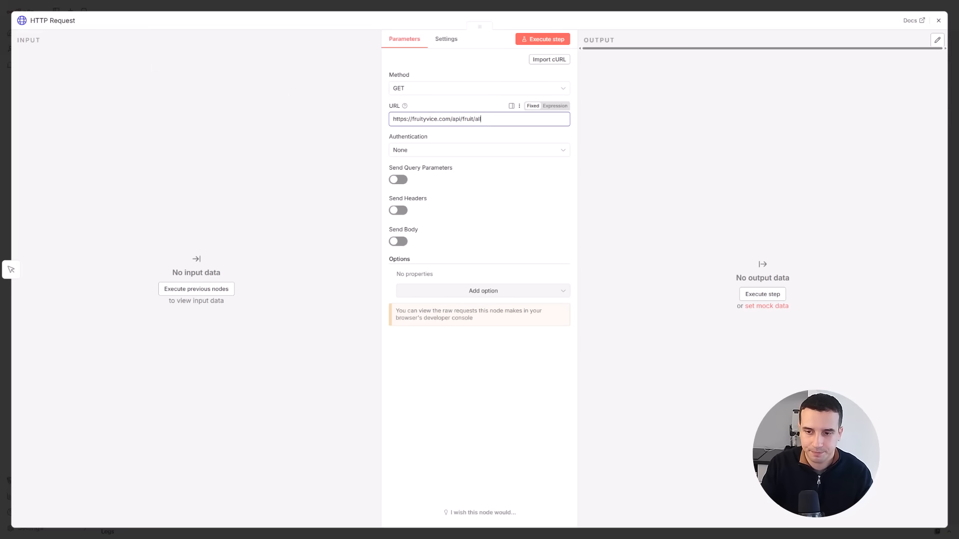
click(49, 111)
click(455, 89)
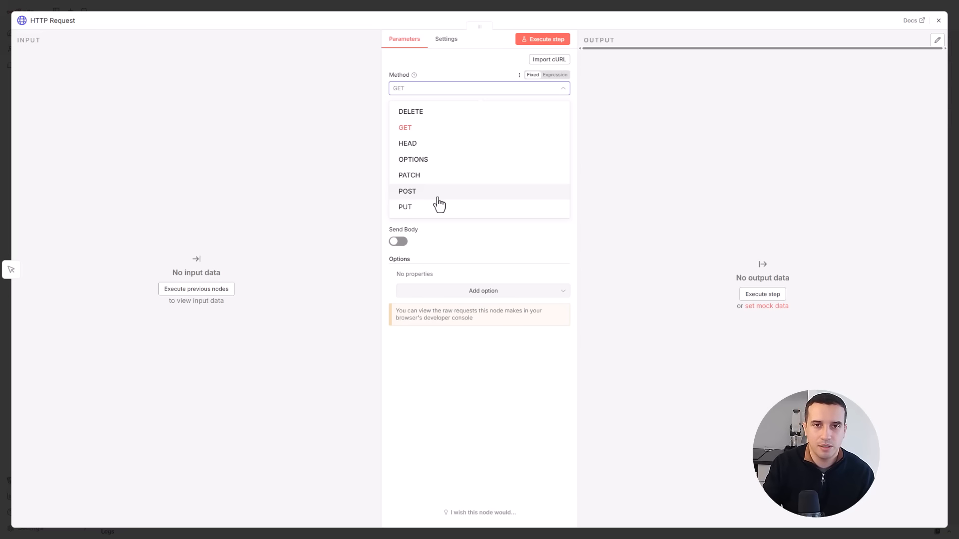
click(416, 134)
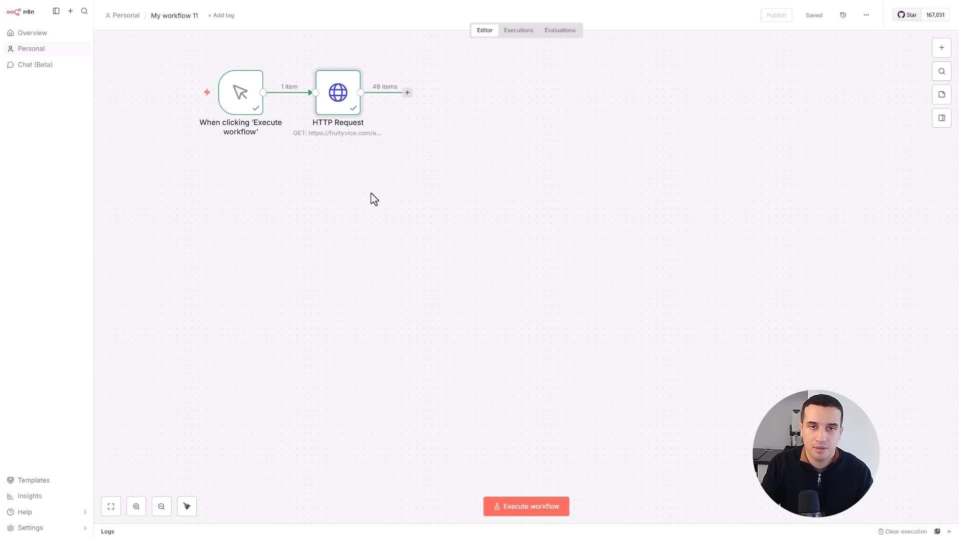
- Open the HTTP Request node to inspect the fruit data in its output
mouse_move(250, 109)
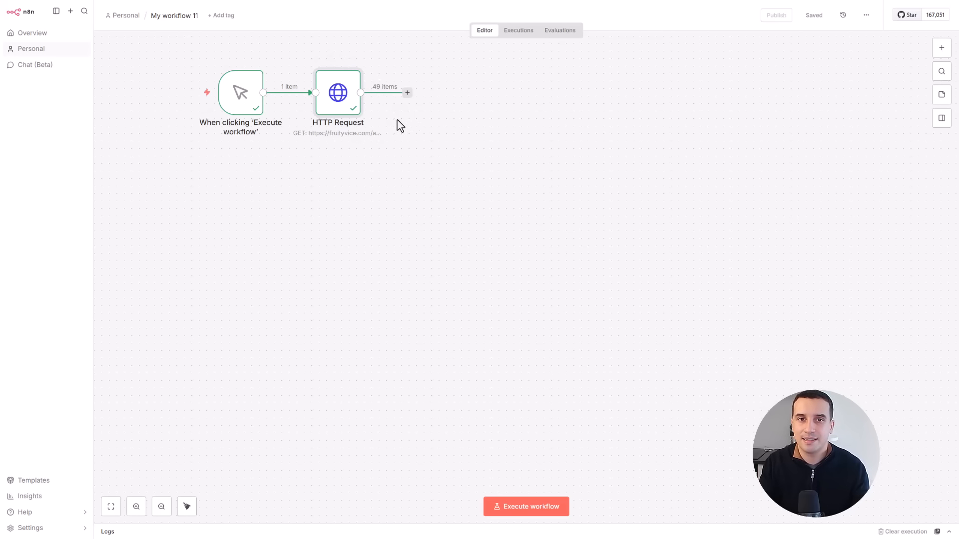
double_click(338, 106)
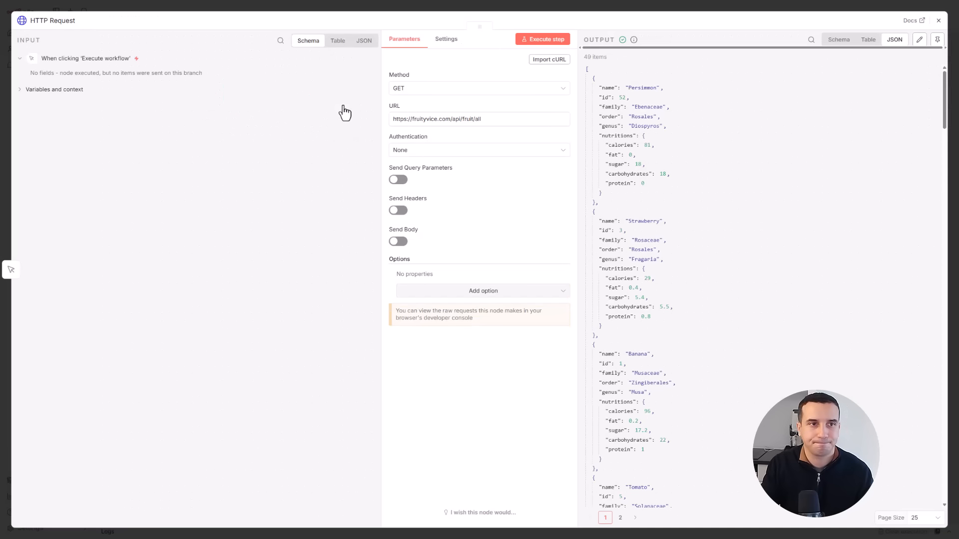
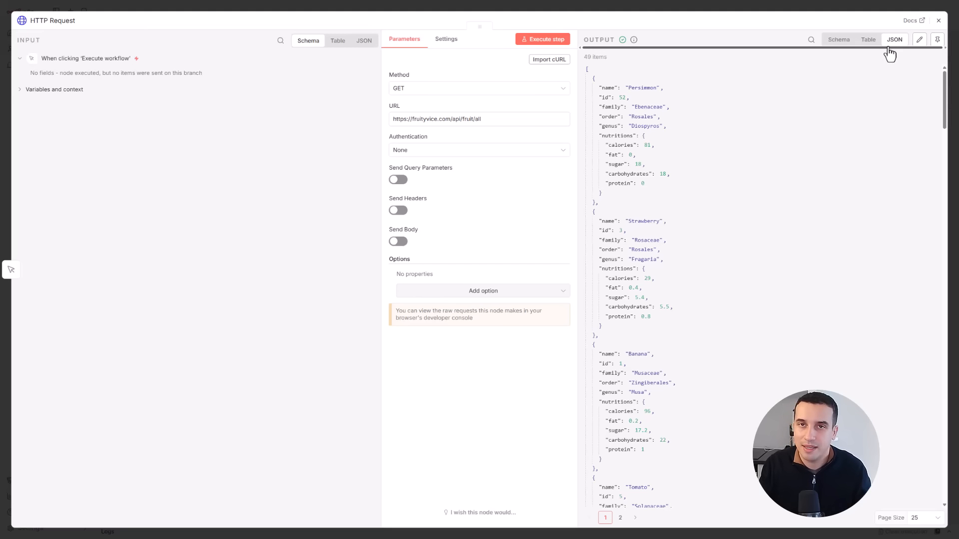
- Review the HTTP Request node's output in table and schema views, and return to the canvas
click(869, 42)
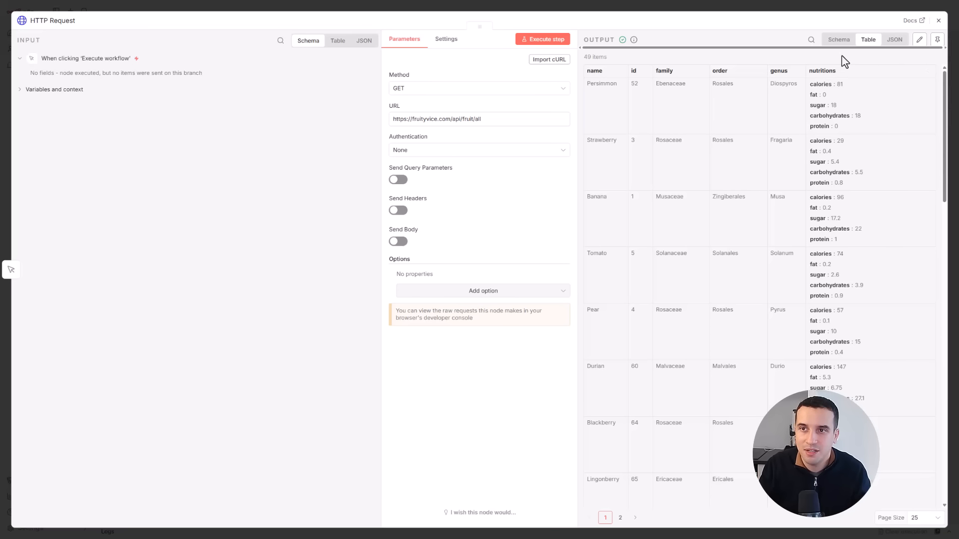
click(839, 40)
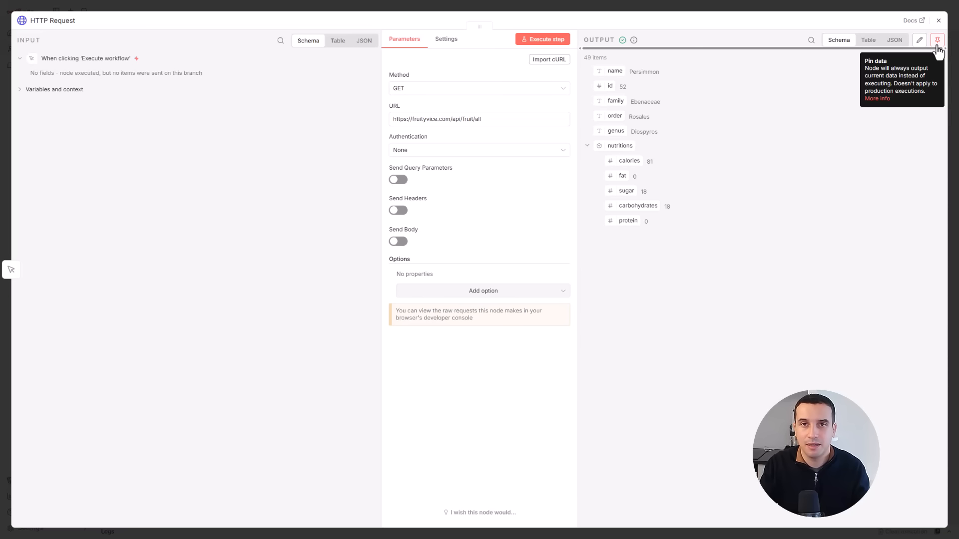
click(938, 20)
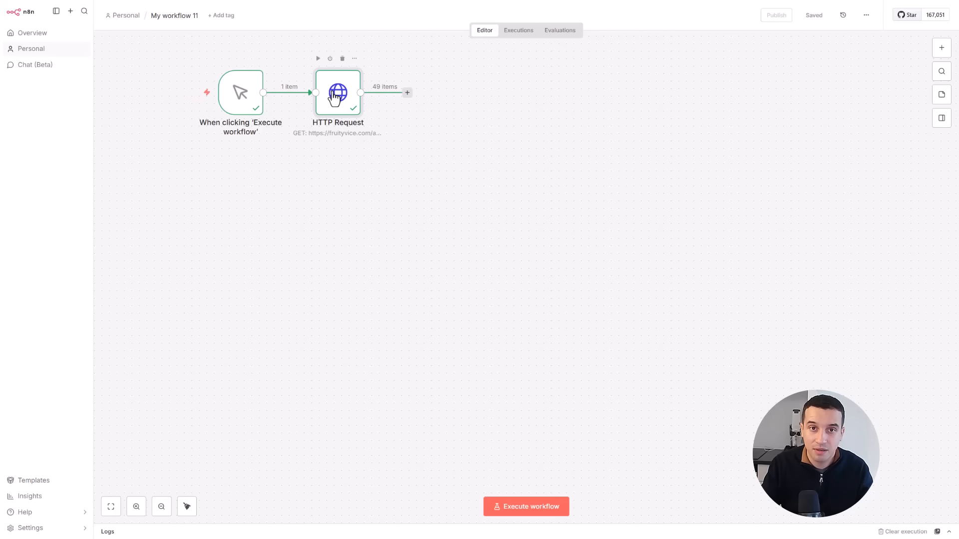
- Pin the HTTP Request node's output data
double_click(334, 98)
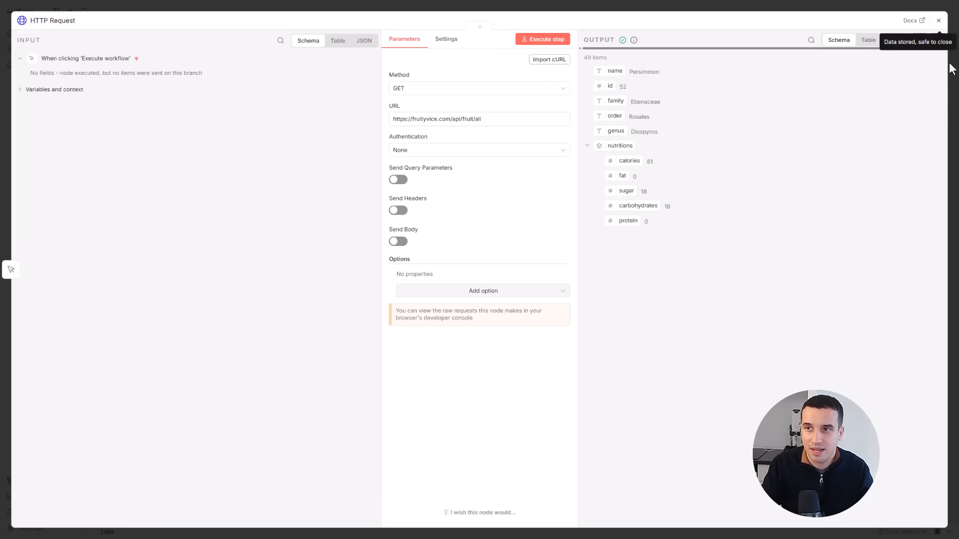
click(935, 40)
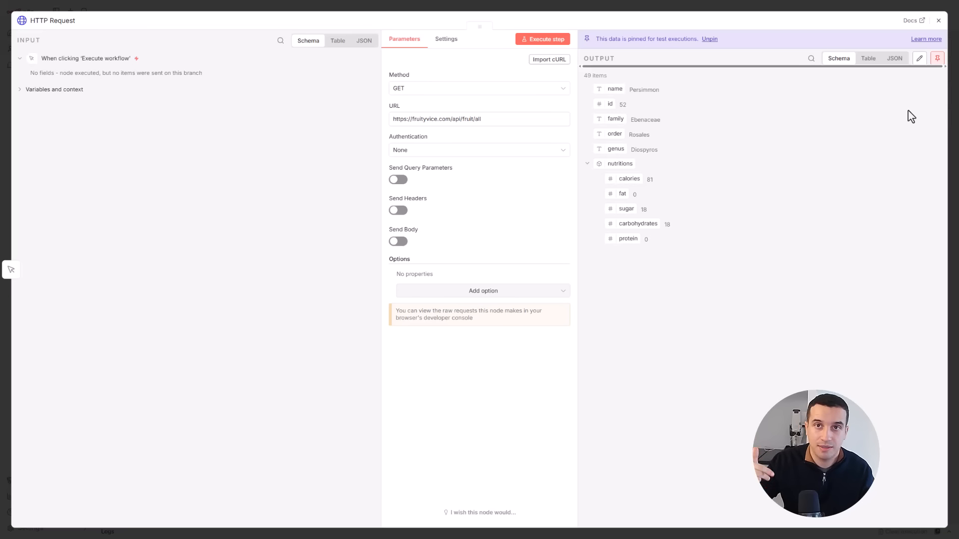
- Edit the pinned output of the HTTP Request node, setting the Persimmon item's id to 1
click(919, 58)
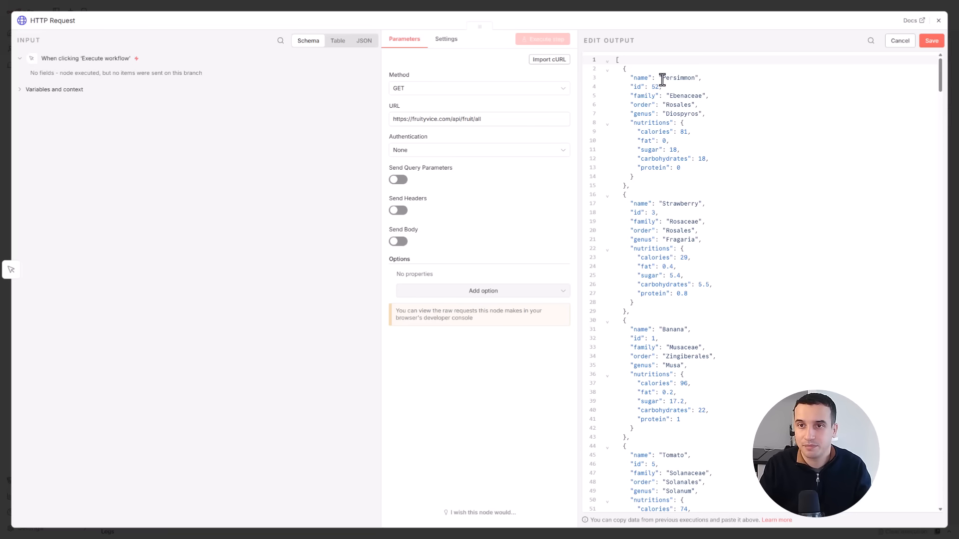
double_click(682, 79)
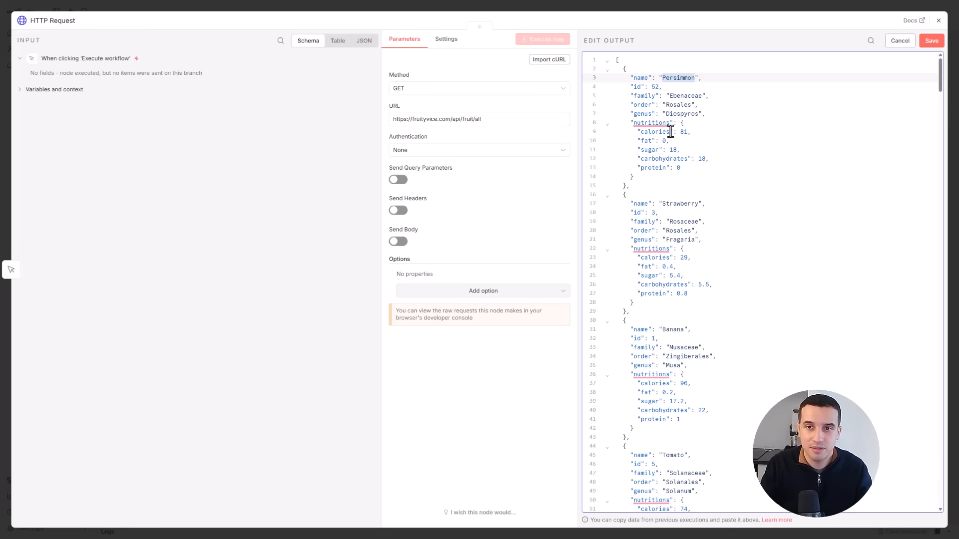
click(675, 79)
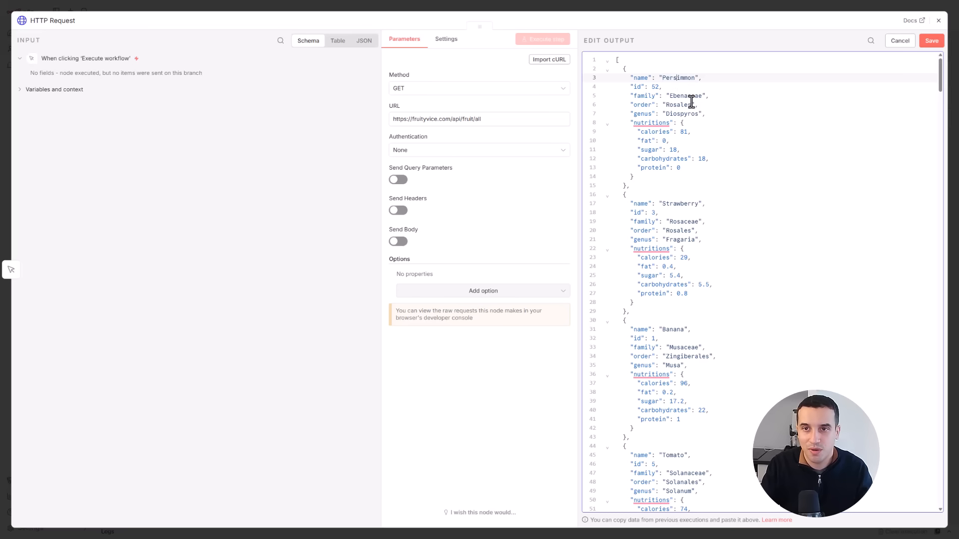
double_click(655, 86)
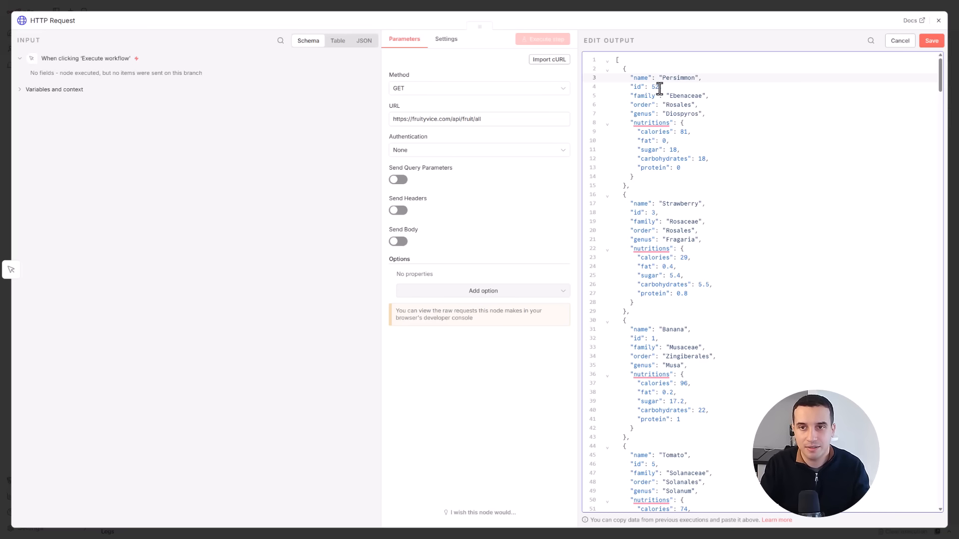
text(2)
text(ok)
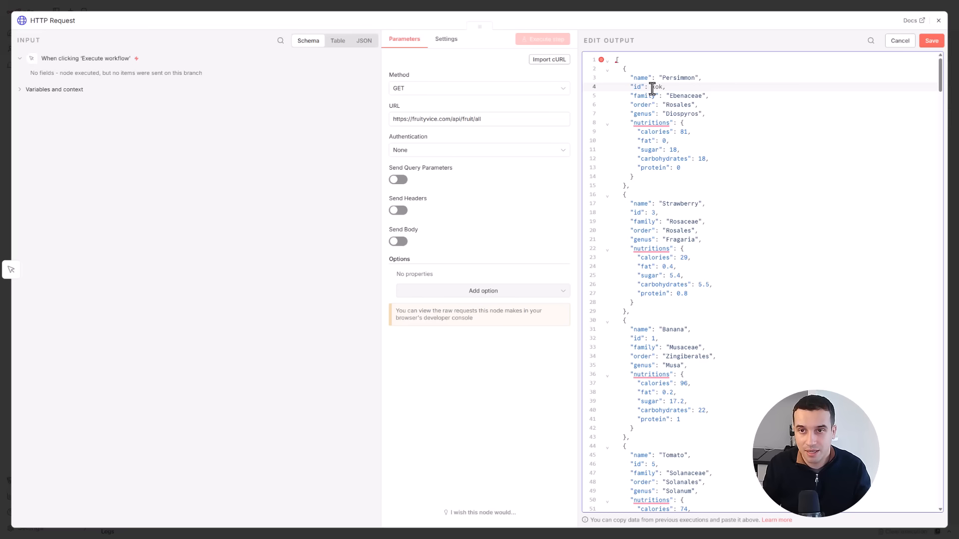
key(BackSpace)
key(BackSpace)
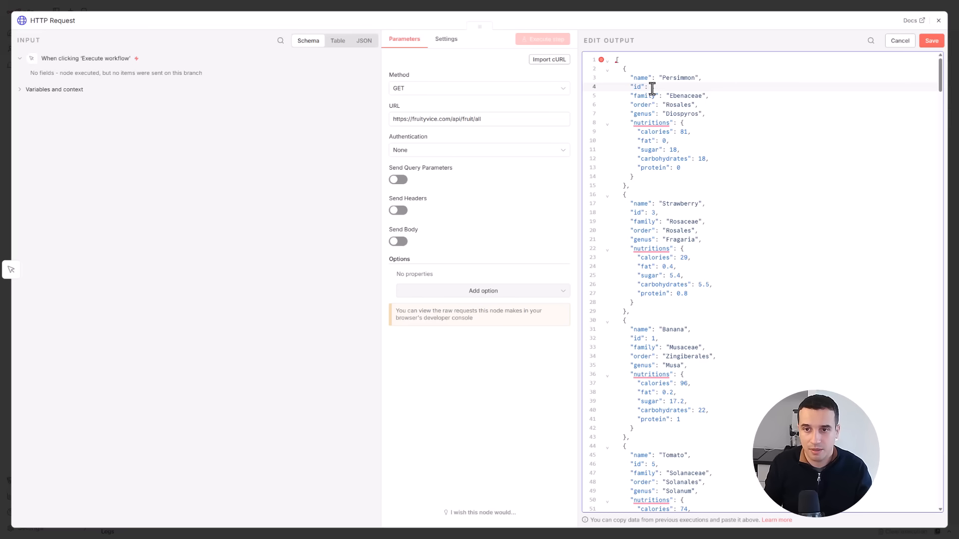
text(1,)
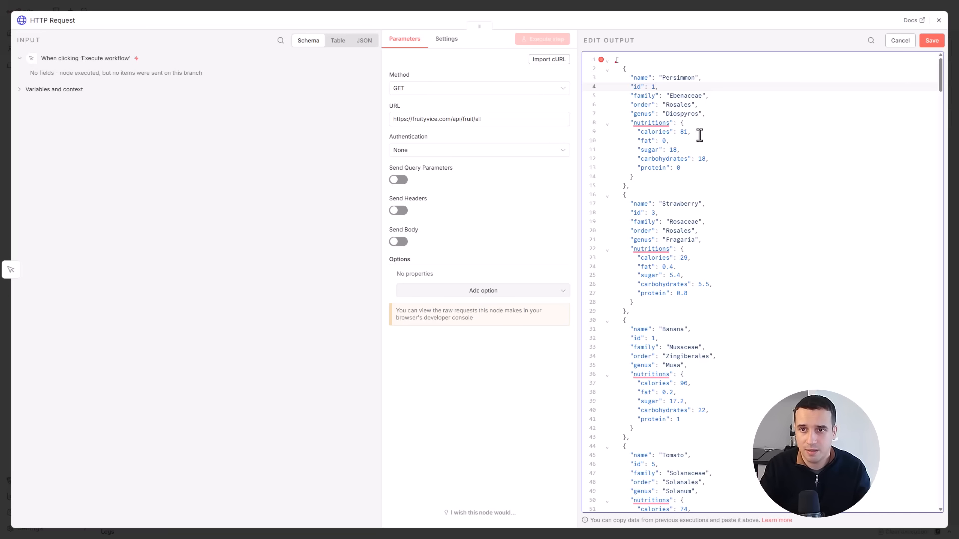
click(696, 177)
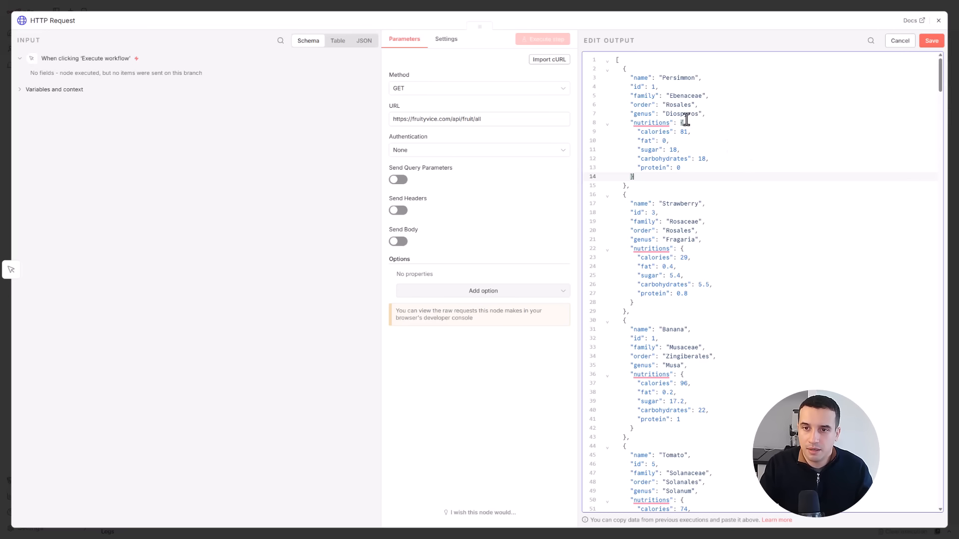
- Set the Persimmon item's id back to 52 in the pinned output
click(654, 88)
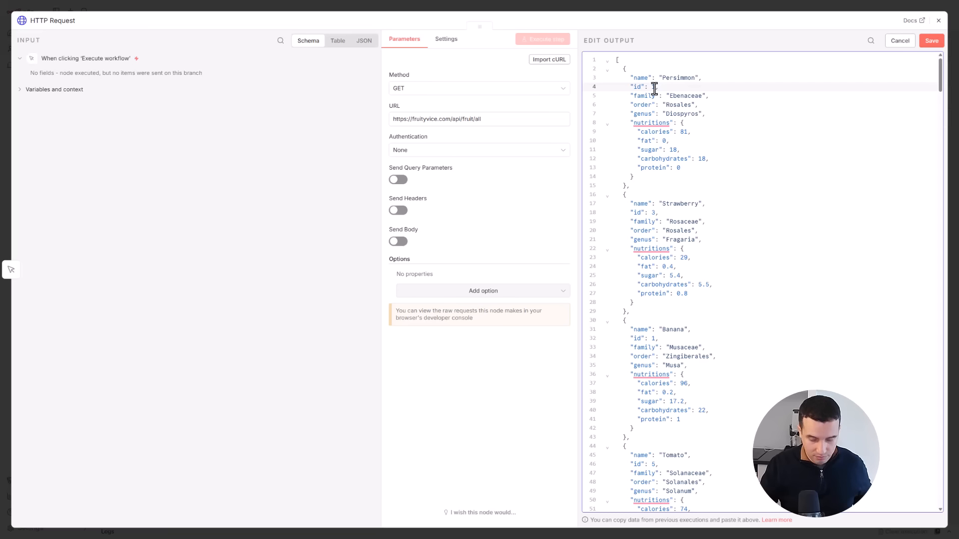
key(BackSpace)
text(52,)
click(729, 156)
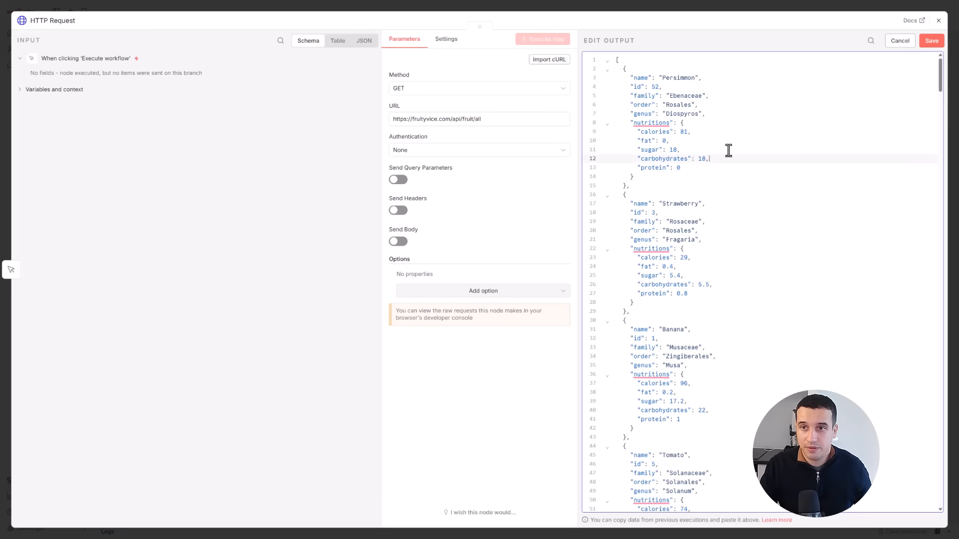
- Save the output edits of the HTTP Request node and execute the workflow from its manual trigger
click(931, 41)
click(938, 22)
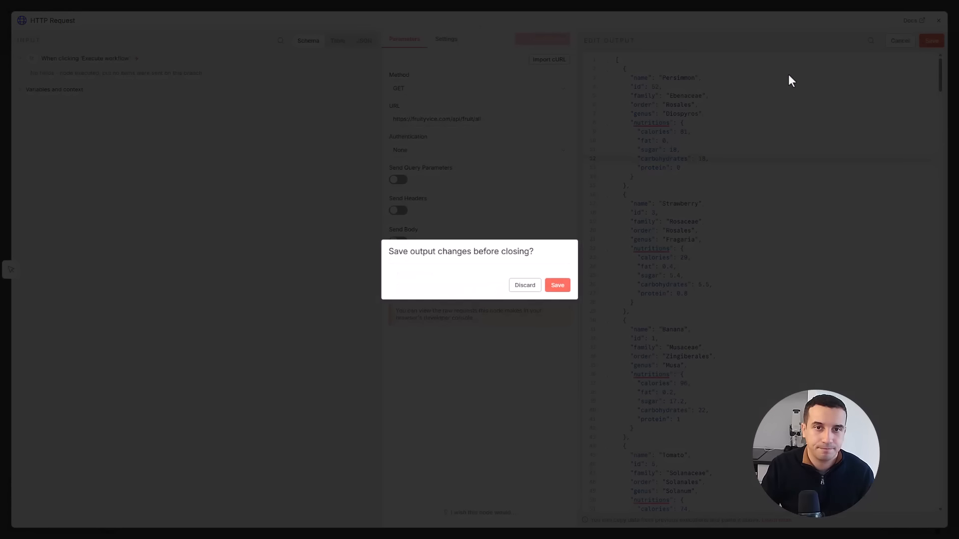
click(557, 286)
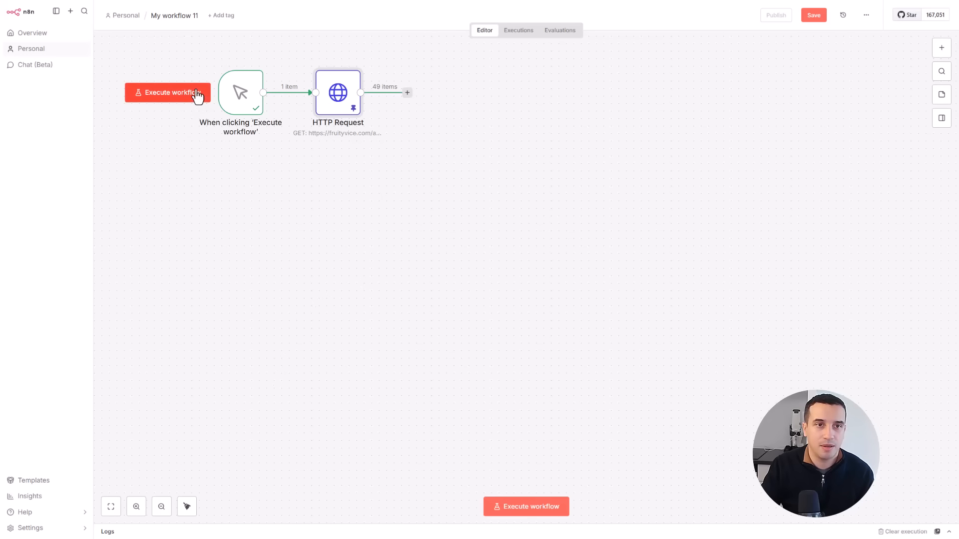
click(196, 93)
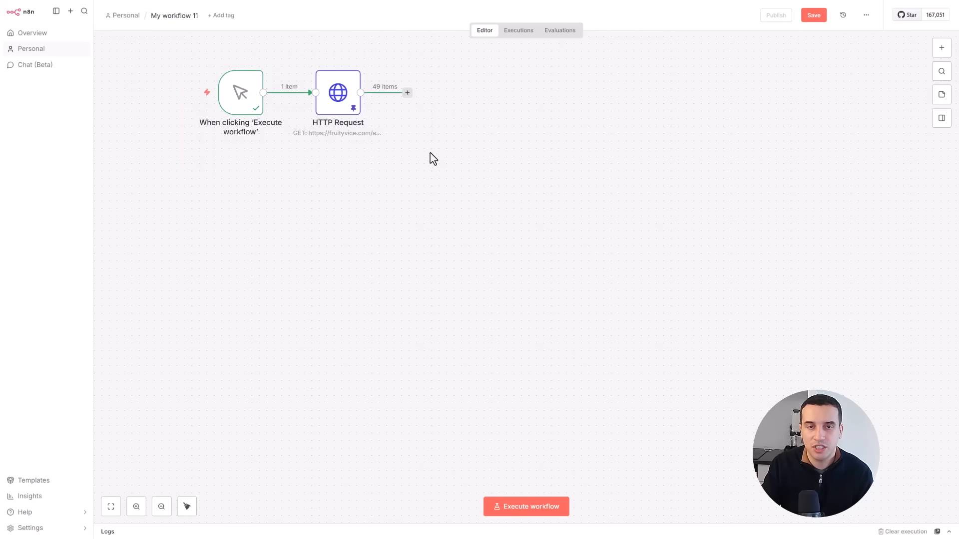
- Add a Filter node connected to the HTTP Request node's output
click(407, 93)
text(filter)
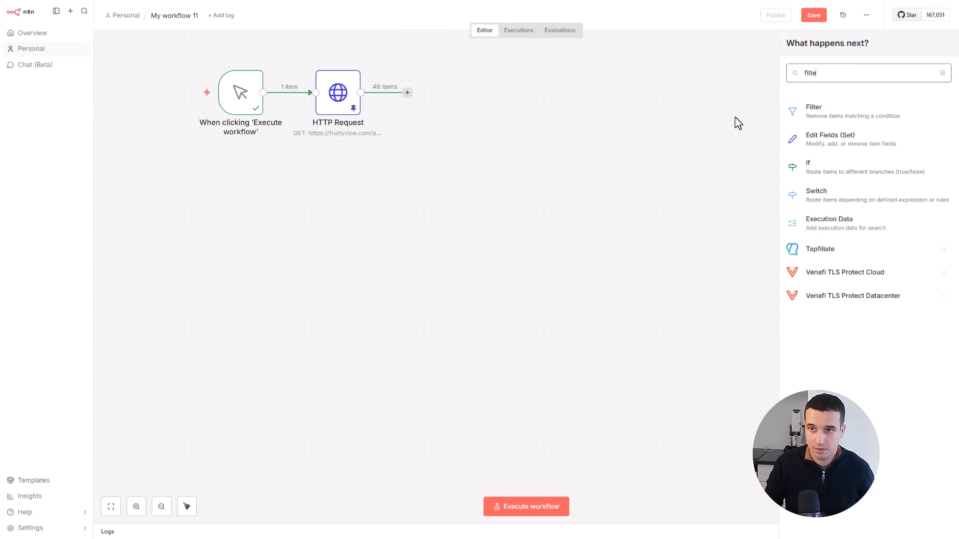
click(835, 123)
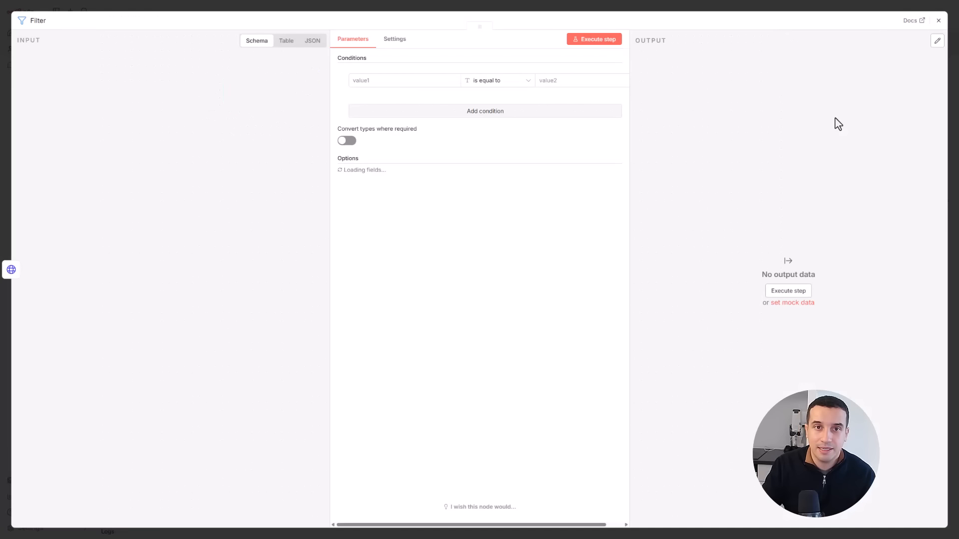
click(938, 20)
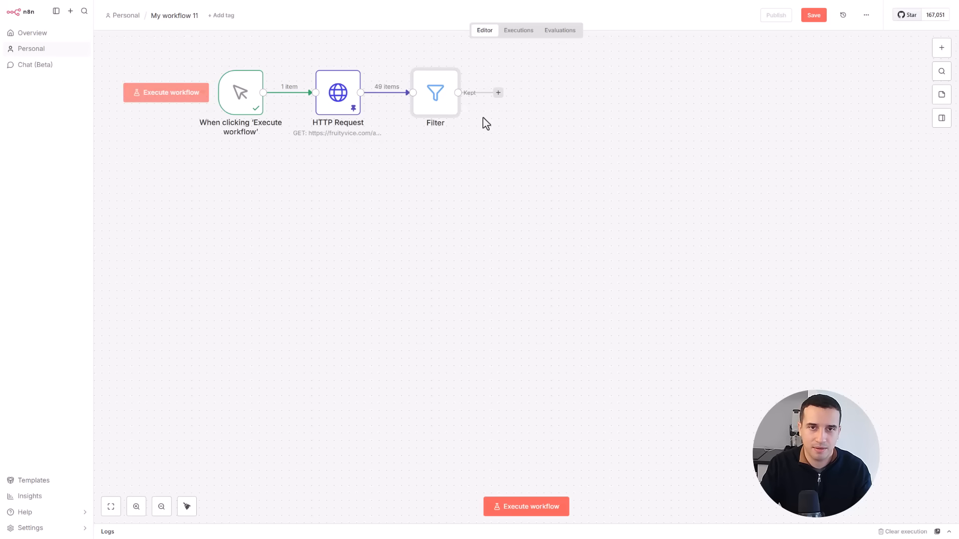
- Open the Filter node and examine its input data in JSON, table and schema views
double_click(435, 109)
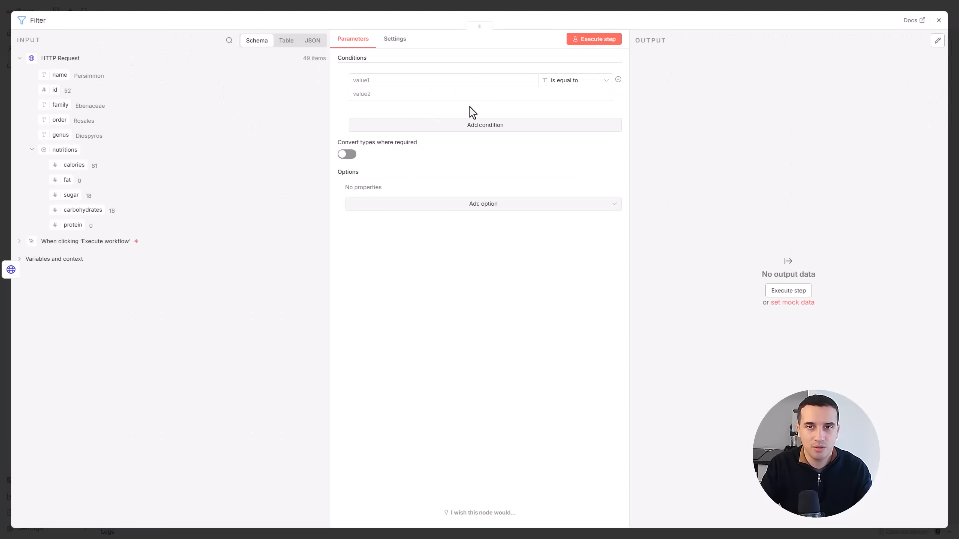
click(312, 45)
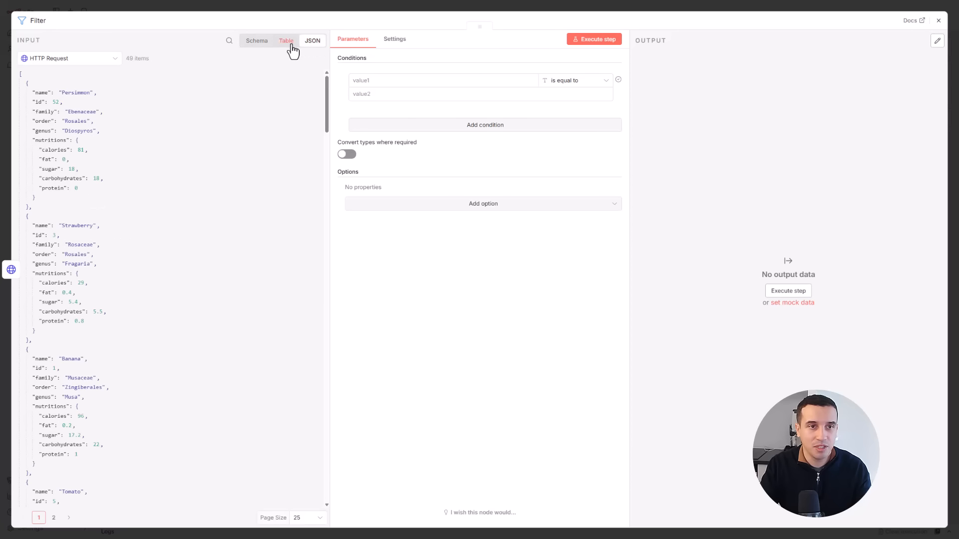
click(289, 45)
click(257, 41)
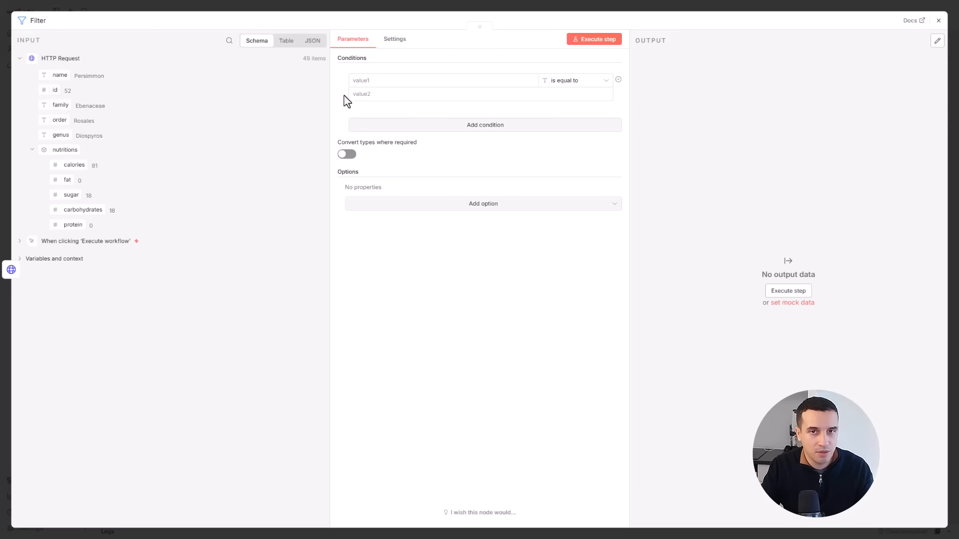
- Define the Filter node's first condition so that the id field, compared as a number, is less than 30
click(592, 84)
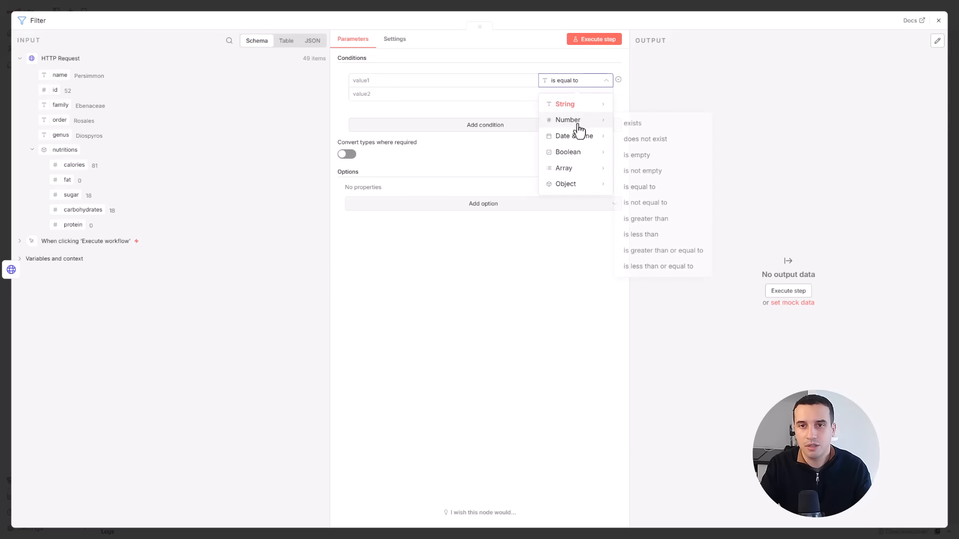
mouse_move(573, 193)
drag(55, 90, 430, 80)
click(575, 81)
mouse_move(569, 121)
click(642, 234)
drag(367, 94, 337, 94)
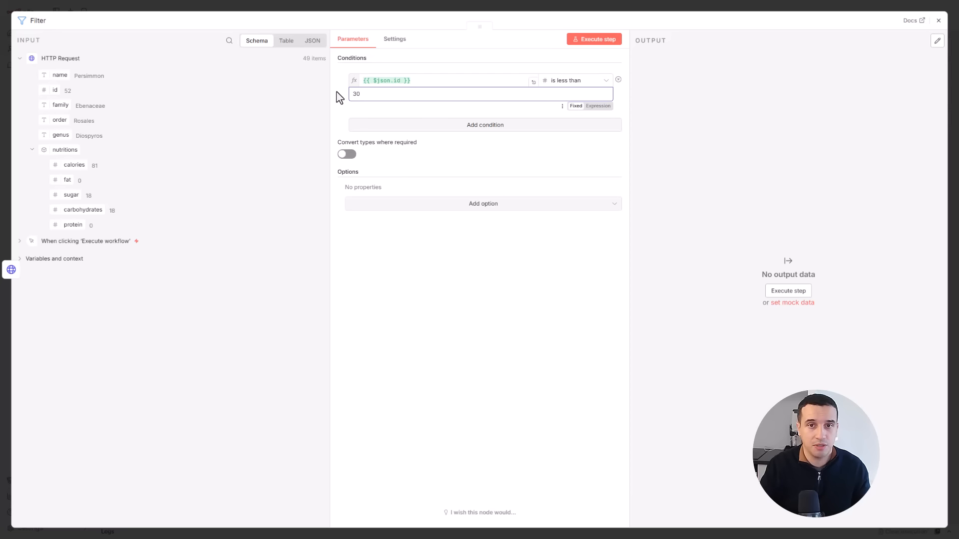
- Add a second condition to the Filter node and combine the two conditions with OR
click(490, 125)
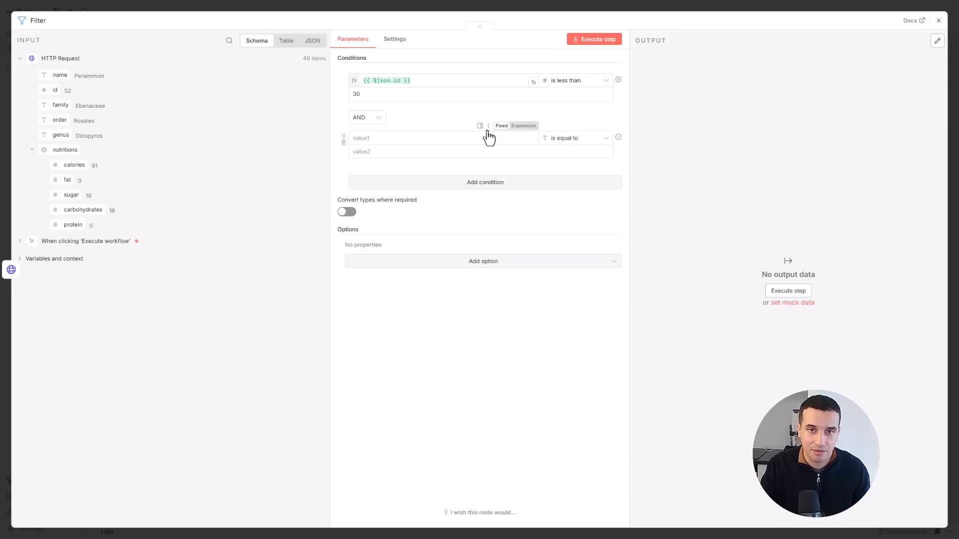
click(378, 121)
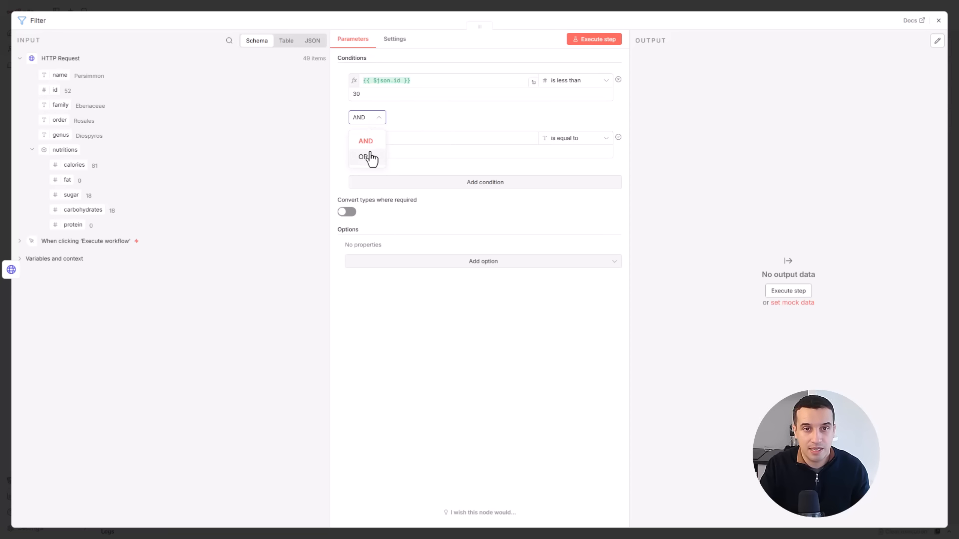
click(368, 156)
- Define the second condition so that the family field, compared as a string, is equal to Ebenaceae, and close the Filter node
click(376, 138)
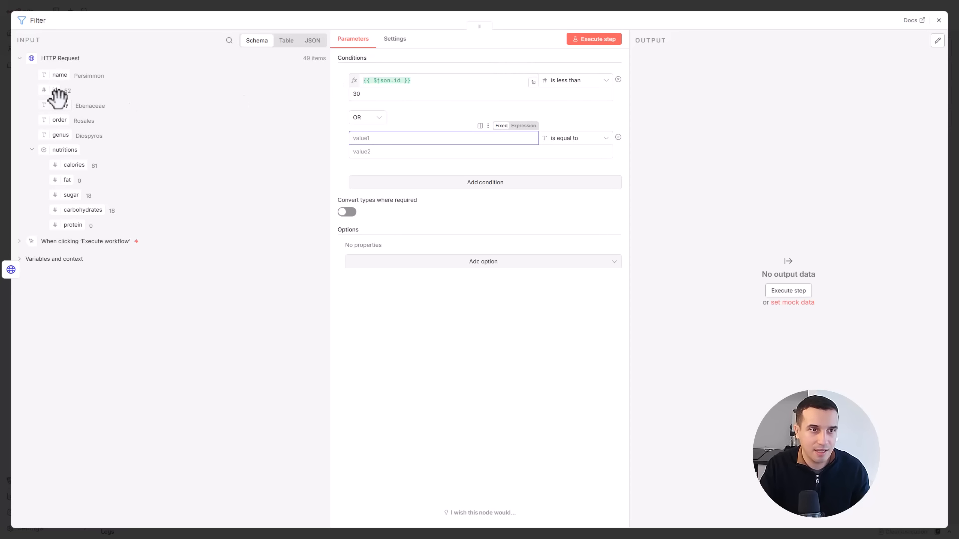
drag(58, 103, 384, 136)
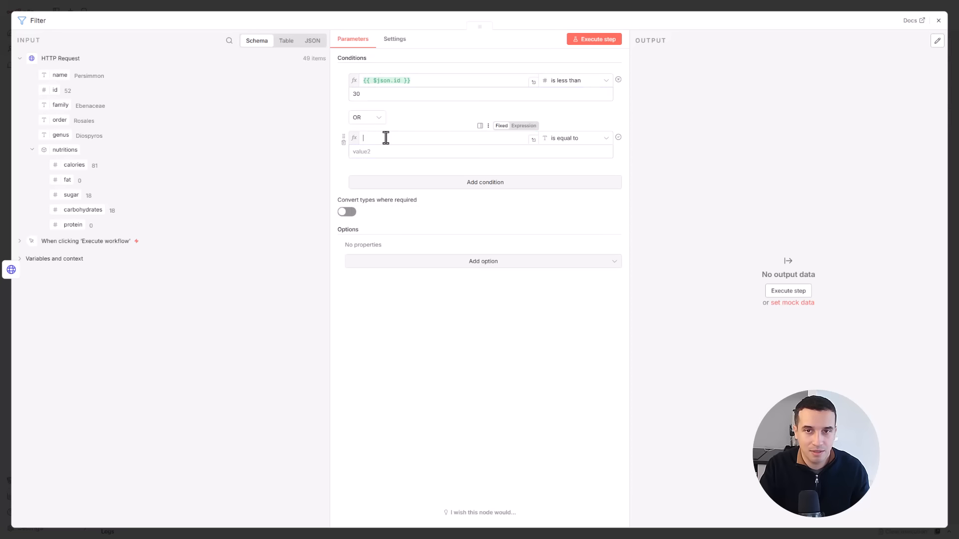
click(569, 144)
mouse_move(577, 165)
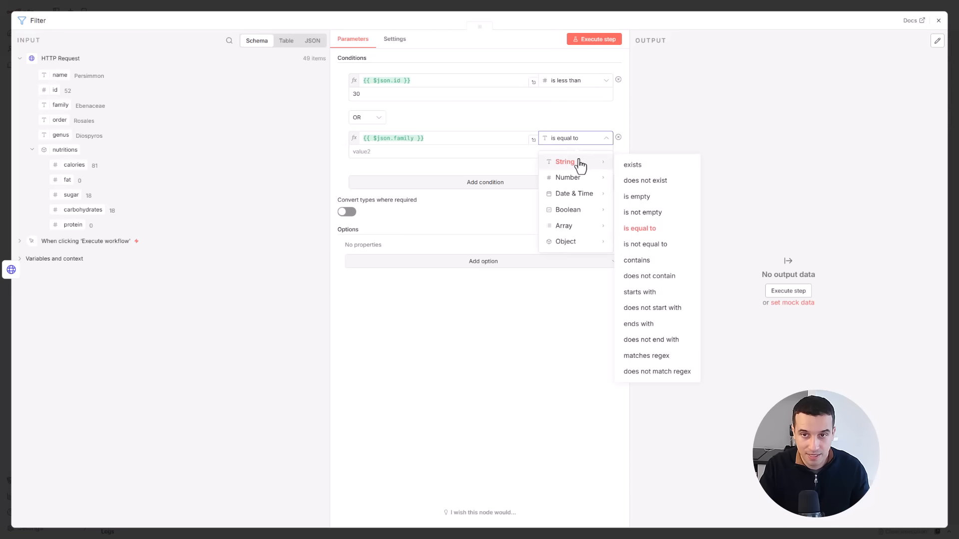
click(644, 231)
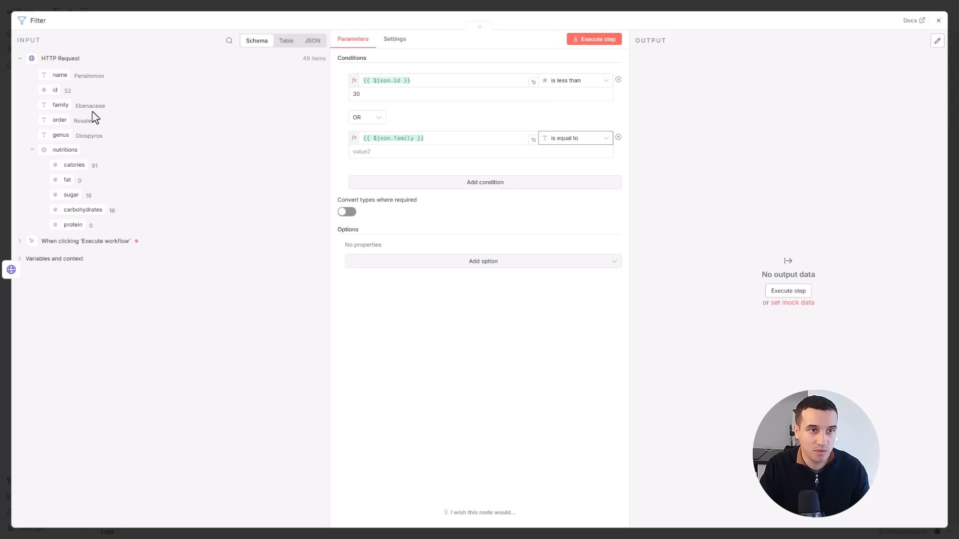
double_click(78, 105)
key(ctrl+c)
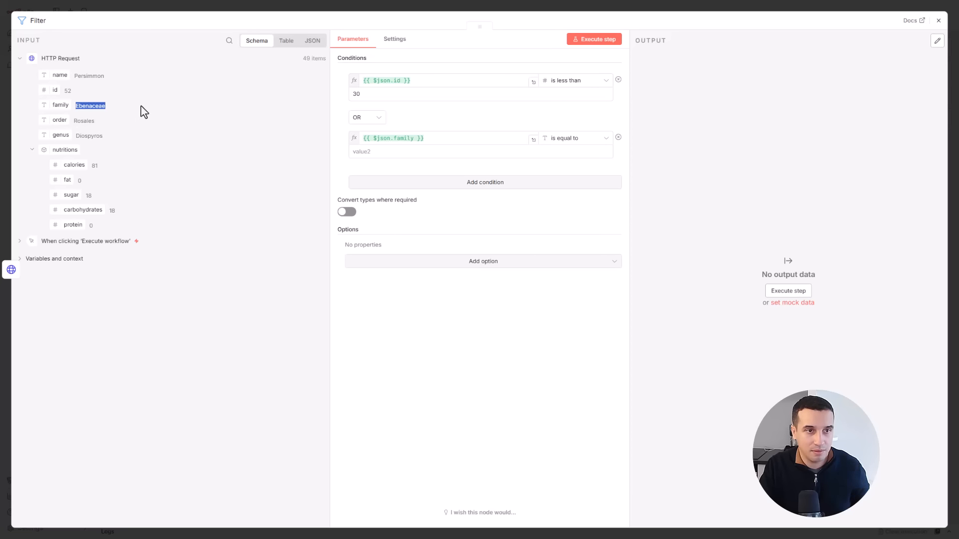
click(387, 152)
key(ctrl+v)
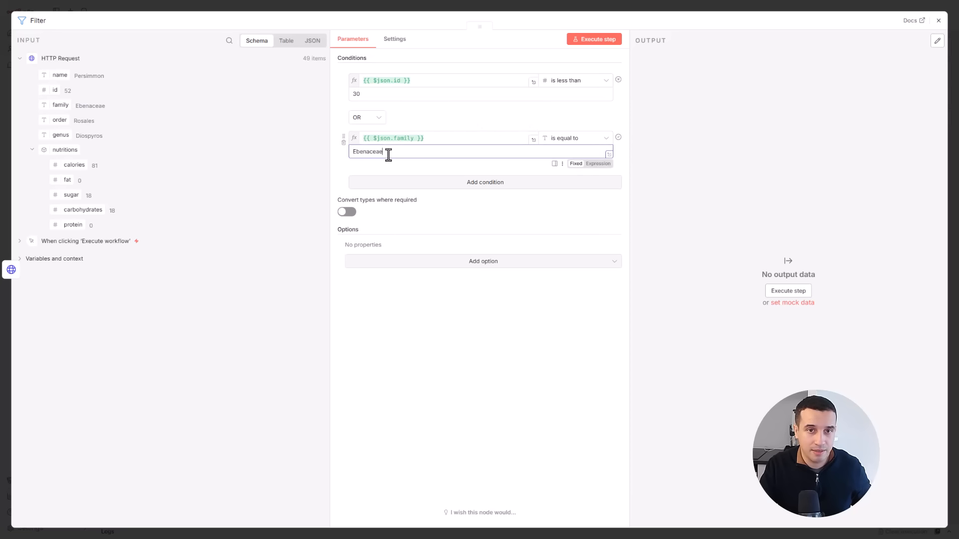
click(938, 20)
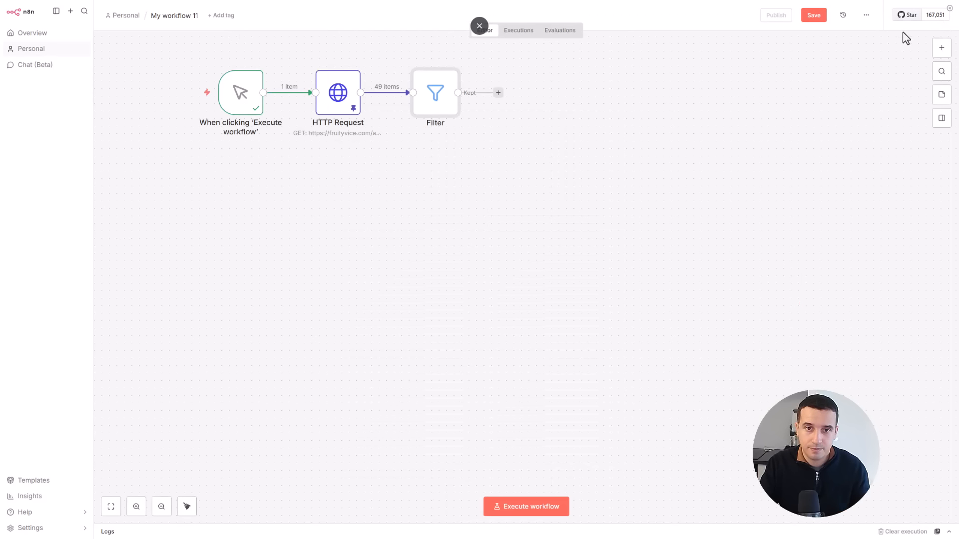
- Execute the workflow and review the Filter node's kept and discarded items in table view
click(192, 96)
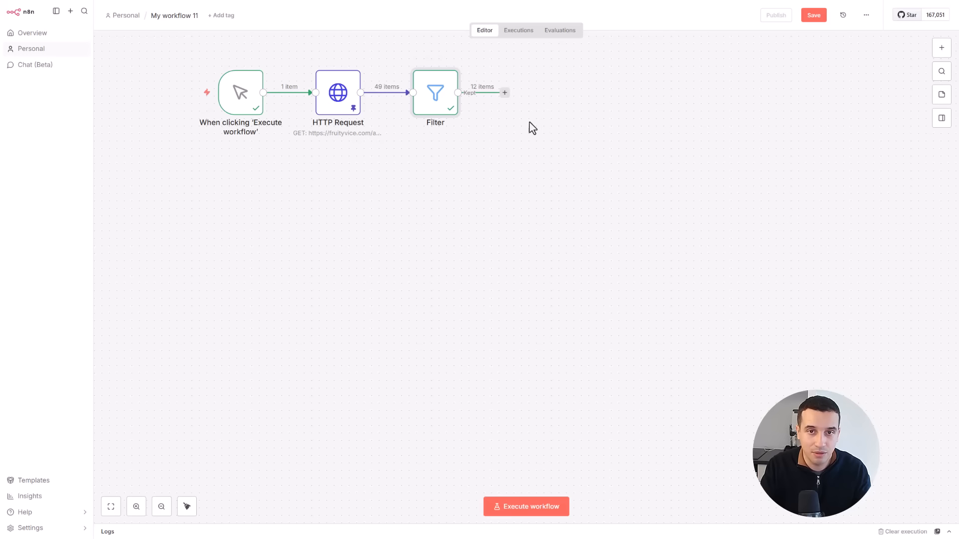
mouse_move(377, 98)
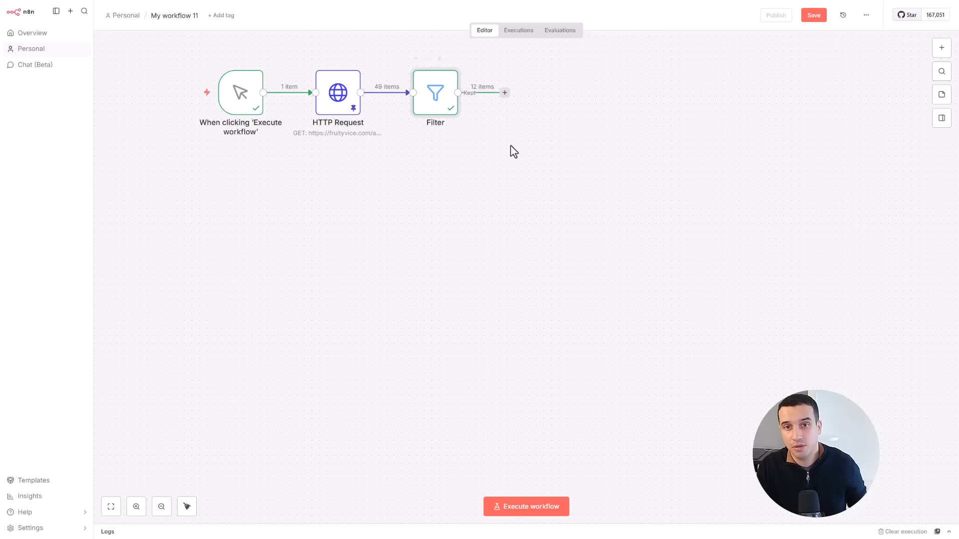
mouse_move(437, 98)
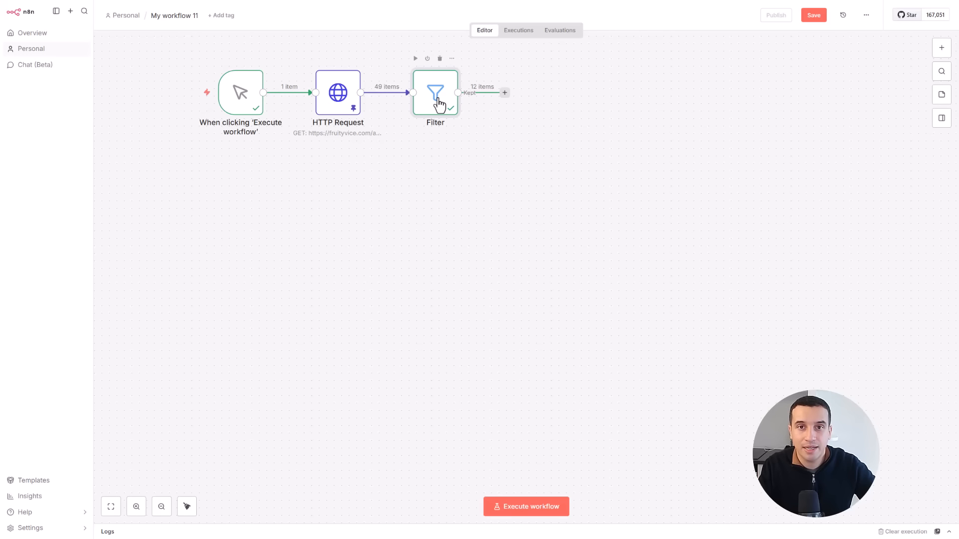
double_click(438, 100)
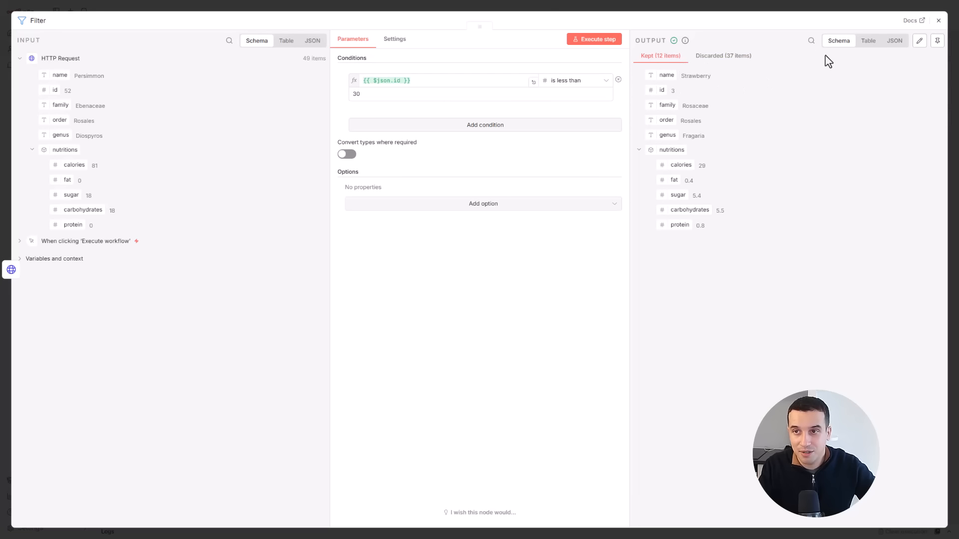
click(868, 46)
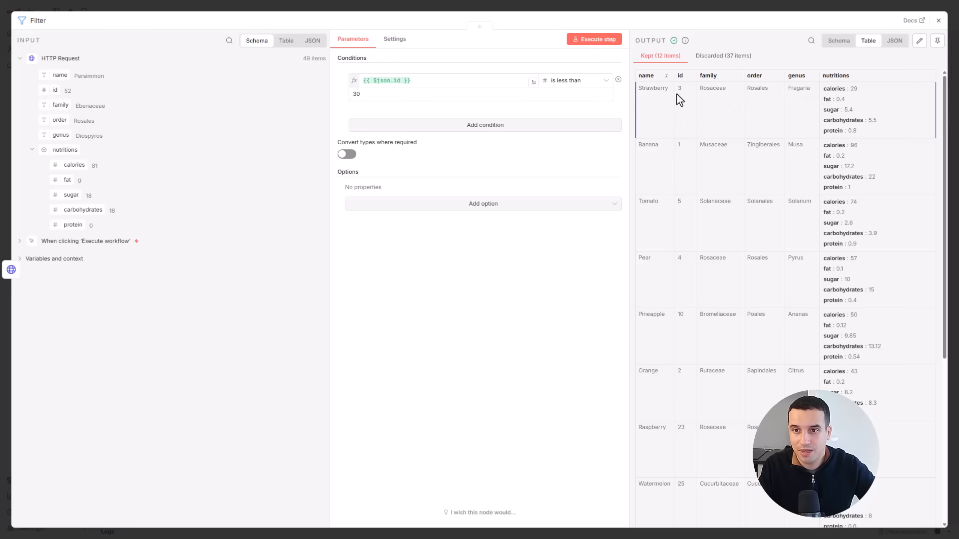
scroll(694, 142, down, 2)
scroll(694, 145, up, 2)
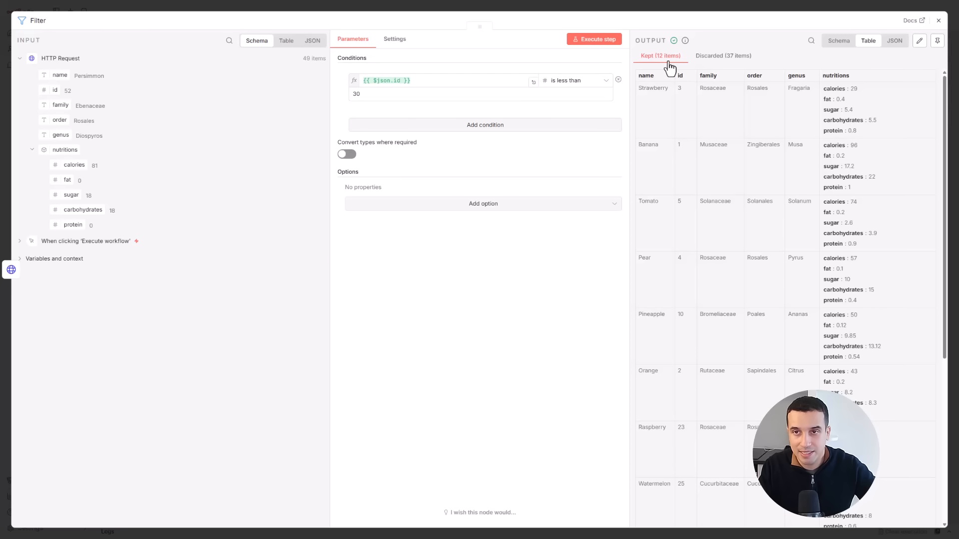
click(706, 58)
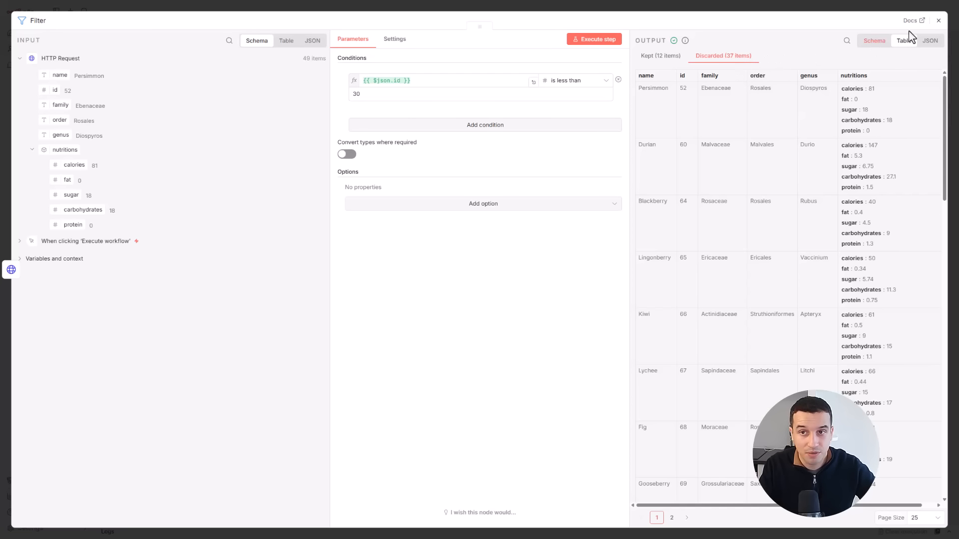
click(938, 20)
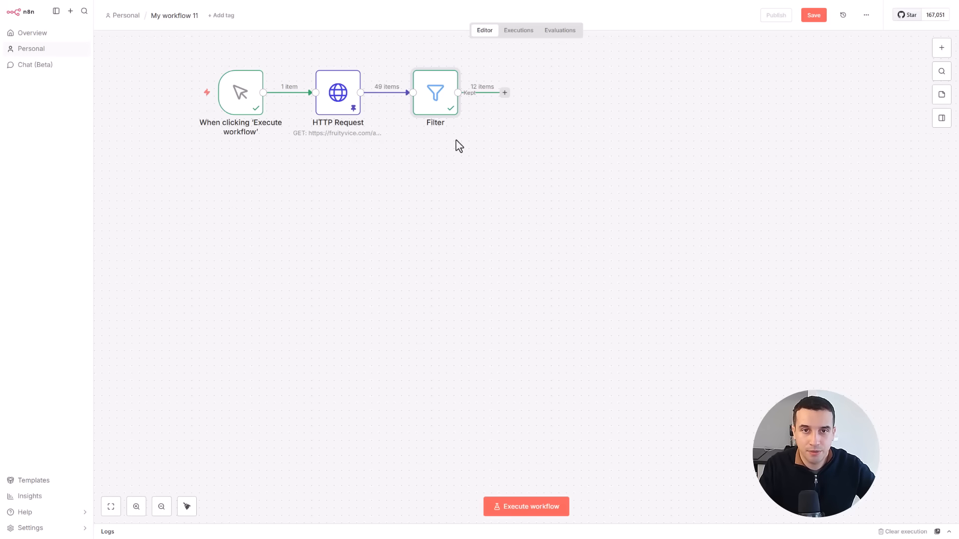
- Add an Edit Fields node after the Filter node and create an empty field in manual mapping mode
click(504, 92)
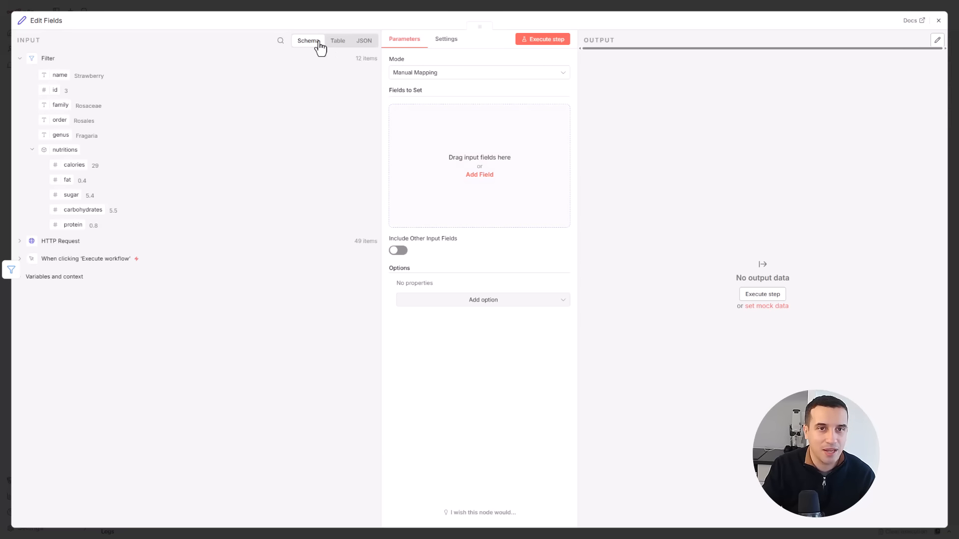
click(355, 44)
click(340, 44)
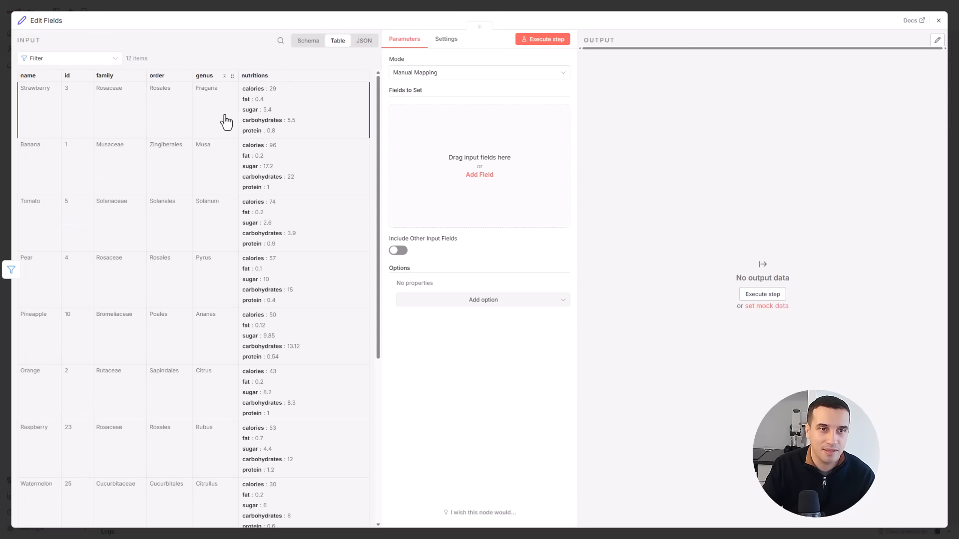
click(308, 41)
click(460, 178)
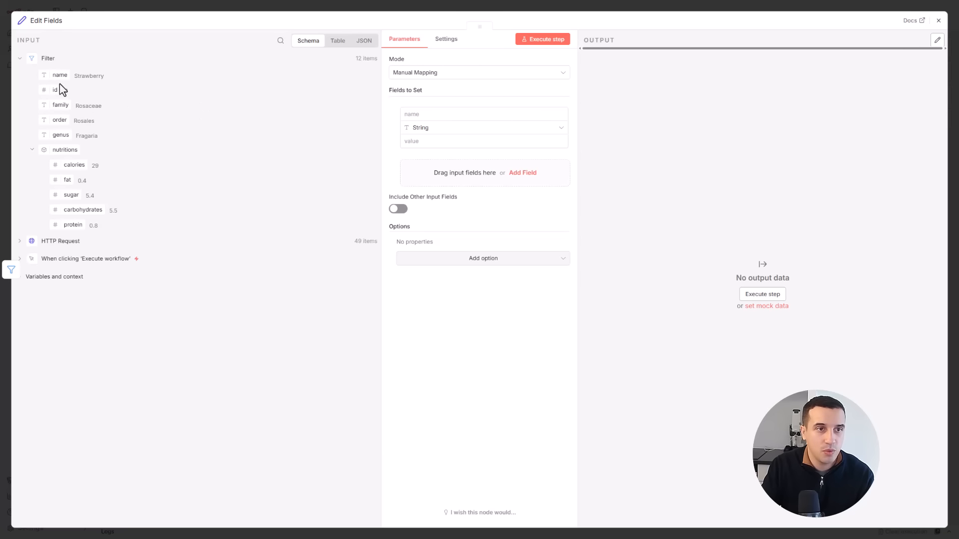
- Name the first field nutritions_calories and map its value to the calories number inside nutritions
click(338, 41)
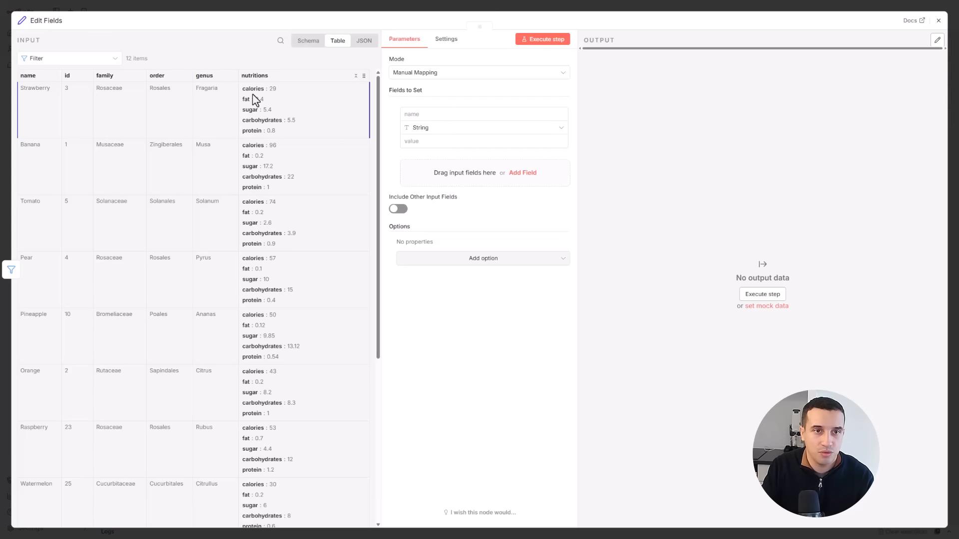
click(321, 45)
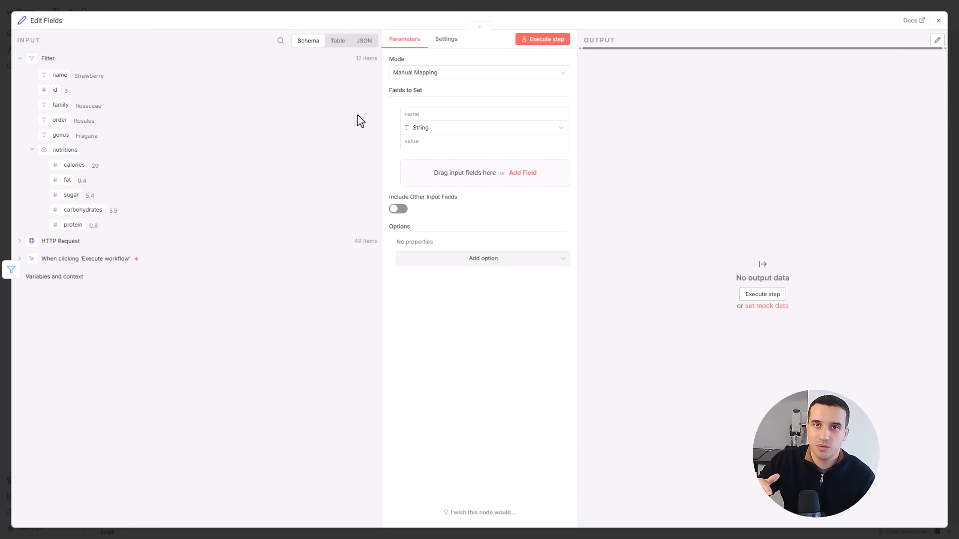
click(338, 41)
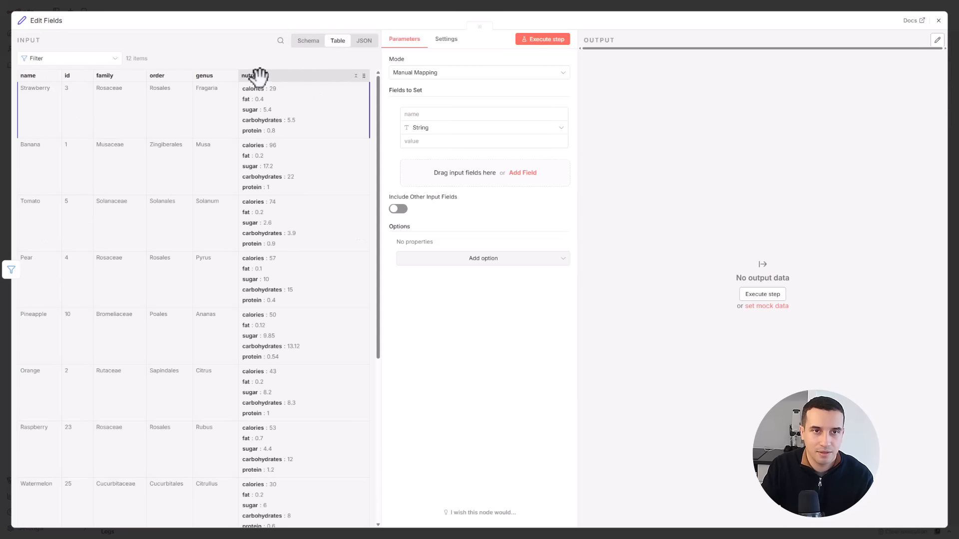
click(308, 40)
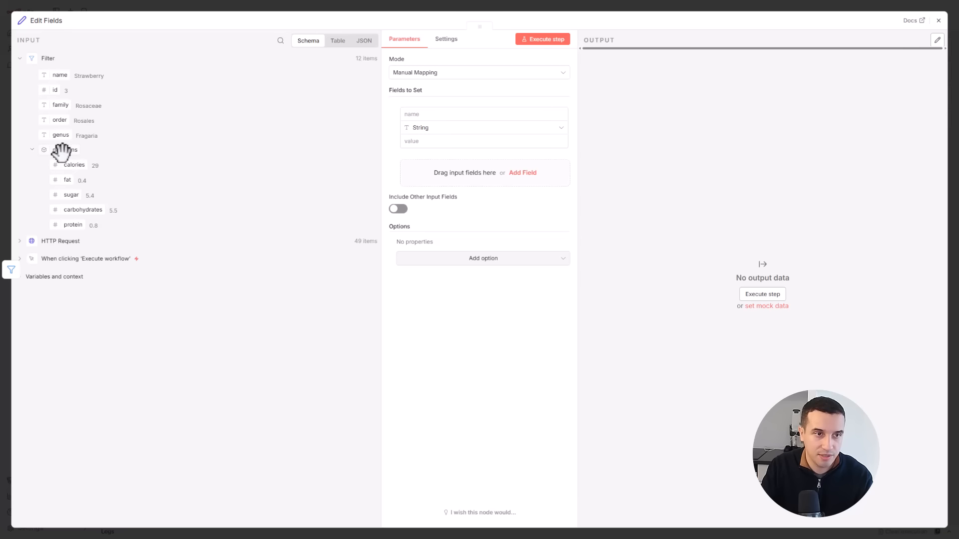
drag(65, 161, 436, 121)
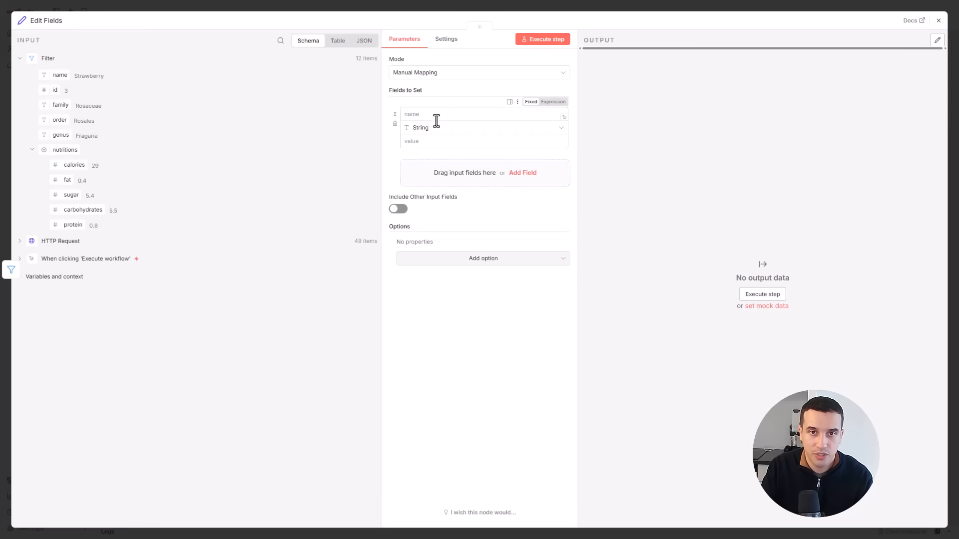
click(436, 114)
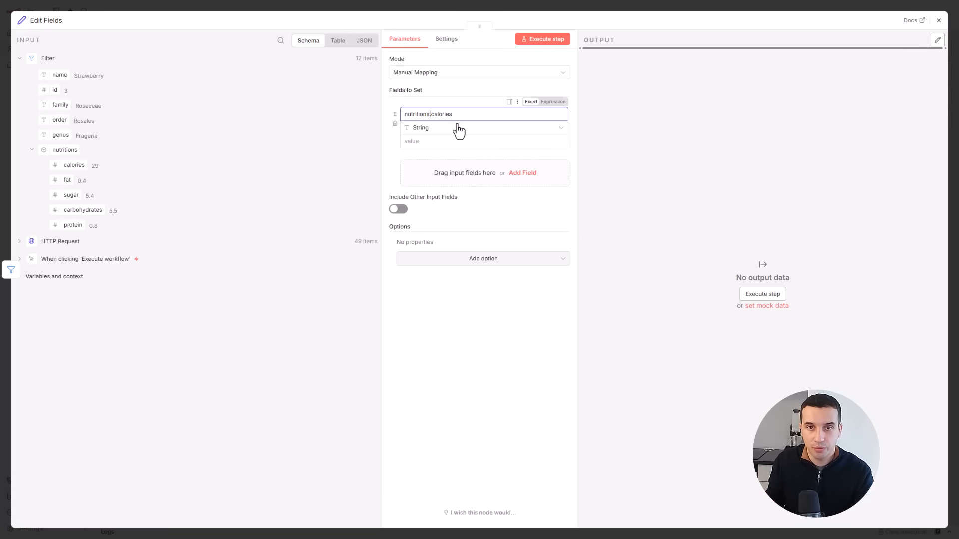
key(BackSpace)
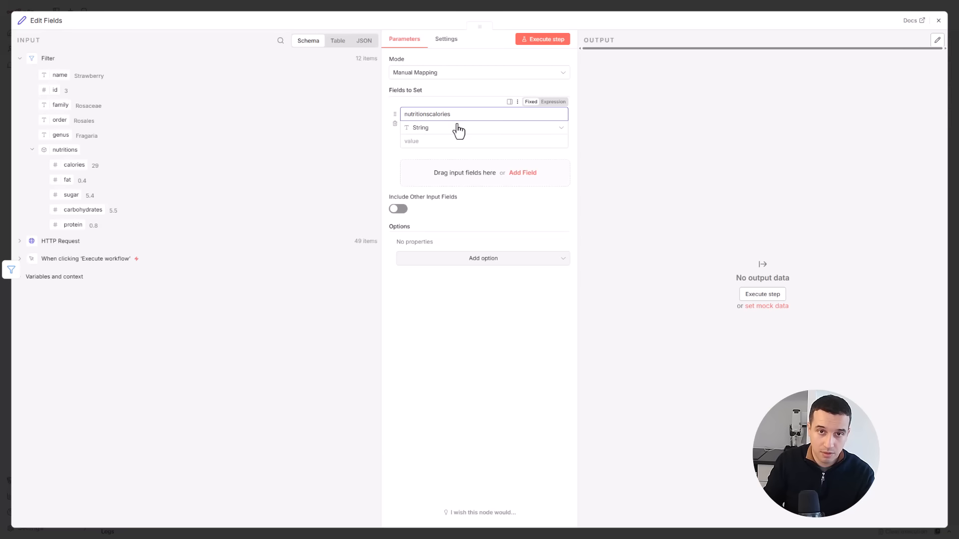
text(_)
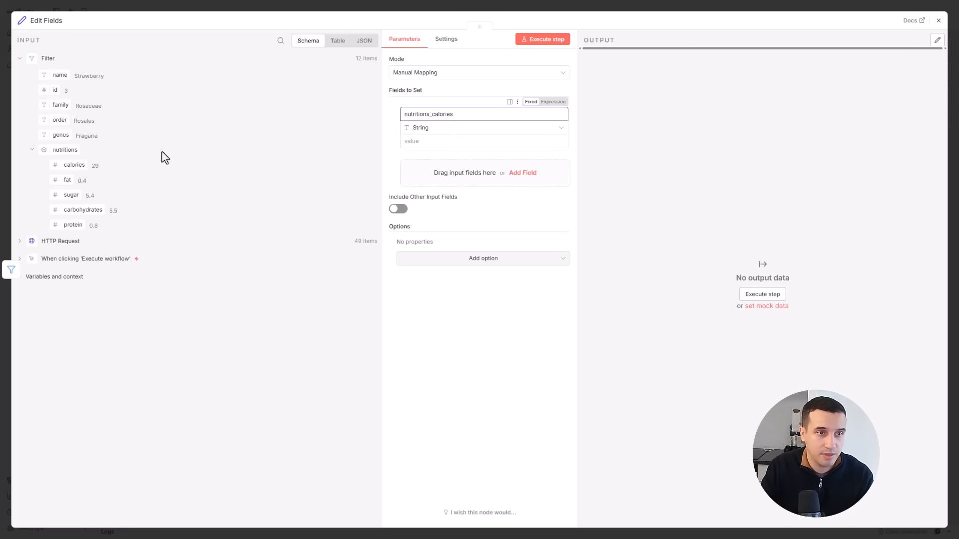
drag(78, 165, 467, 143)
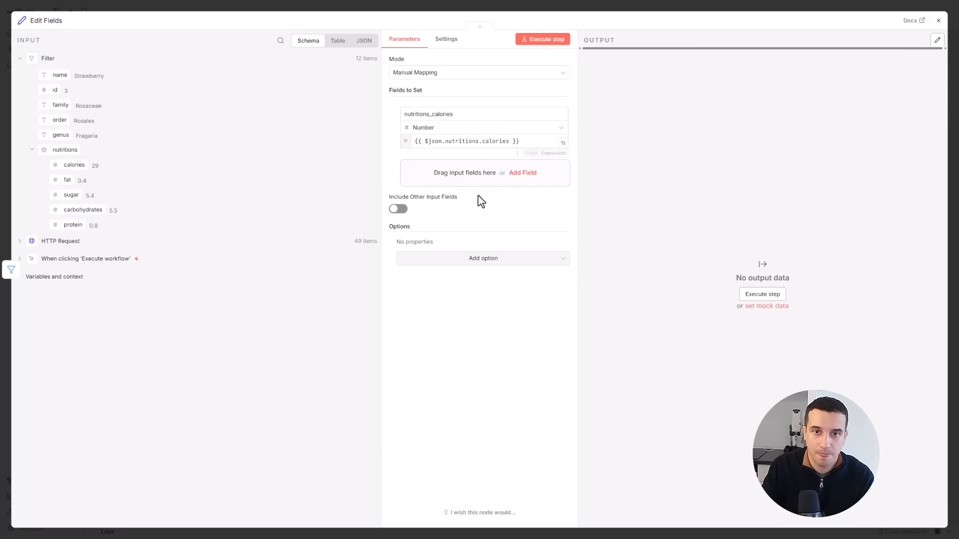
- Add a second field named nutritions_fat and map its value to the fat number inside nutritions
click(448, 186)
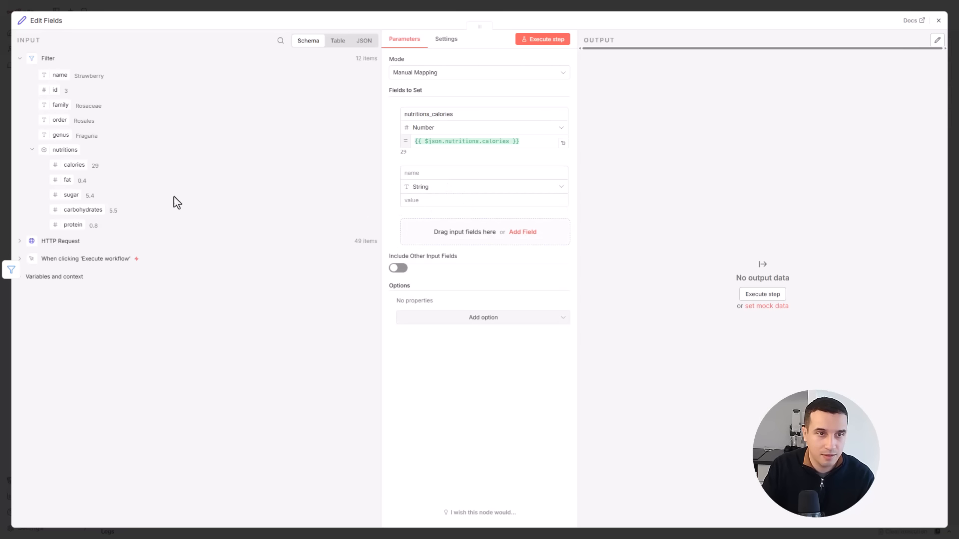
drag(62, 180, 425, 178)
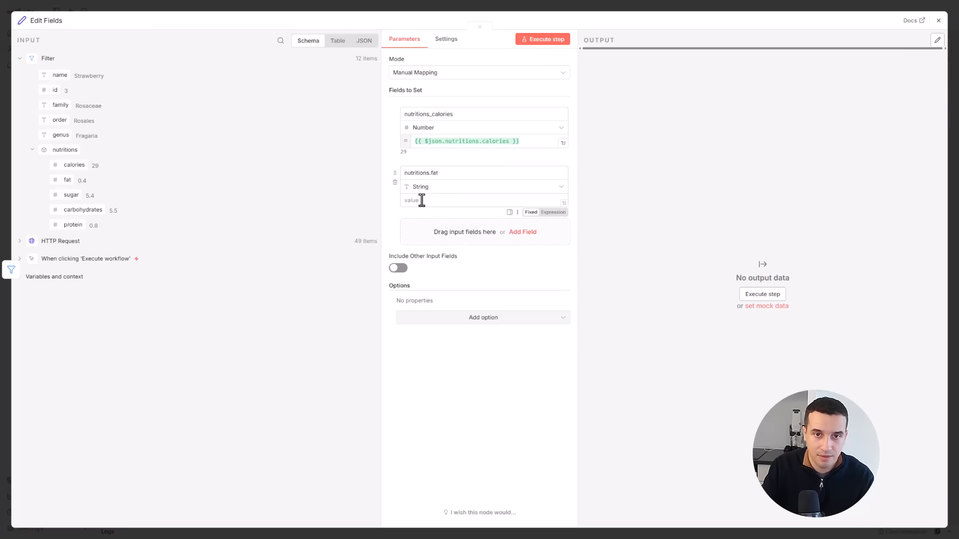
drag(62, 180, 436, 200)
key(BackSpace)
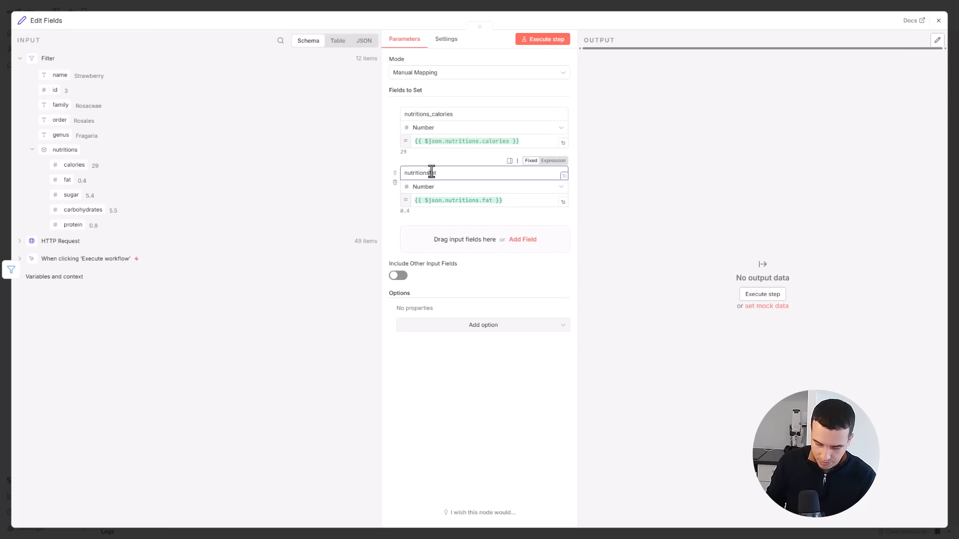
text(_)
- Add the fields nutritions.sugar, nutritions.carbohydrates and nutritions.protein, each mapped as a number to its matching input value
click(424, 236)
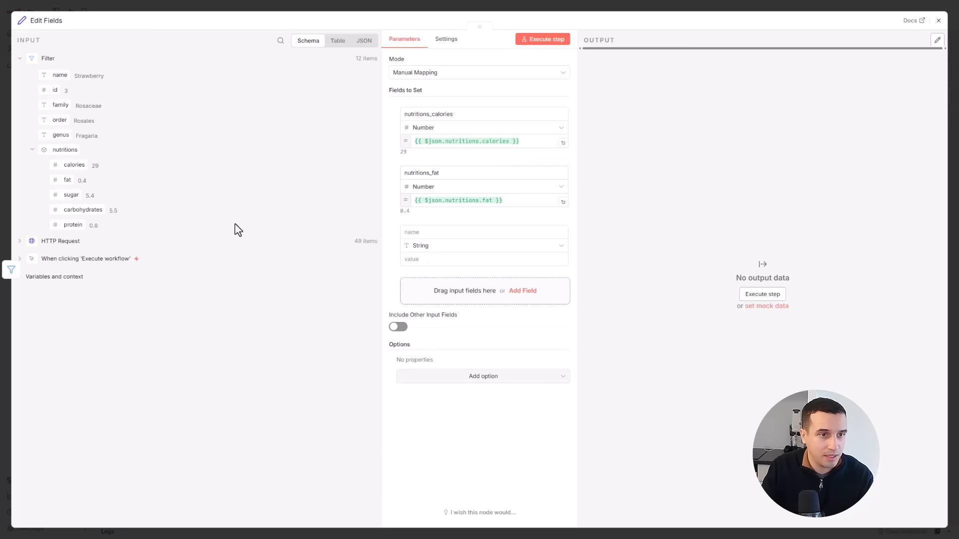
drag(69, 195, 417, 232)
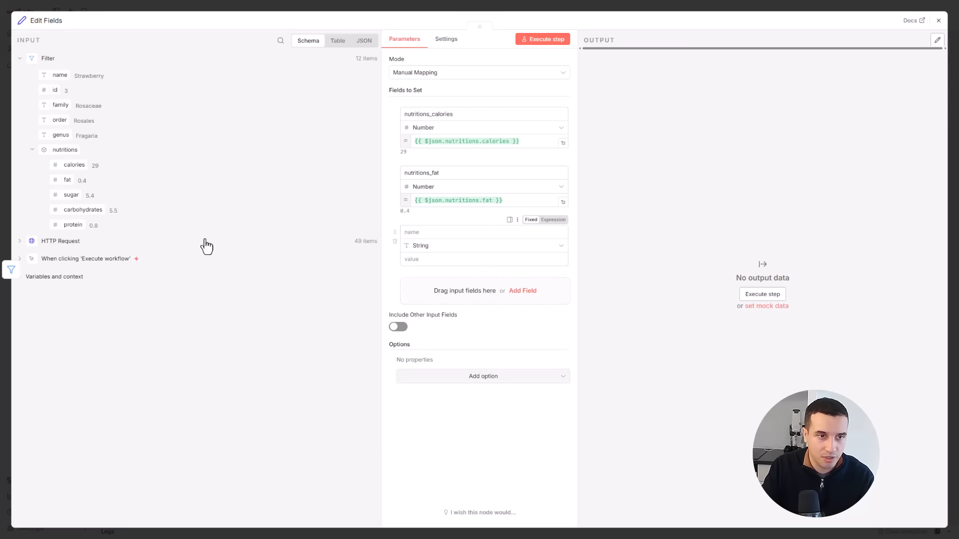
click(523, 291)
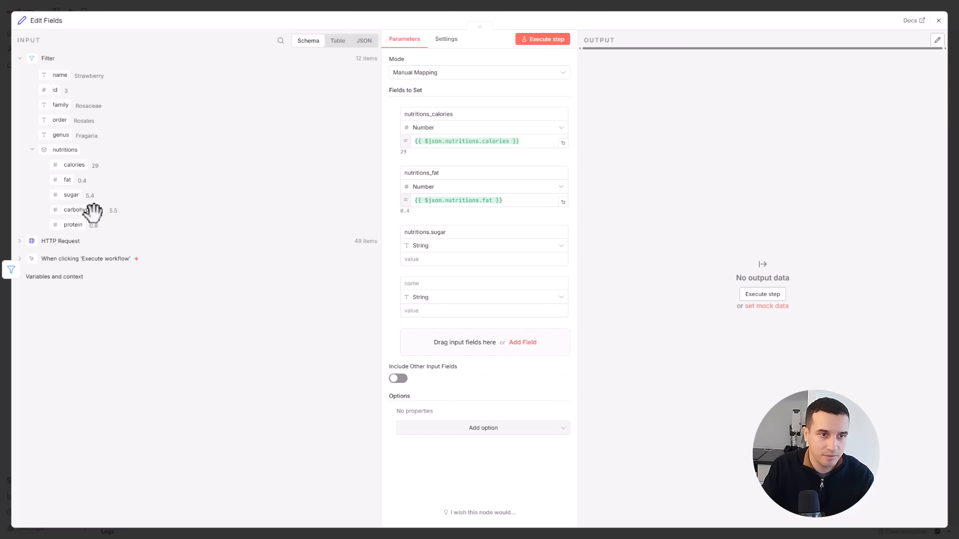
drag(87, 211, 419, 278)
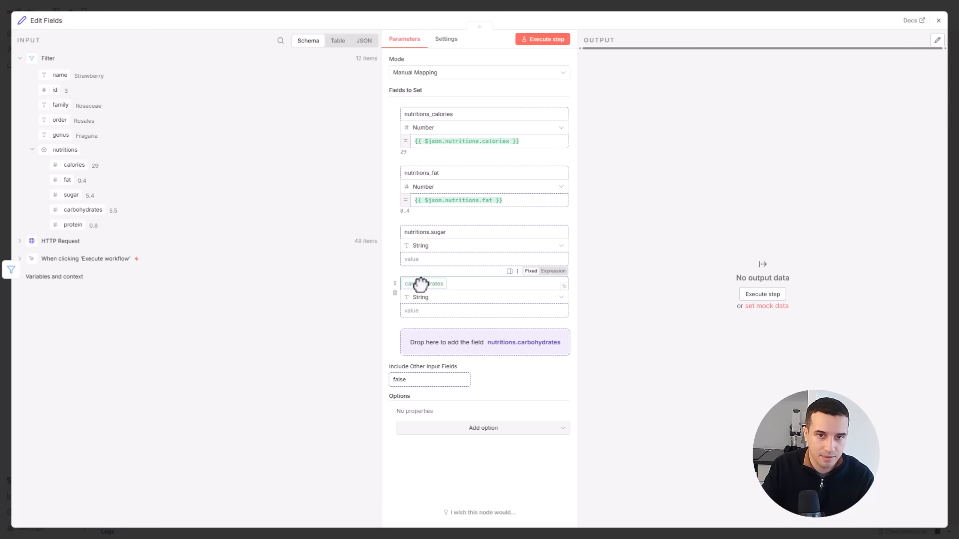
drag(64, 192, 415, 271)
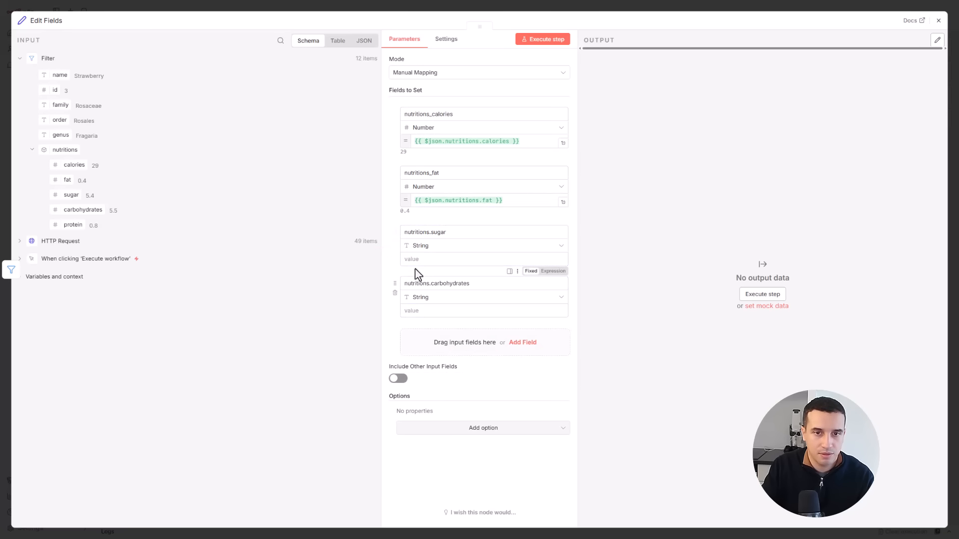
drag(70, 196, 442, 258)
drag(90, 208, 442, 318)
drag(73, 225, 444, 358)
drag(73, 225, 442, 377)
- Rename the sugar field in the Edit Fields node to nutrition_sugar
scroll(442, 299, down, 1)
click(431, 213)
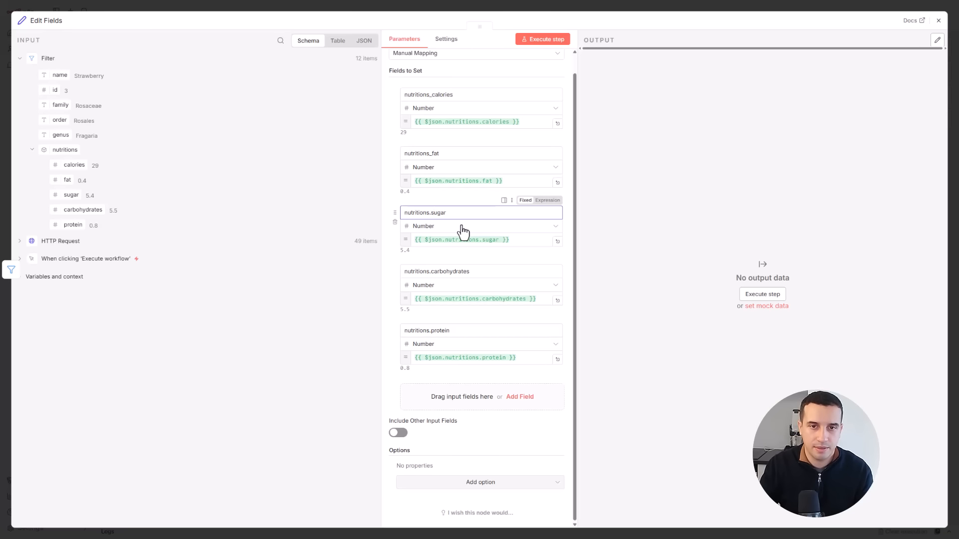
click(436, 213)
key(BackSpace)
key(BackSpace)
key(BackSpace)
key(BackSpace)
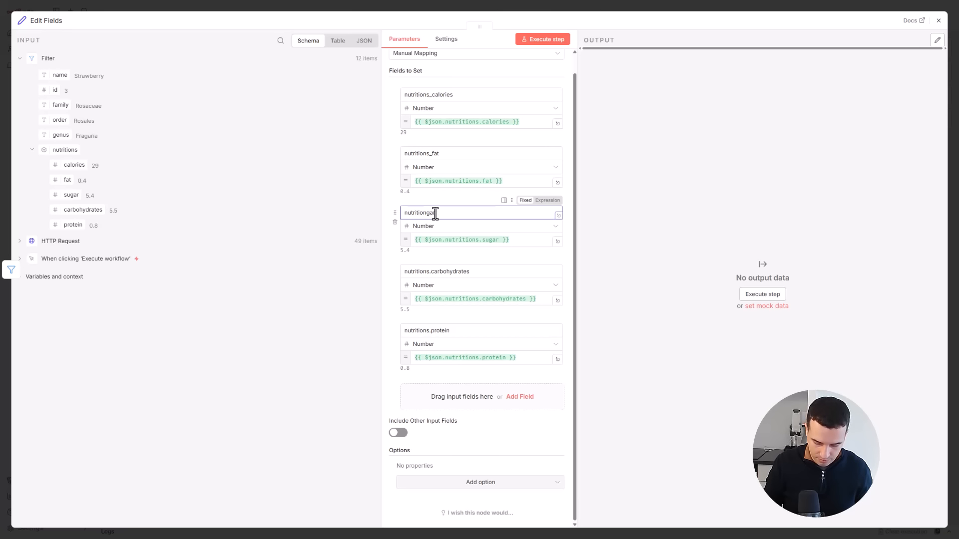
text(_su)
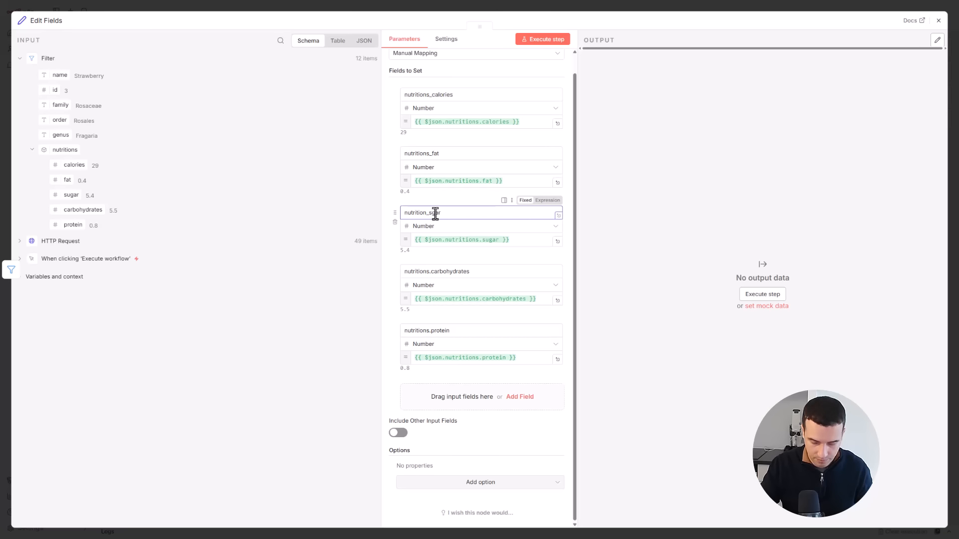
- Rename the carbohydrates field to nutritions_carbohydrates
click(432, 271)
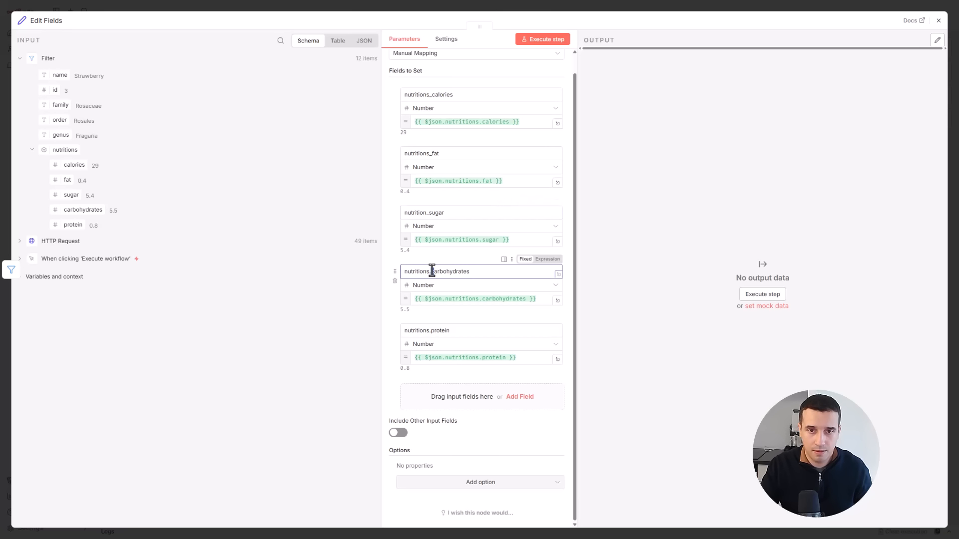
key(BackSpace)
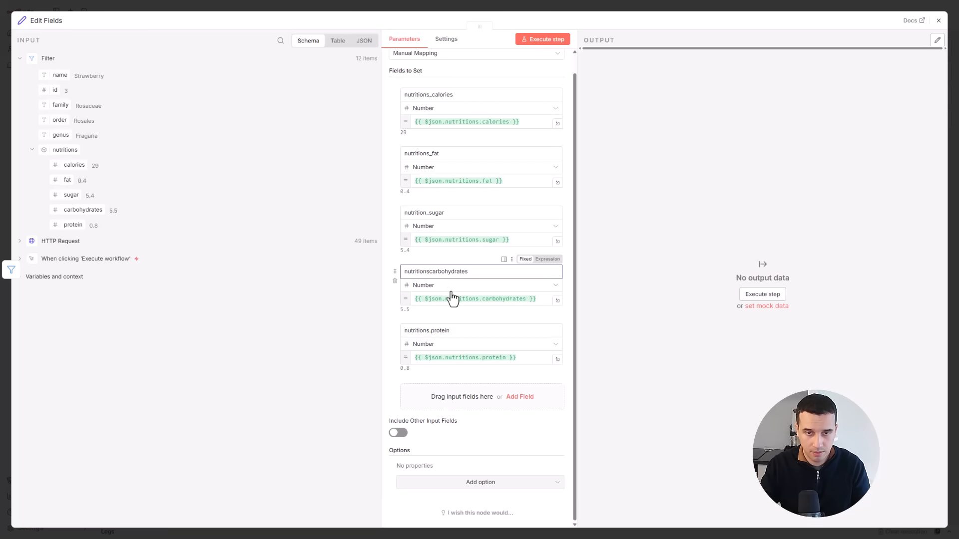
text(_)
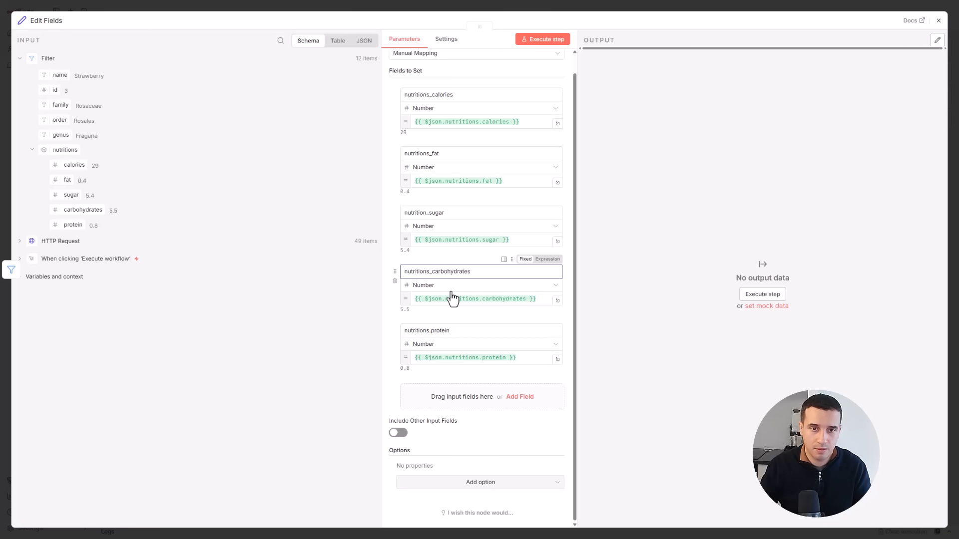
- Rename the protein field in the Edit Fields node to nutritions_protein
click(439, 331)
key(BackSpace)
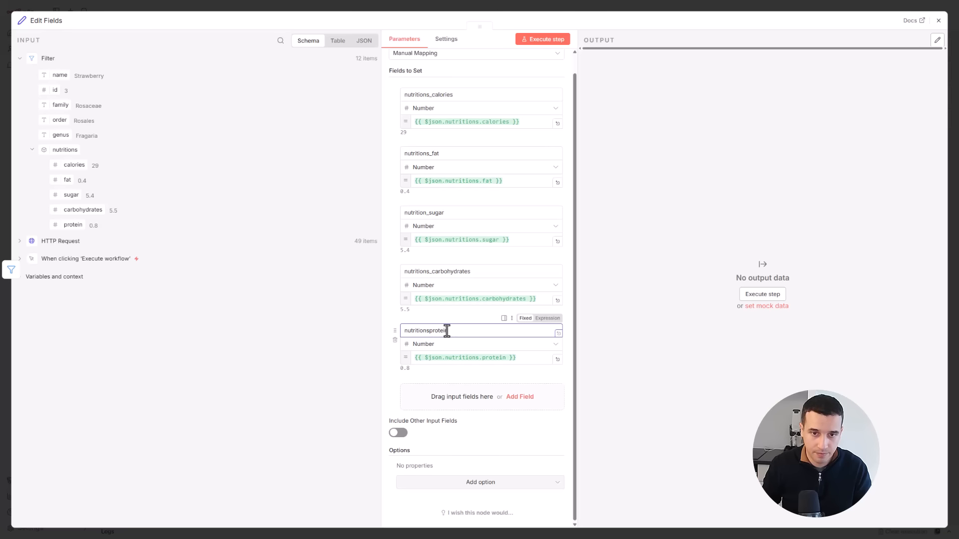
text(_)
- Show the input as a table, enable including other input fields, and execute the Edit Fields step to review its output columns
click(337, 40)
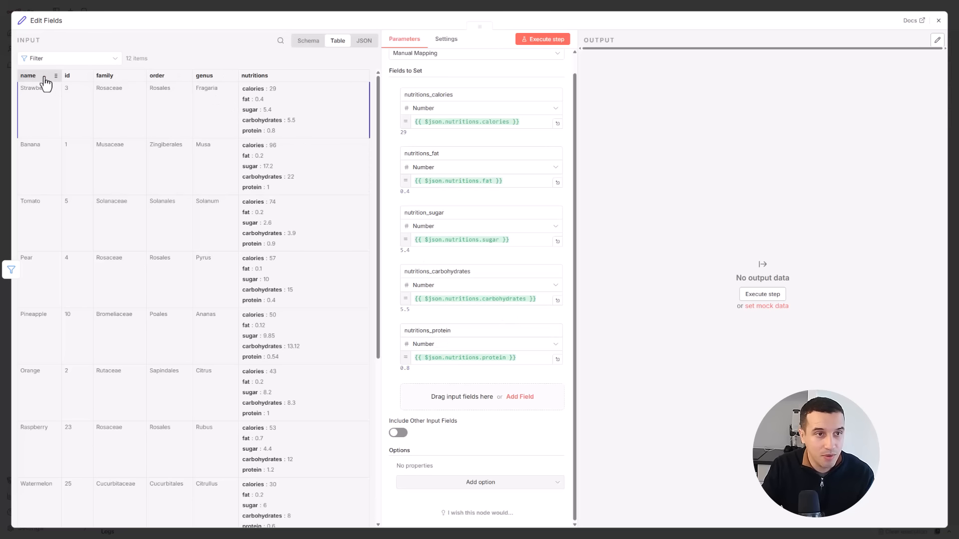
click(398, 433)
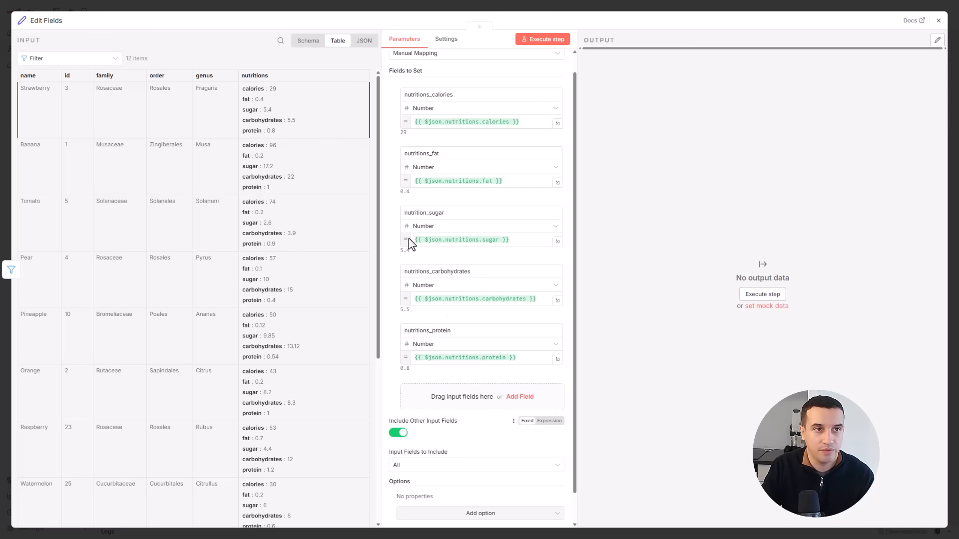
click(552, 46)
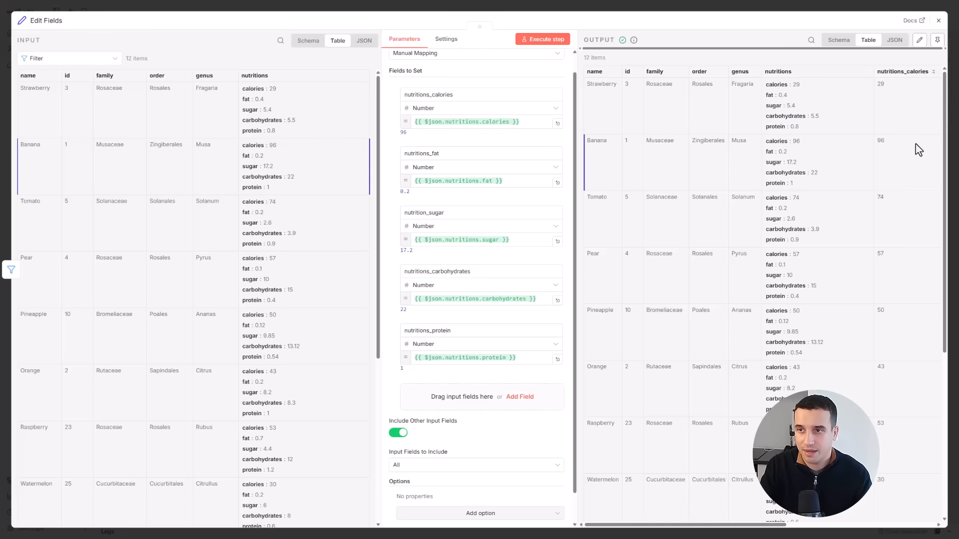
scroll(903, 186, down, 3)
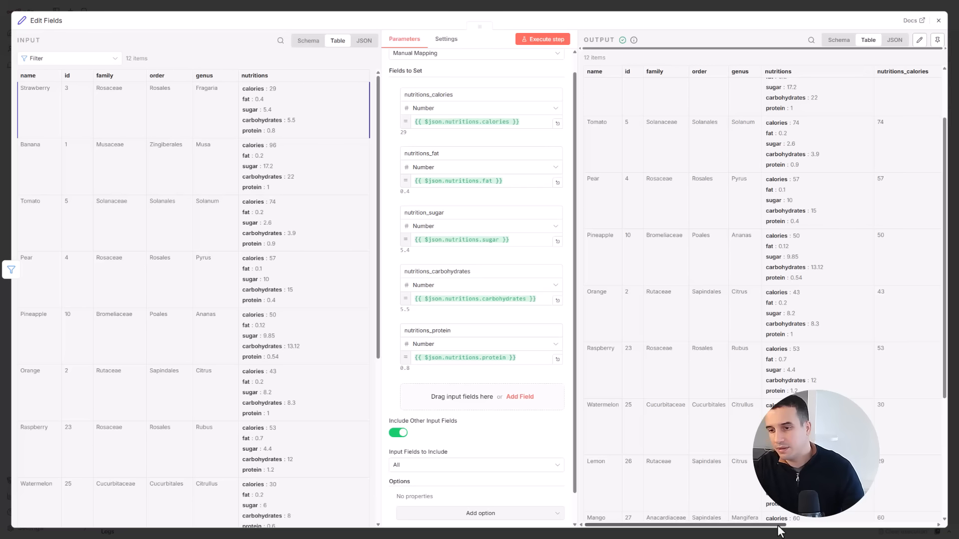
drag(786, 525, 842, 536)
- Limit the included input fields to Selected, choosing name, id, family, order and genus
scroll(479, 400, down, 2)
click(476, 434)
click(477, 434)
scroll(713, 216, up, 3)
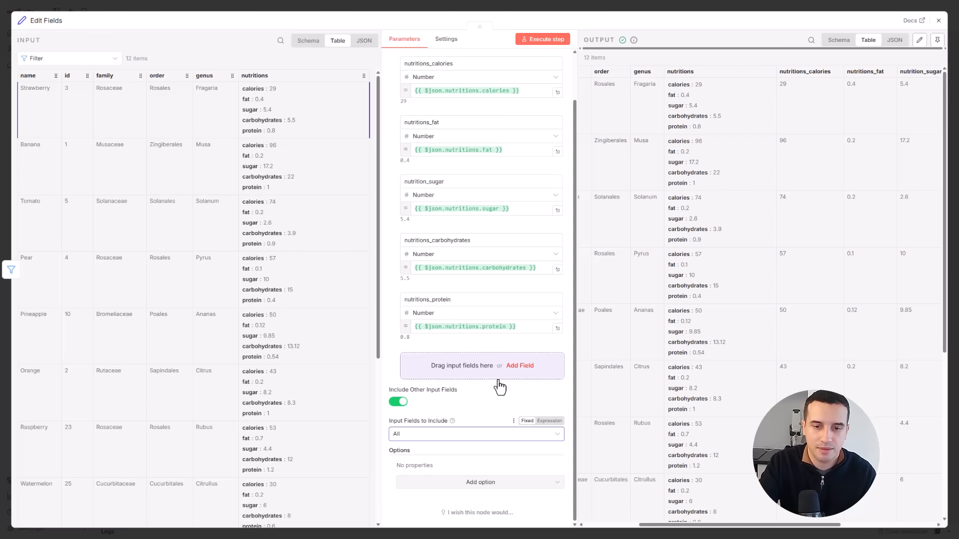
click(476, 434)
click(449, 475)
drag(35, 76, 453, 465)
drag(70, 76, 454, 465)
drag(108, 75, 454, 465)
drag(165, 75, 453, 465)
drag(204, 75, 478, 468)
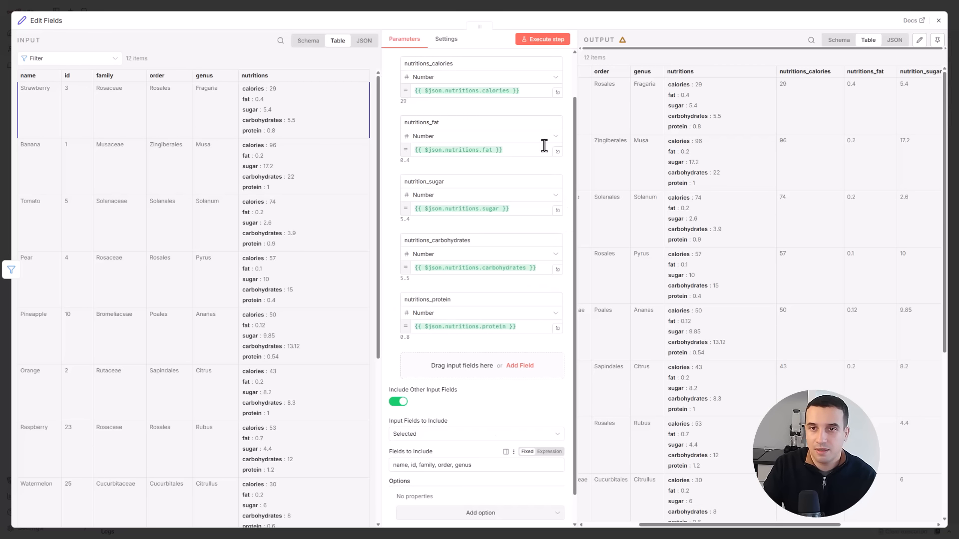
- Execute the Edit Fields step again and look through the flattened output table
click(543, 40)
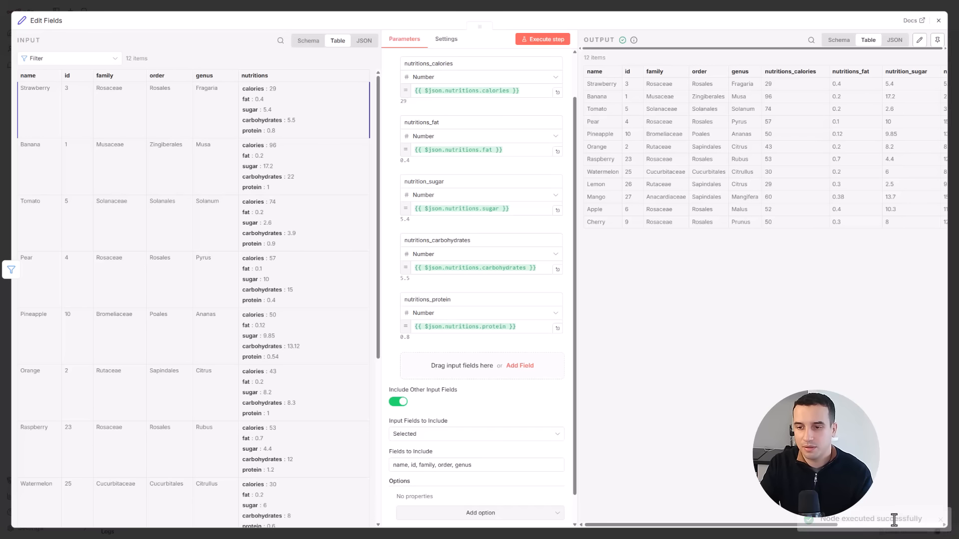
drag(829, 521, 856, 523)
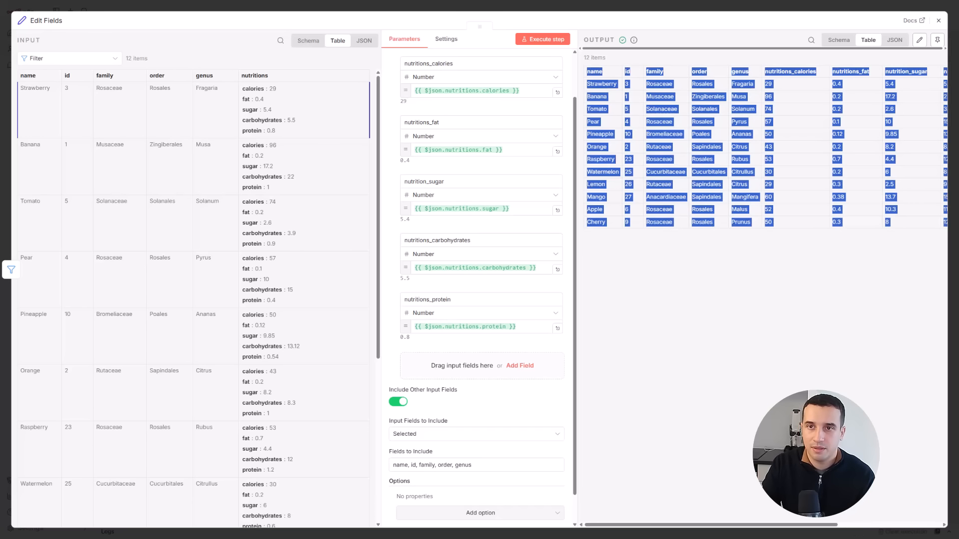
click(744, 280)
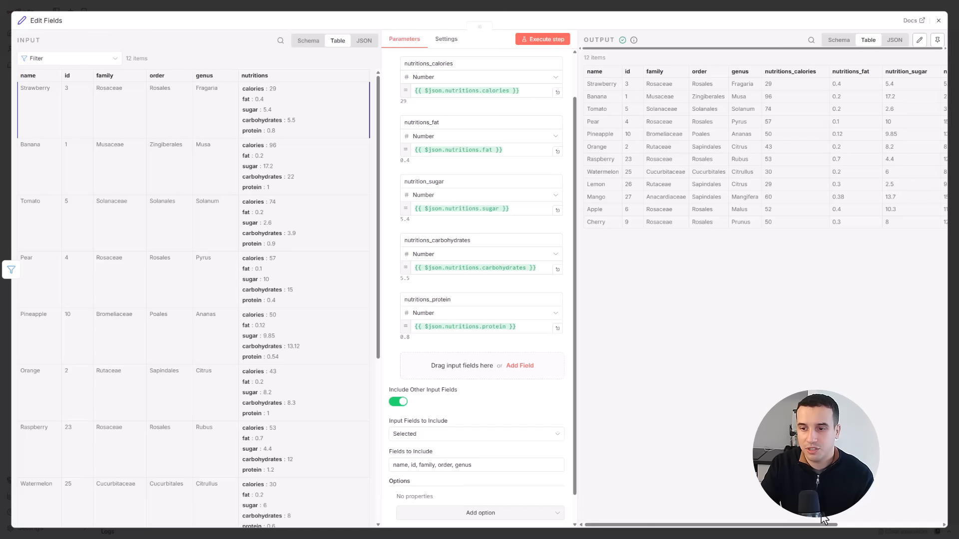
drag(817, 525, 873, 531)
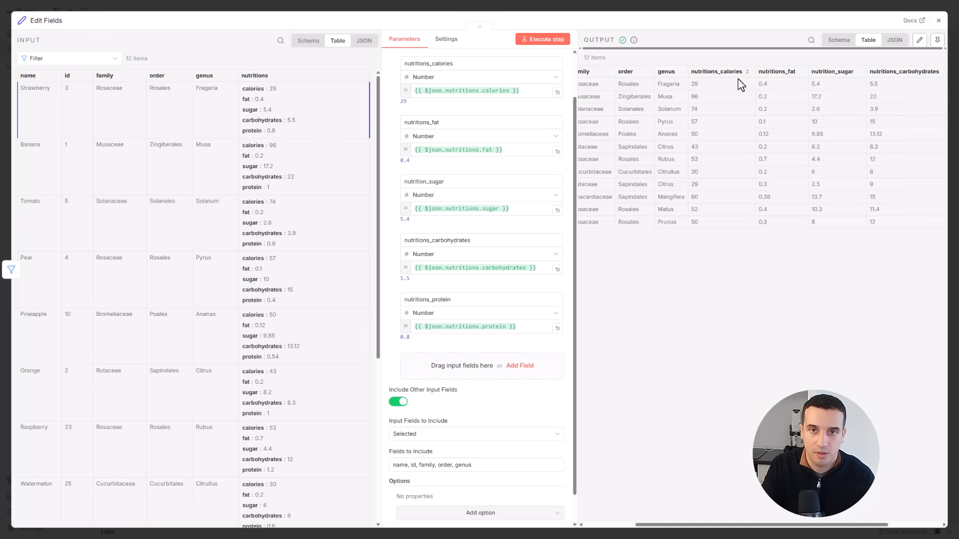
- Close the Edit Fields node and move all four workflow nodes together lower on the canvas
click(939, 23)
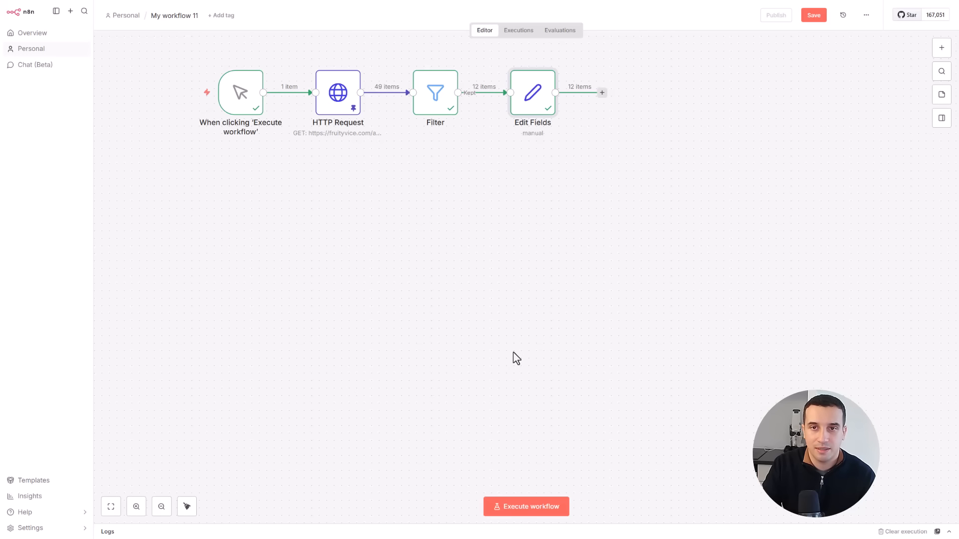
drag(192, 59, 606, 172)
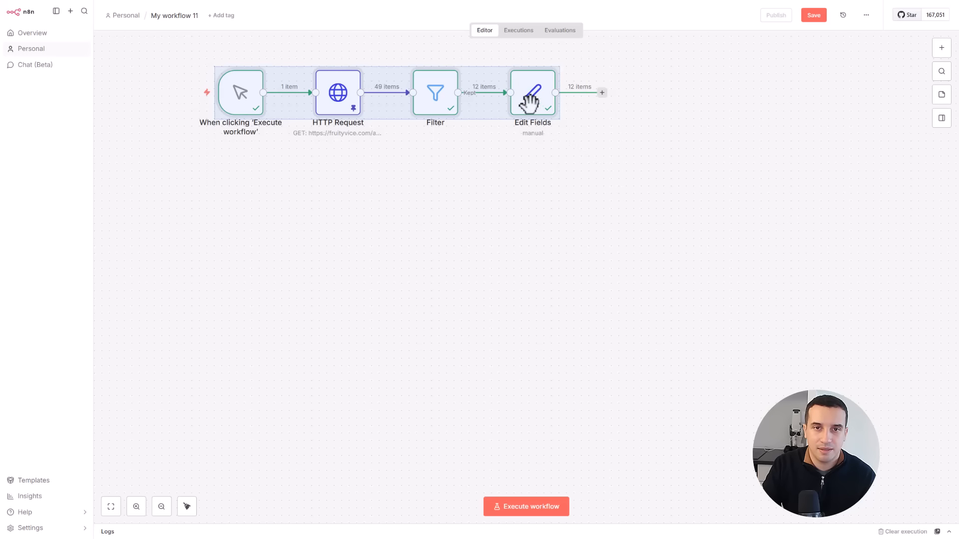
drag(529, 100, 506, 213)
click(584, 257)
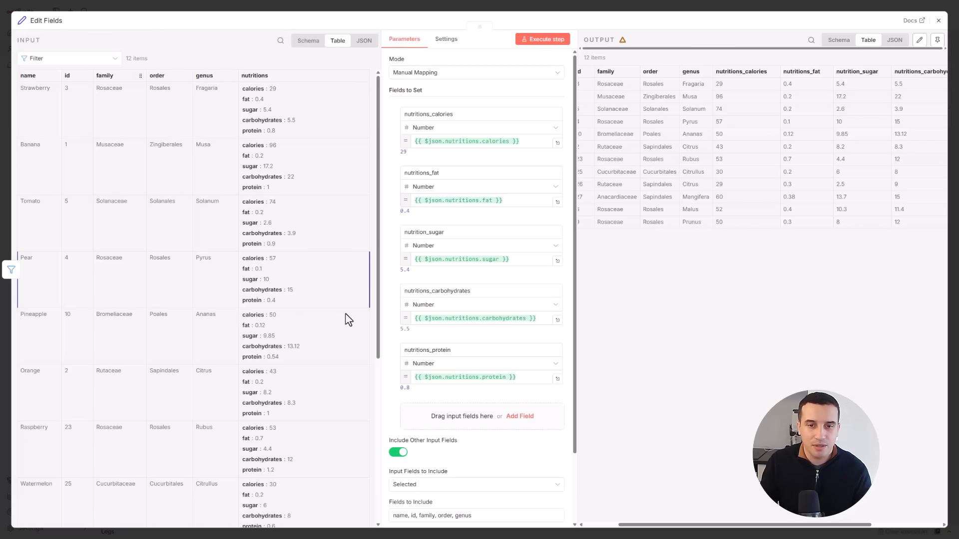
- Add a field named high_fat to the Edit Fields node, mapped to the fat value inside nutritions
click(439, 421)
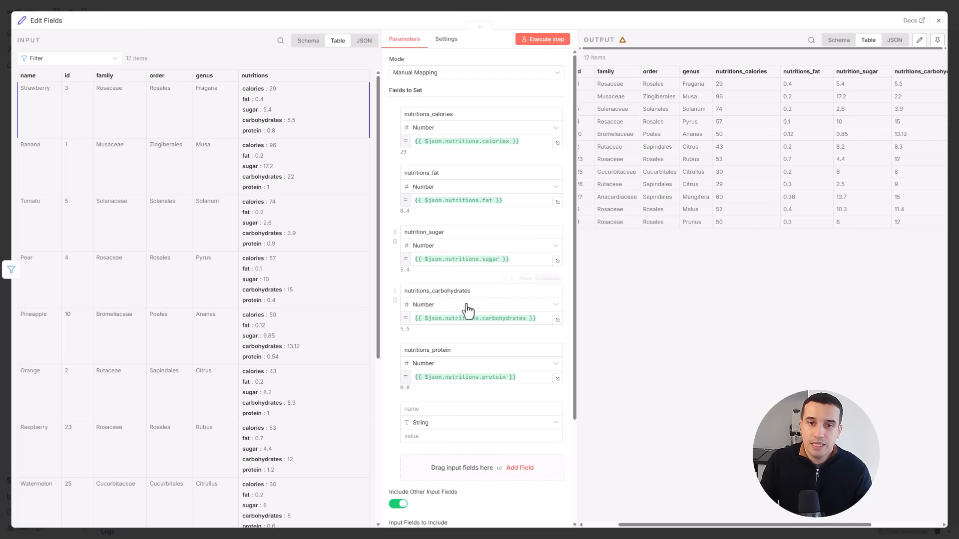
drag(246, 100, 431, 422)
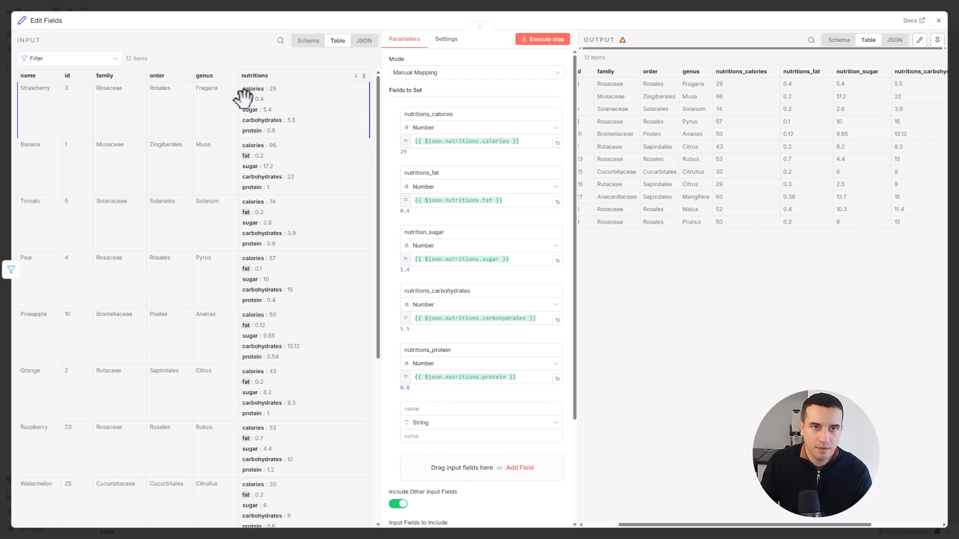
drag(245, 99, 420, 441)
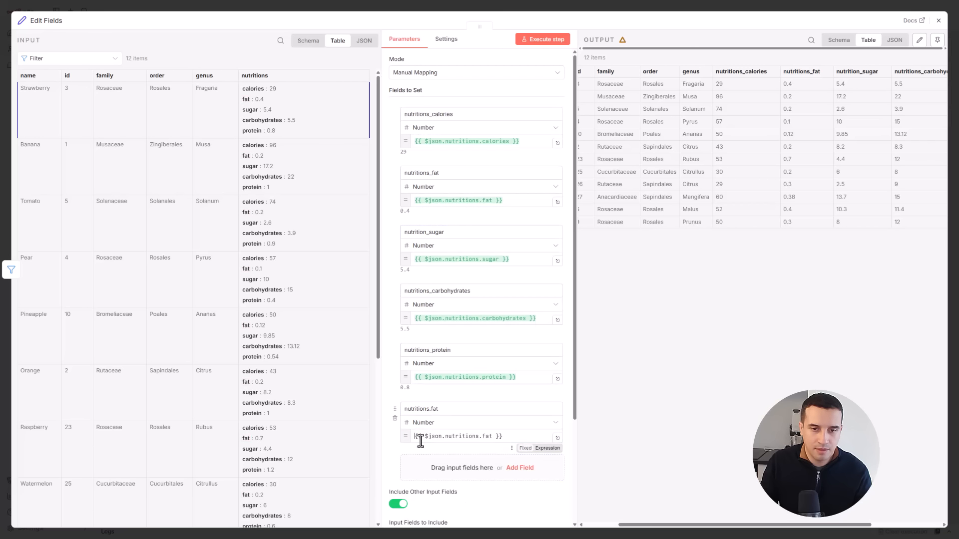
double_click(411, 409)
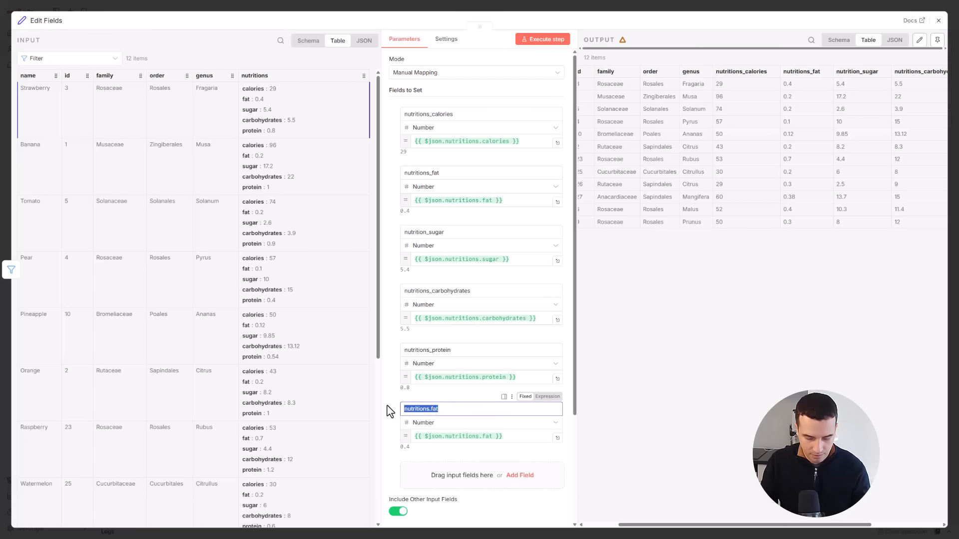
text(high_)
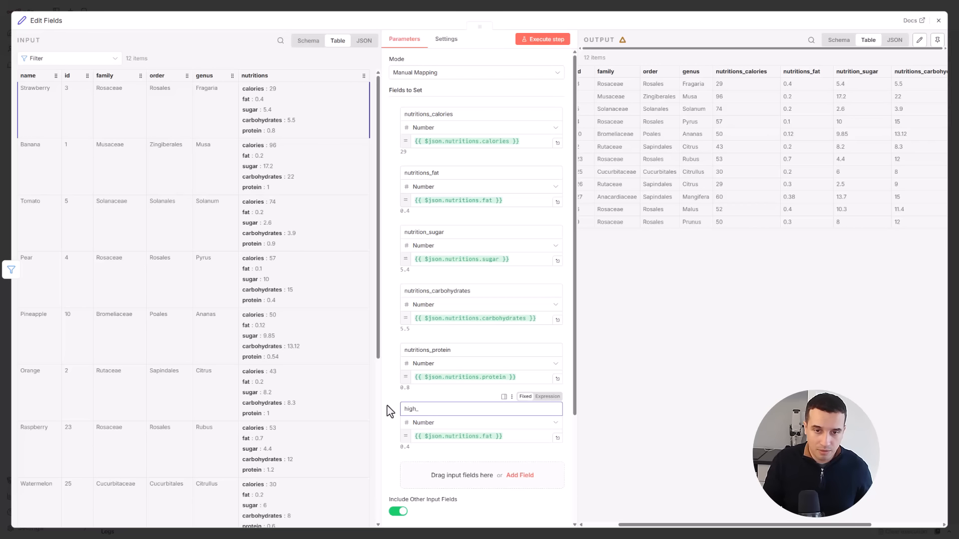
text(fat)
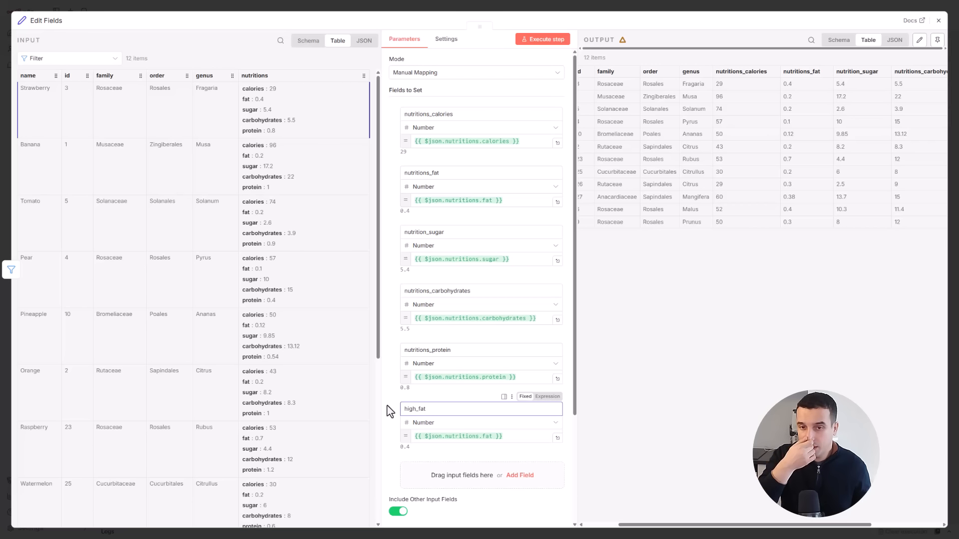
- Extend the high_fat expression to {{ $json.nutritions.fat > 20}}
click(495, 437)
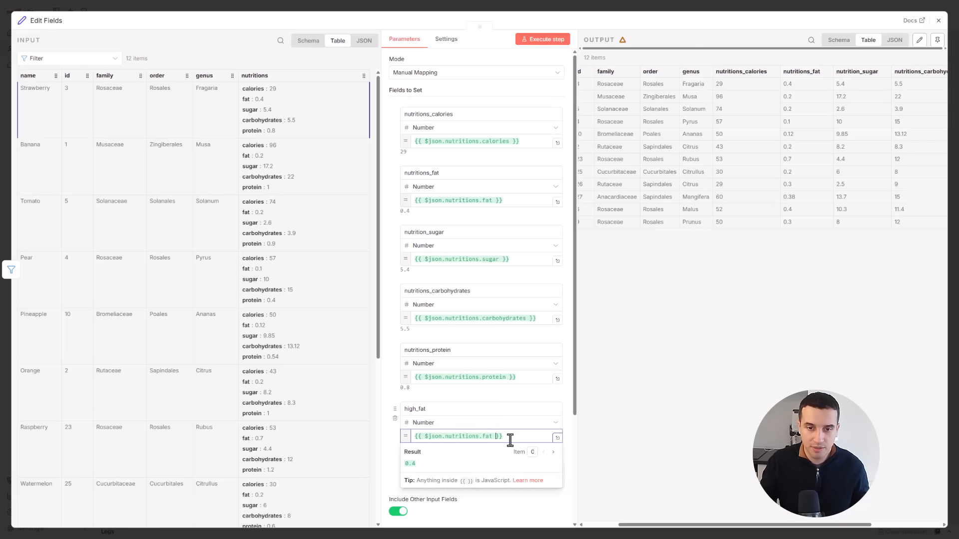
mouse_move(535, 452)
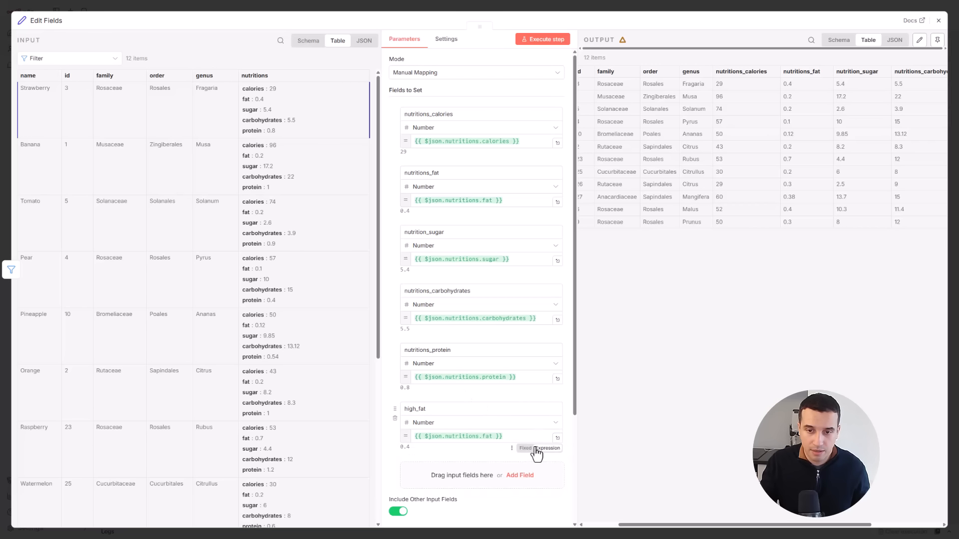
click(494, 436)
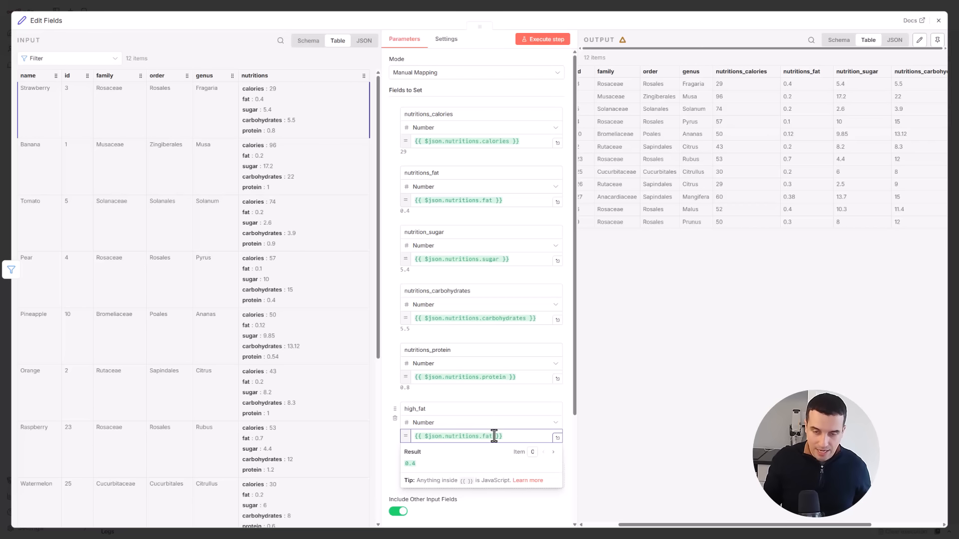
text(> 20)
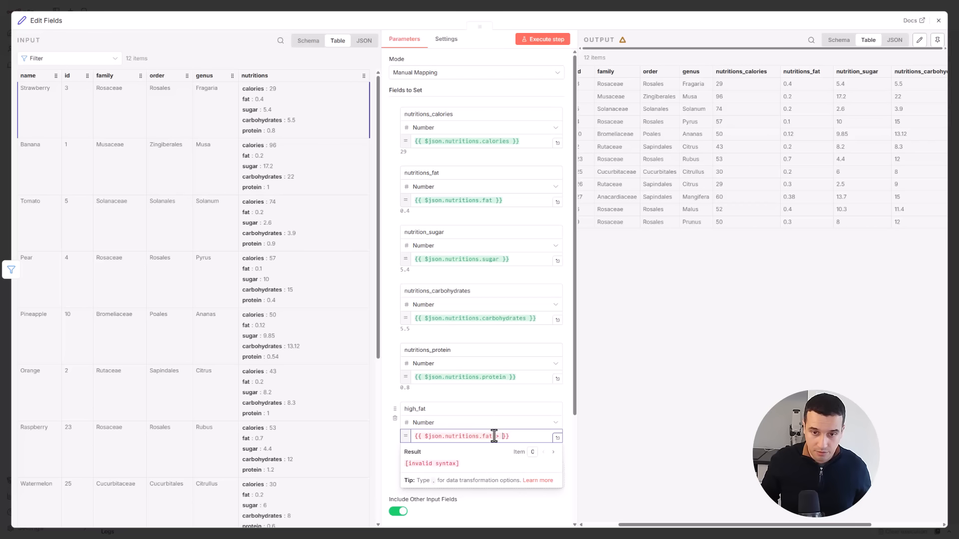
click(454, 390)
click(520, 437)
- Preview the high_fat result for several input items and execute the step to check the high_fat output column
click(552, 453)
click(553, 452)
click(553, 452)
click(552, 452)
click(553, 452)
click(552, 452)
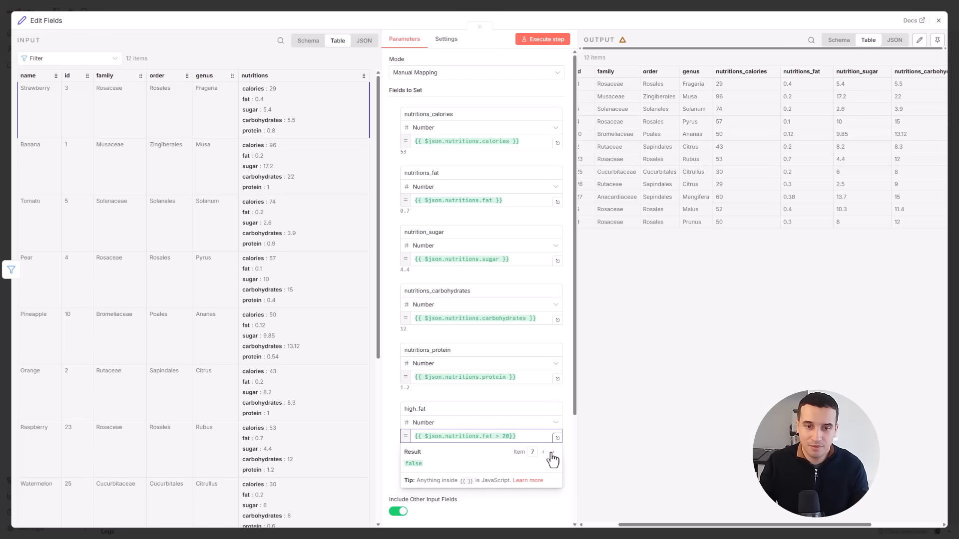
click(552, 453)
click(553, 452)
click(552, 452)
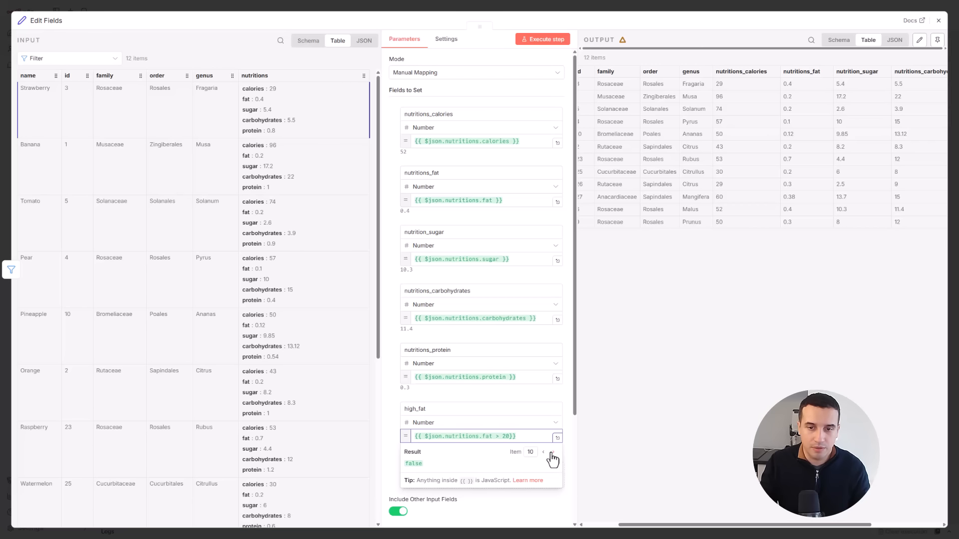
click(552, 453)
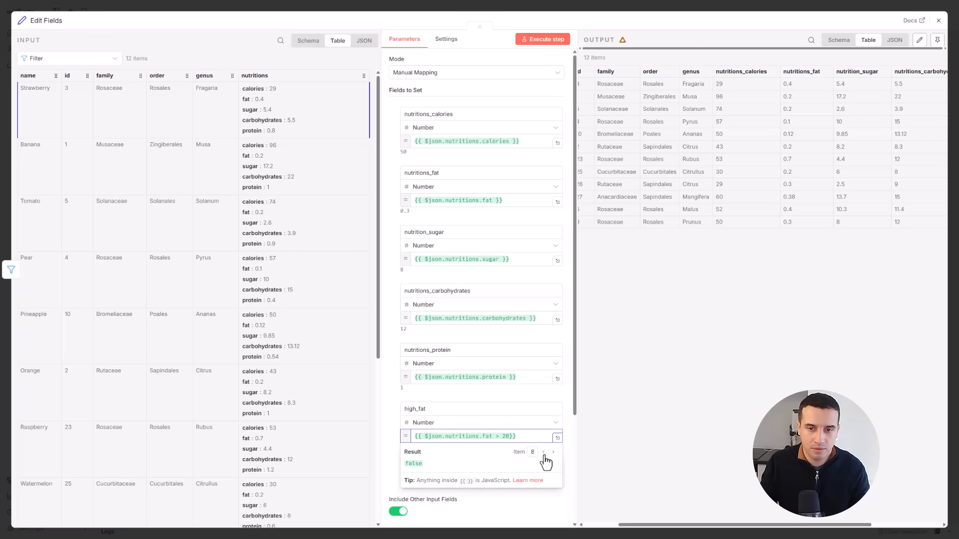
click(478, 390)
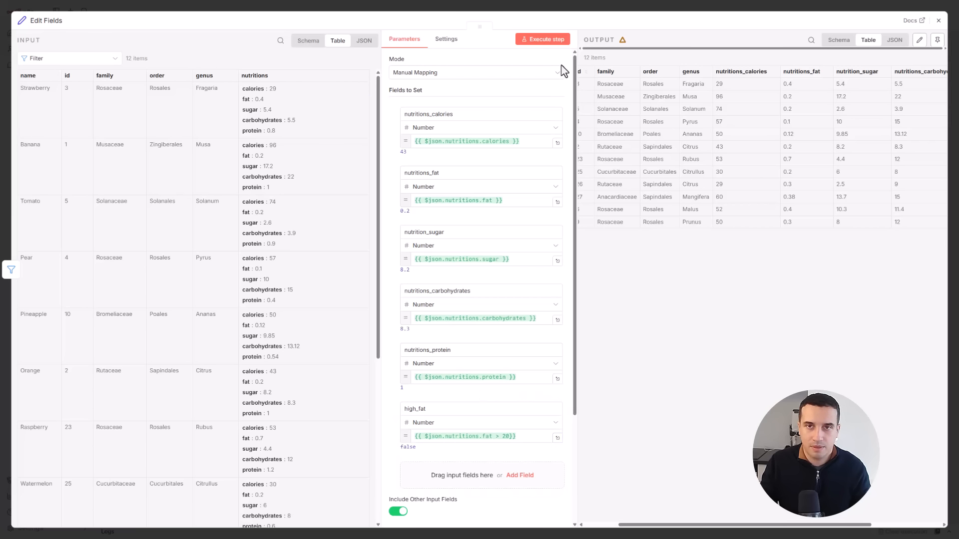
click(545, 39)
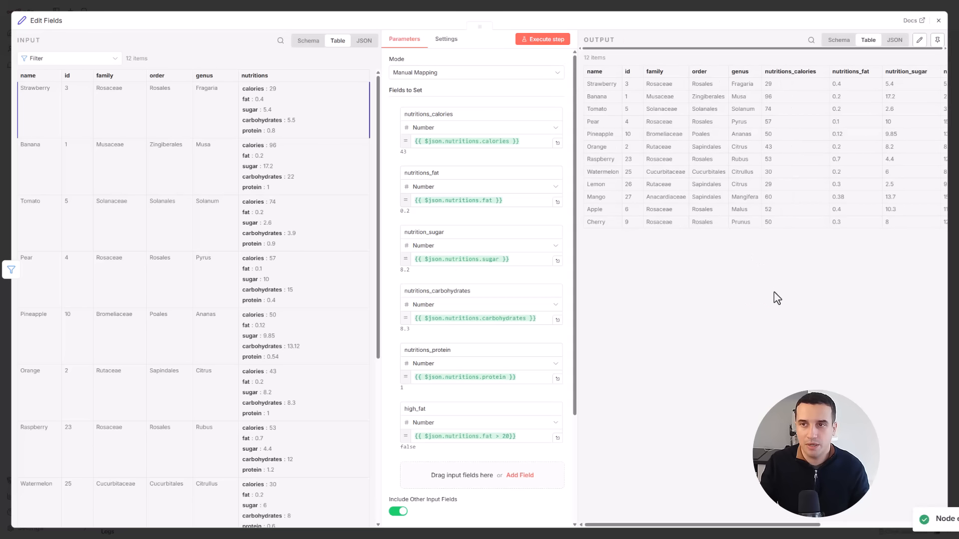
drag(771, 525, 895, 527)
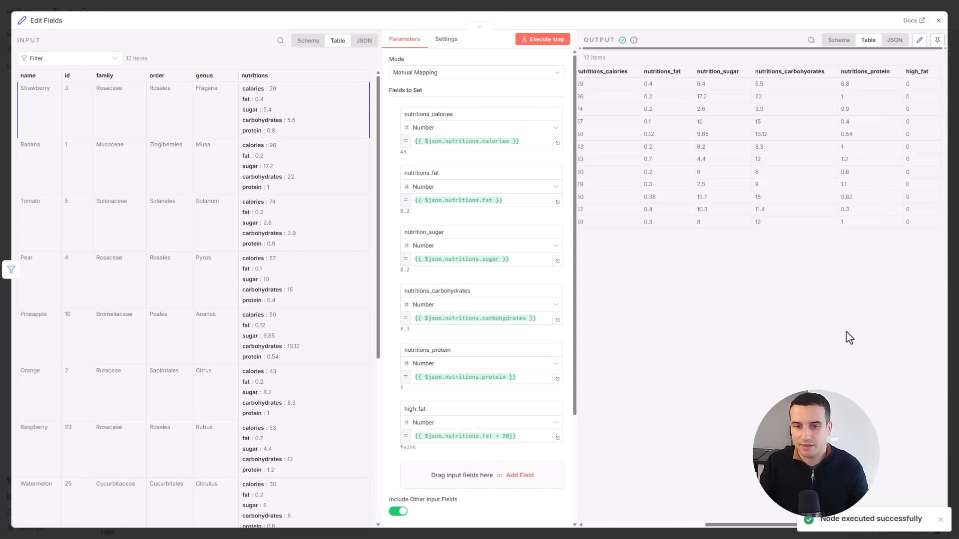
- Change the fat threshold in the high_fat expression to 0.2
click(508, 437)
key(BackSpace)
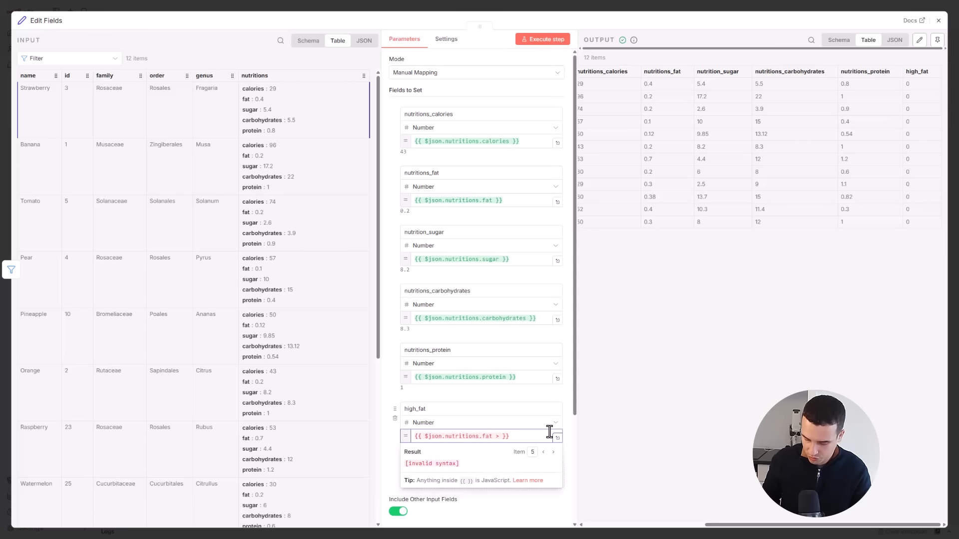
text(0.2)
click(607, 443)
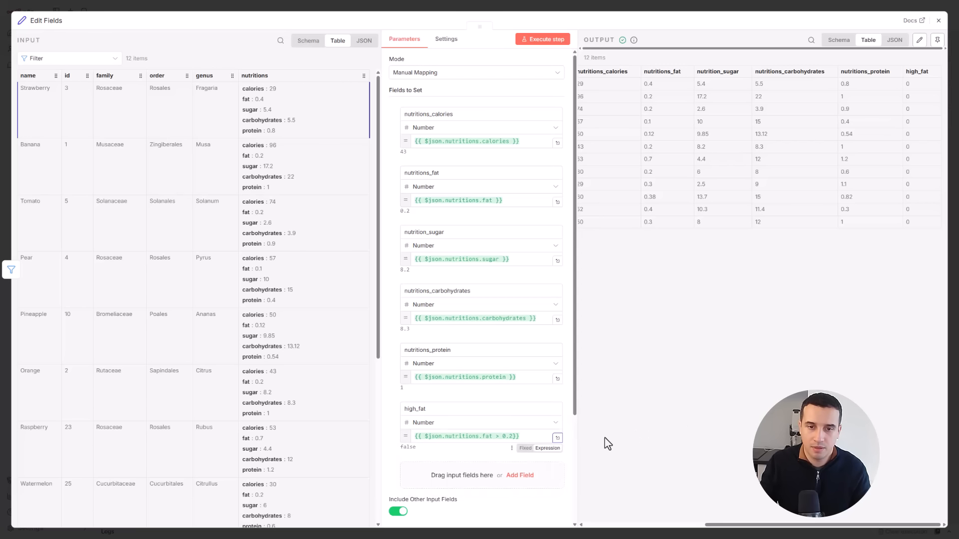
- Execute the Edit Fields step with the new threshold and examine the high_fat column in the output
click(533, 41)
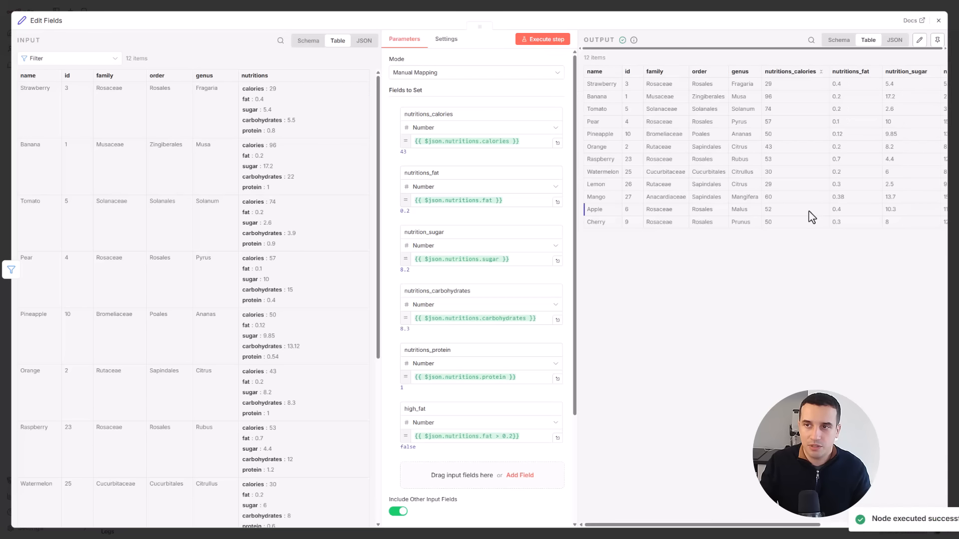
scroll(764, 150, right, 5)
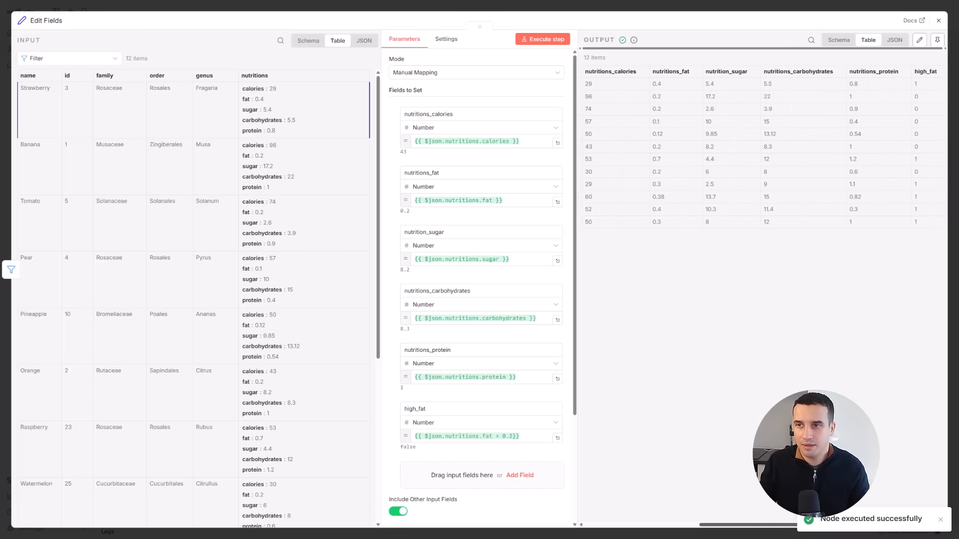
scroll(799, 150, right, 1)
- Add an If node after the Edit Fields node in the workflow
click(938, 21)
click(579, 205)
text(filter)
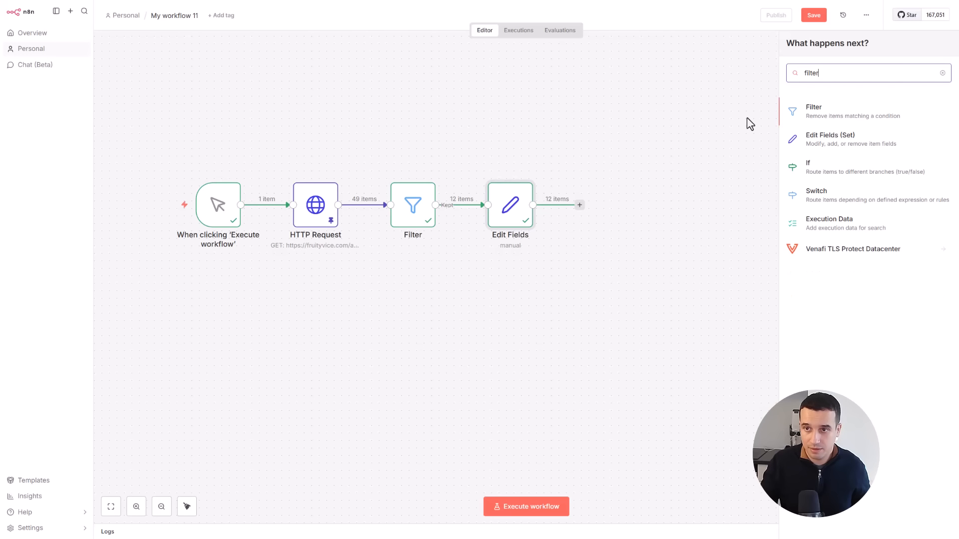
click(828, 178)
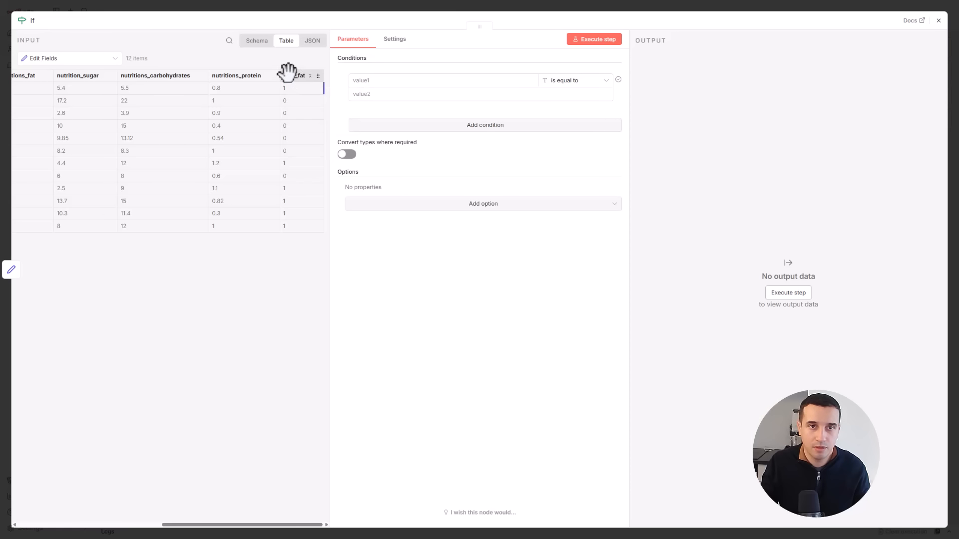
- Set the If condition to check that the boolean {{ $json.high_fat }} is true
drag(289, 75, 387, 86)
click(580, 81)
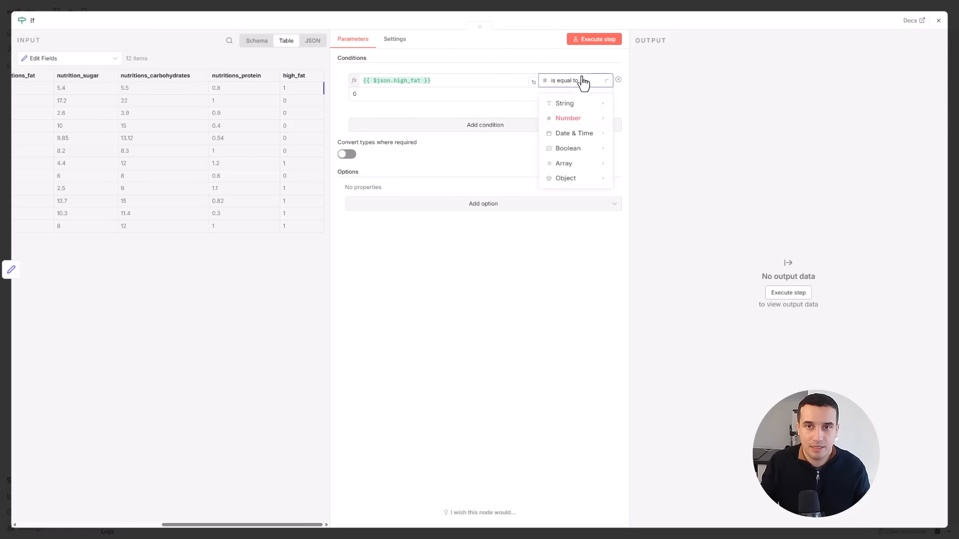
mouse_move(578, 154)
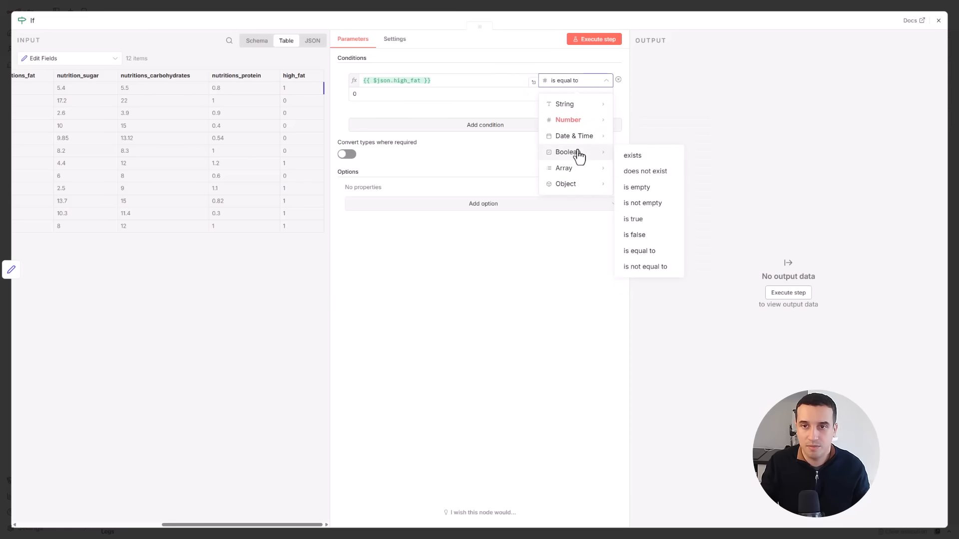
click(655, 225)
- Check the type warning on the high_fat condition and try enabling Convert types where required, switching it back off
mouse_move(627, 88)
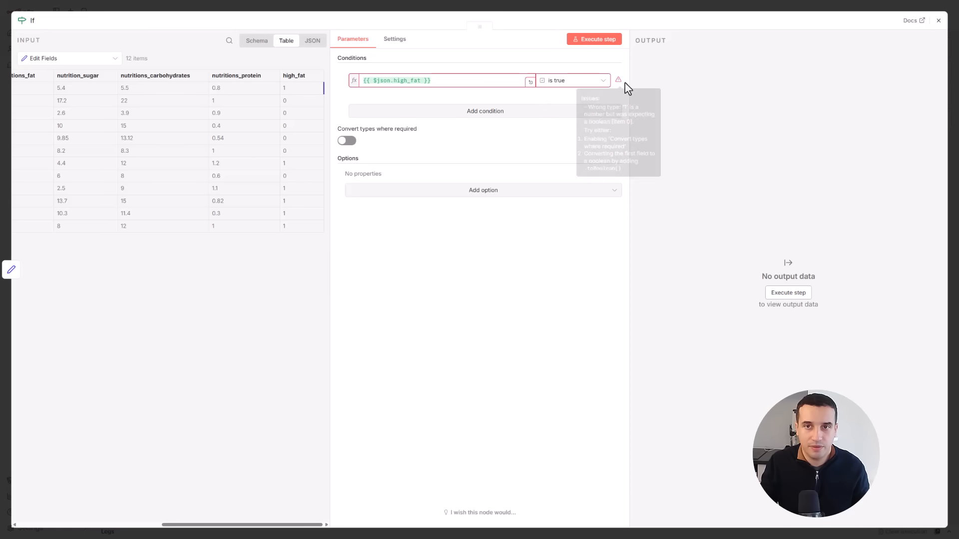
click(588, 81)
click(589, 83)
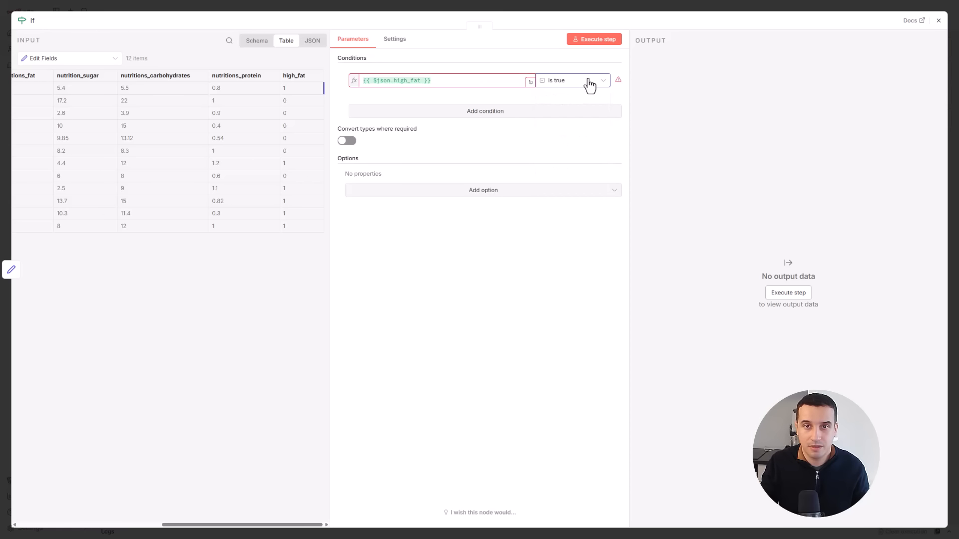
click(587, 83)
click(560, 86)
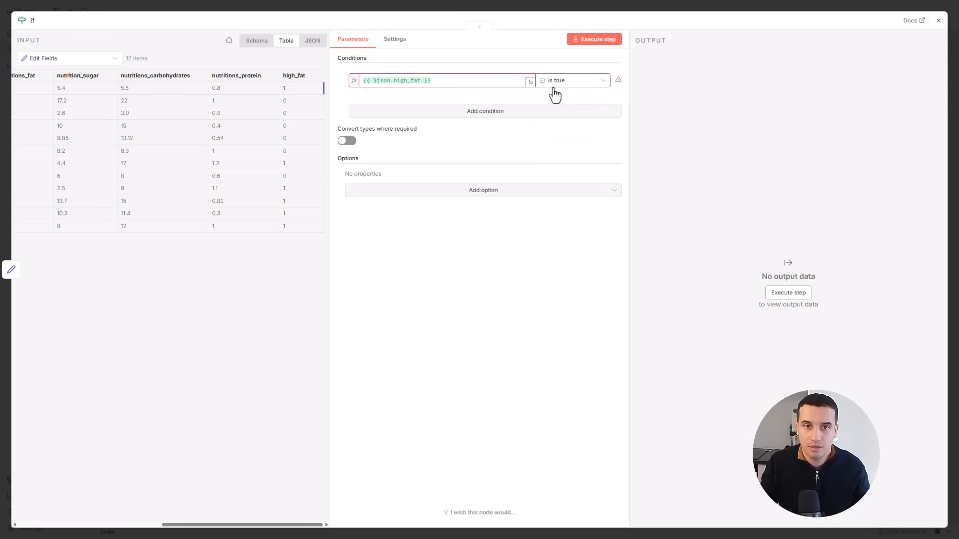
click(347, 142)
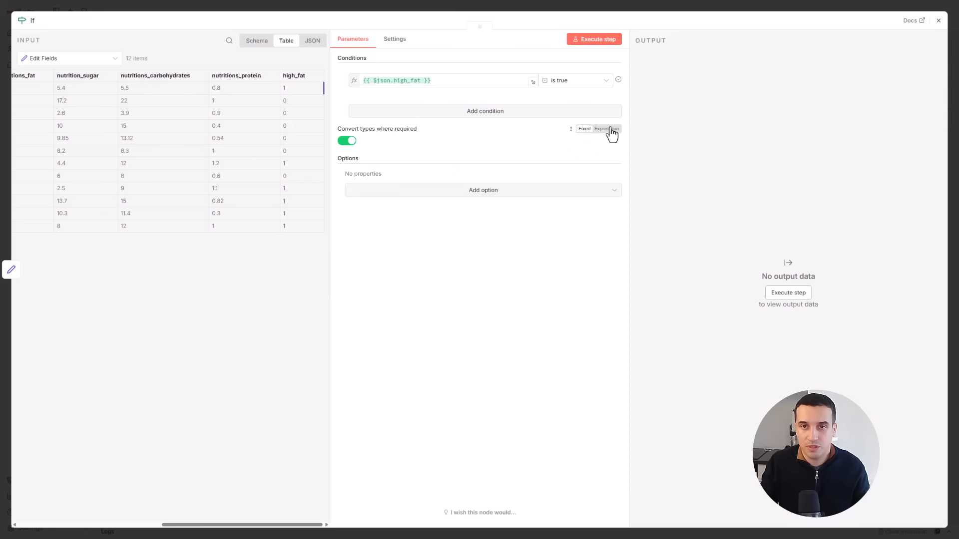
click(347, 142)
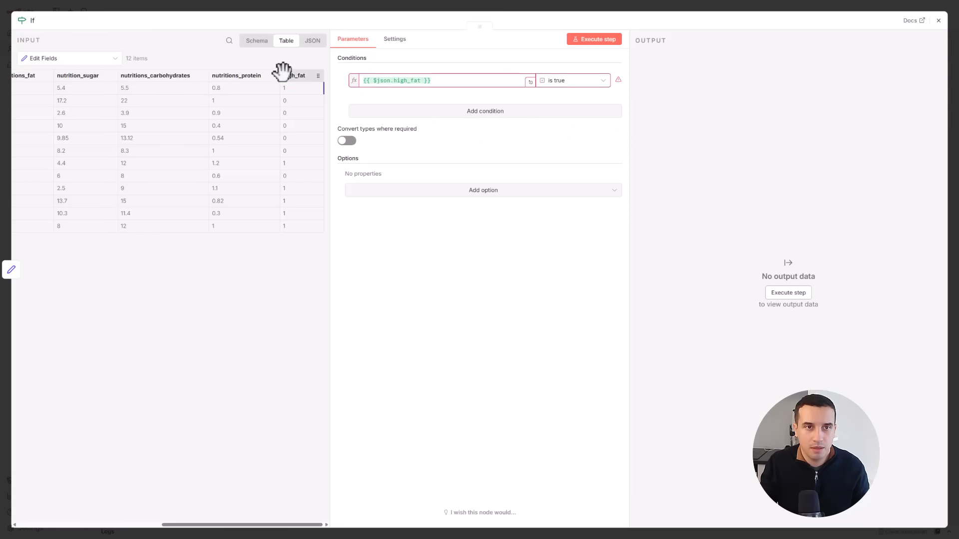
- Change the type of the high_fat field in the Edit Fields node to Boolean
click(939, 20)
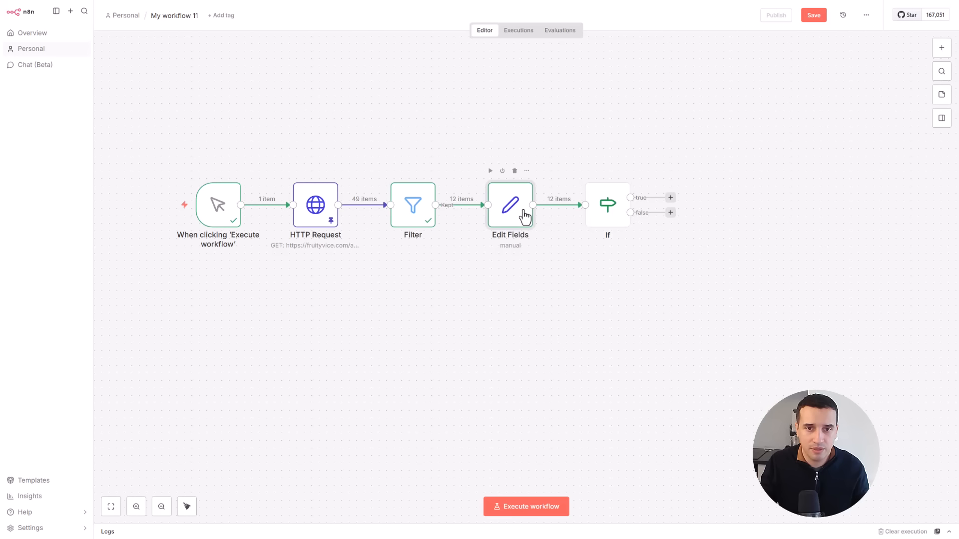
double_click(519, 218)
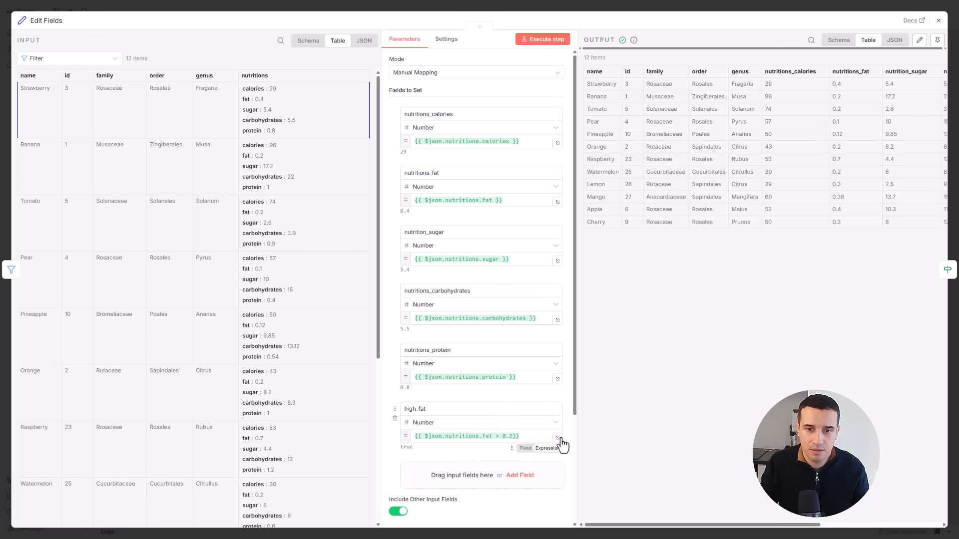
scroll(553, 443, down, 1)
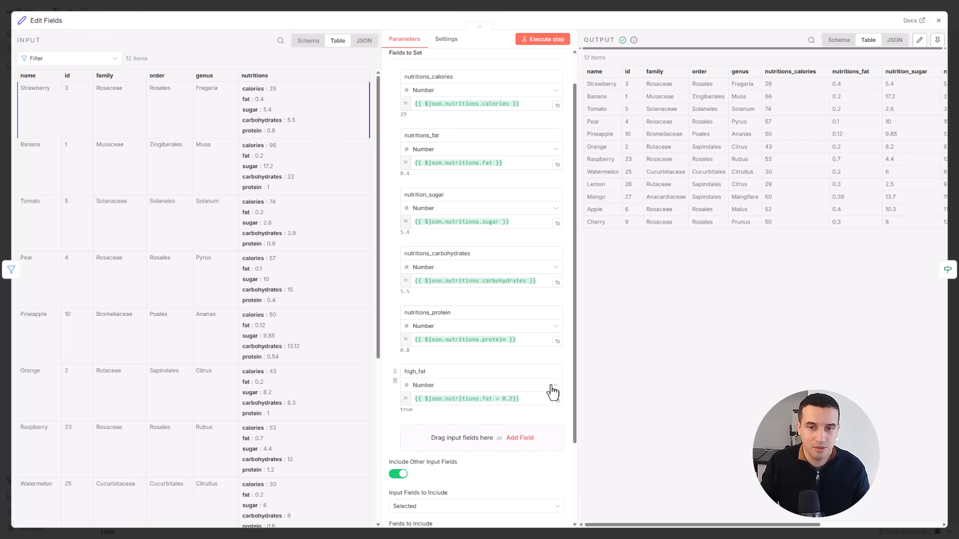
click(552, 387)
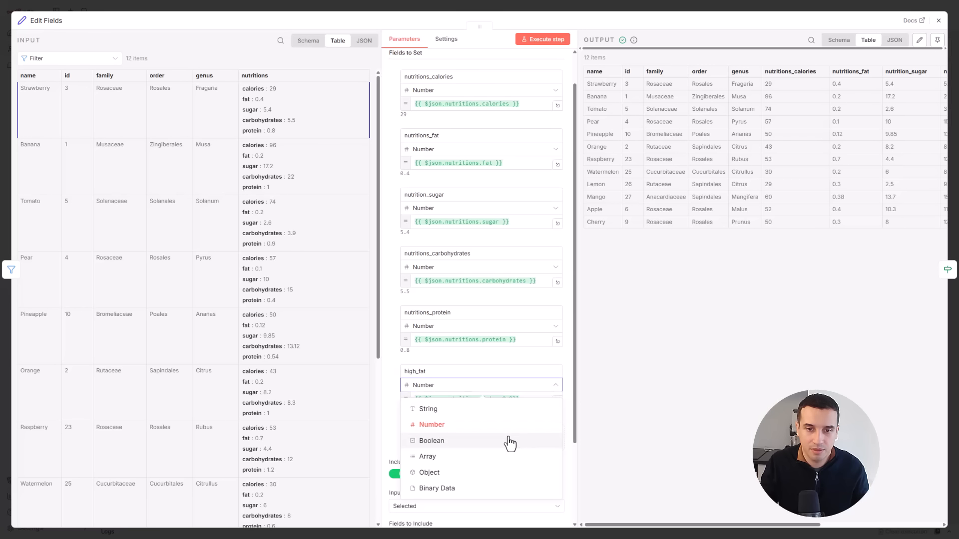
click(509, 442)
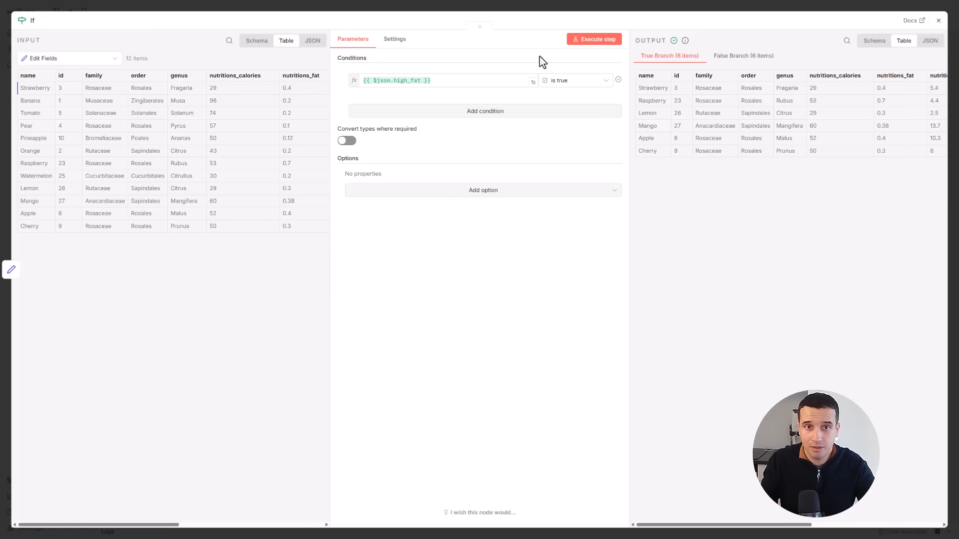
- Examine the high_fat column in the If node's input and the true and false branches on the canvas
drag(164, 524, 321, 524)
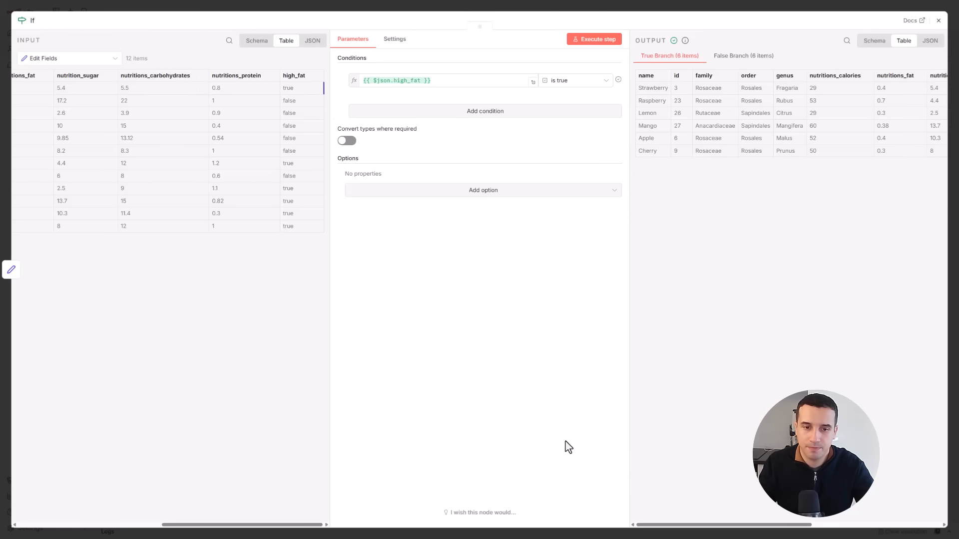
click(937, 24)
drag(678, 198, 691, 148)
drag(678, 213, 680, 297)
click(657, 169)
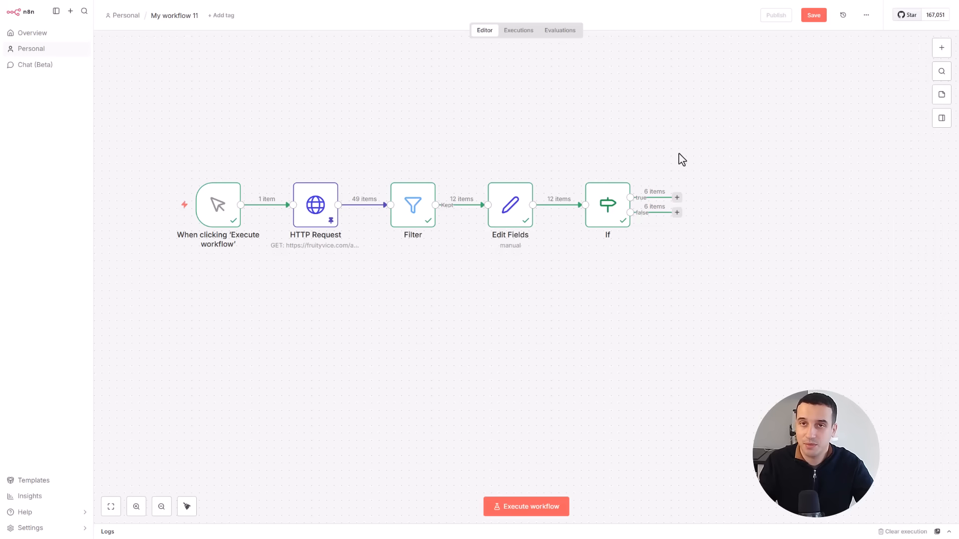
- Add a Code node to the true branch of the If node
click(676, 198)
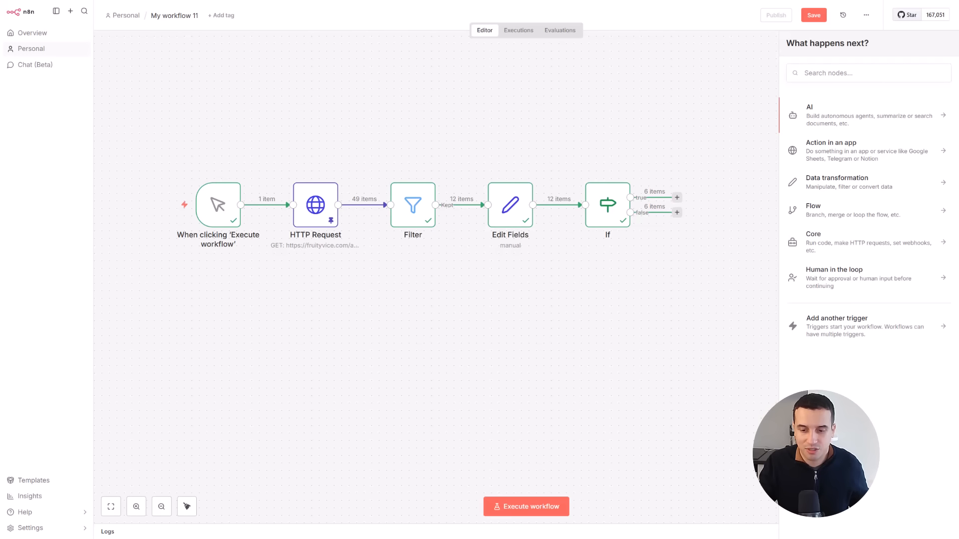
click(826, 73)
text(c)
key(Return)
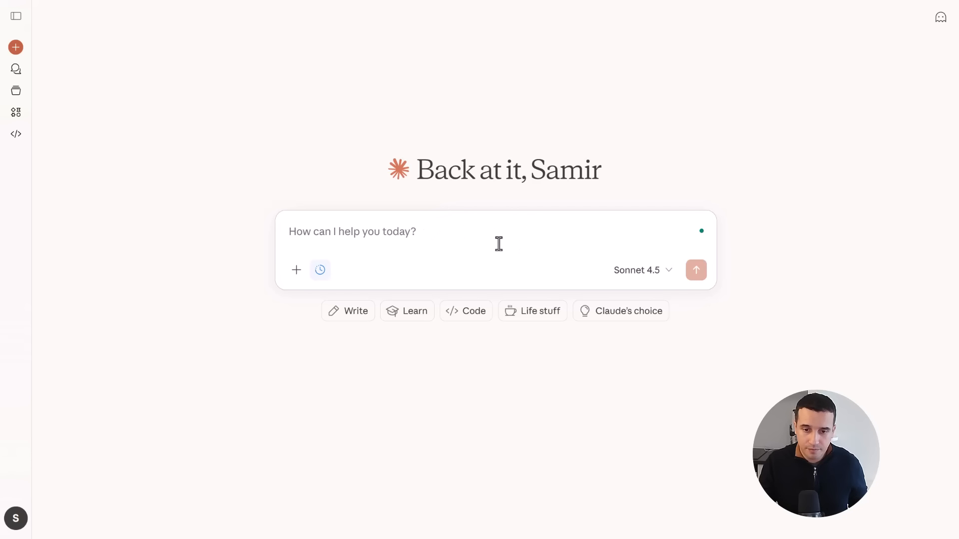
- In a new Claude chat, paste the Code node screenshot and begin the prompt with "Please generate me a javascript code to generate"
key(ctrl+v)
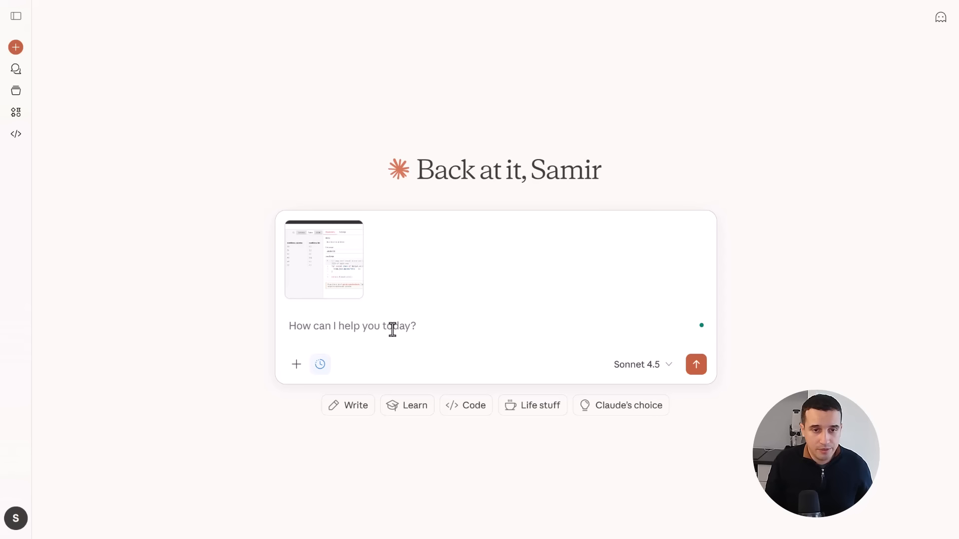
text(Plesa)
key(BackSpace)
key(BackSpace)
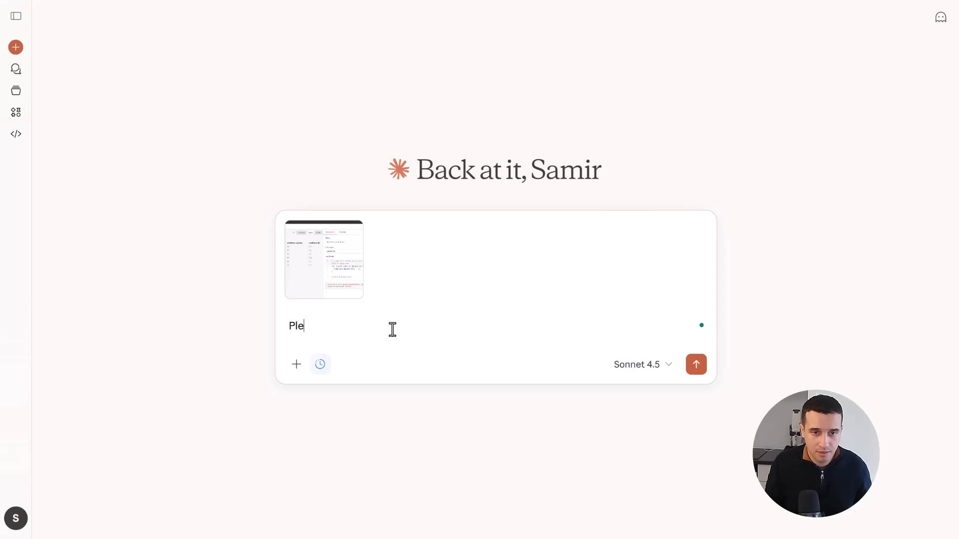
text(ase gene)
key(BackSpace)
key(BackSpace)
text(ener)
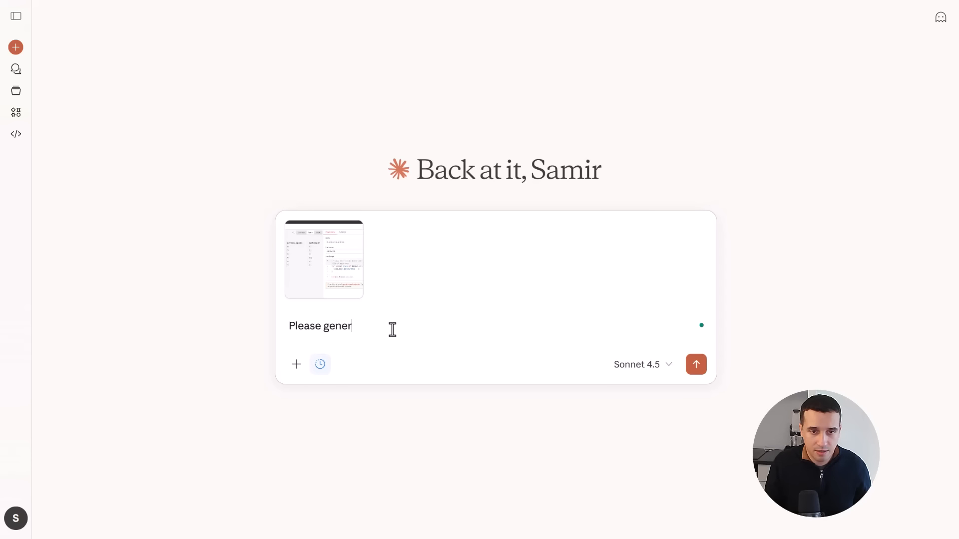
text(ate me a)
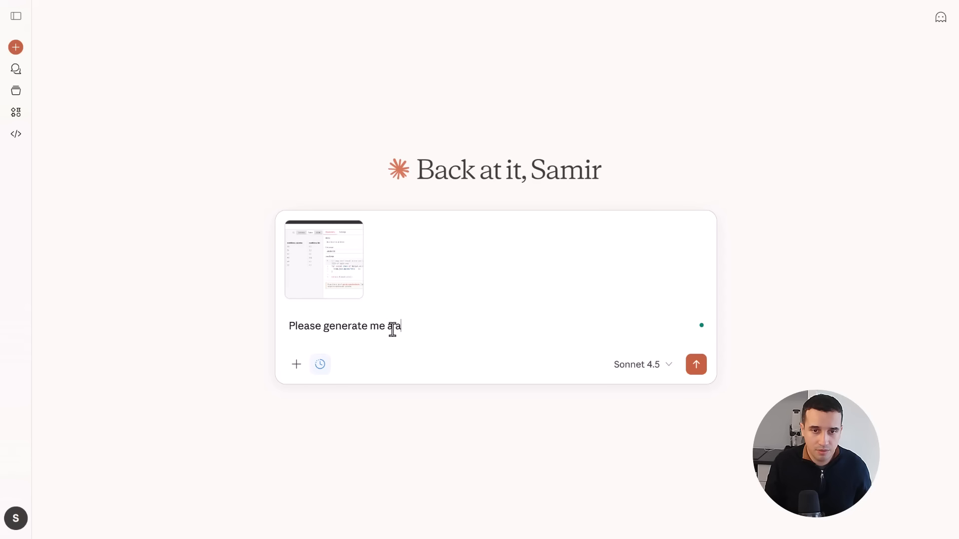
text( javascr)
text(ipt code)
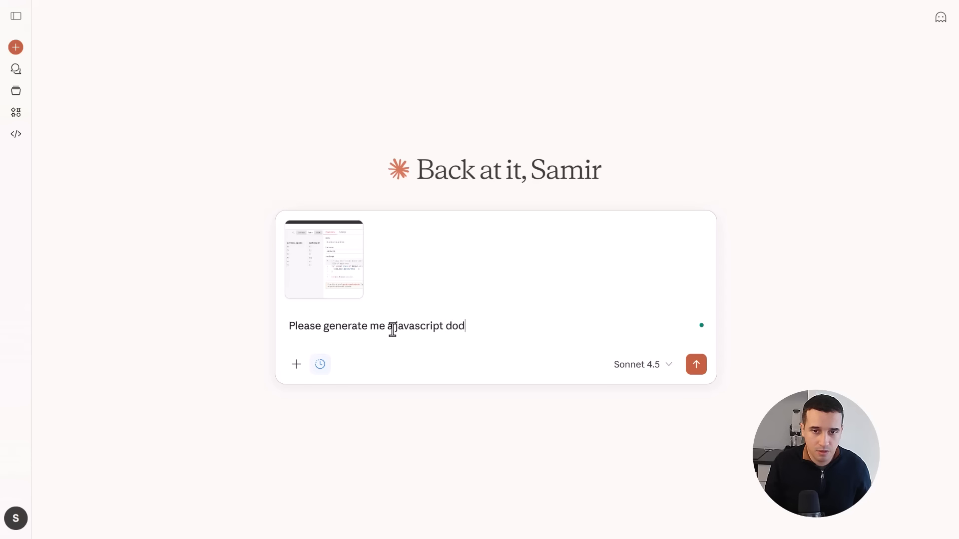
key(BackSpace)
key(BackSpace)
key(BackSpace)
text(ode to )
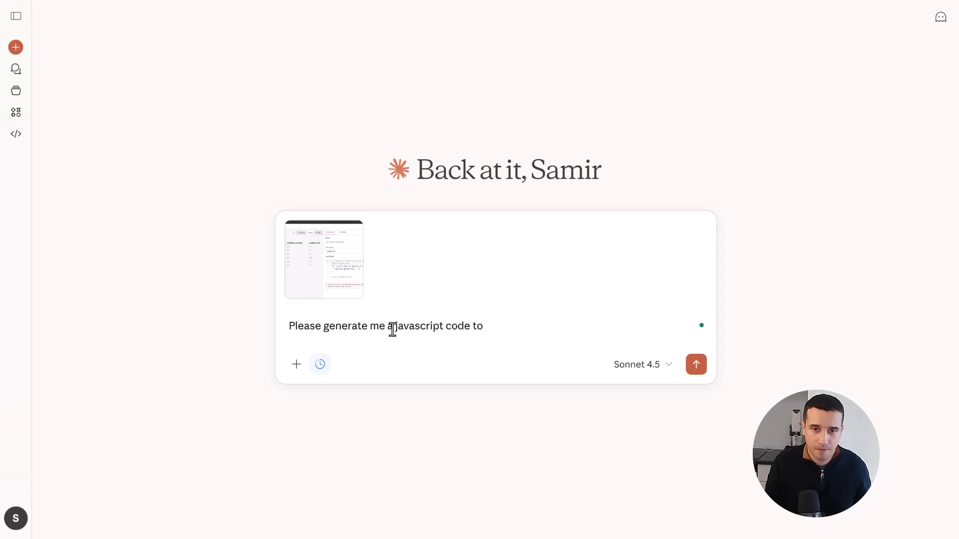
text(generate )
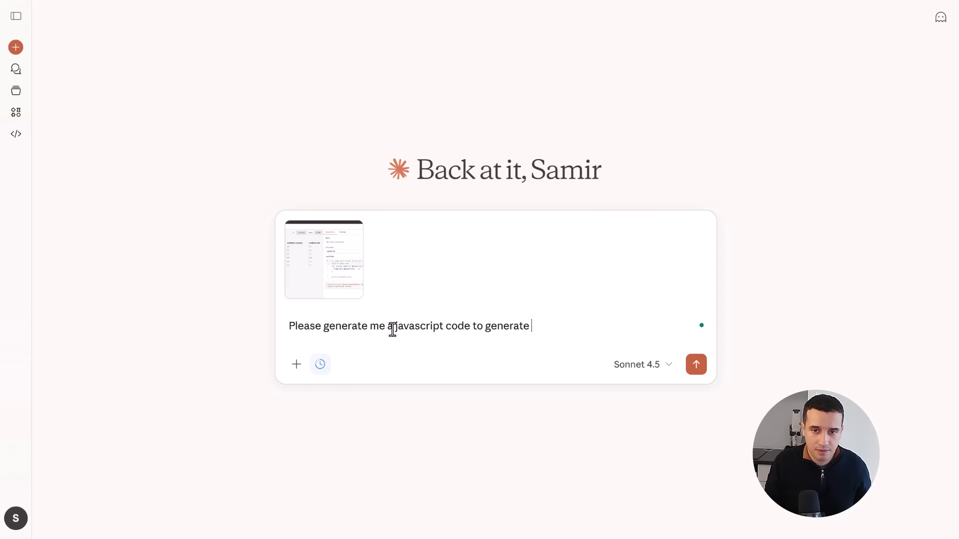
text(i)
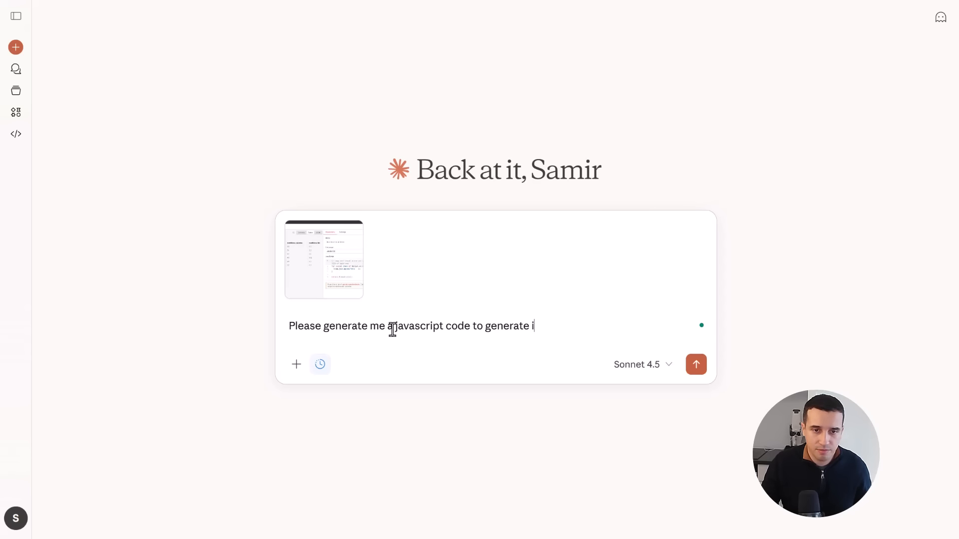
- Reword the request as "Please write me a javascript code to generate a list of the fruits with their nutrition_fat level."
double_click(353, 326)
text(write me )
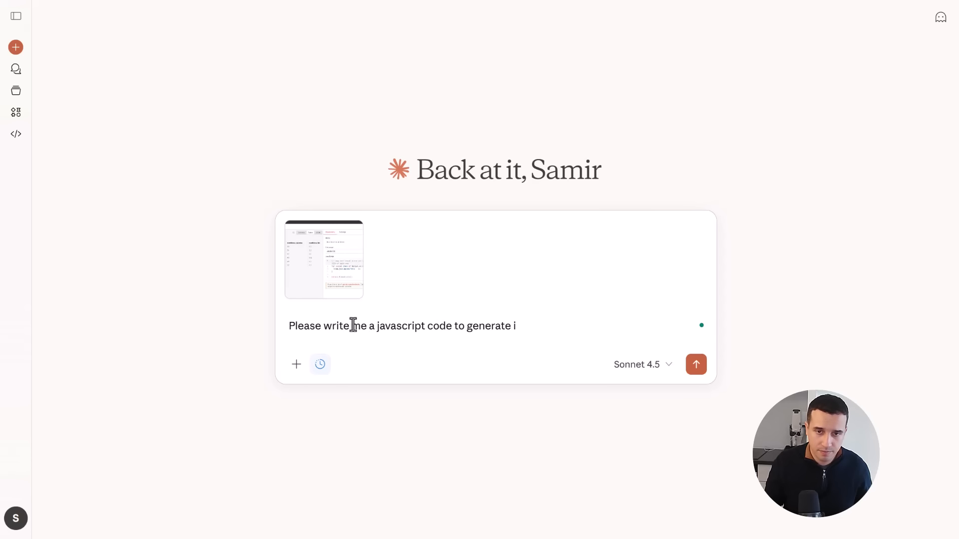
text(a javascript code to generate a list)
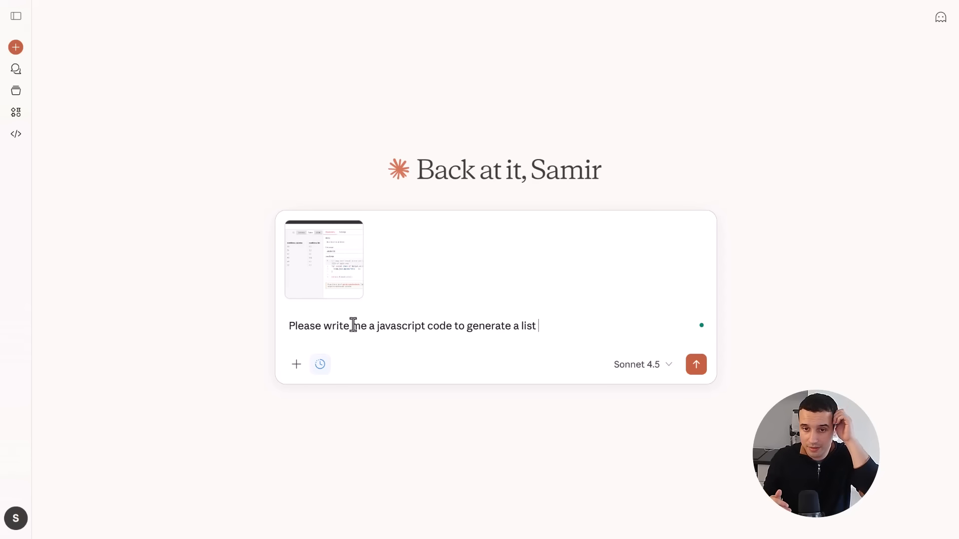
text( of the f)
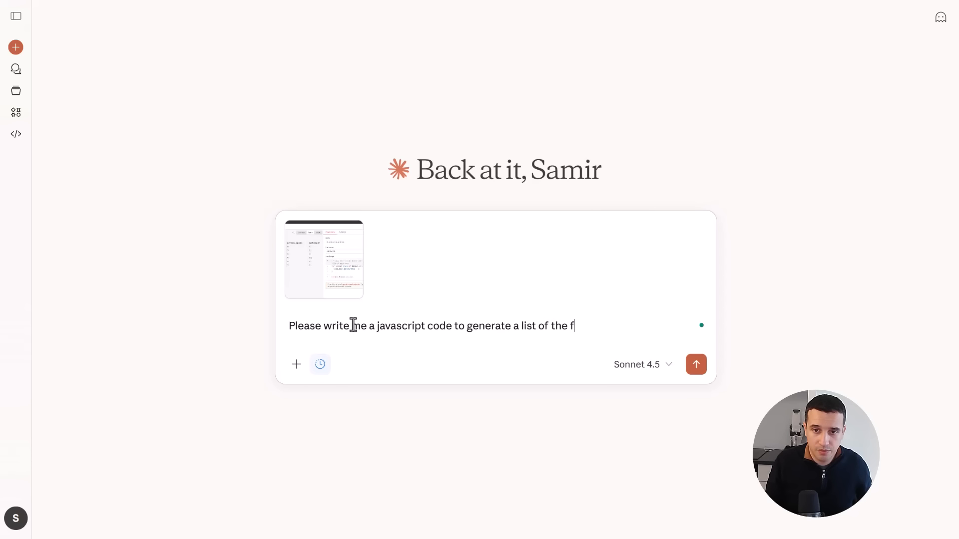
text(ruits with their )
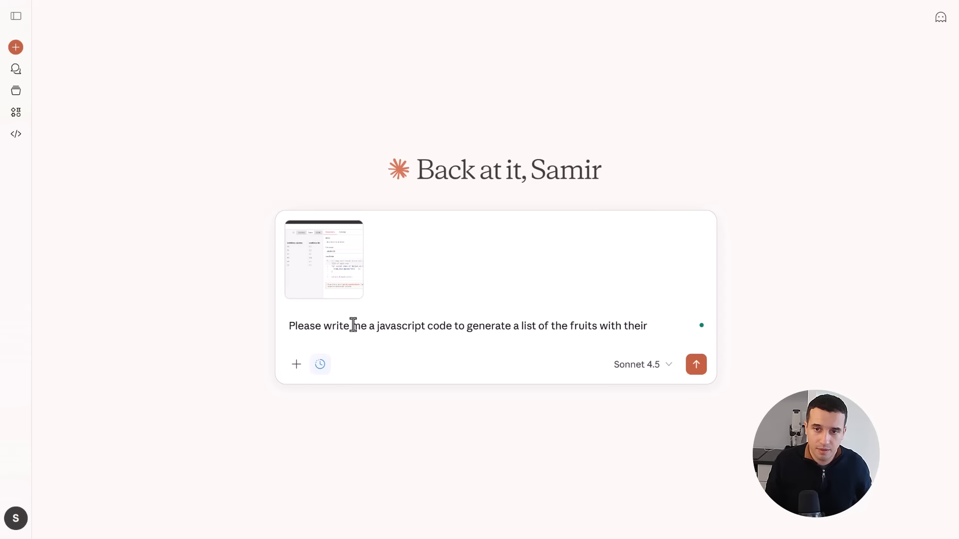
text(nutio)
key(BackSpace)
key(BackSpace)
text(rition_fat level.)
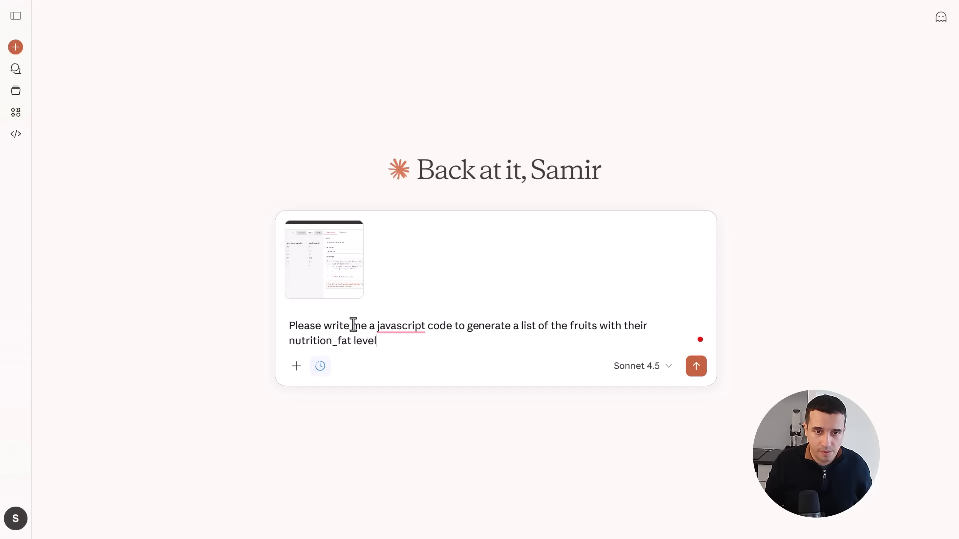
- Add the separate line "Show me how the output will look like." to the prompt and send it
key(shift+Return)
key(shift+Return)
text(Show me h)
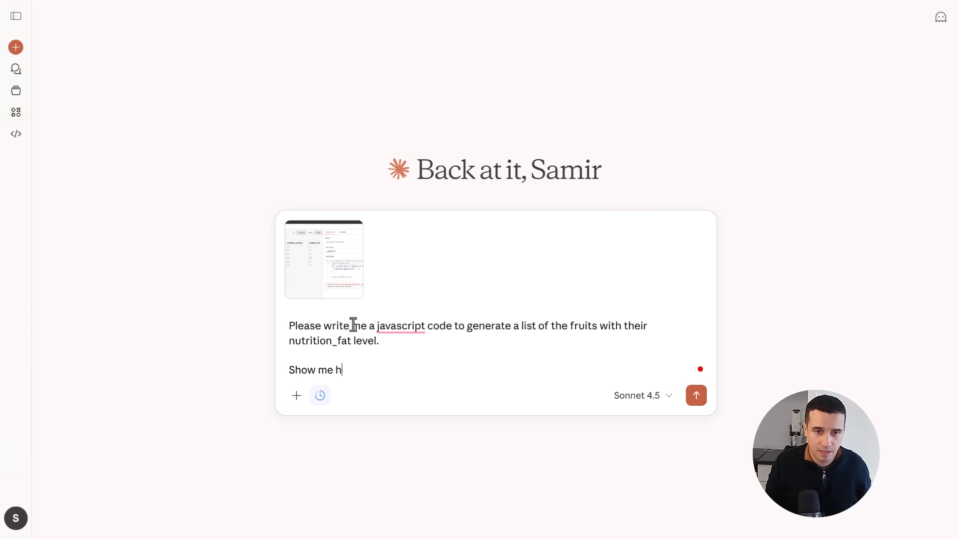
text(ow the putpu)
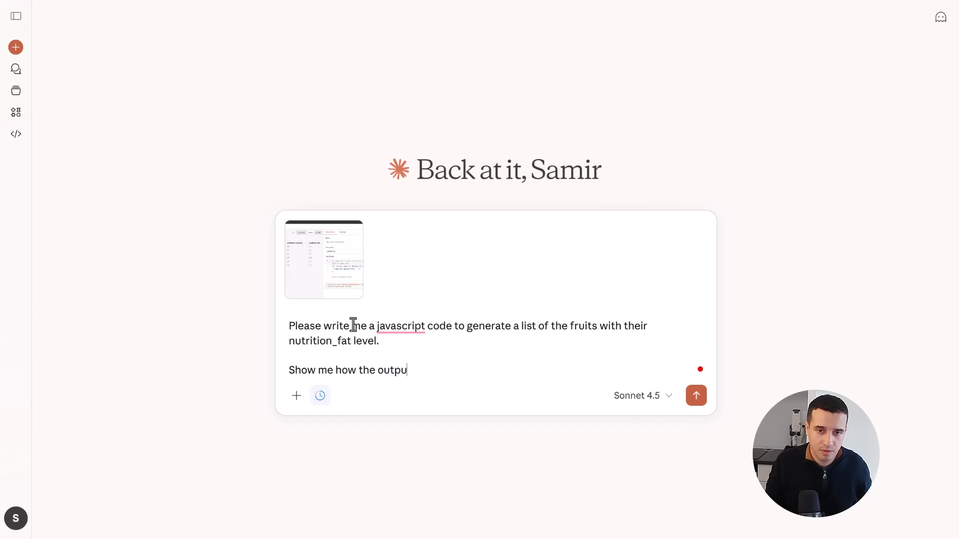
text(t will look like.)
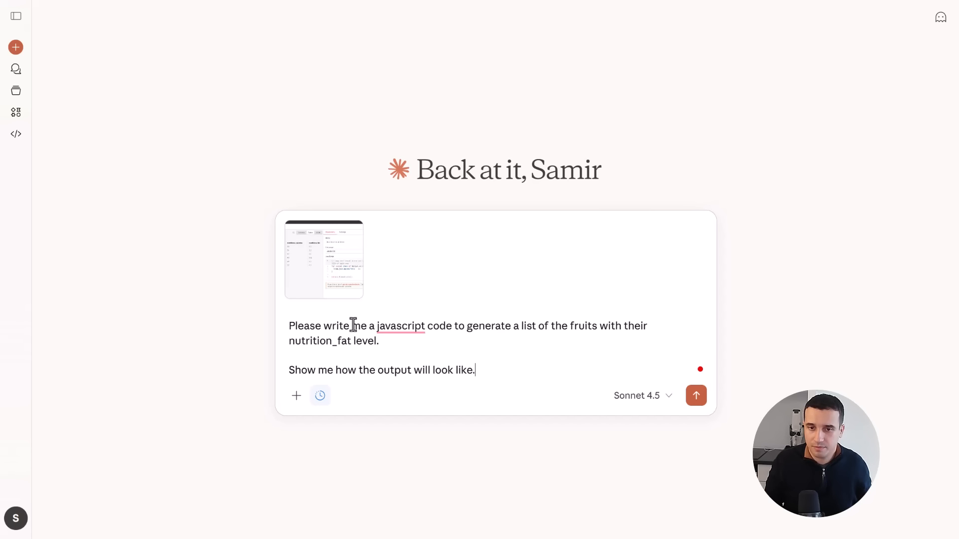
key(Return)
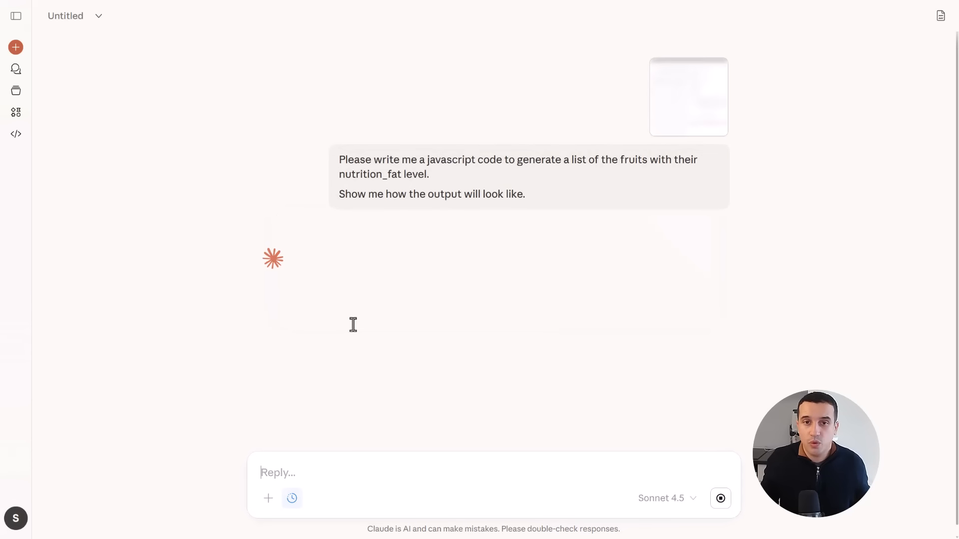
- Review the generated JavaScript versions and the expected table and JSON output in Claude's reply
scroll(525, 333, down, 3)
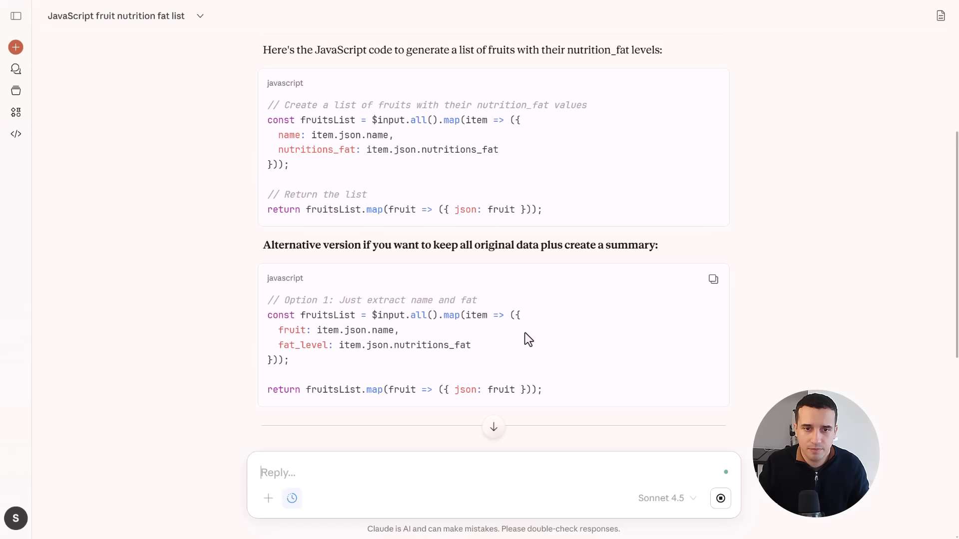
scroll(525, 333, down, 2)
scroll(525, 332, down, 3)
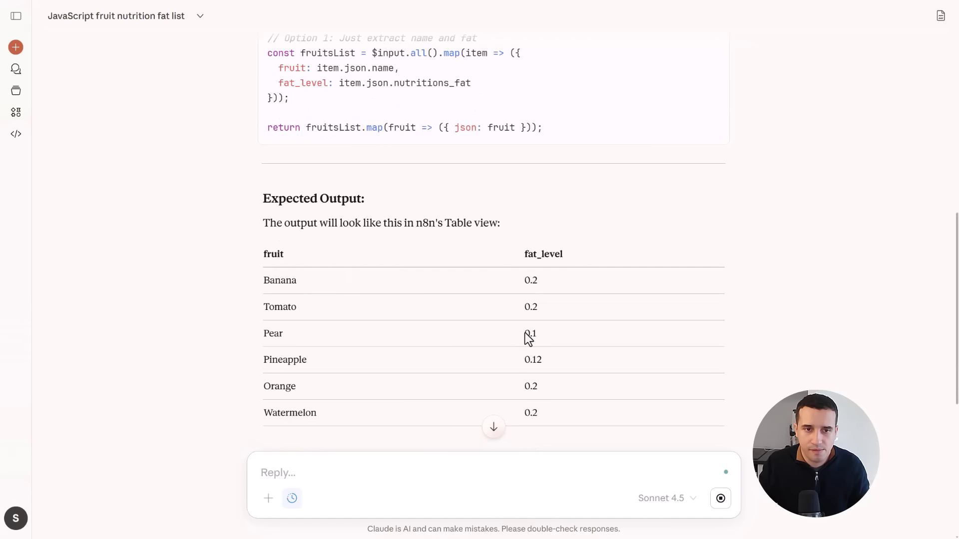
scroll(525, 333, down, 3)
scroll(405, 279, down, 2)
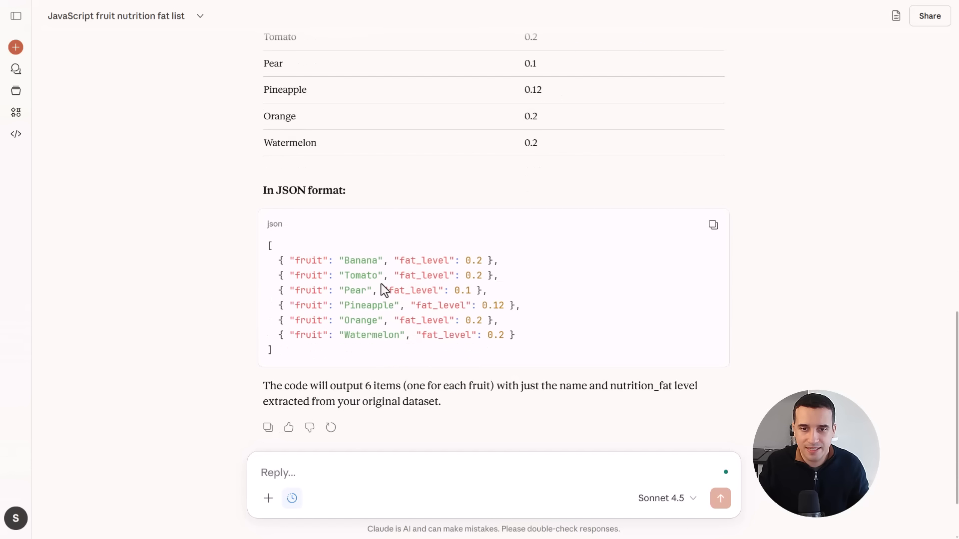
scroll(386, 285, up, 4)
scroll(445, 257, up, 4)
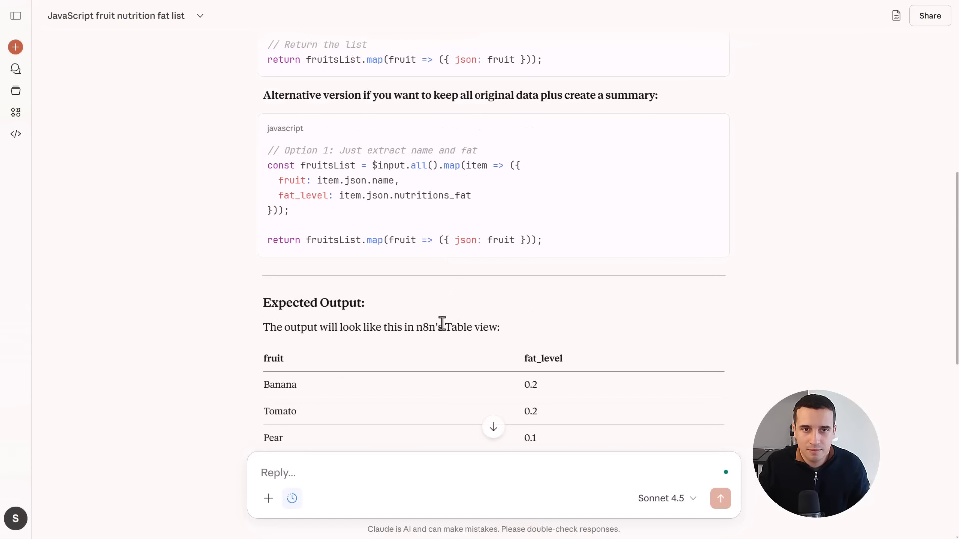
scroll(441, 323, up, 2)
scroll(442, 324, up, 3)
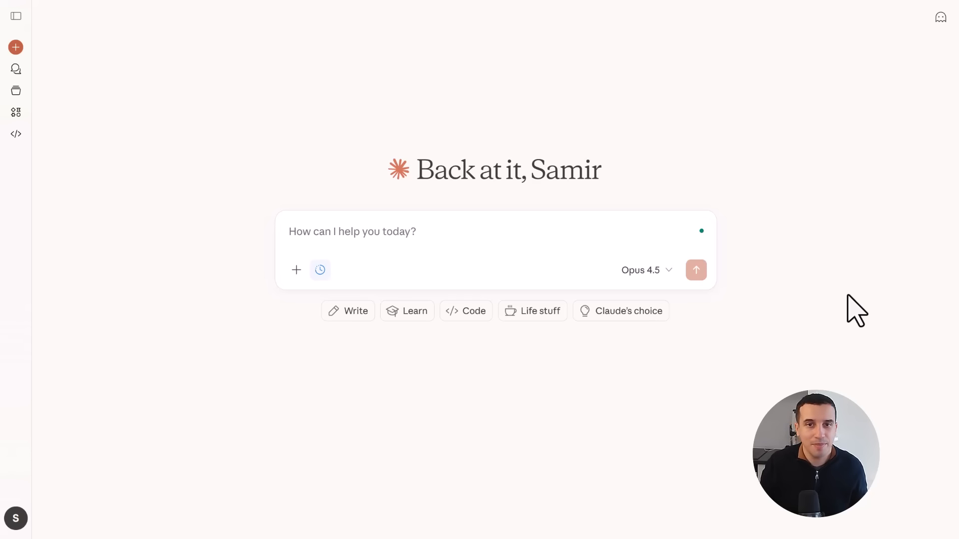
- In the new chat, paste the Code node screenshot and write "I want you to write the javascript code node to generate a list of the fruits with their nutrition_fat."
click(416, 242)
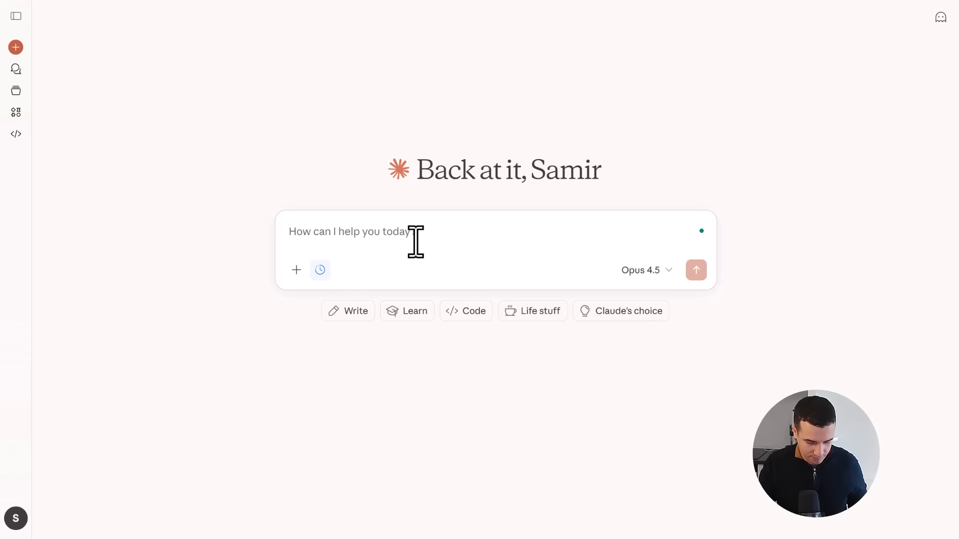
key(ctrl+v)
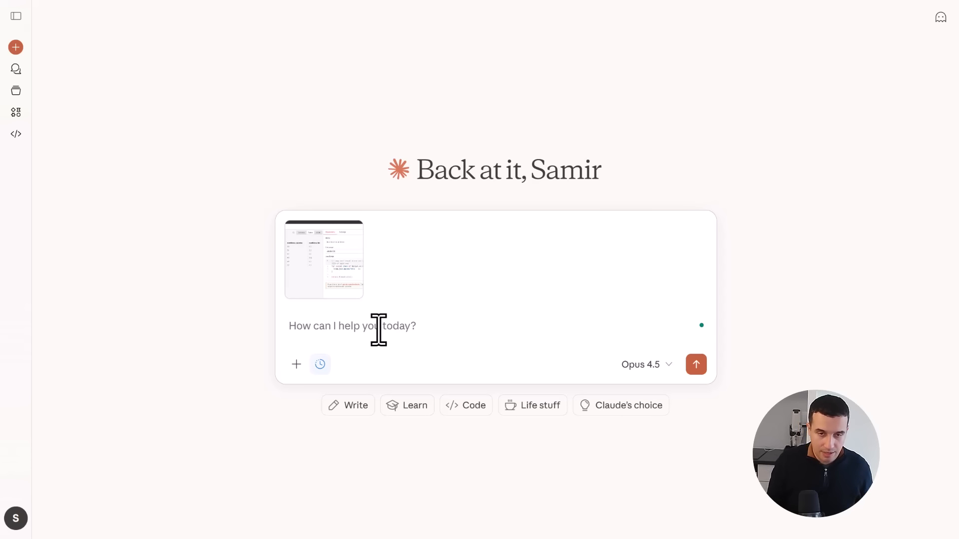
text(I want you to write the javascript code node to generate a list of the fruits with their)
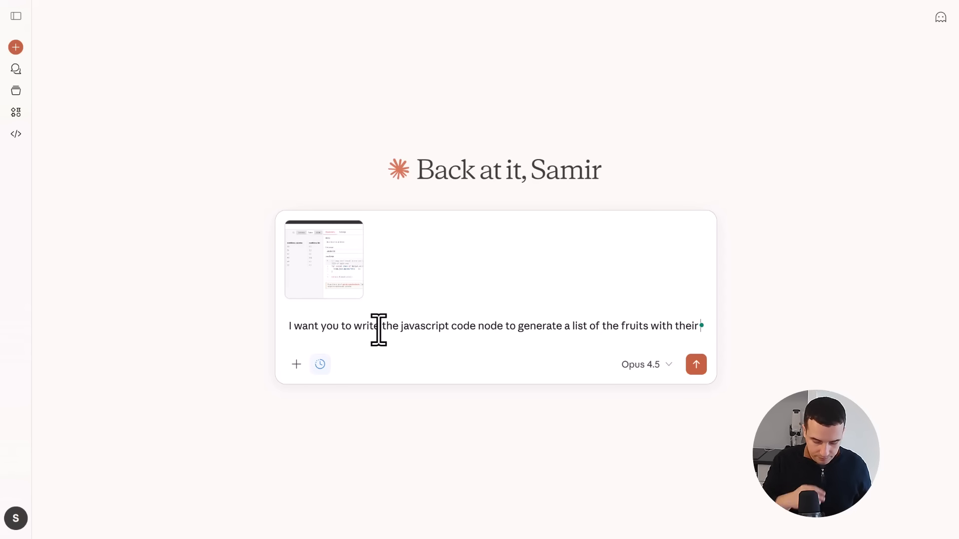
text( n)
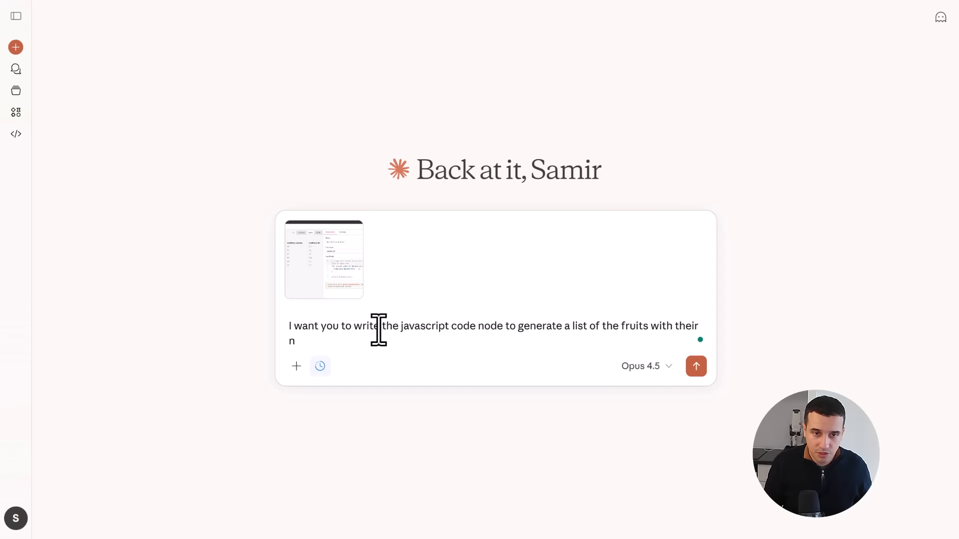
text(utrij)
key(BackSpace)
key(BackSpace)
key(BackSpace)
text(rition )
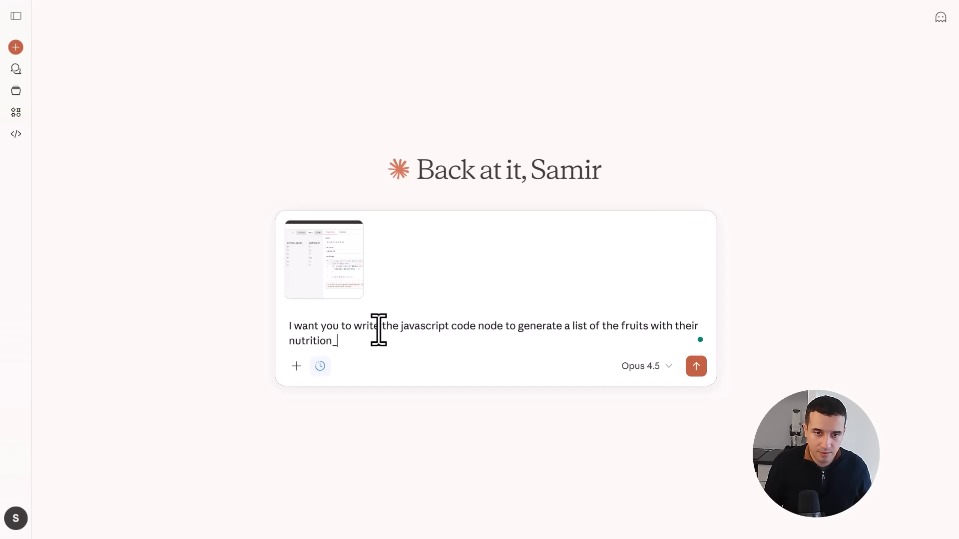
text(fat.)
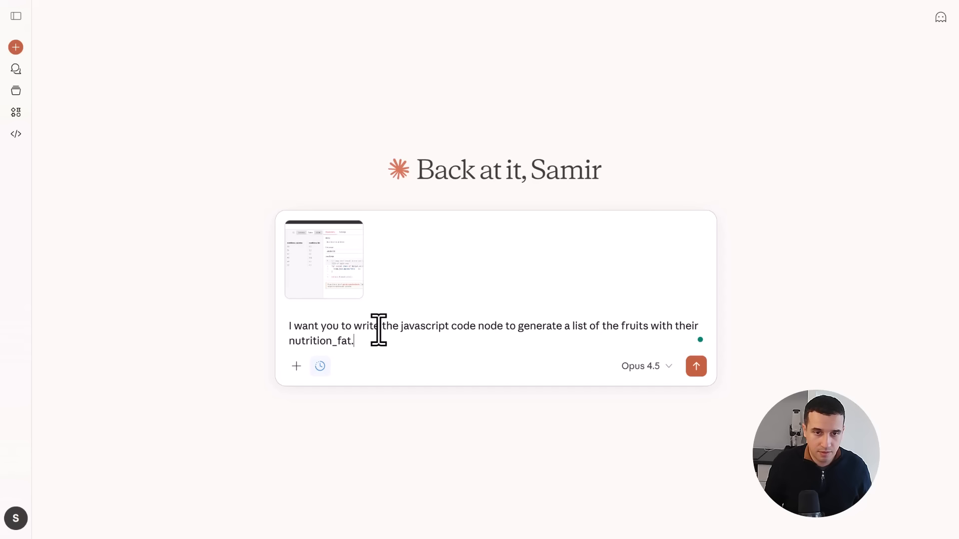
- Add a separate paragraph "It should look like this:" to the prompt and start the sample below it with [{"fruit": fruitname
key(shift+Return)
key(shift+Return)
text(It should)
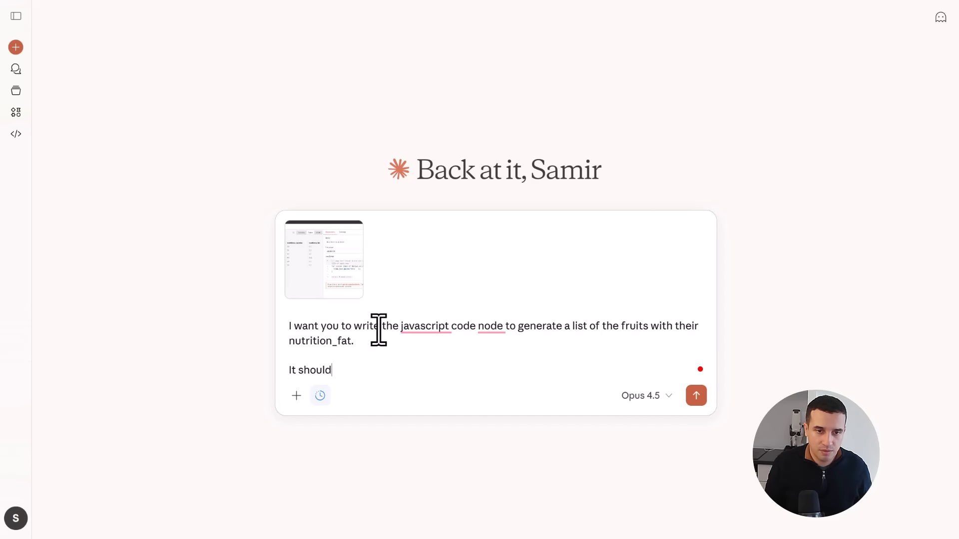
text( look like this:)
key(shift+Return)
text([)
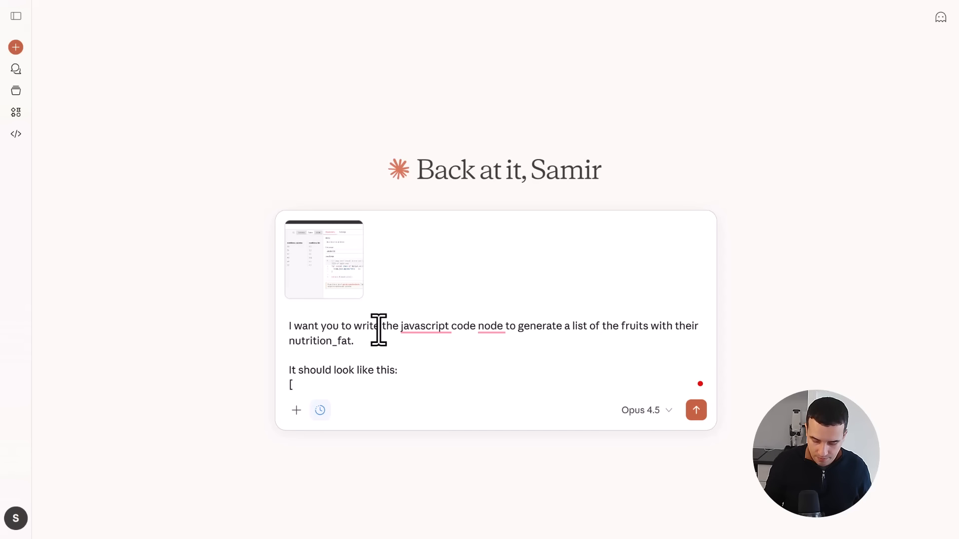
text({"fruit": )
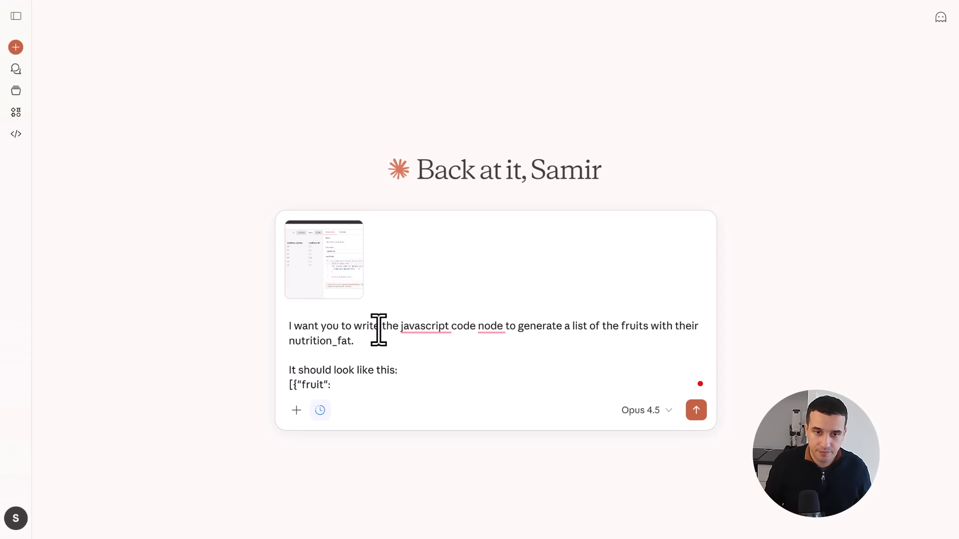
text(fre)
key(BackSpace)
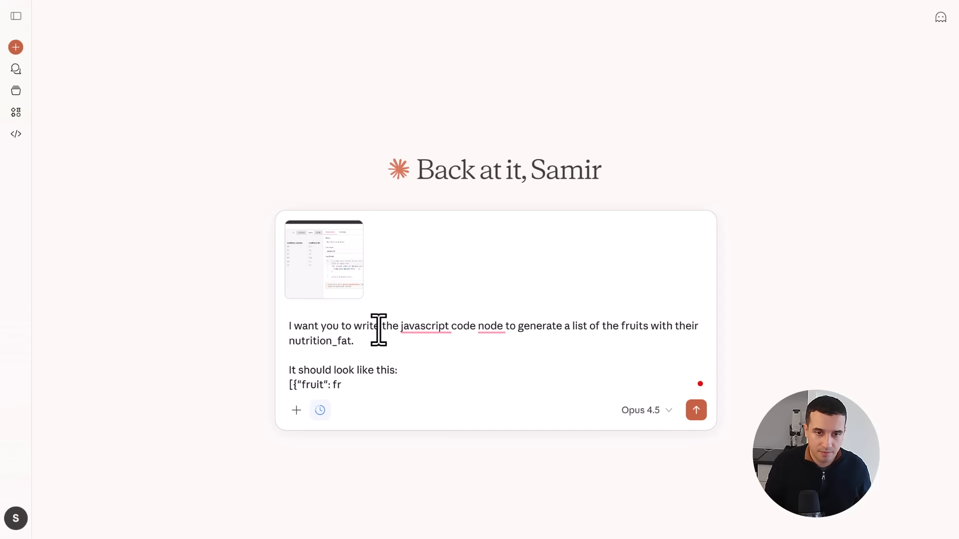
text(uitname)
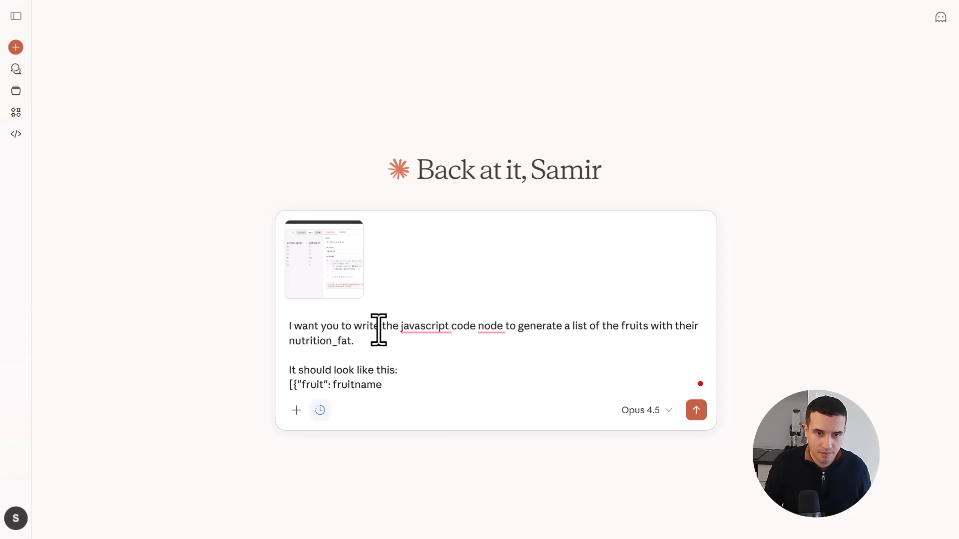
text(, "nutr)
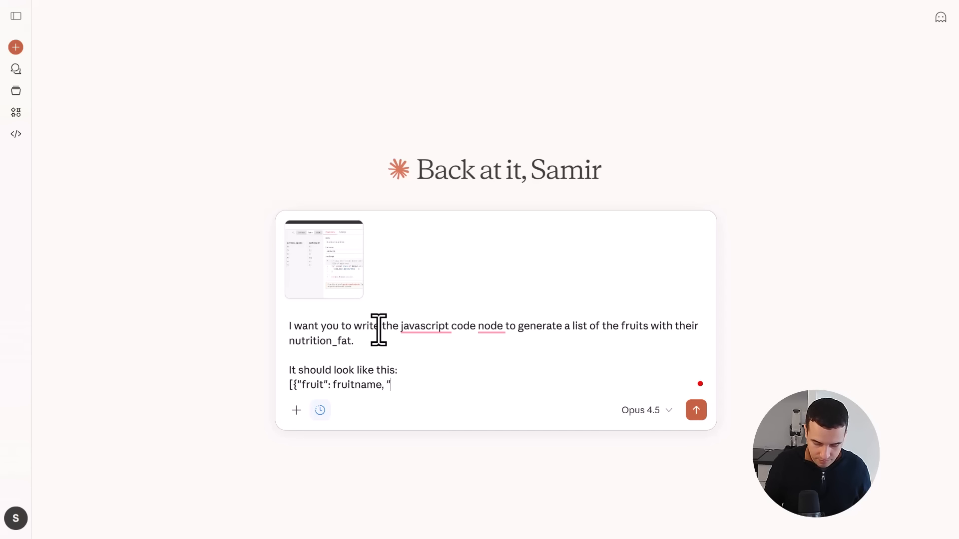
text(ition)
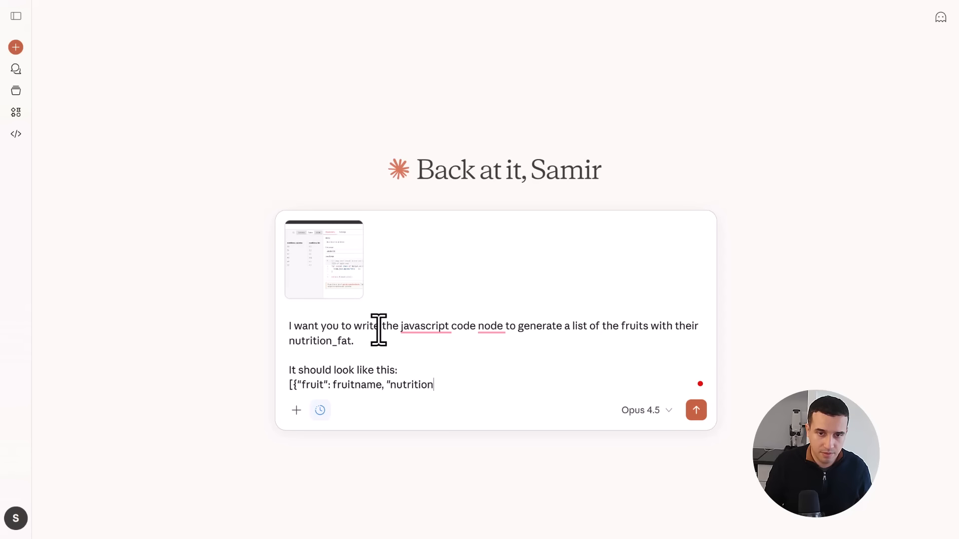
text(_fat":)
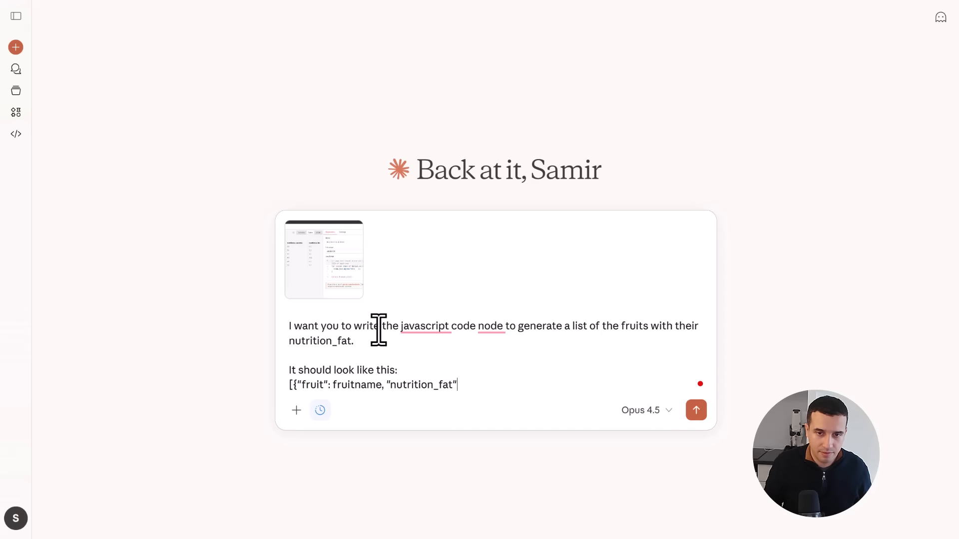
text(0.)
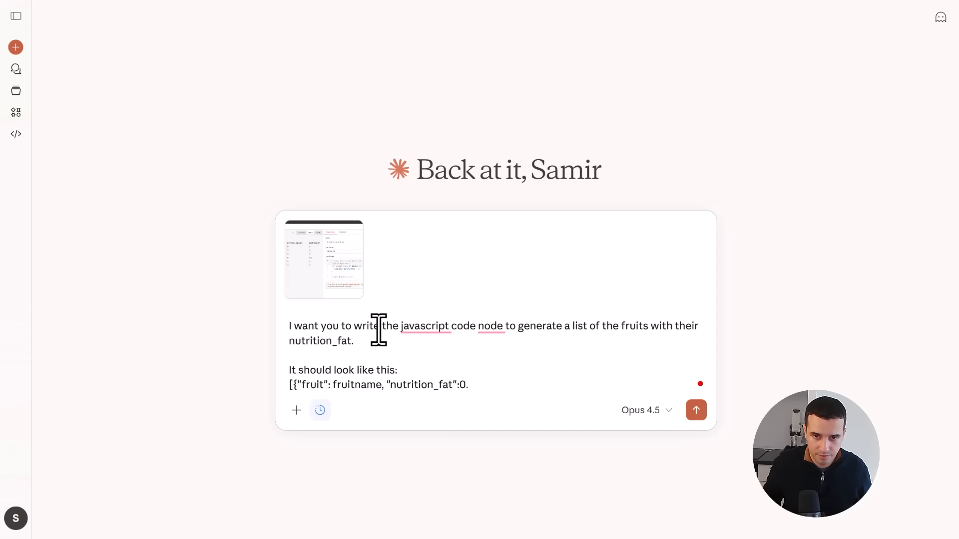
text(2, ....])
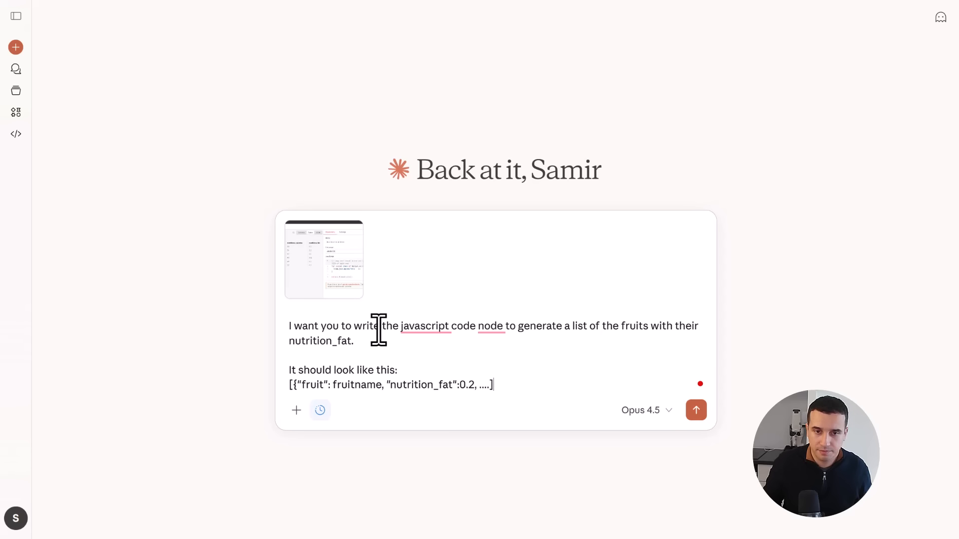
- Add the closing paragraph "Please give me the code and show me how the results will look like." and send the prompt
key(shift+Return)
key(shift+Return)
text(P)
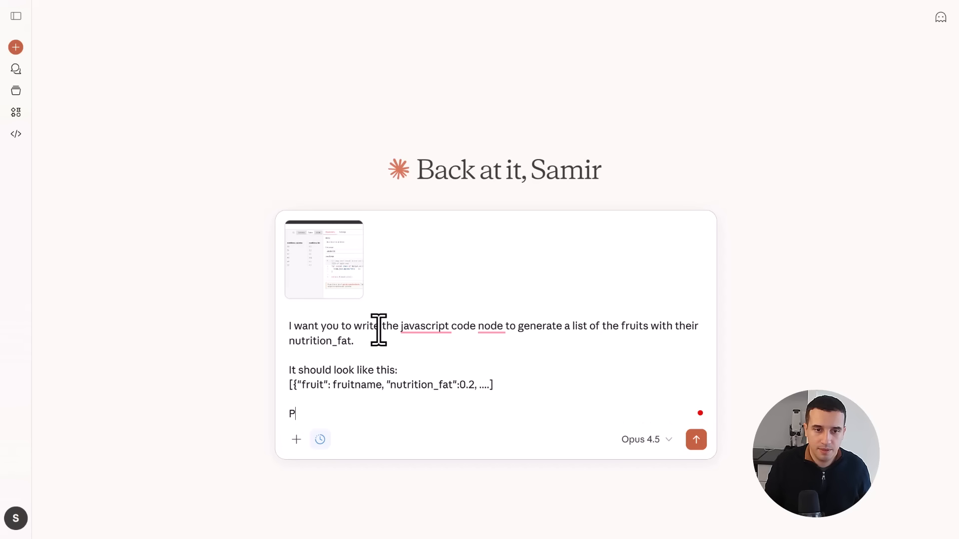
text(lease give)
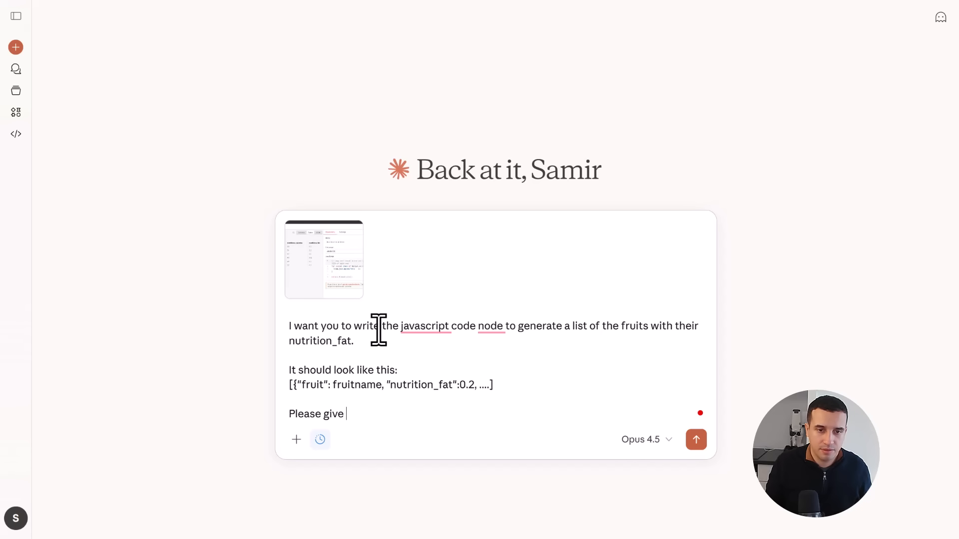
text( met he)
key(BackSpace)
key(BackSpace)
key(BackSpace)
key(BackSpace)
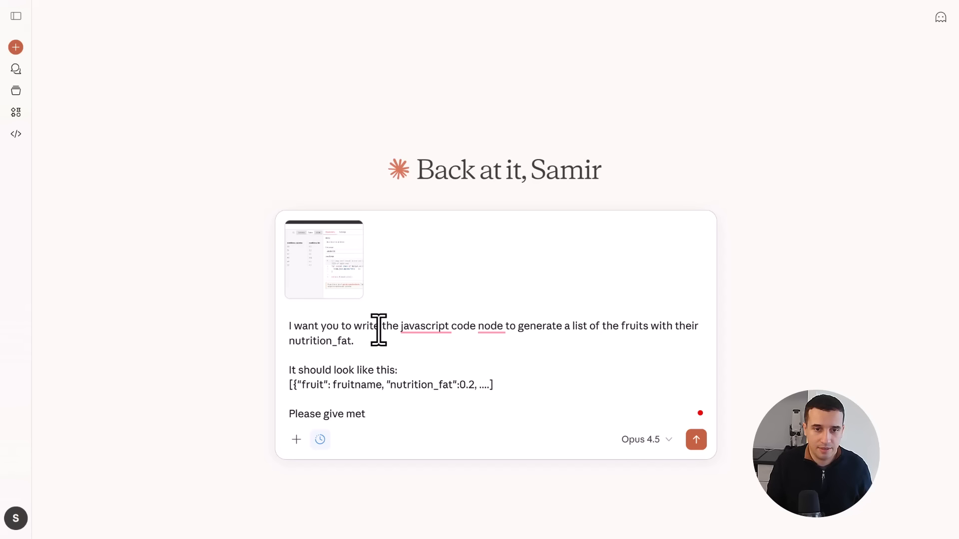
text(the code and )
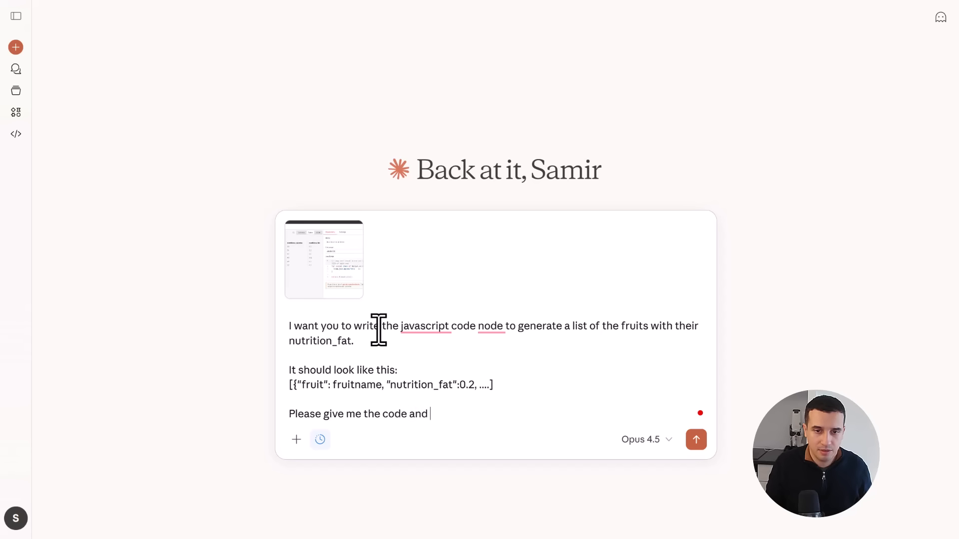
text(show me how the resul)
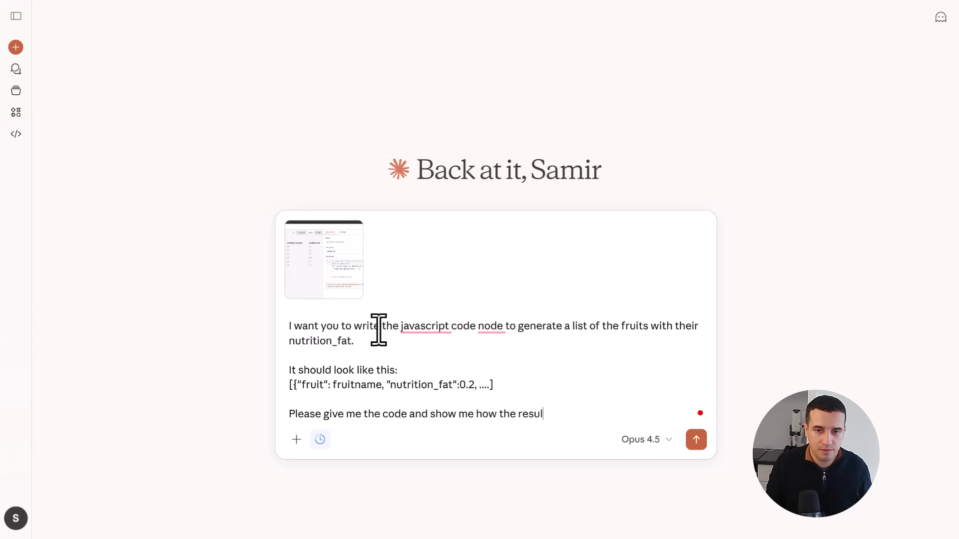
text(ts will look like.)
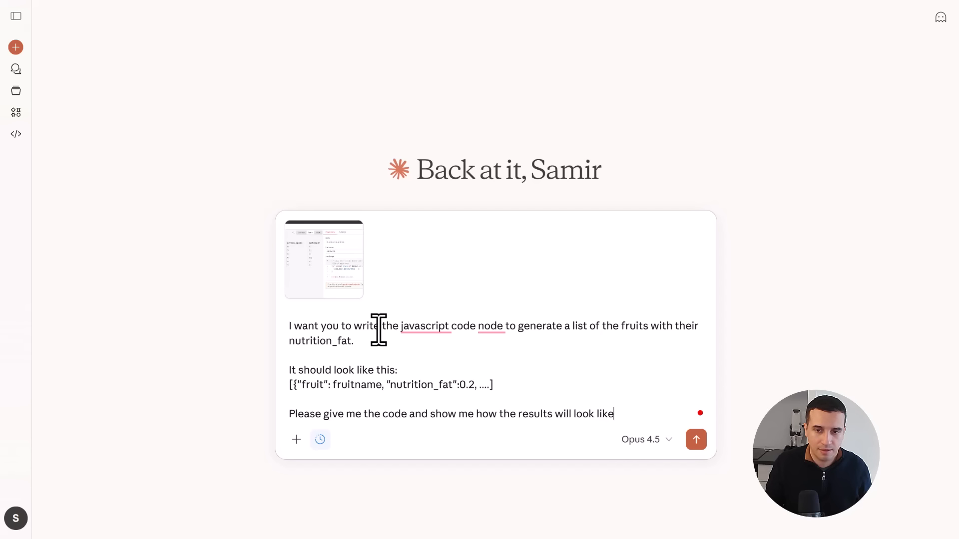
key(Return)
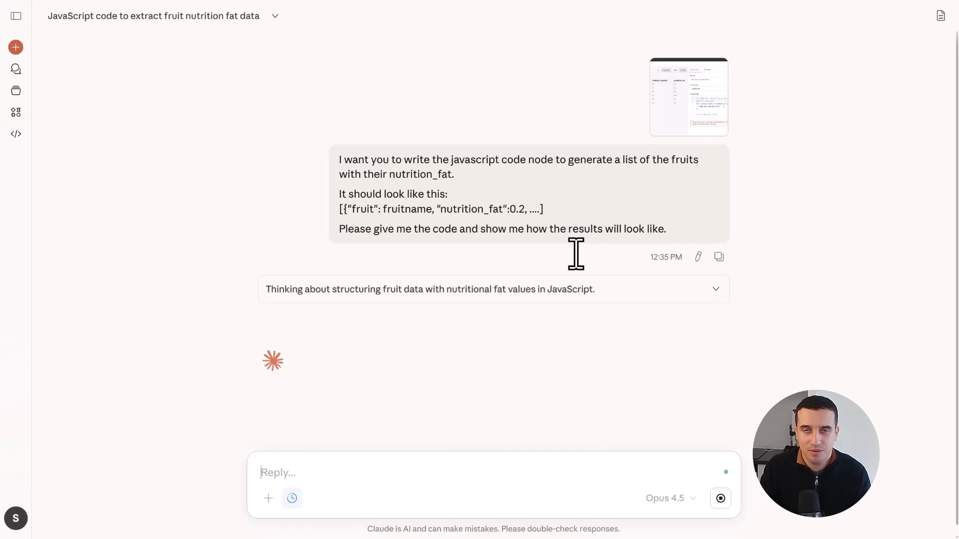
- Review the new Code node script, its expected JSON output and the concise map() version in the reply
scroll(678, 218, down, 4)
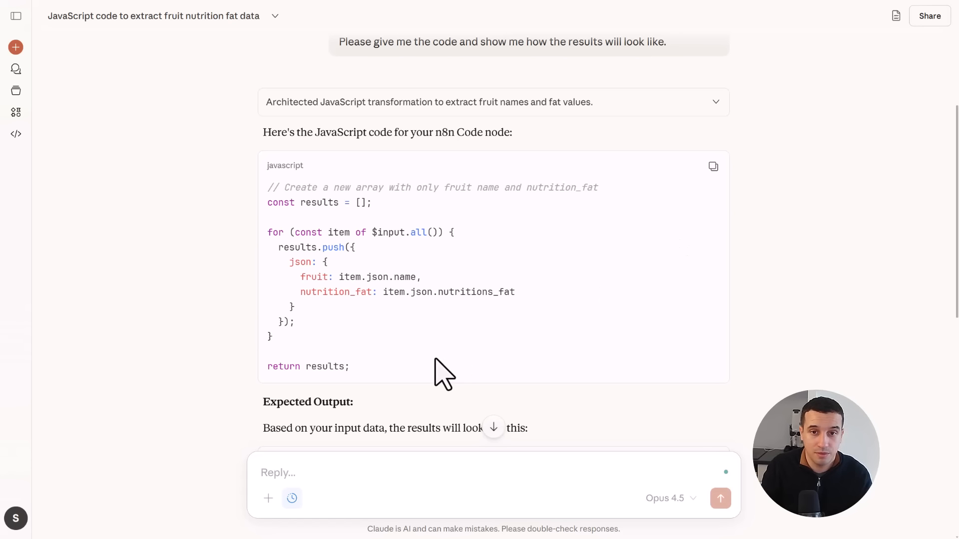
scroll(434, 368, down, 3)
scroll(470, 390, down, 2)
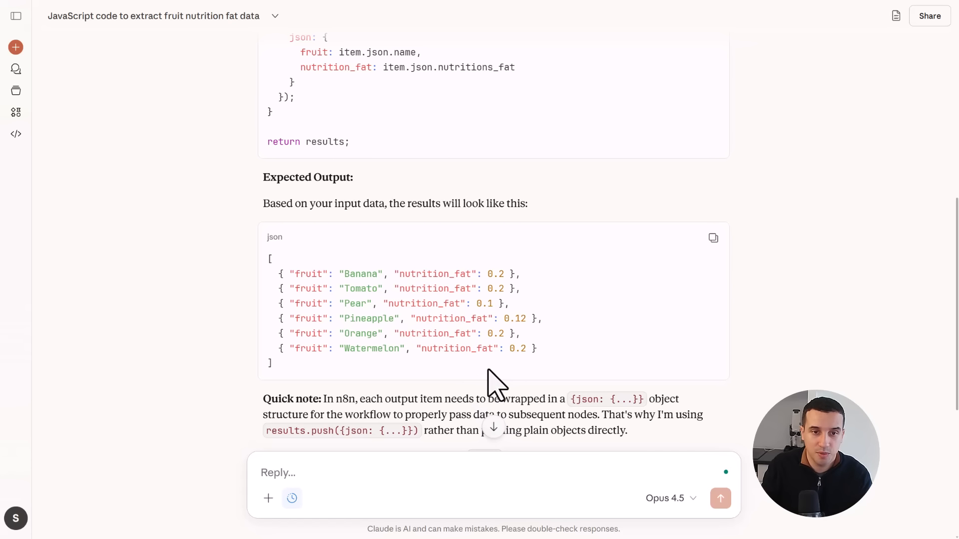
scroll(492, 385, down, 2)
scroll(489, 371, down, 1)
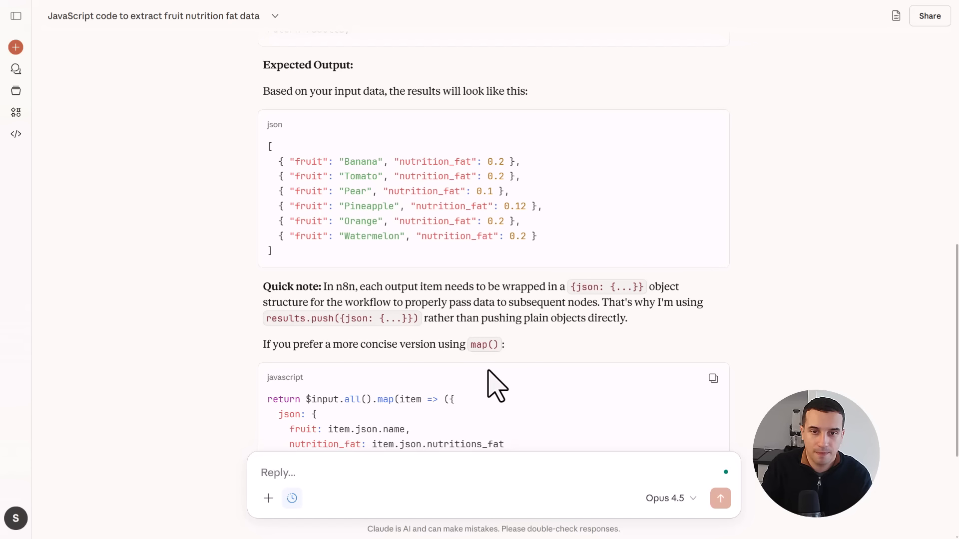
scroll(396, 342, up, 8)
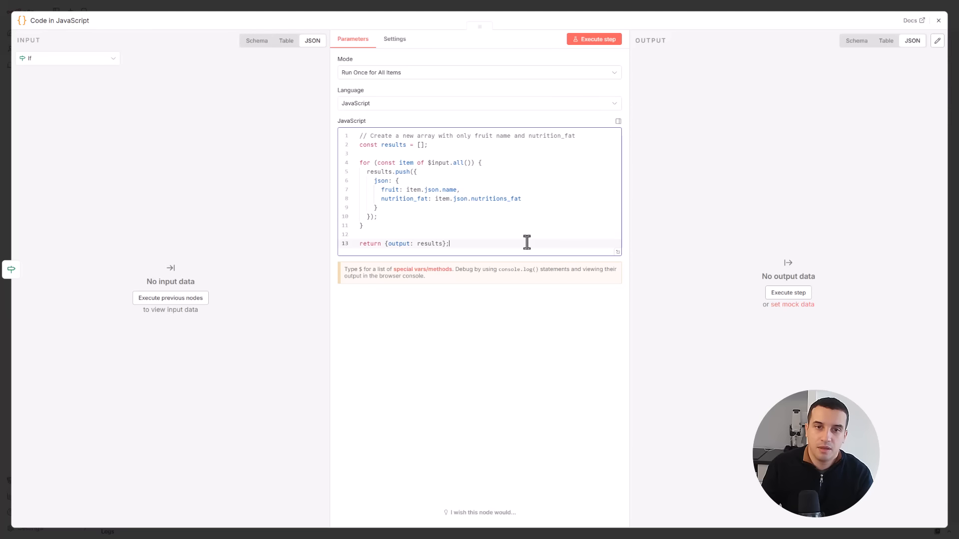
- In n8n, execute the Code in JavaScript node with the script that returns {output: results}
right_click(524, 245)
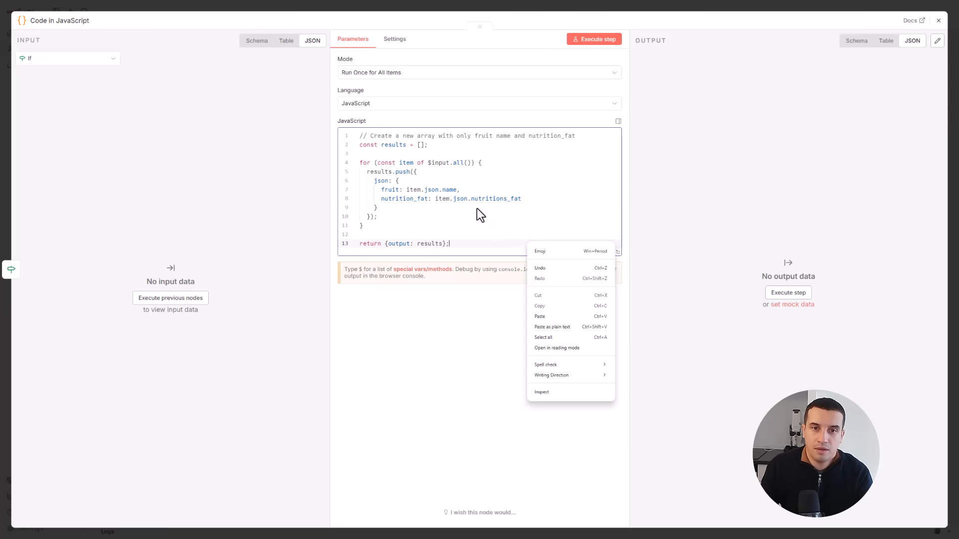
click(473, 207)
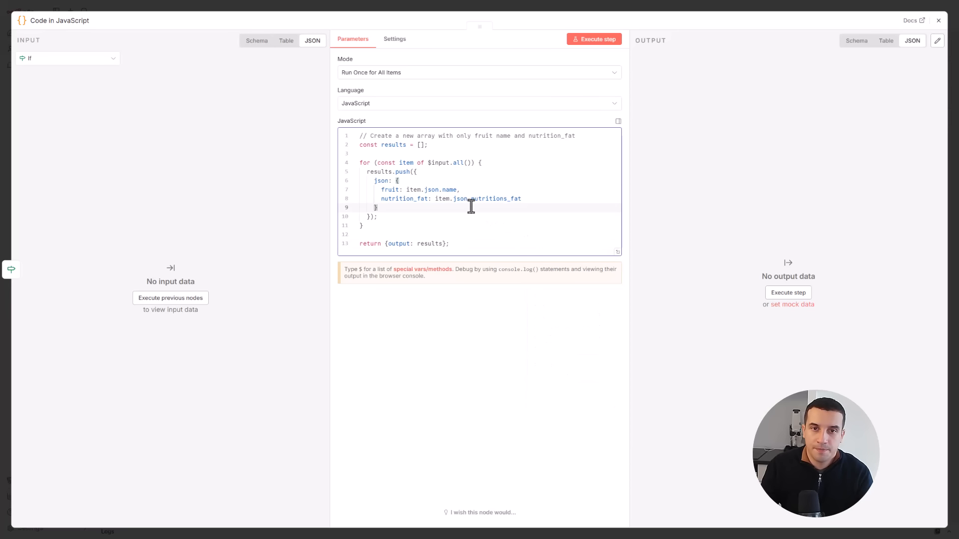
click(591, 39)
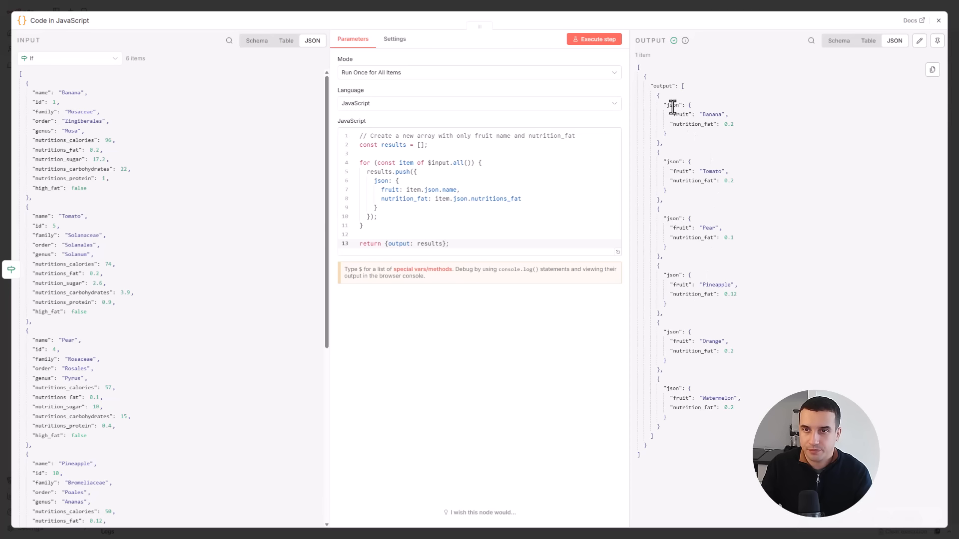
- Remove the output key from the script's last line so it reads return {results}; and execute the node
drag(654, 95, 708, 427)
click(708, 427)
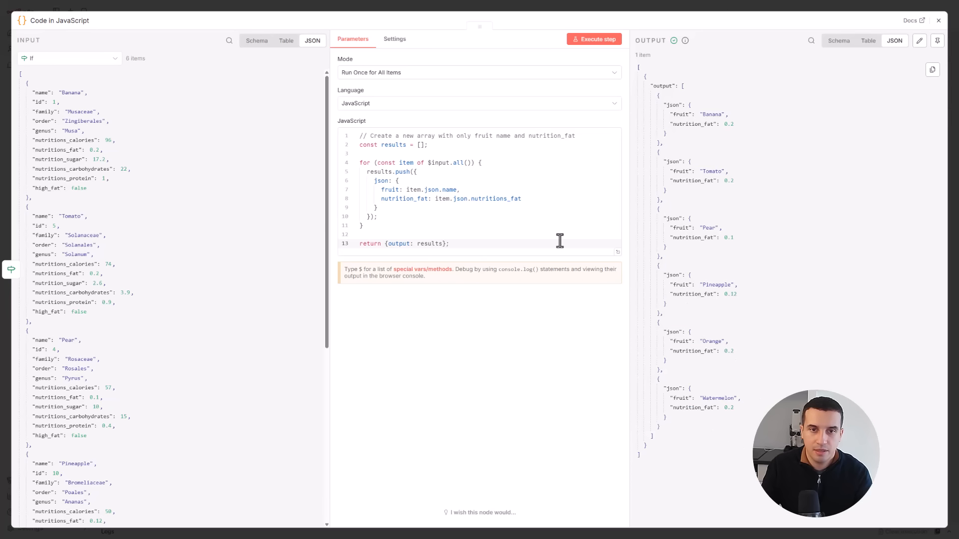
click(499, 217)
double_click(397, 243)
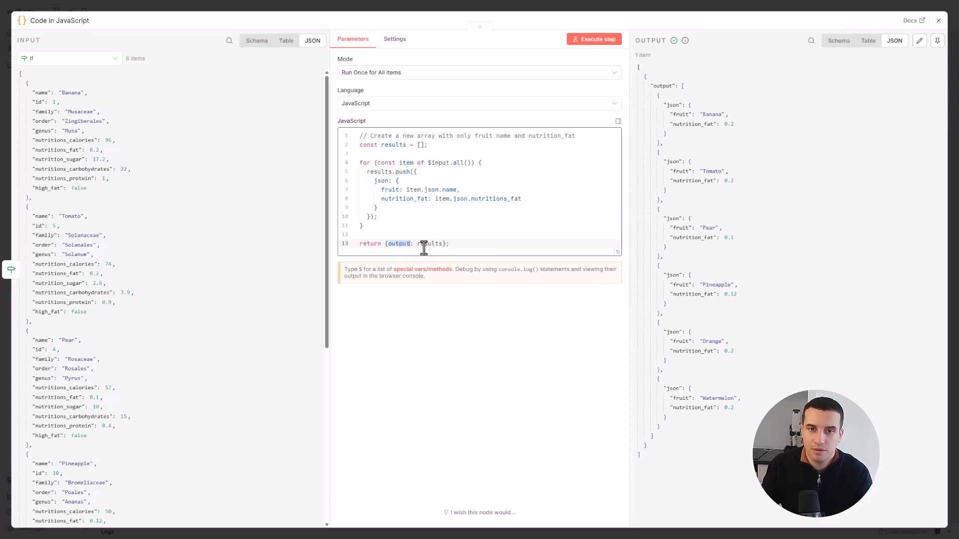
drag(417, 244, 387, 248)
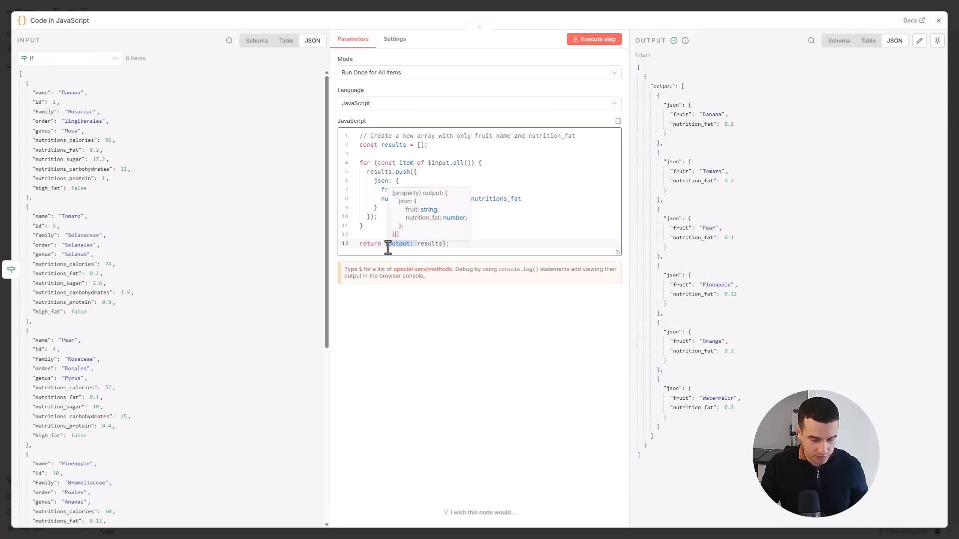
key(BackSpace)
click(598, 42)
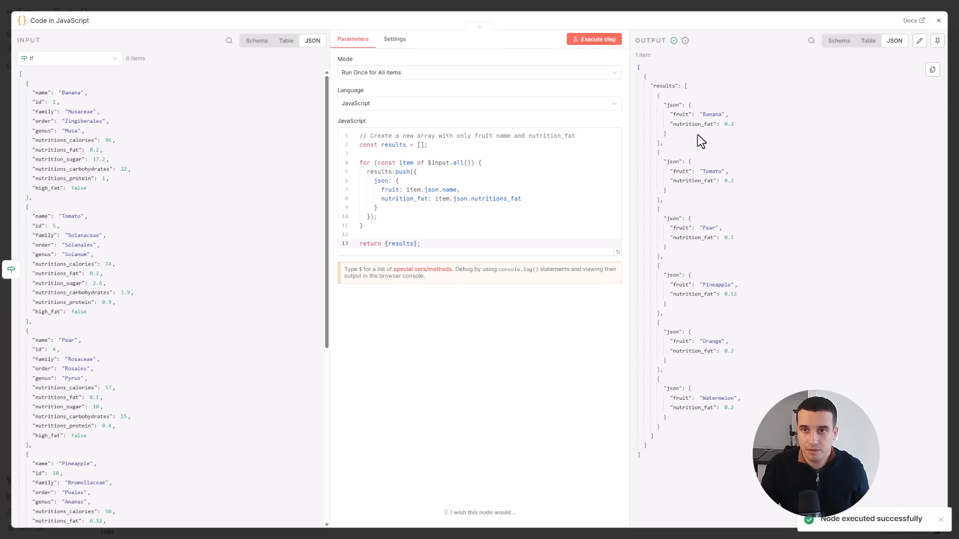
- Strip the curly braces from the last line so it reads return results; and execute the node again
click(389, 245)
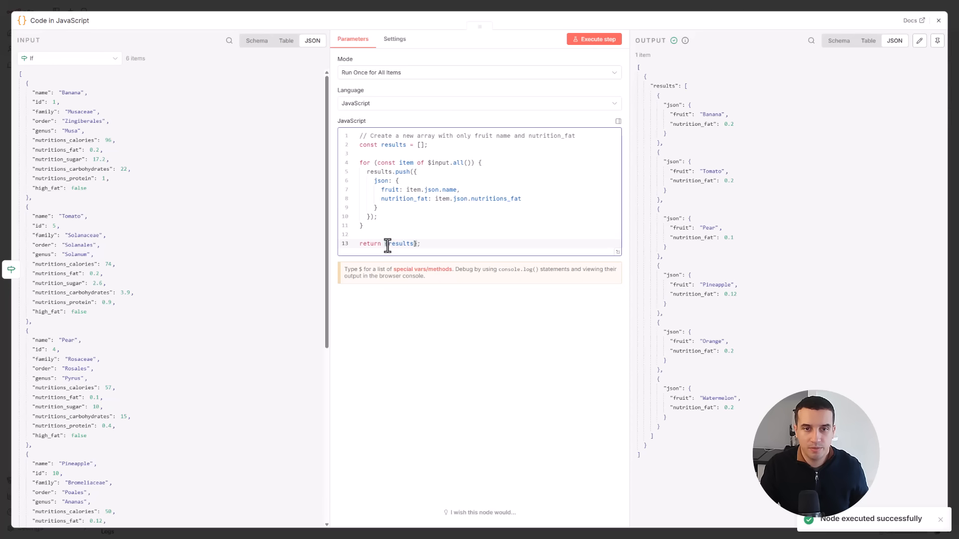
key(BackSpace)
click(413, 243)
key(BackSpace)
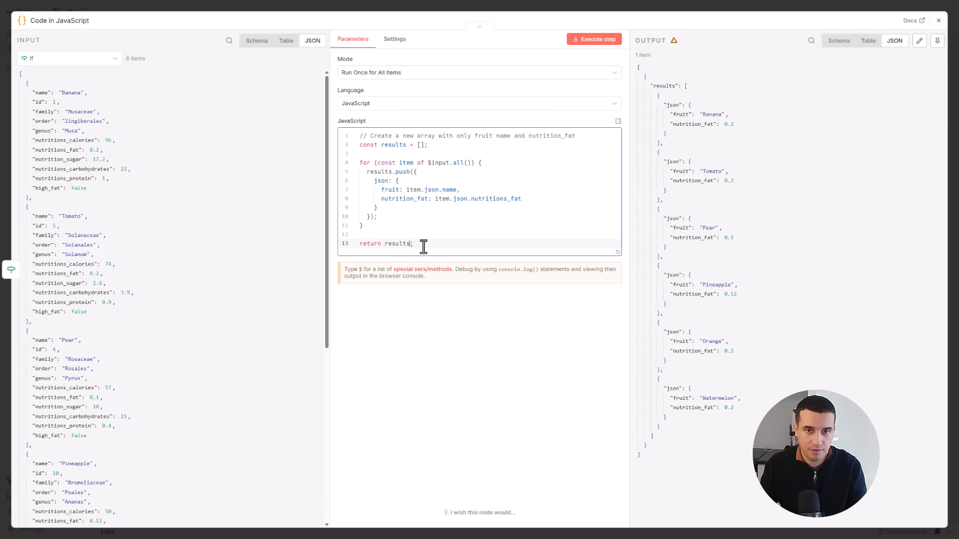
click(428, 235)
click(591, 40)
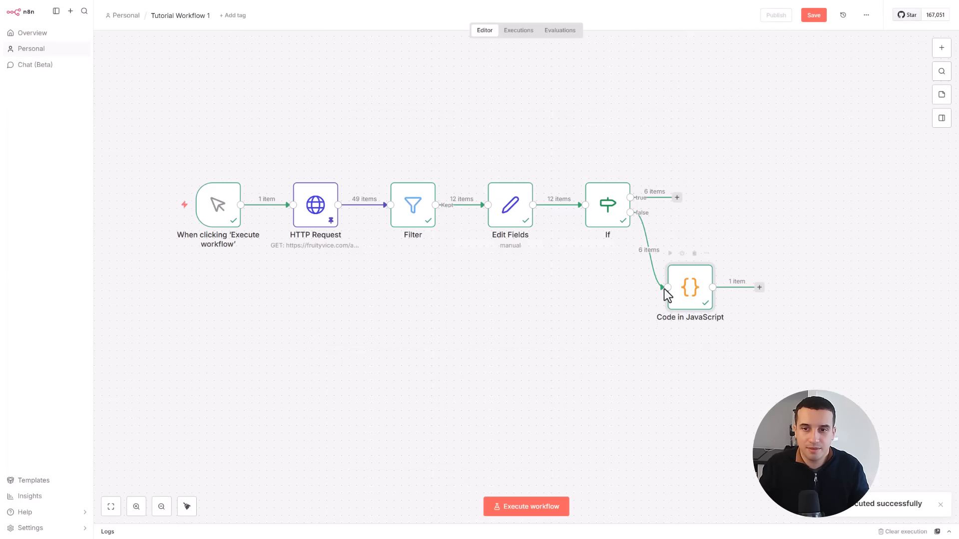
- Add an AI Agent node after the Code in JavaScript node
click(761, 293)
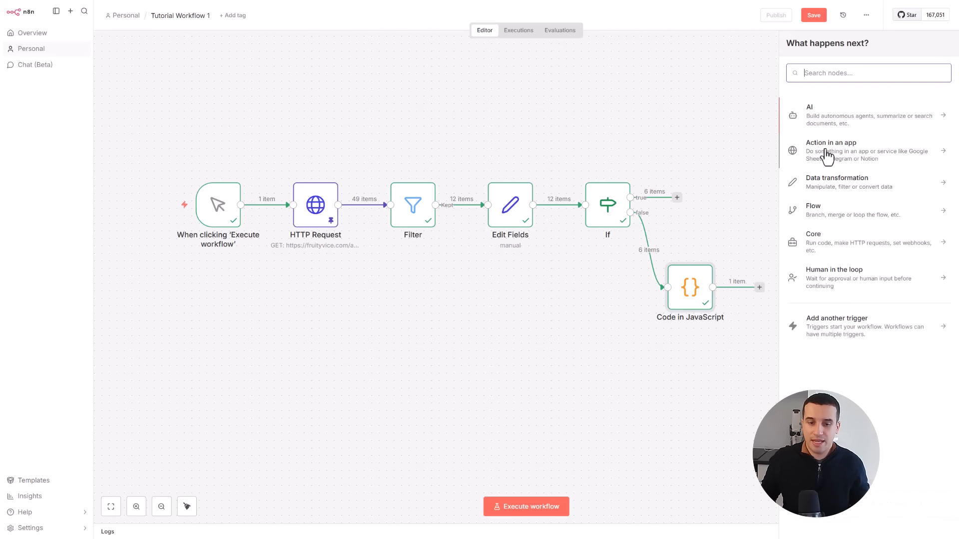
text(ai gent)
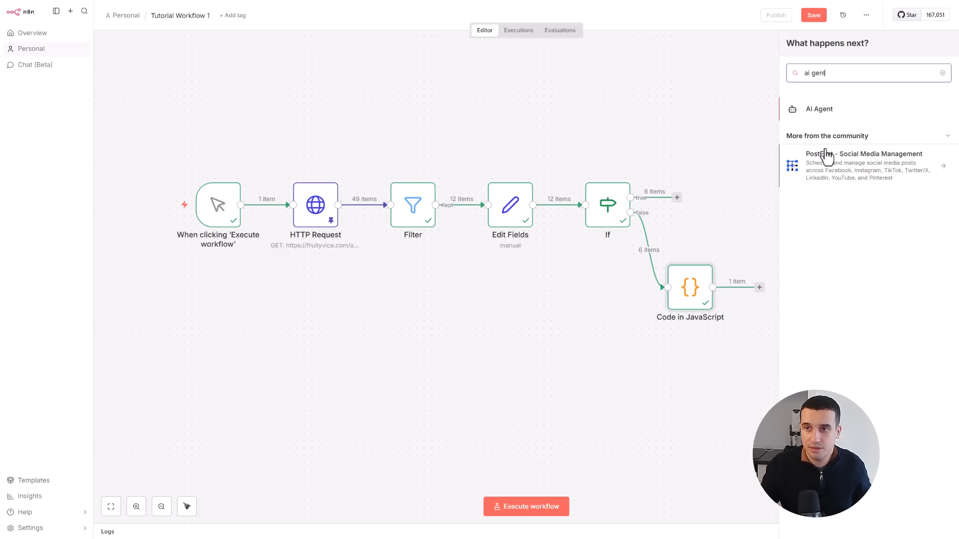
key(Return)
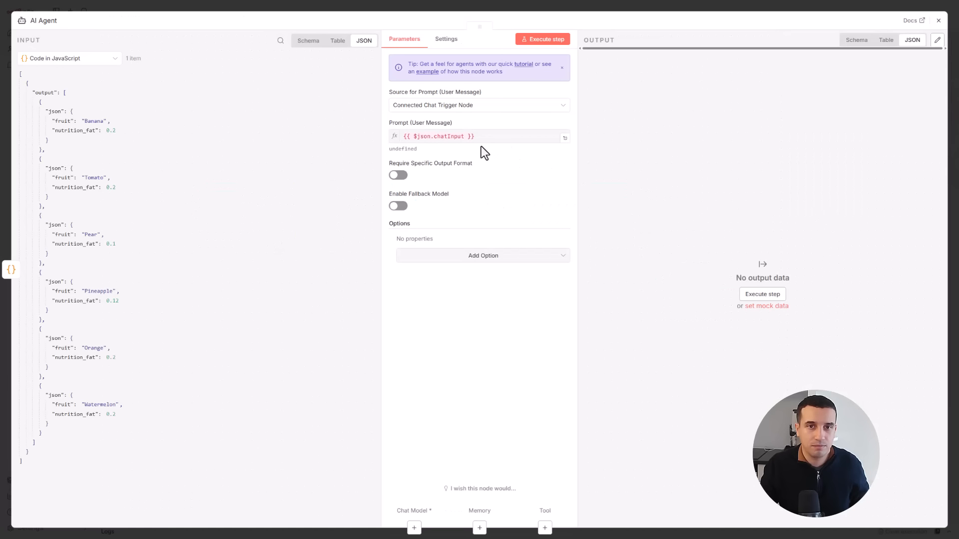
- Set the agent's prompt source to Define below and use the Code node's output field, {{ $json.output }}, as the user message
click(453, 106)
click(428, 175)
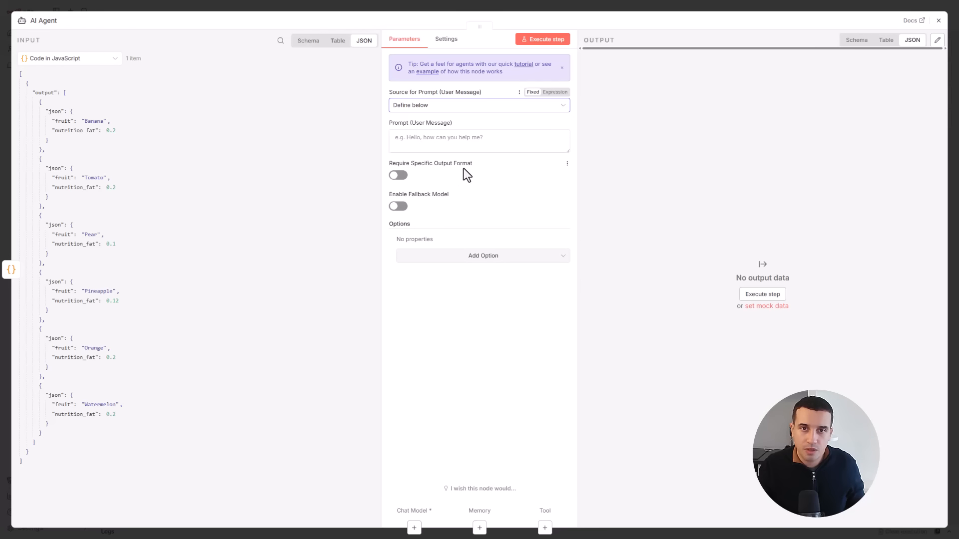
click(470, 138)
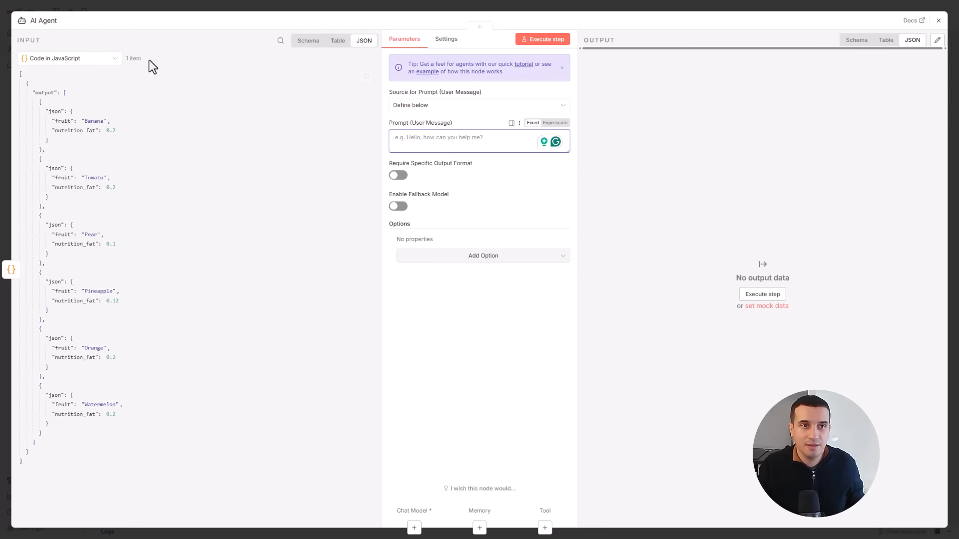
click(313, 39)
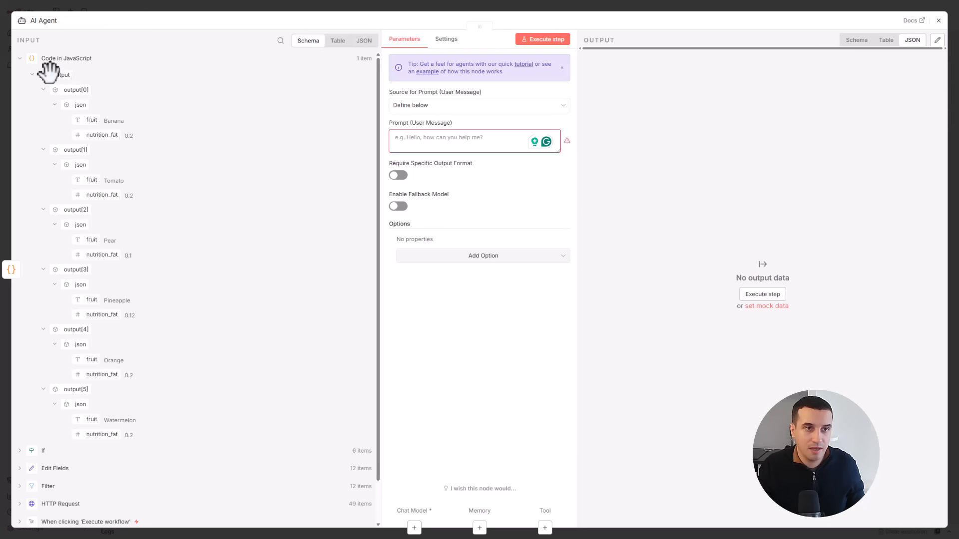
drag(50, 72, 424, 138)
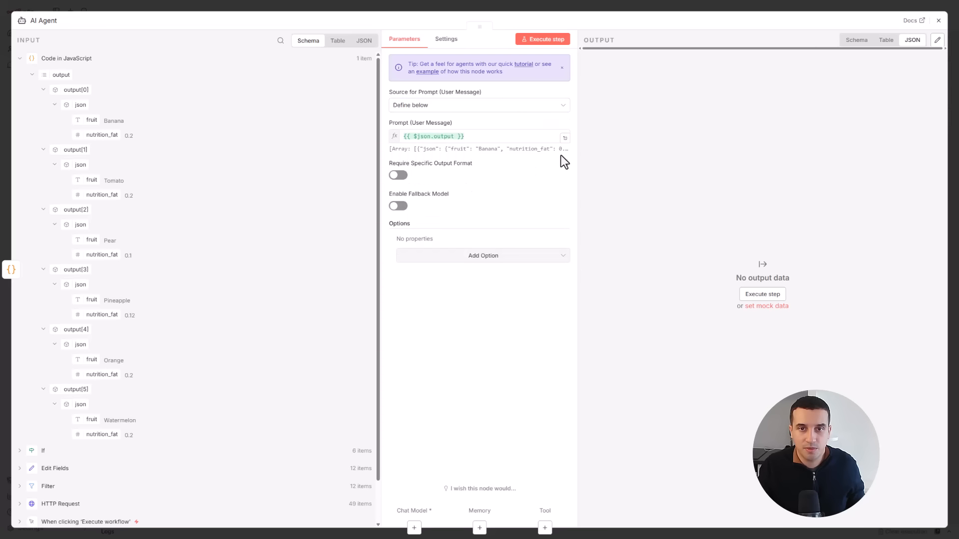
- Examine the resolved user message in the expression editor and copy the full fruit array from its result
click(565, 139)
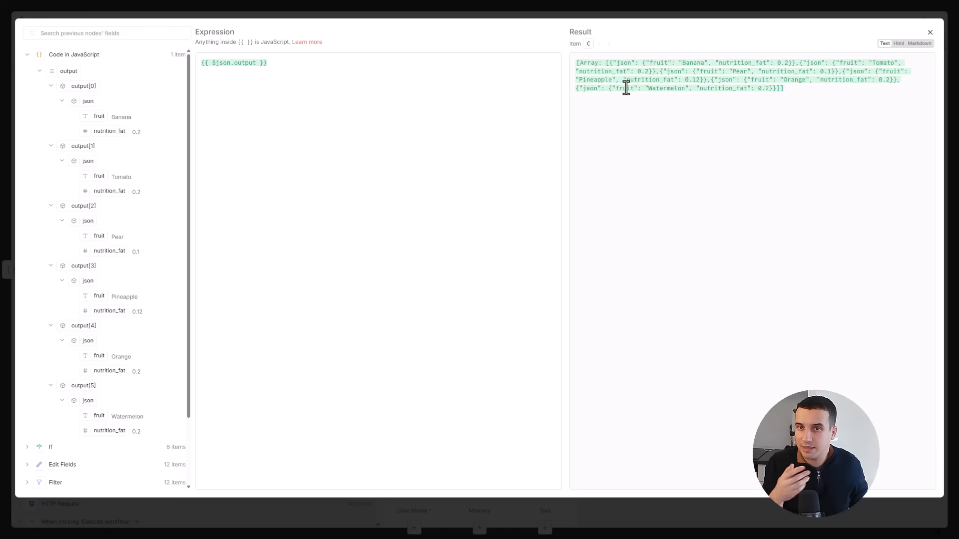
click(931, 34)
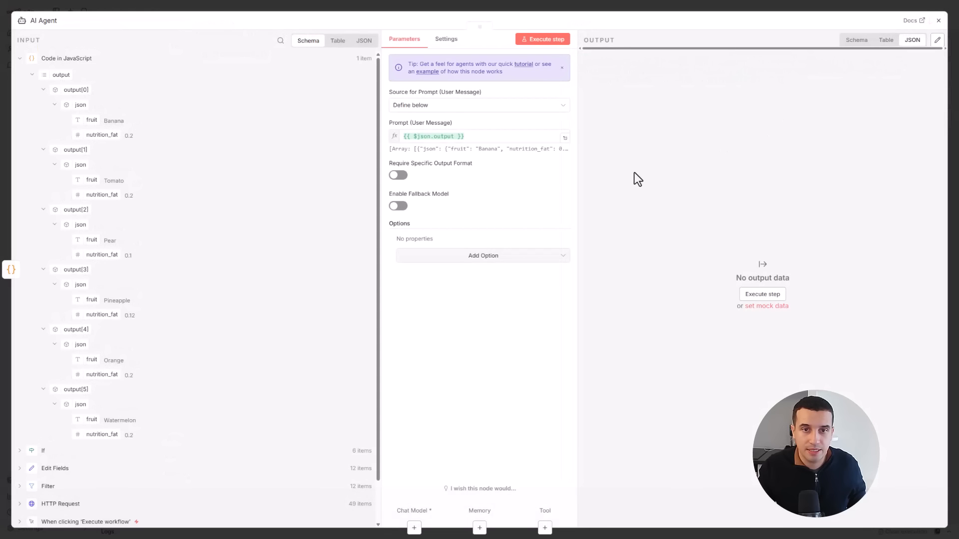
click(487, 140)
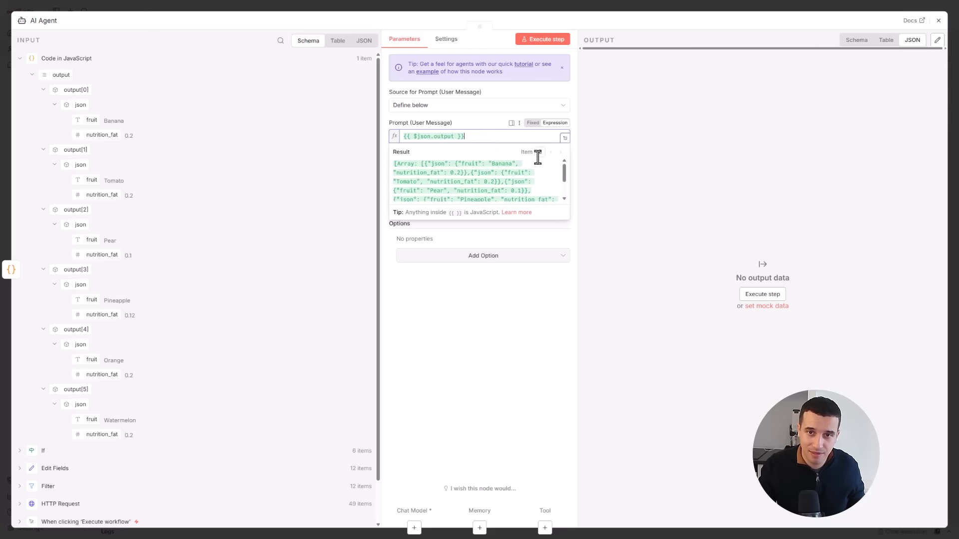
click(564, 138)
drag(793, 89, 531, 31)
key(ctrl+c)
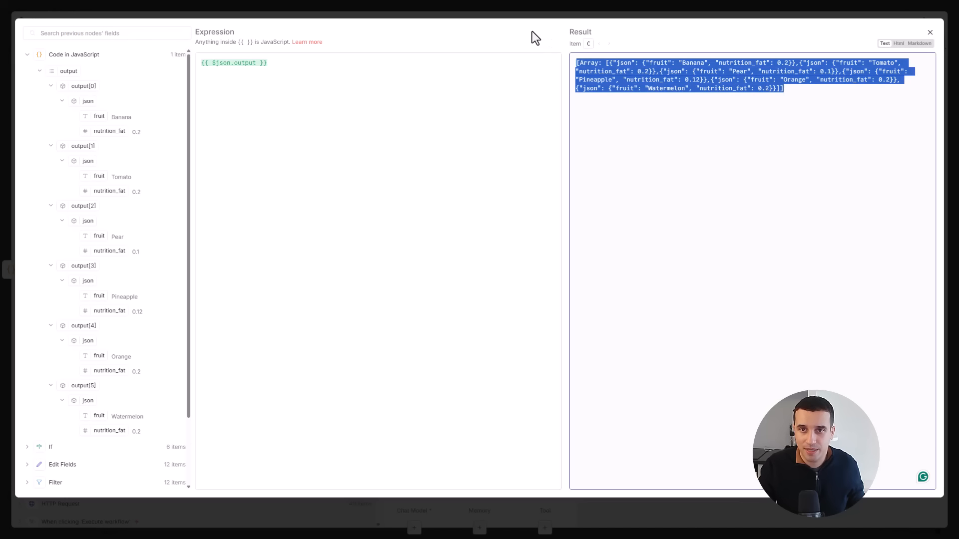
click(797, 89)
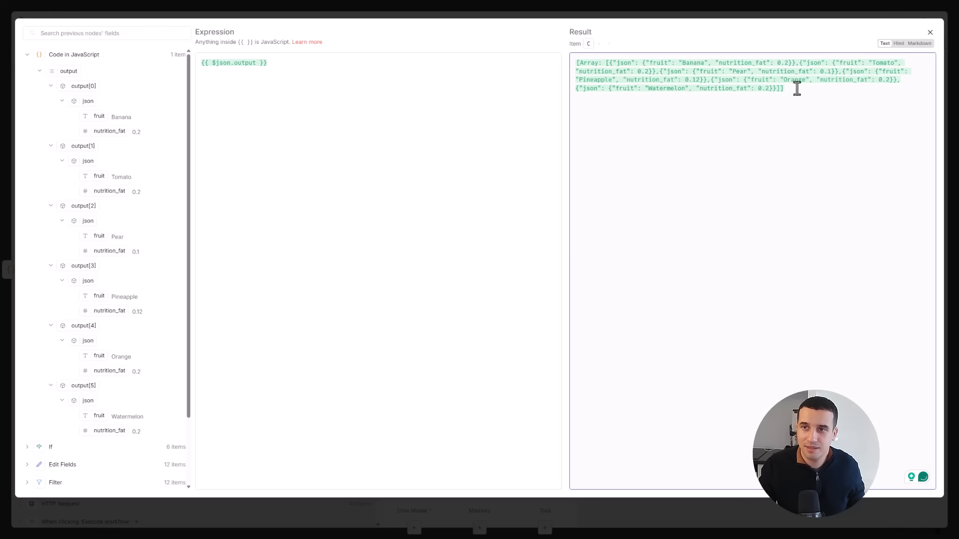
click(929, 32)
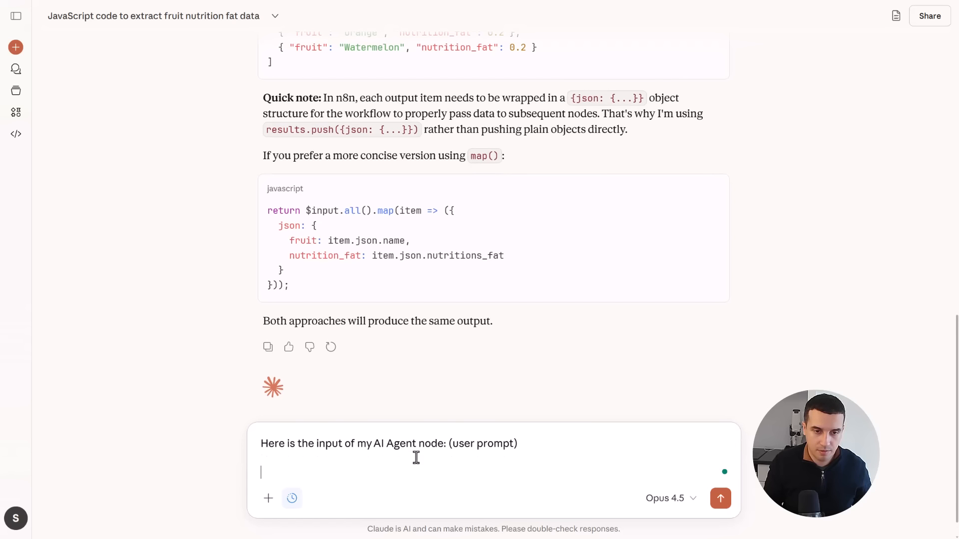
- In Claude, paste the fruit array into the prompt and add the line "Please write me a concise system prompt to generate an email to:"
key(ctrl+v)
key(shift+Return)
text(Plre)
key(BackSpace)
key(BackSpace)
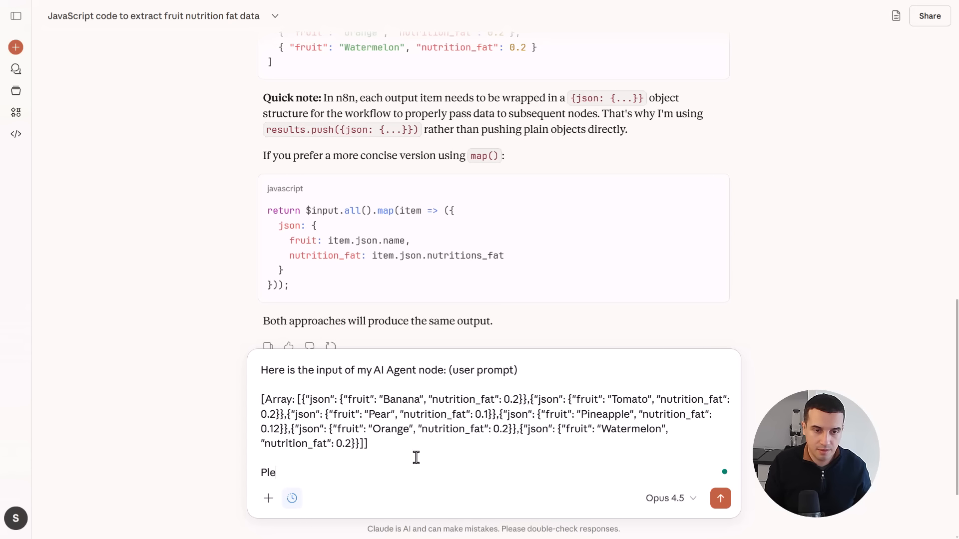
text(ease write me a concise)
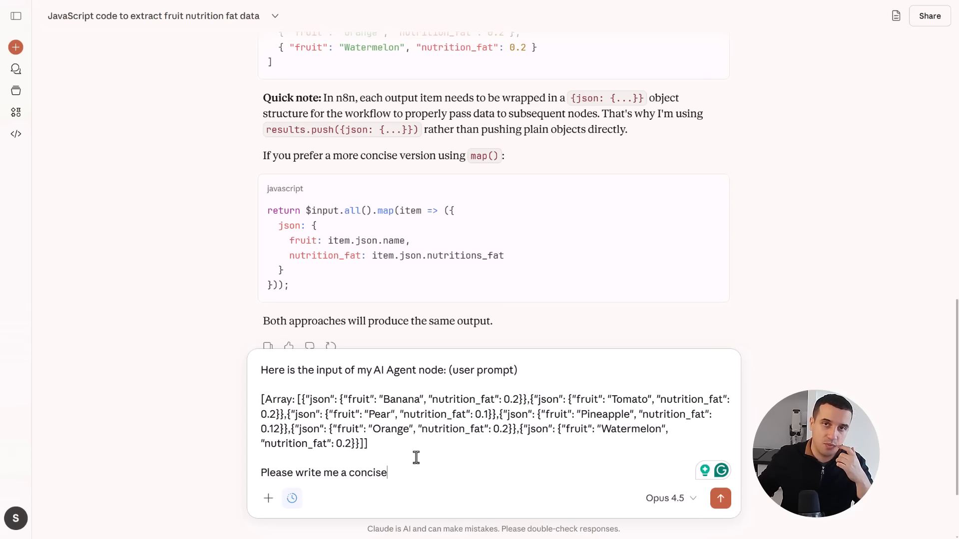
text(system prompt to generate an email)
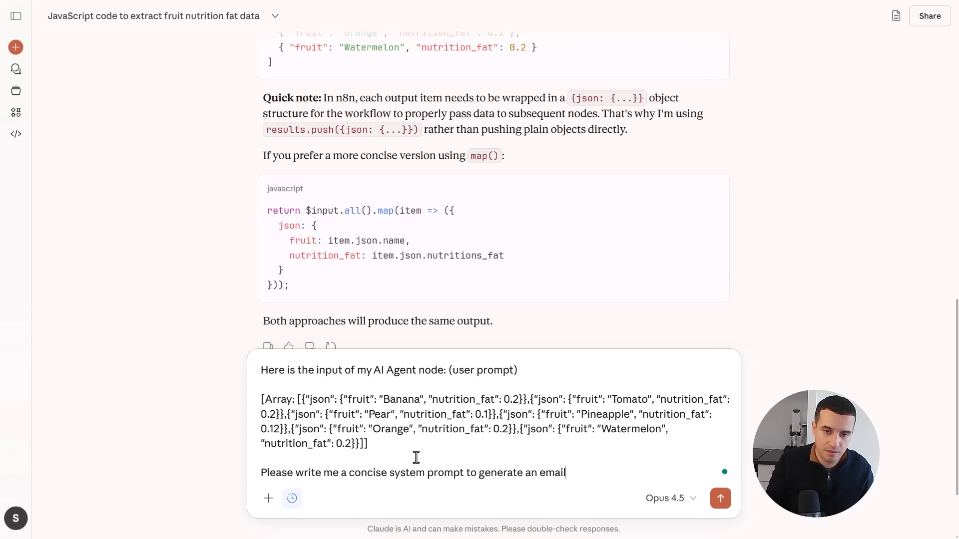
text( to:)
- Add bullets for "To" plus the doctor's name in inline code and "Asking", and shorten the request line to end with "an email:"
key(shift+Return)
text(- )
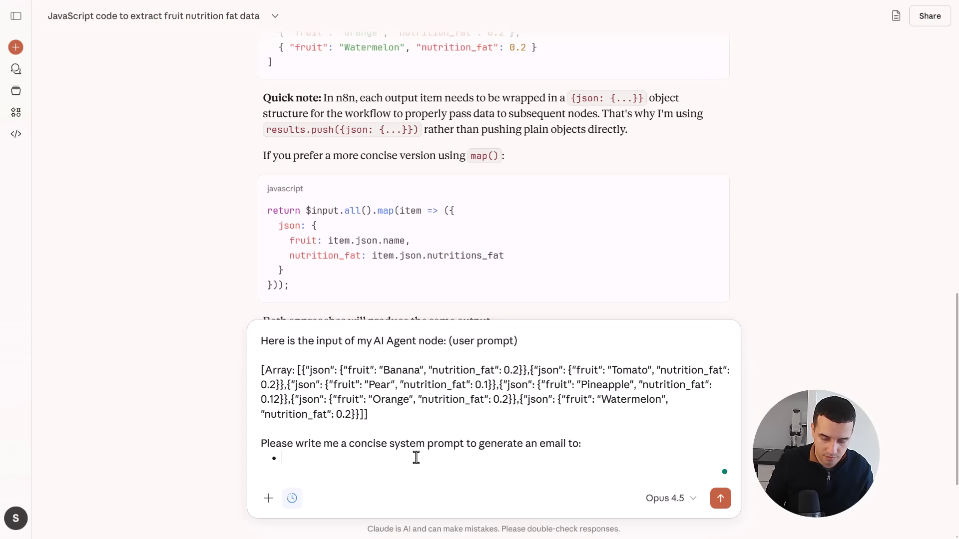
text(`Doctu)
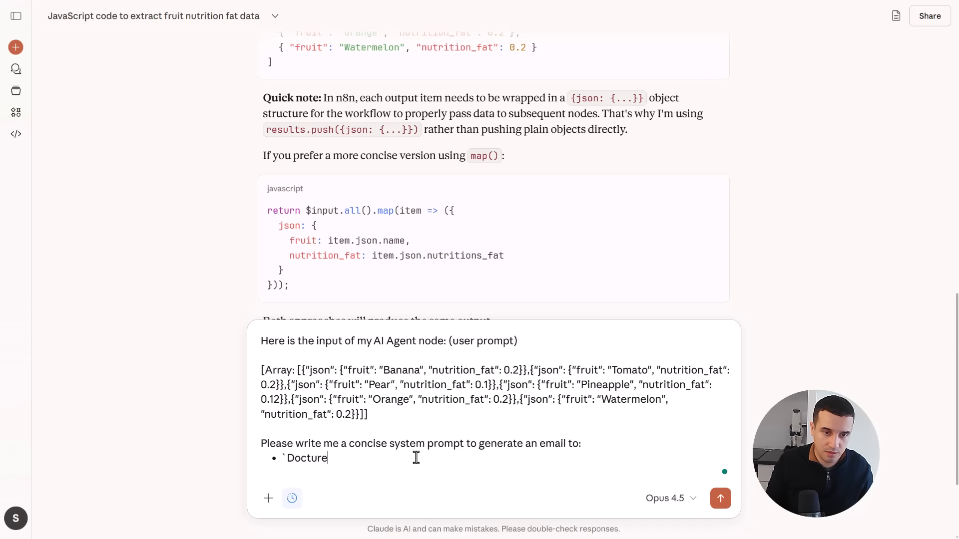
key(BackSpace)
text(orGipiti`)
key(Return)
text(Asking)
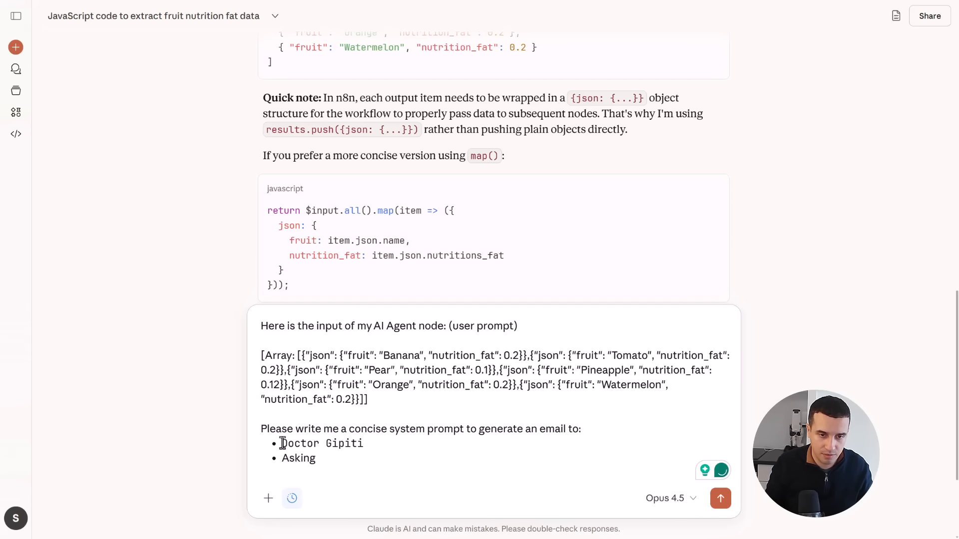
text(To)
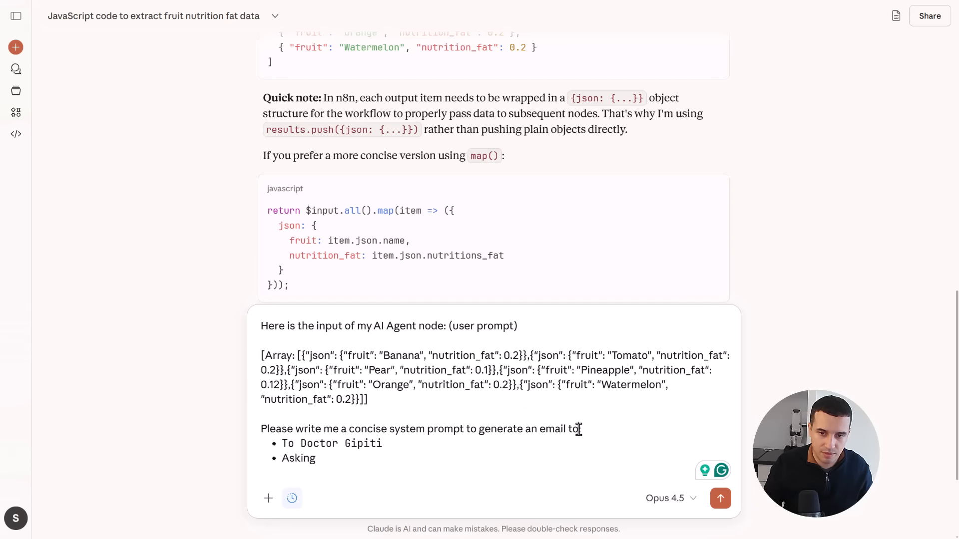
key(BackSpace)
key(BackSpace)
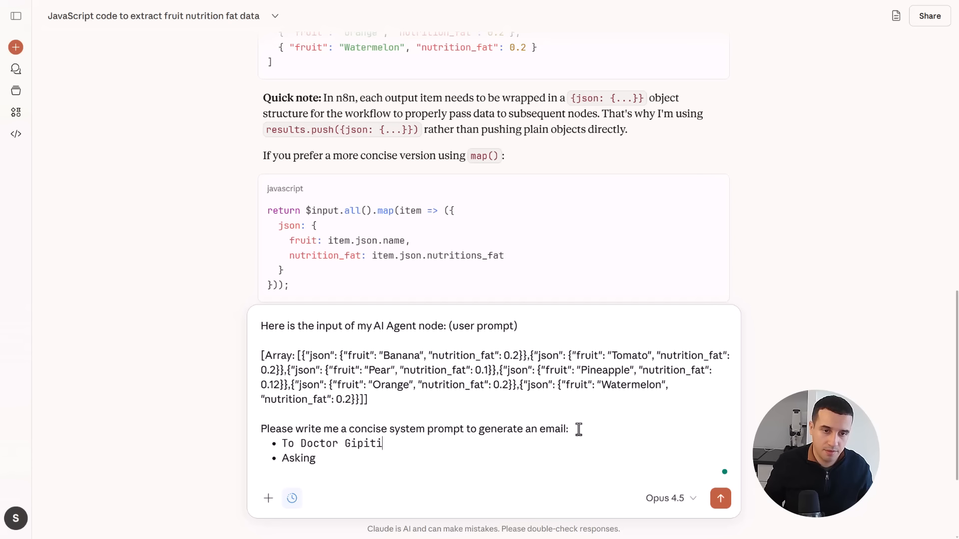
- Insert the bullet "From `Supply Science`" and complete the last bullet as "Asking if I can eat these fruits"
key(Return)
text(From `)
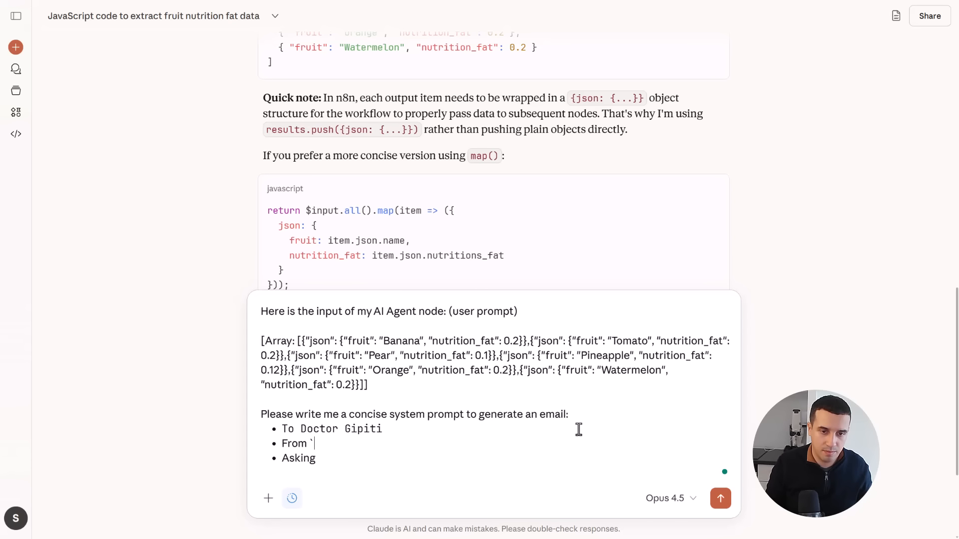
text(Supply Science)
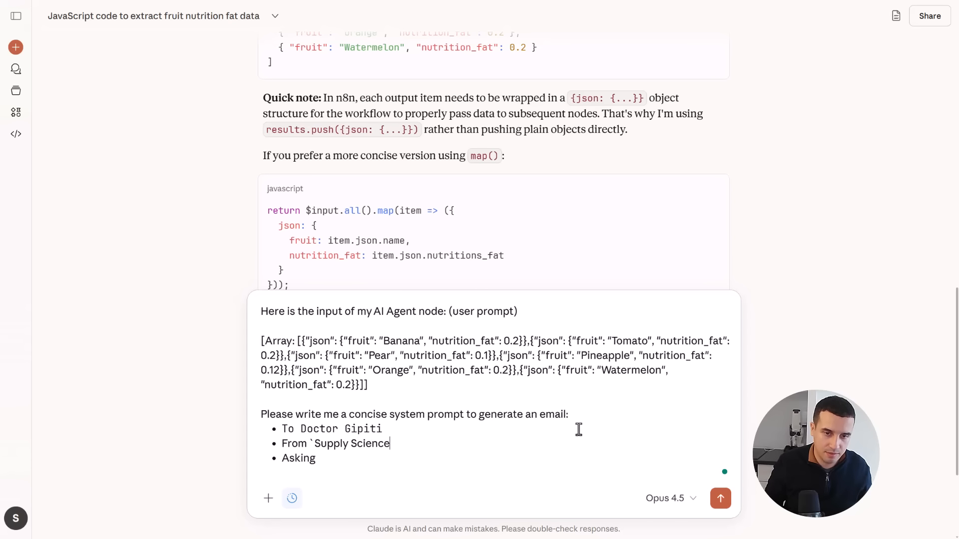
text(` if I can eat these fruitsAsking)
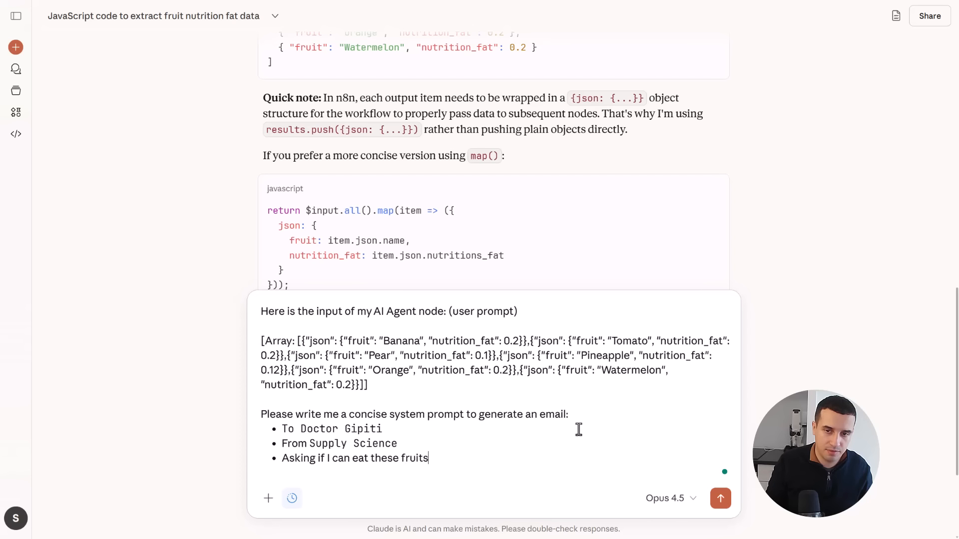
- Send the prompt and review the system prompt and expected email in the reply
key(Return)
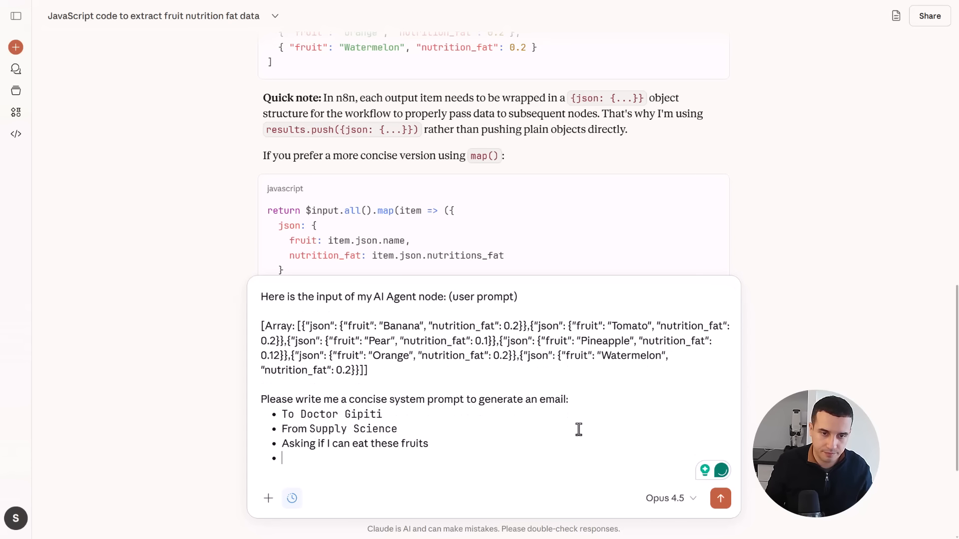
key(Return)
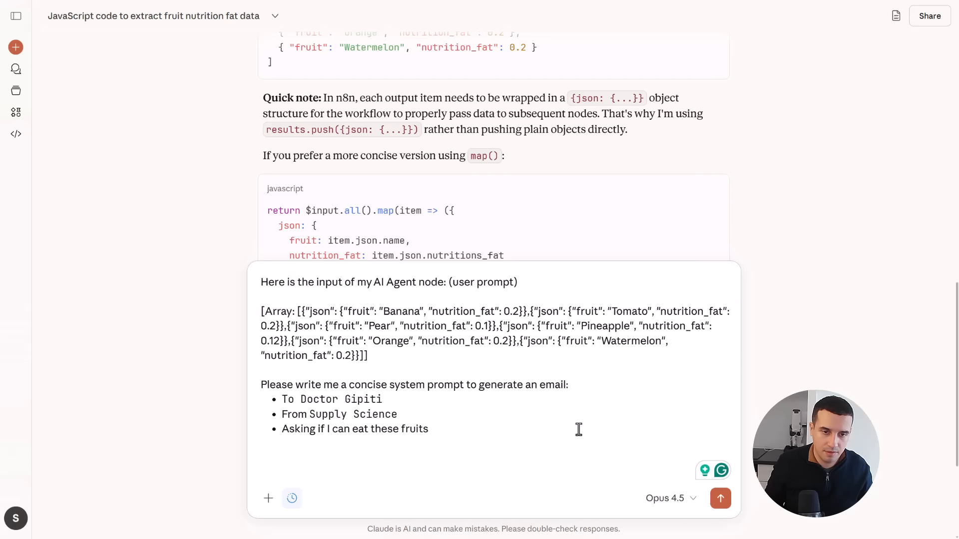
key(BackSpace)
key(Return)
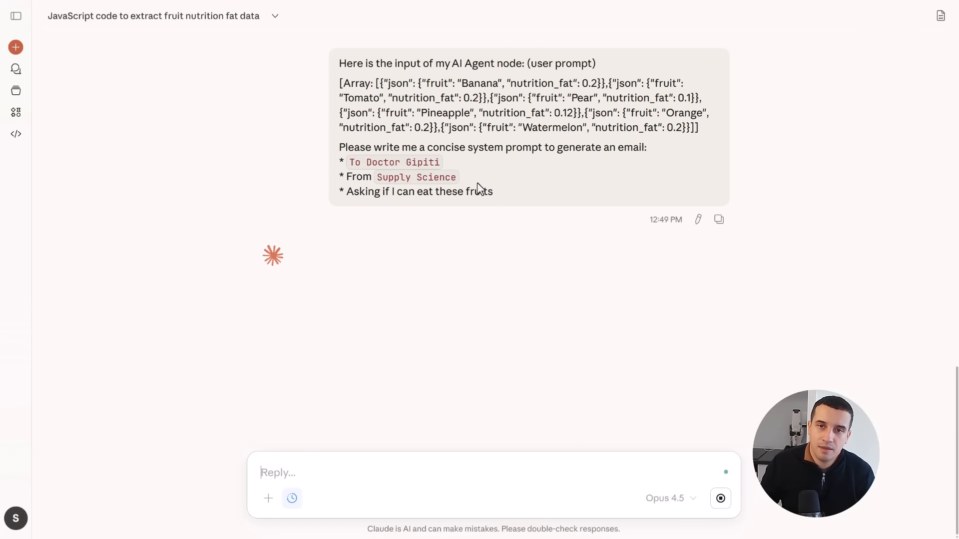
scroll(375, 284, down, 2)
scroll(408, 273, down, 2)
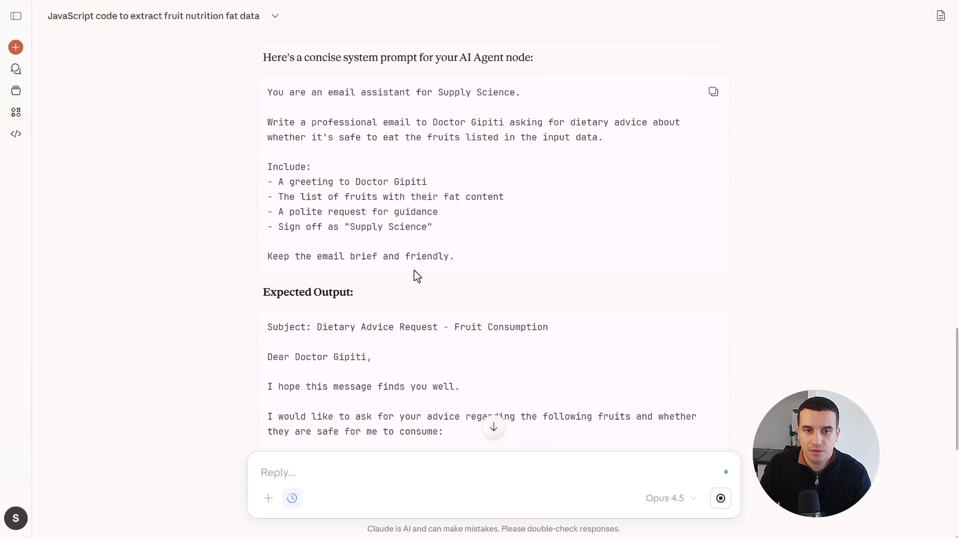
- Review Claude's concise system prompt, then switch to n8n and check the AI Agent's user message expression
scroll(418, 267, up, 2)
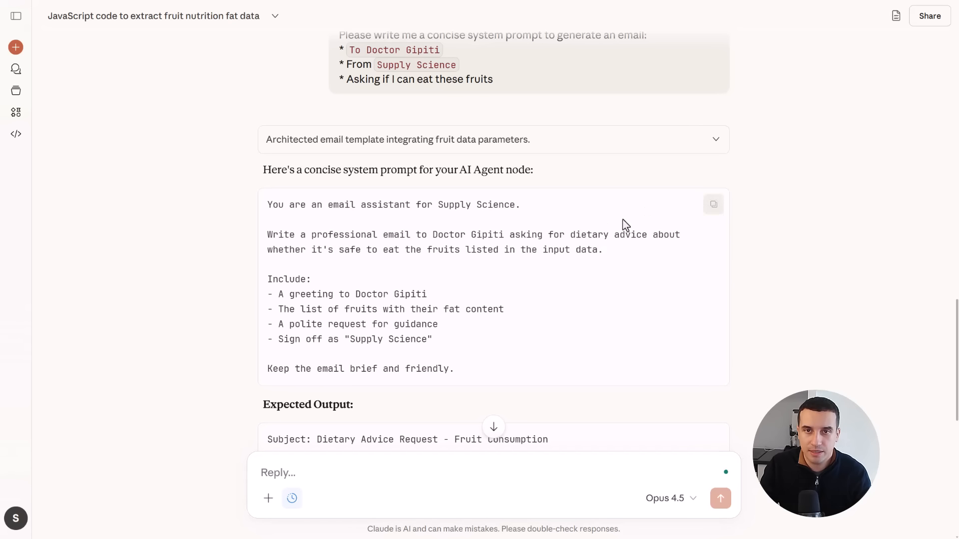
scroll(624, 223, up, 3)
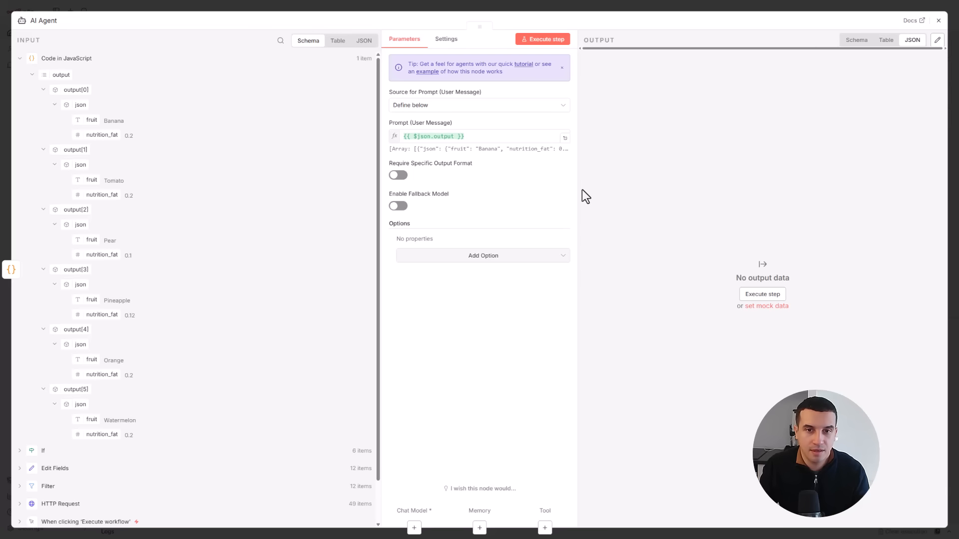
click(438, 134)
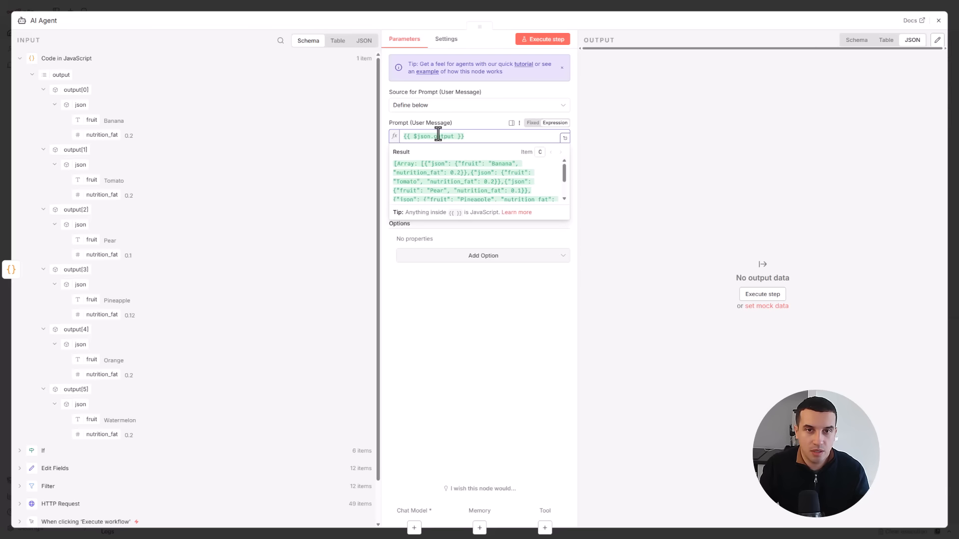
click(471, 124)
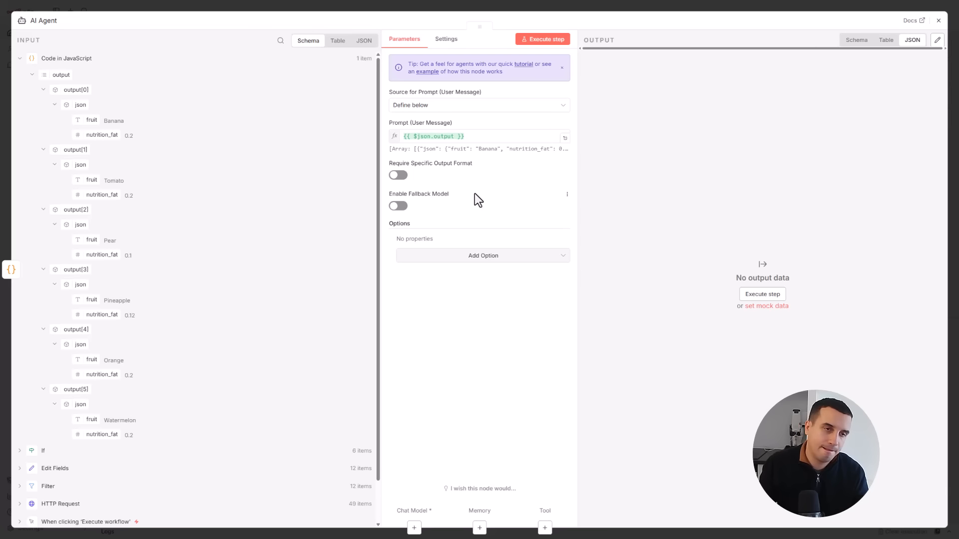
click(455, 136)
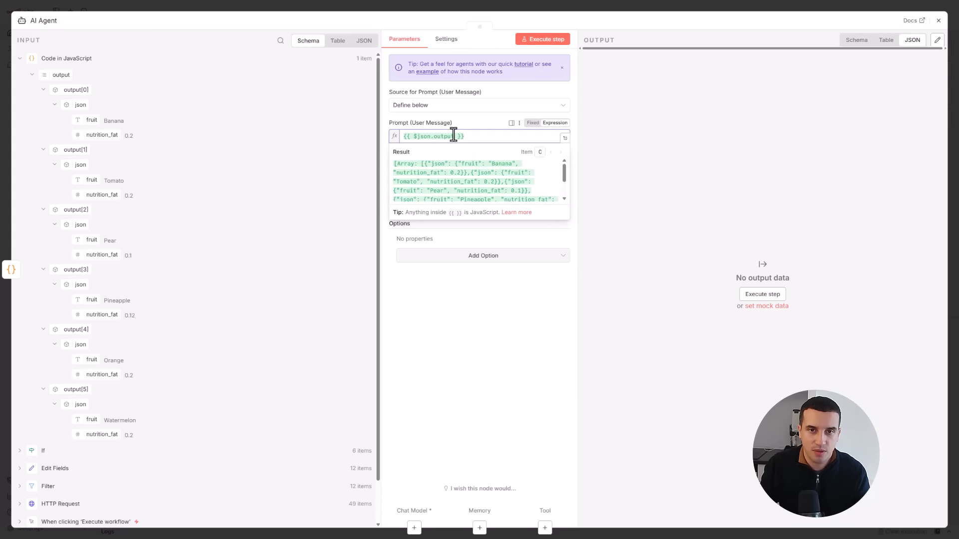
- Add a System Message option to the AI Agent and replace its default text with the system prompt copied from Claude
click(465, 256)
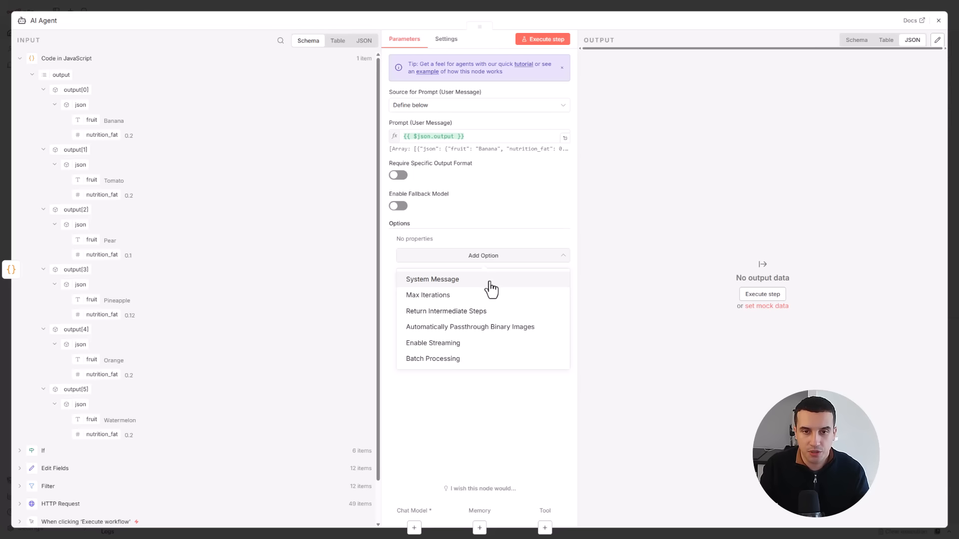
click(433, 279)
click(476, 268)
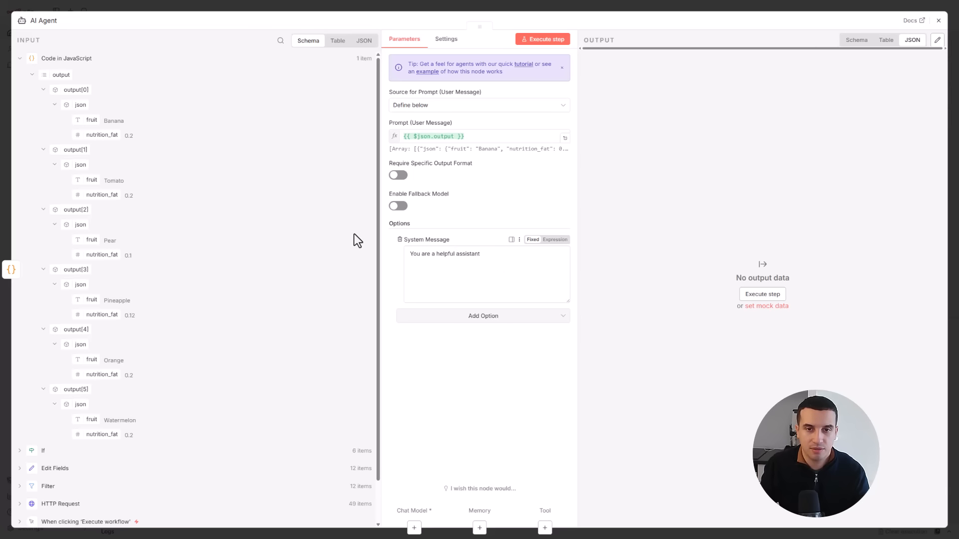
key(ctrl+a)
key(ctrl+v)
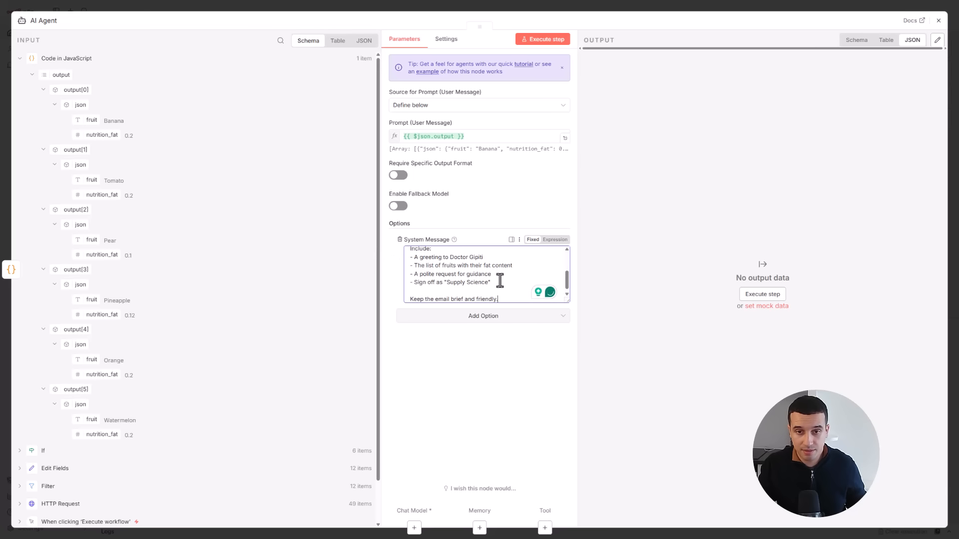
scroll(497, 286, up, 5)
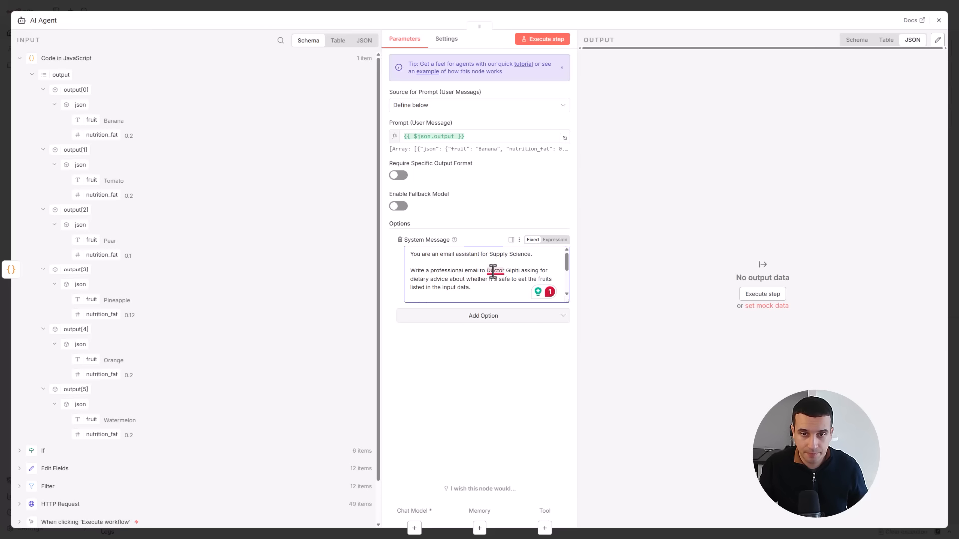
mouse_move(493, 272)
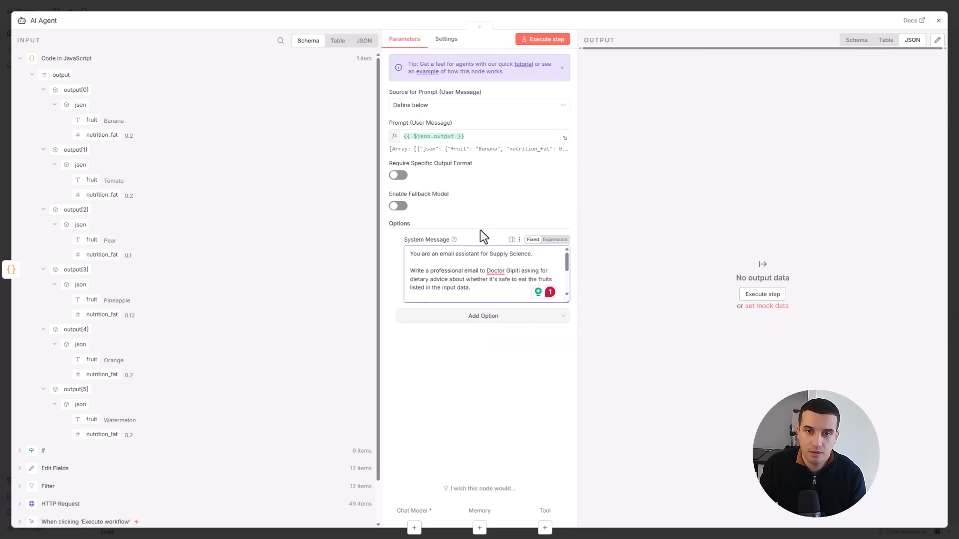
- Switch the System Message to an expression, check it in the expanded editor and close the AI Agent's settings
click(555, 240)
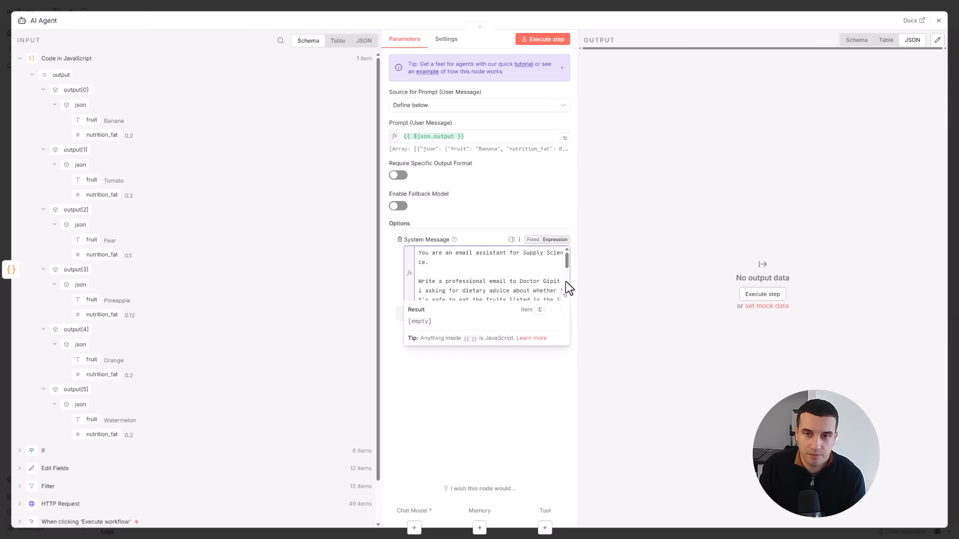
click(566, 298)
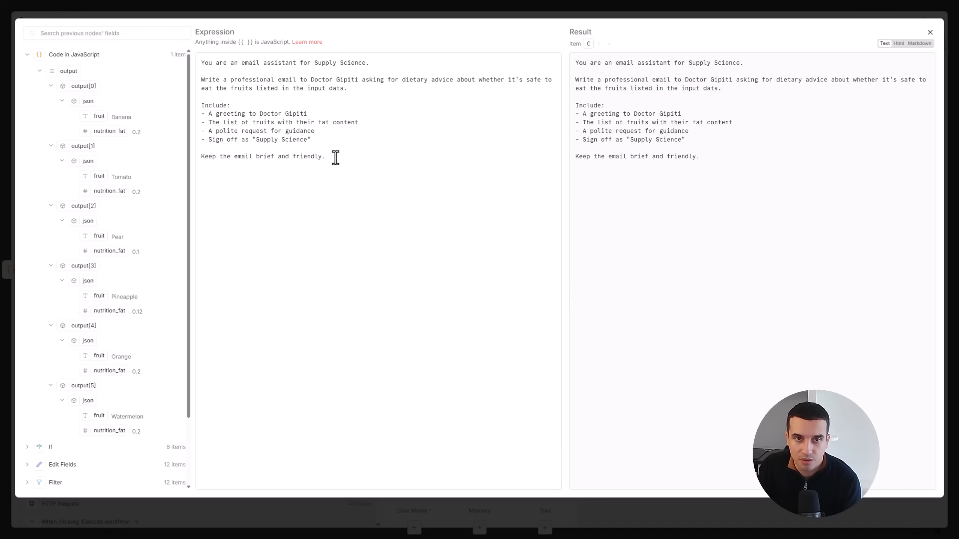
click(930, 32)
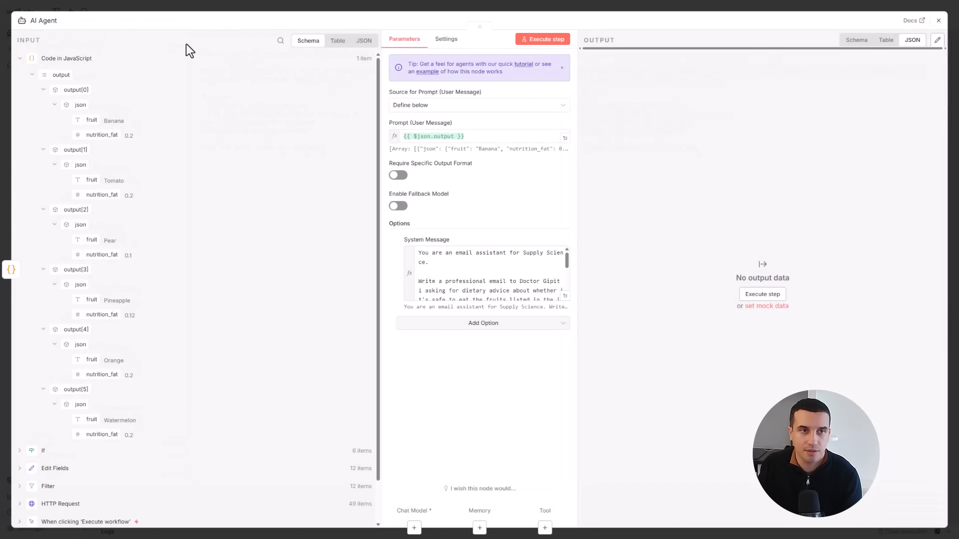
click(939, 21)
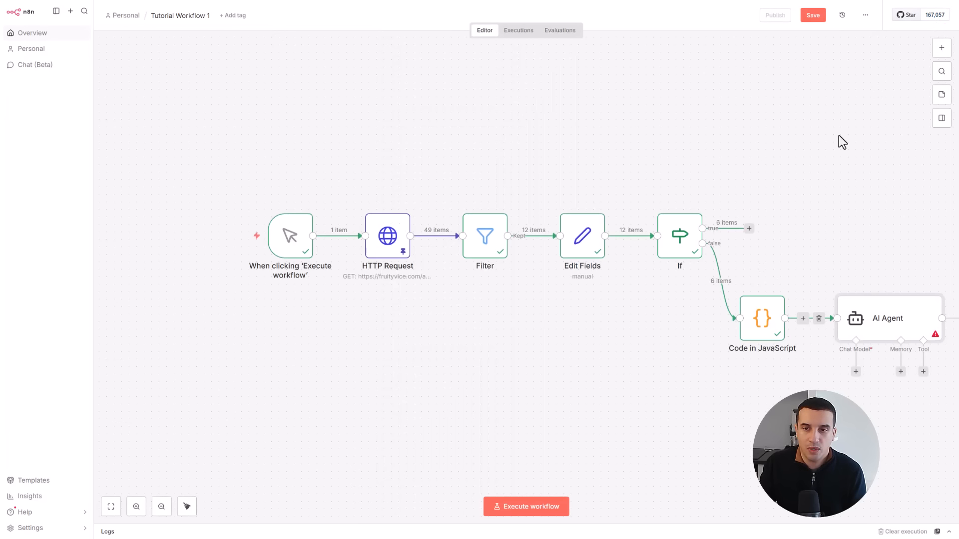
- Shift the nodes from the trigger through Code in JavaScript together away from the AI Agent, then check the code node's output
drag(226, 150, 786, 385)
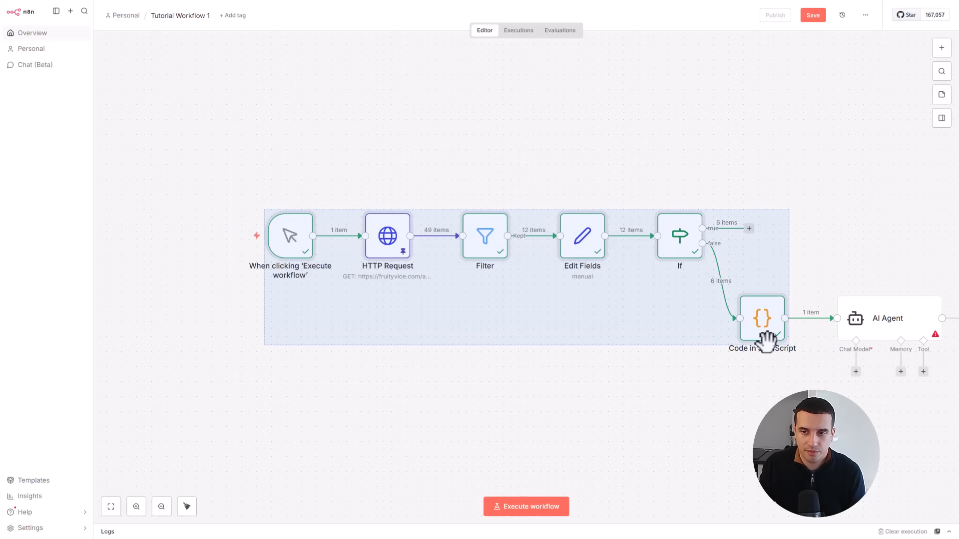
drag(764, 337, 627, 336)
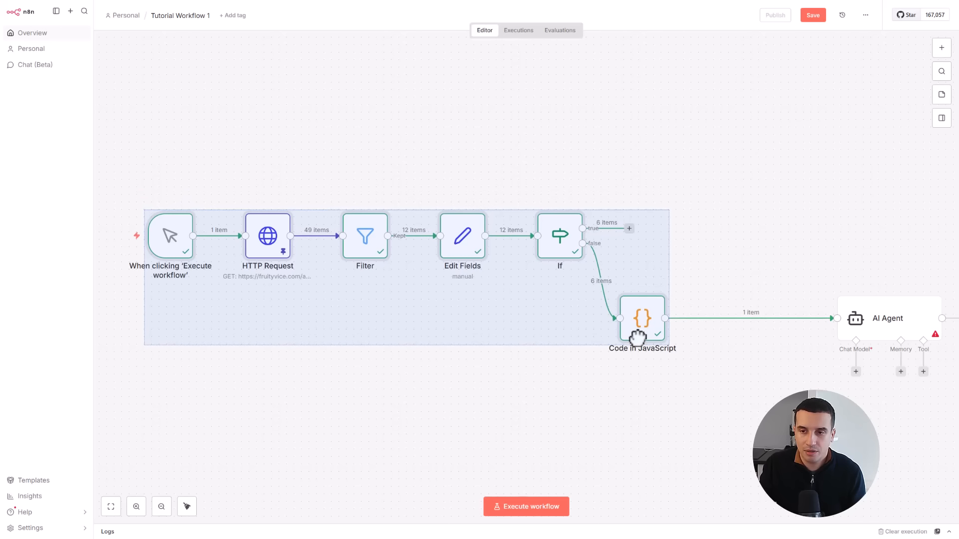
click(738, 368)
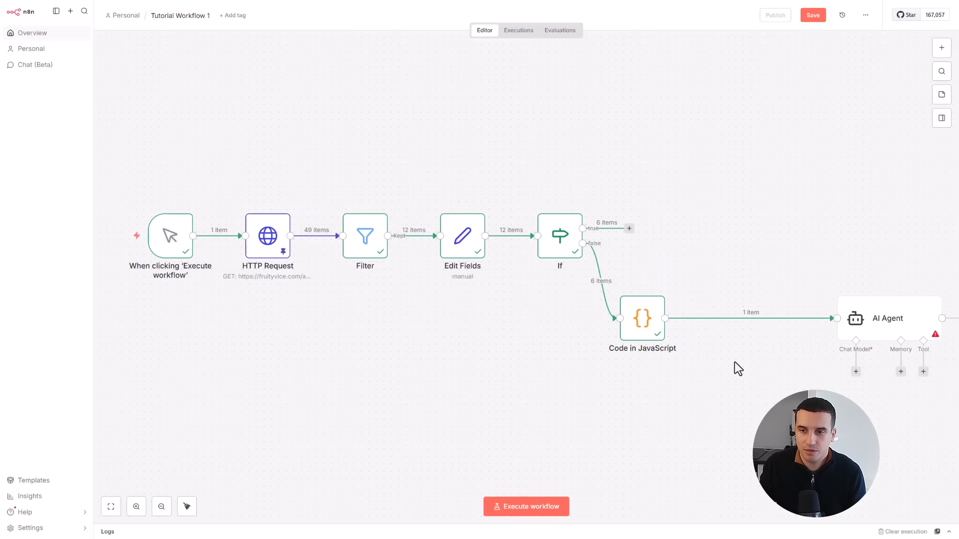
double_click(648, 325)
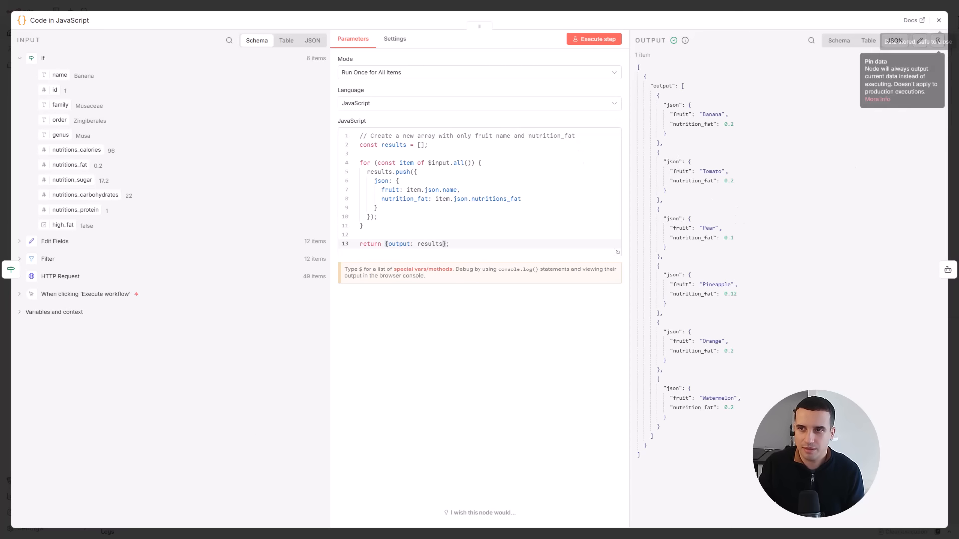
click(941, 22)
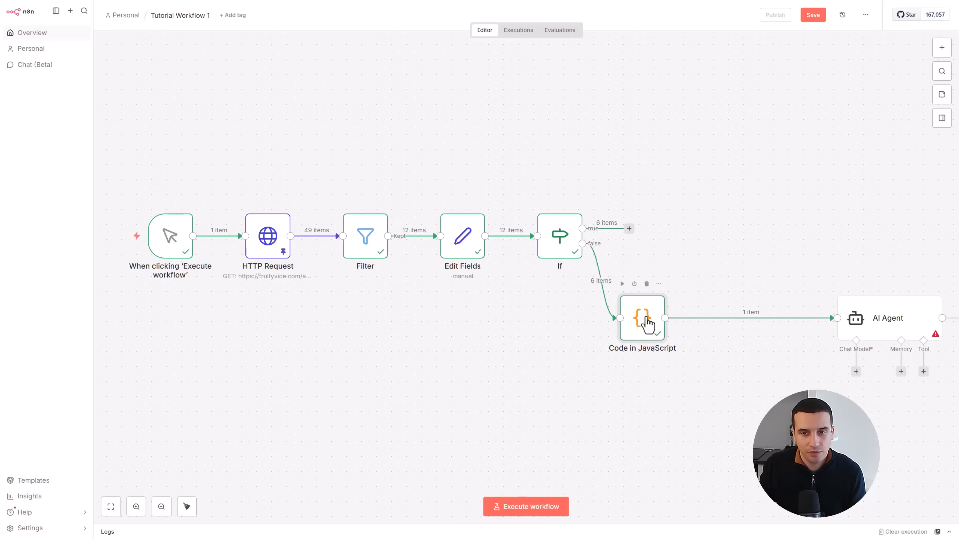
- Move Code in JavaScript closer to the AI Agent and insert a Limit node on the If node's false branch before it
drag(694, 315, 724, 316)
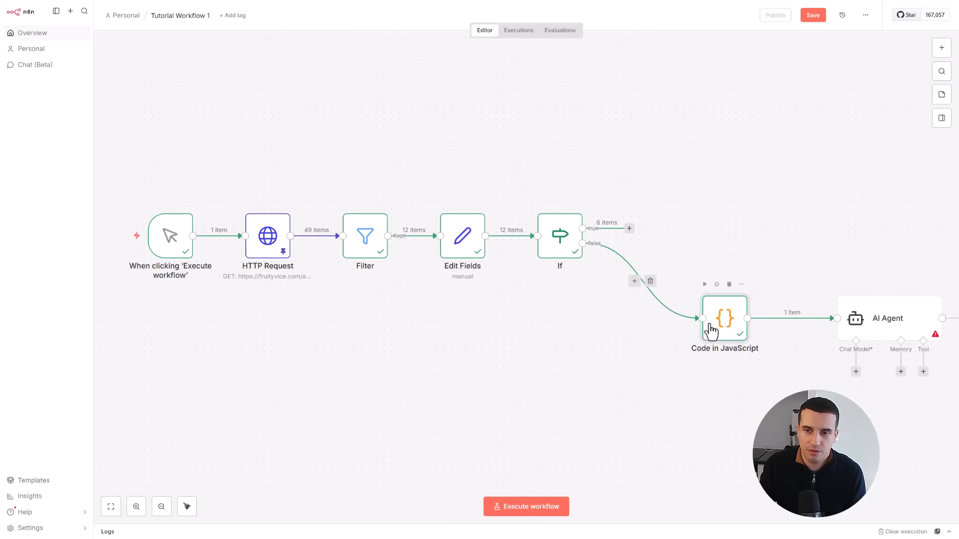
click(634, 281)
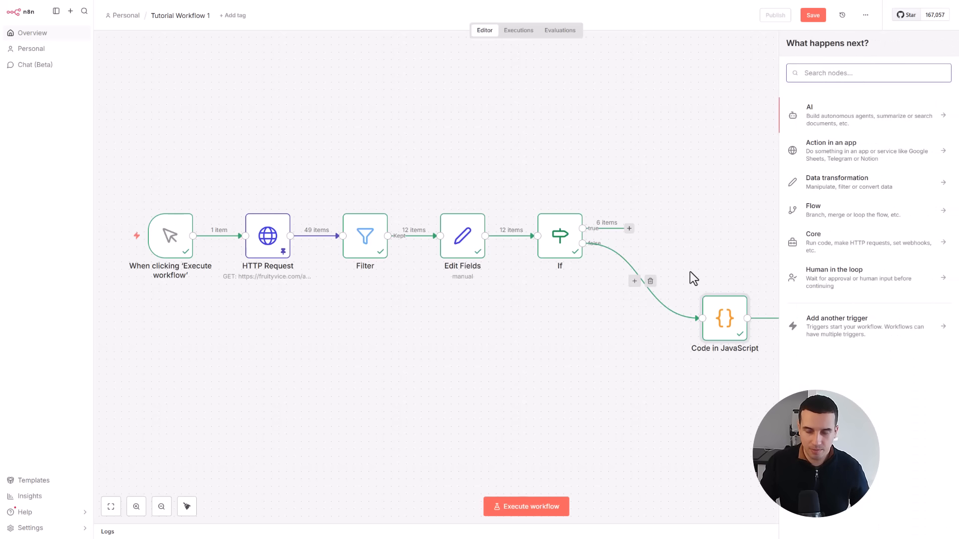
text(limit)
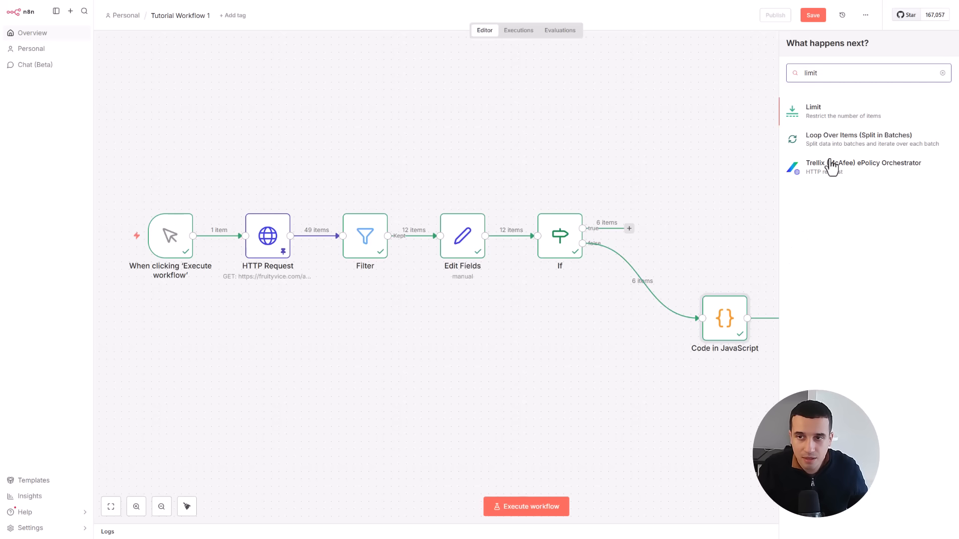
click(814, 111)
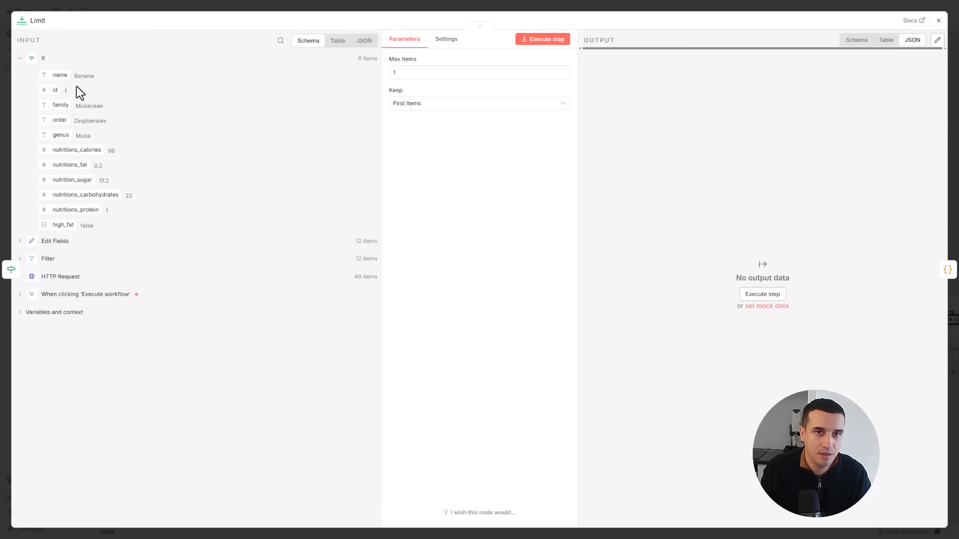
- Set the Limit node to keep the first 3 items and check the rerun output of Code in JavaScript
drag(406, 73, 384, 67)
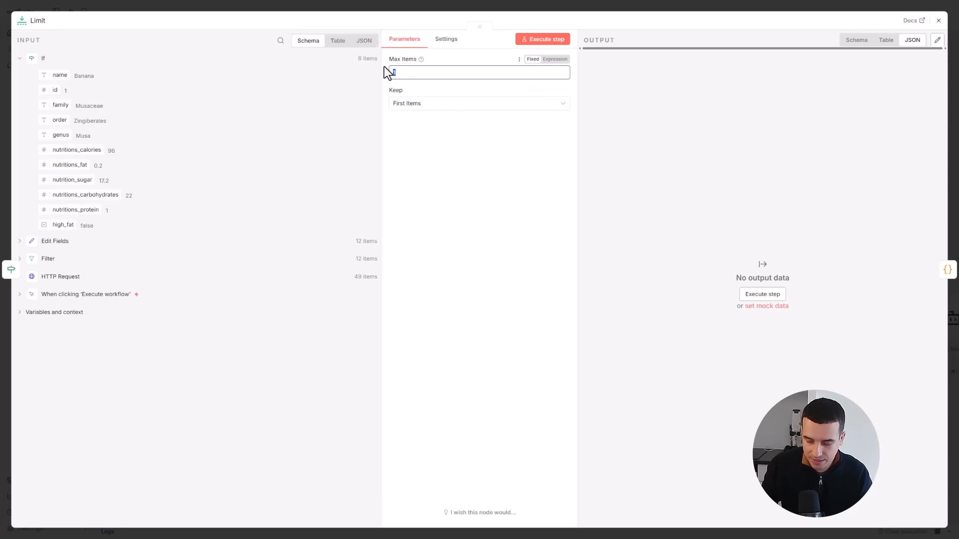
click(939, 24)
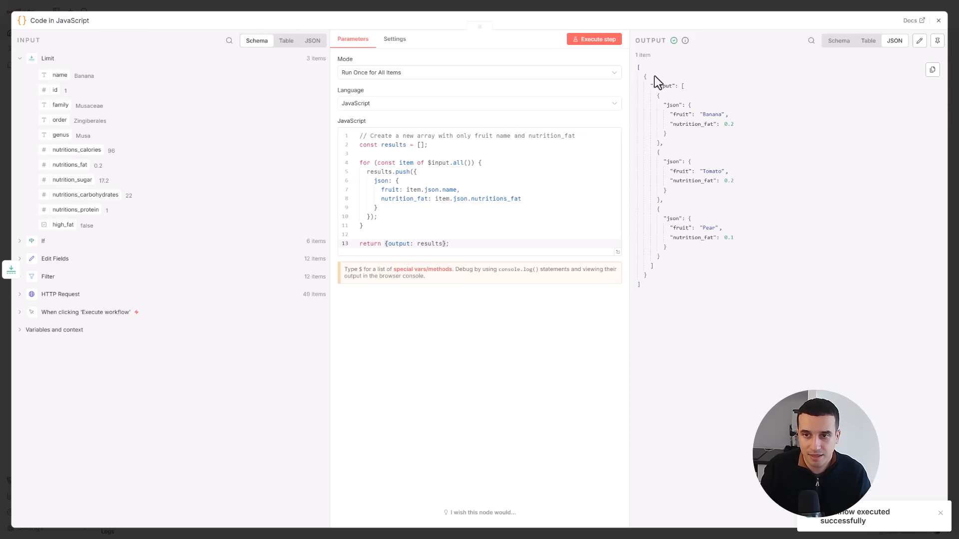
click(938, 21)
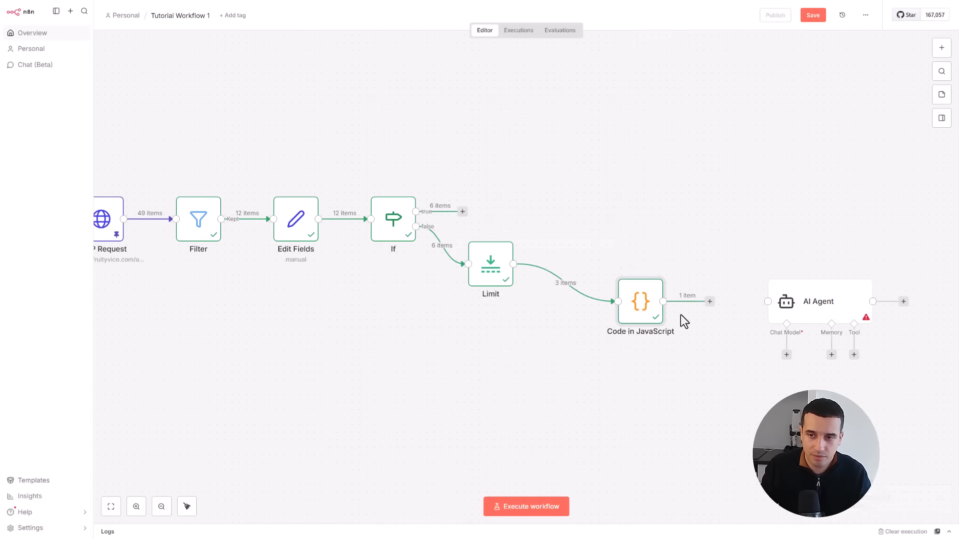
- Connect Code in JavaScript to the AI Agent and check the agent's system message in the expanded editor
drag(710, 301, 782, 308)
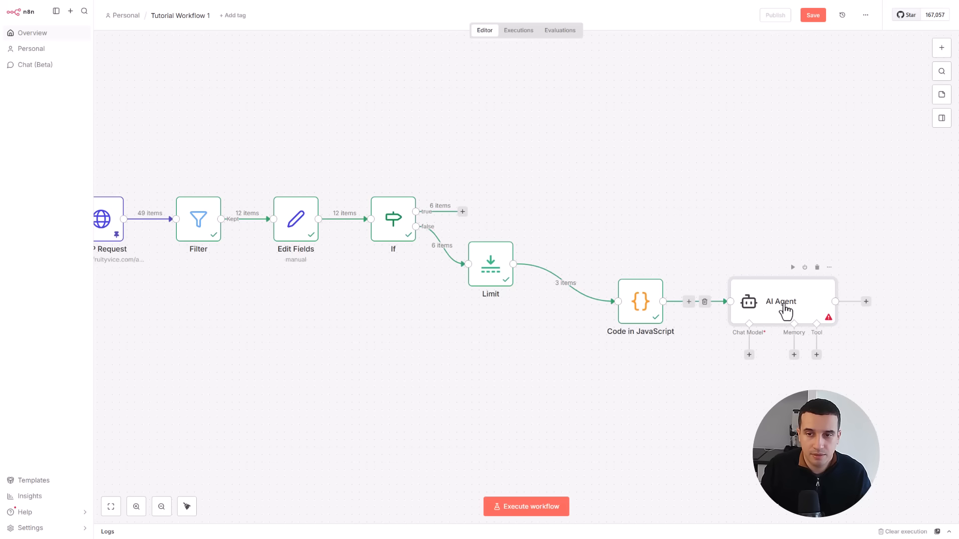
double_click(749, 299)
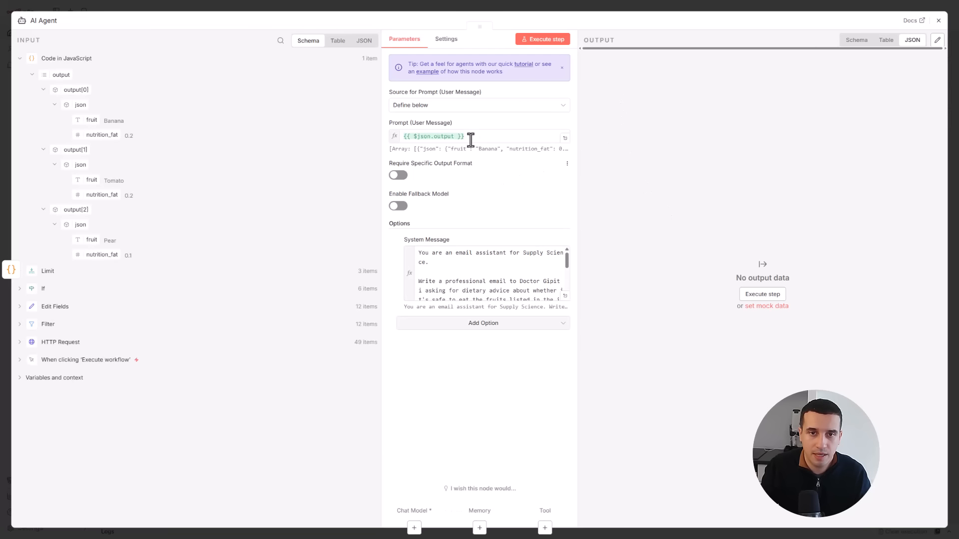
click(565, 297)
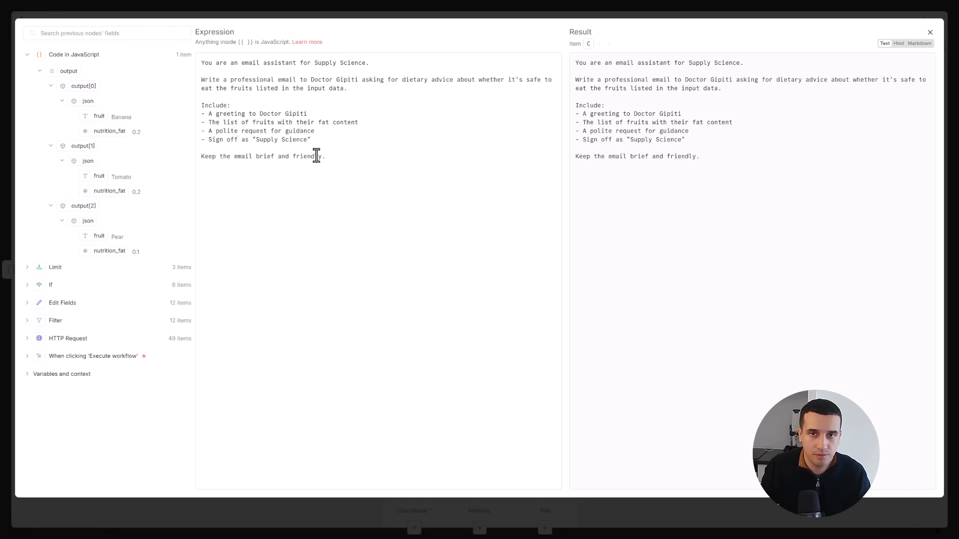
click(931, 34)
click(19, 1)
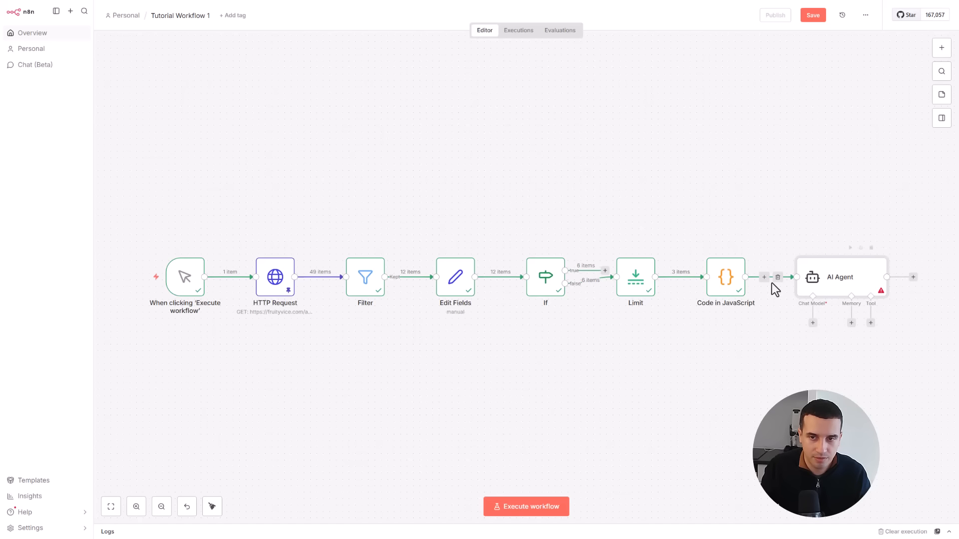
- Move the Limit, Code in JavaScript and AI Agent nodes together to a row below the main workflow line
drag(631, 241, 884, 349)
drag(855, 291, 846, 365)
click(728, 426)
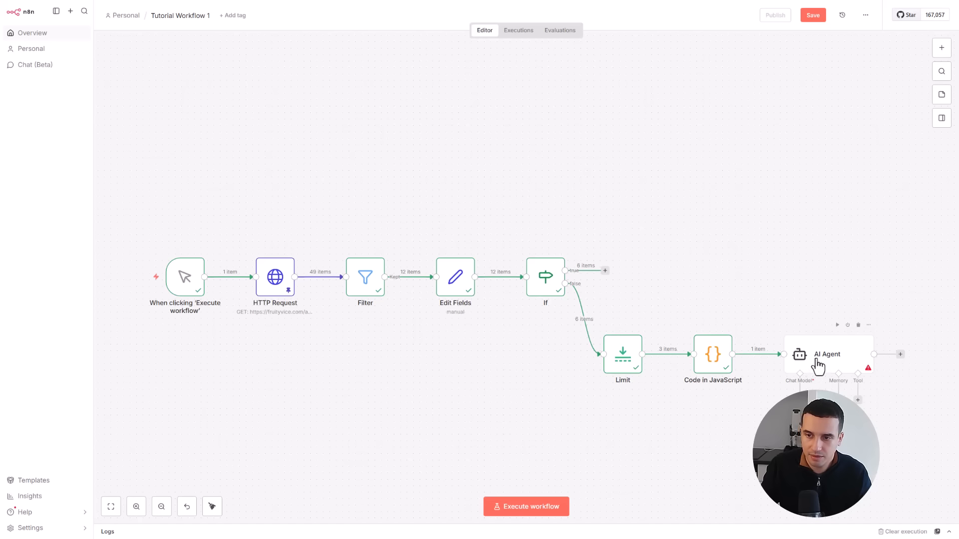
- Search the language models for "open" and attach an OpenAI Chat Model to the AI Agent
click(799, 400)
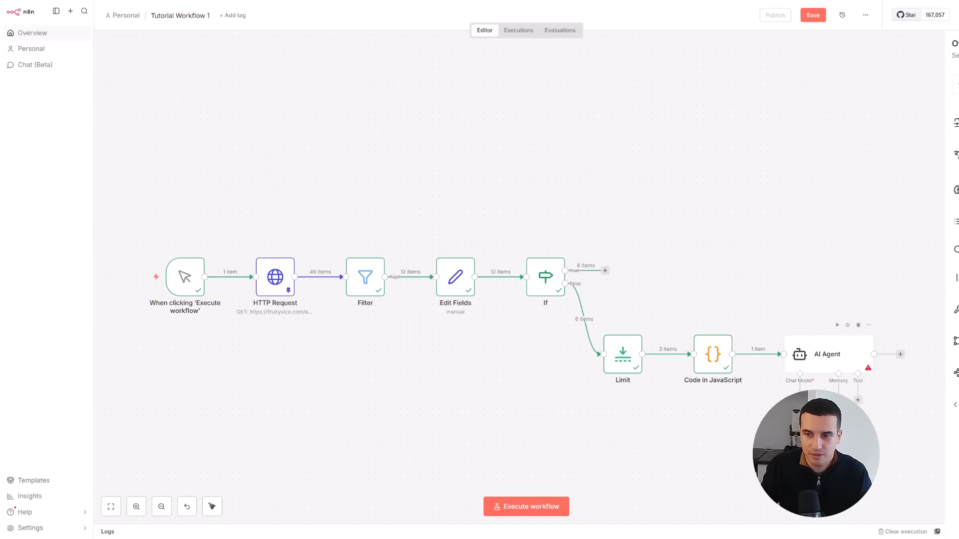
click(642, 406)
click(799, 402)
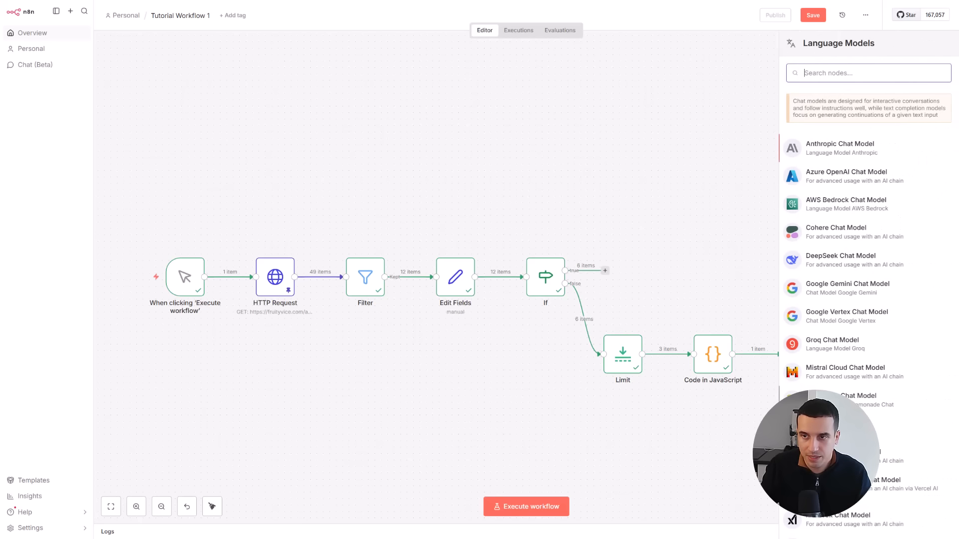
text(open)
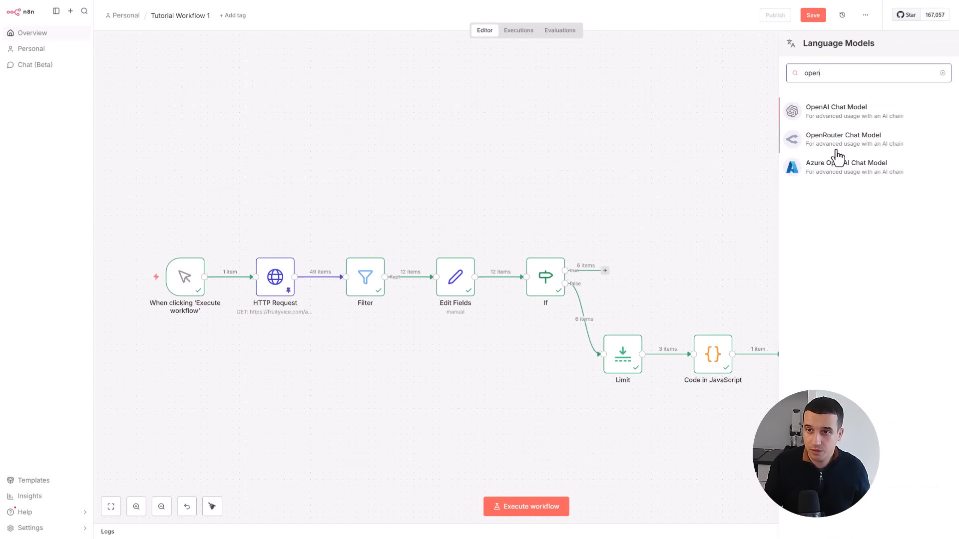
click(832, 117)
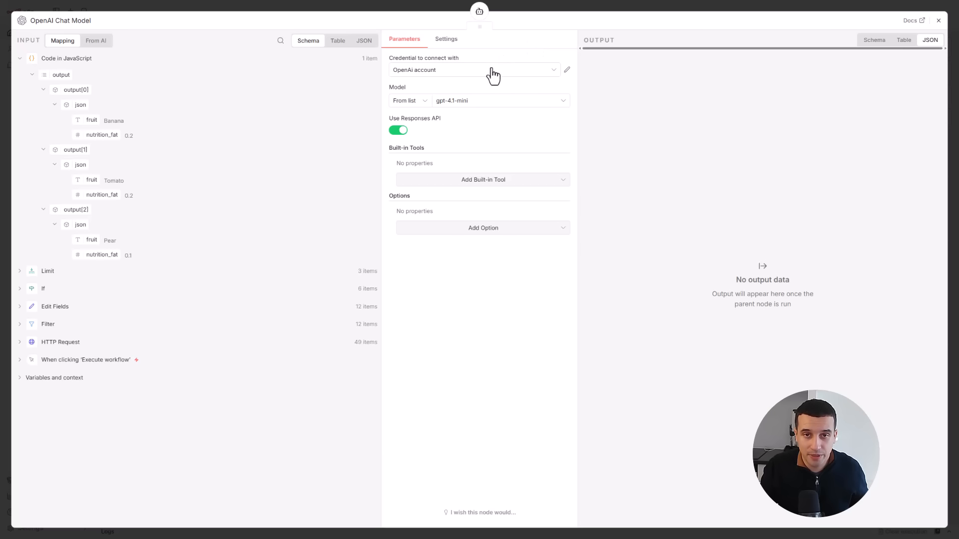
- Check the OpenAI Chat Model's credential and model settings and position its node beneath the AI Agent
click(492, 70)
click(492, 70)
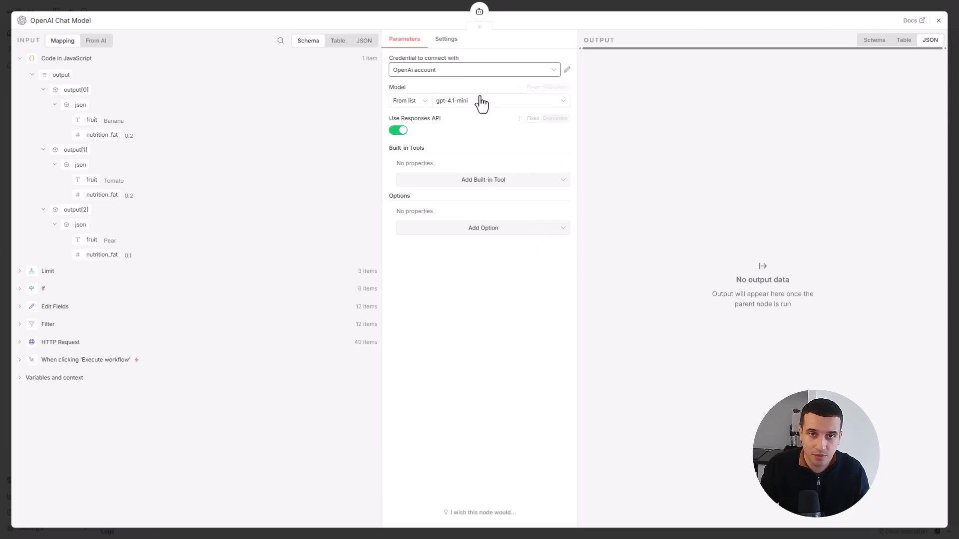
click(938, 20)
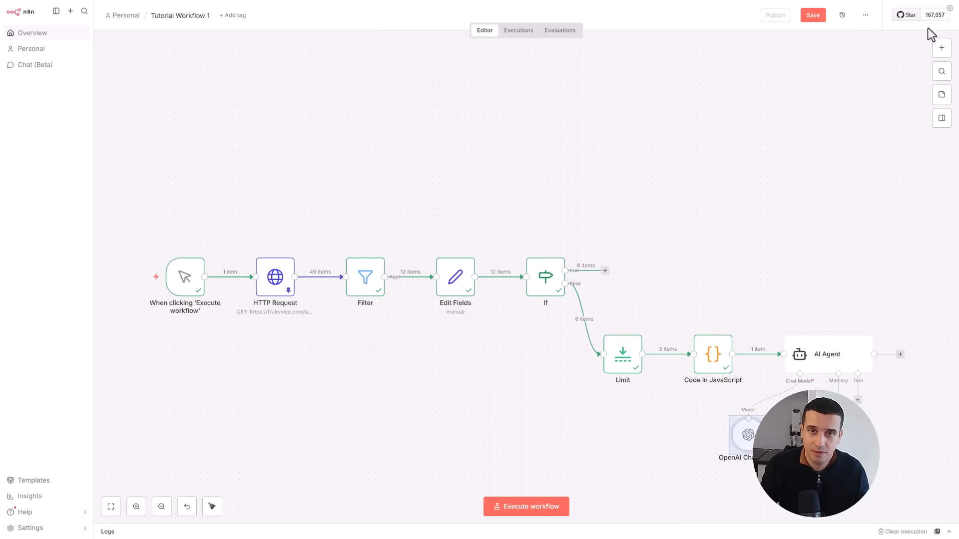
drag(745, 424, 770, 418)
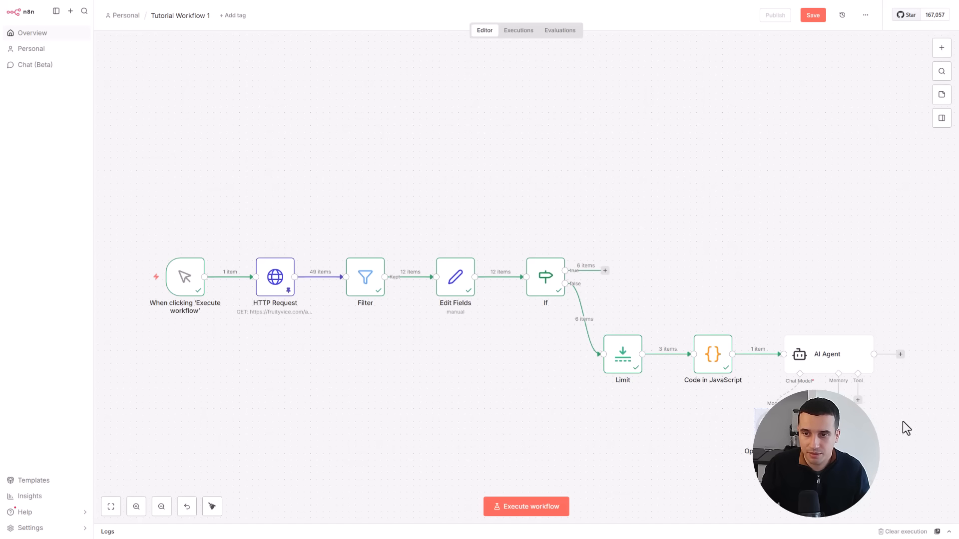
- Execute the whole workflow and review the email text generated in the AI Agent's output
drag(906, 428, 878, 409)
click(526, 506)
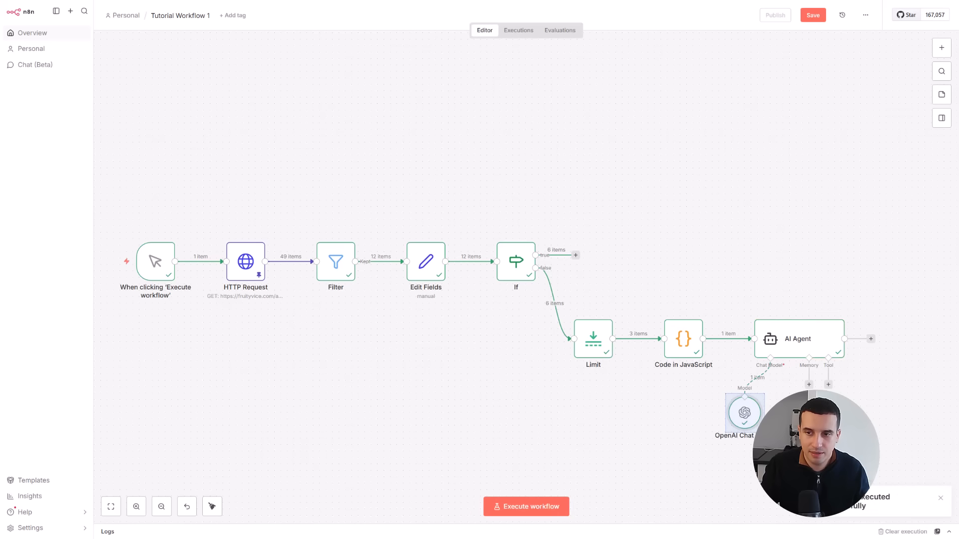
double_click(822, 342)
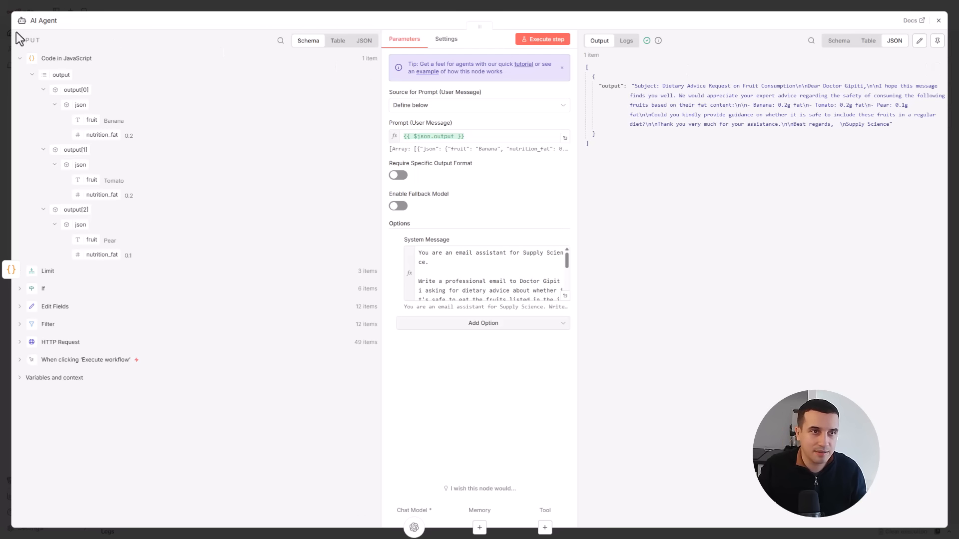
click(938, 21)
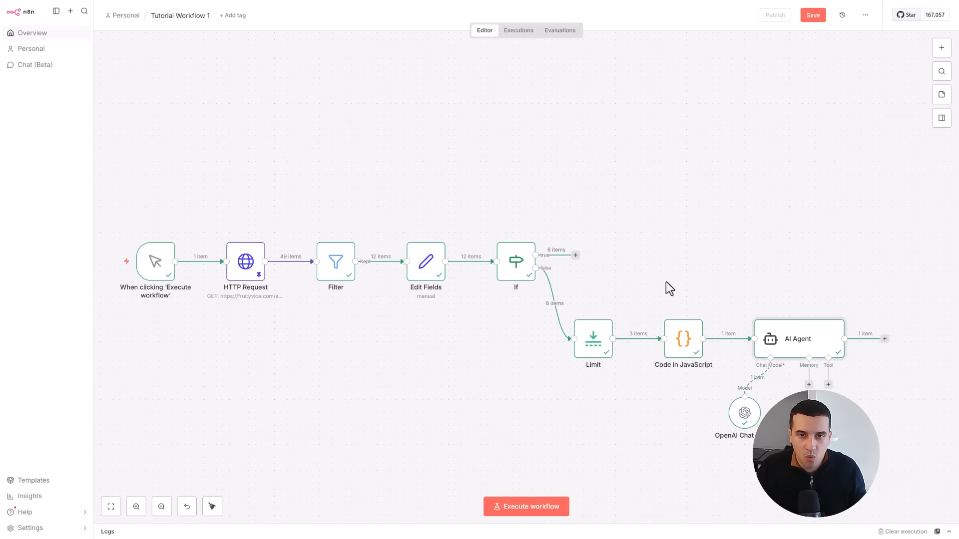
- Search the nodes for "gmail" and add the Gmail action "Send a message" after the AI Agent
drag(703, 283, 672, 243)
click(852, 303)
text(gmail)
click(849, 107)
scroll(867, 239, down, 2)
scroll(868, 240, down, 1)
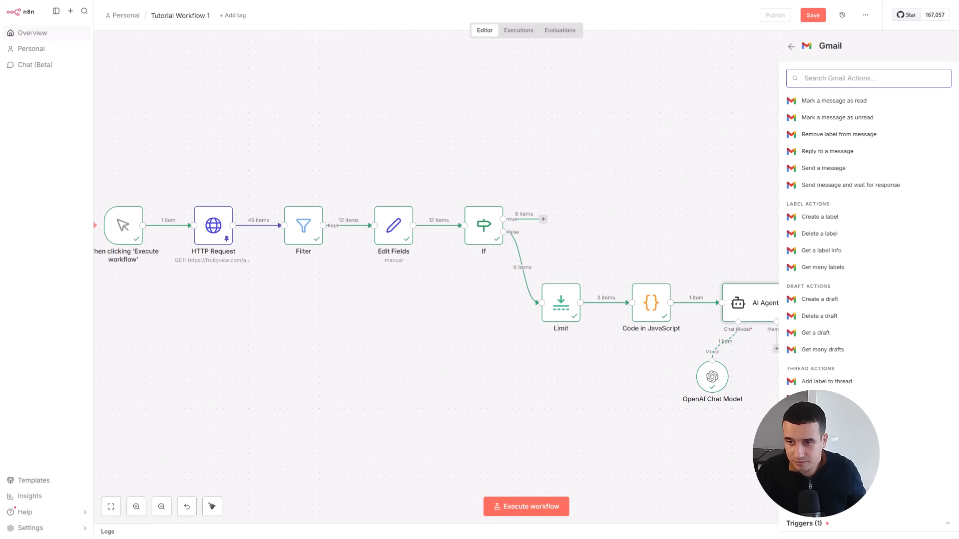
scroll(868, 300, up, 3)
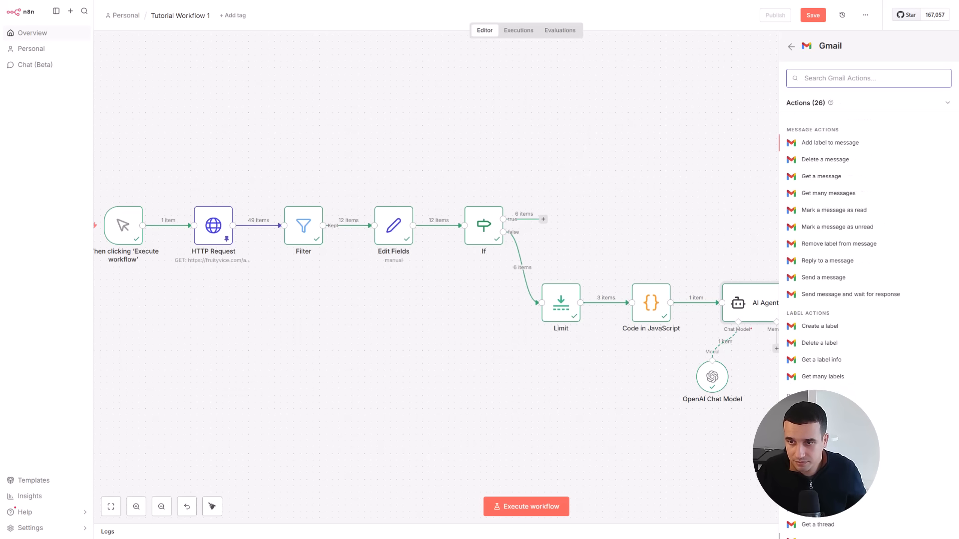
click(825, 277)
- Fill in the recipient's email address, the subject "Test of our tutorial" and the message {{ $json.output }} for the Gmail node
click(447, 162)
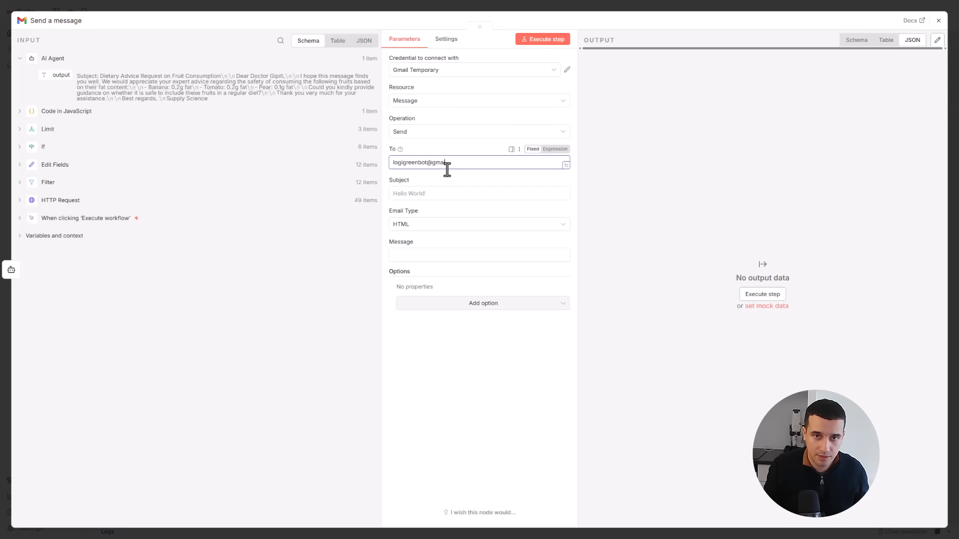
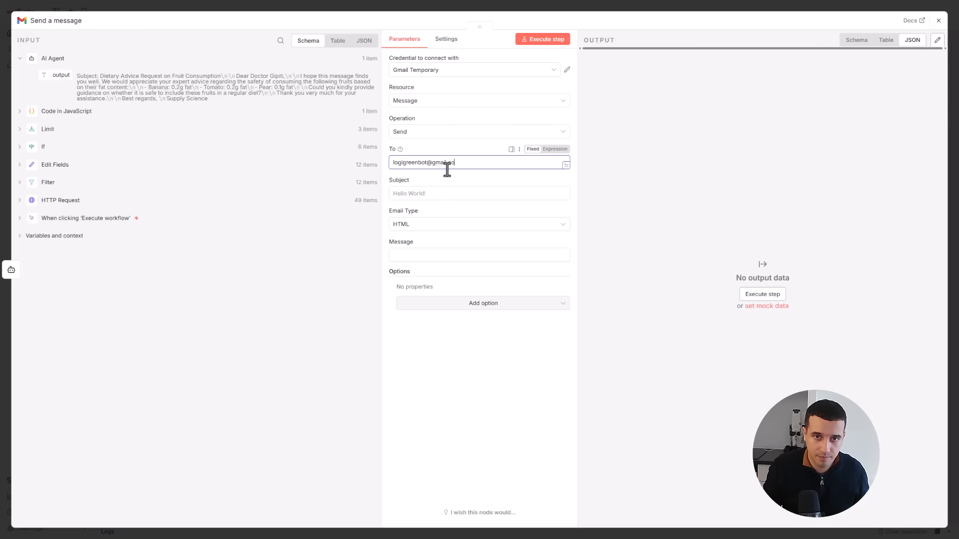
click(418, 195)
text(Test o)
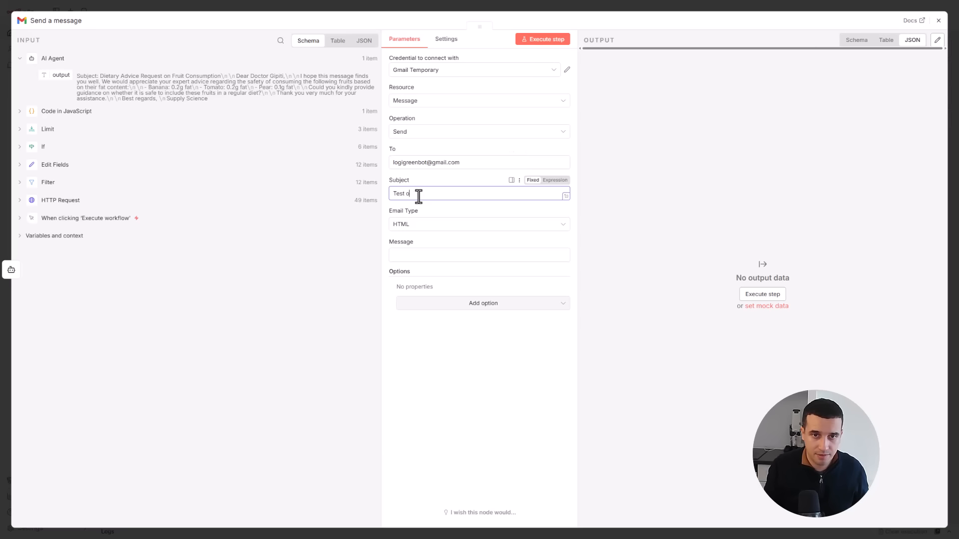
text(f our)
click(938, 20)
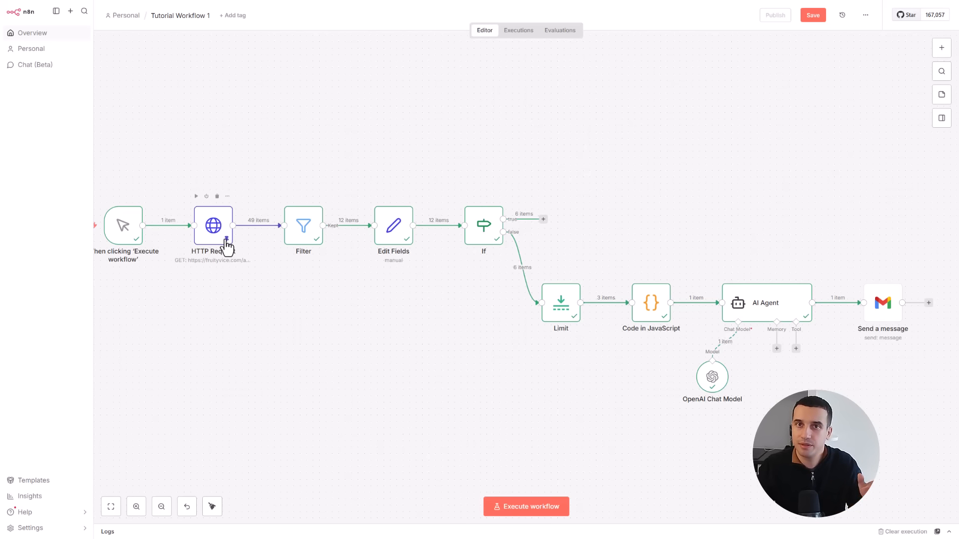
- Execute the Send a message node on its own to send the test email and check its output
double_click(882, 302)
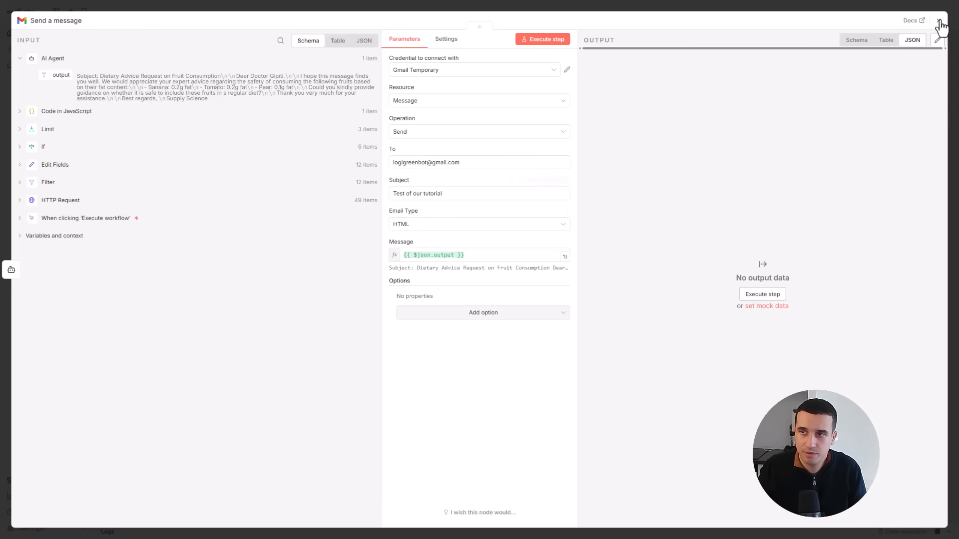
click(762, 294)
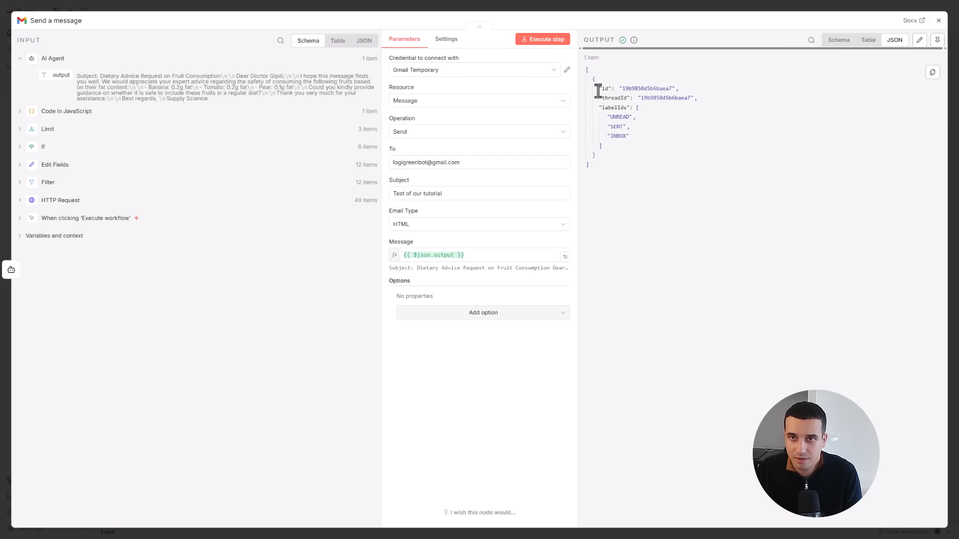
key(Escape)
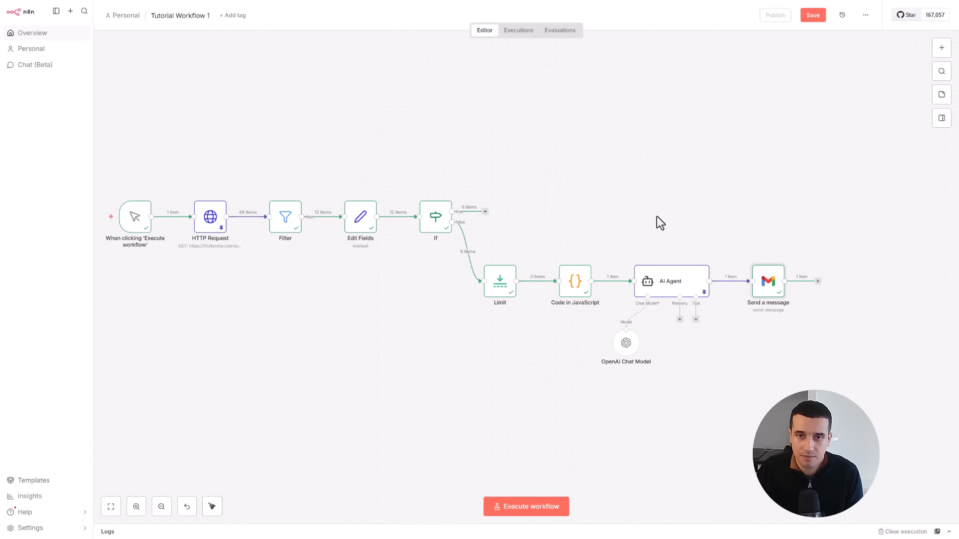
- Switch to Gmail and examine the received test email's sender, body layout and automatic n8n footer
double_click(657, 289)
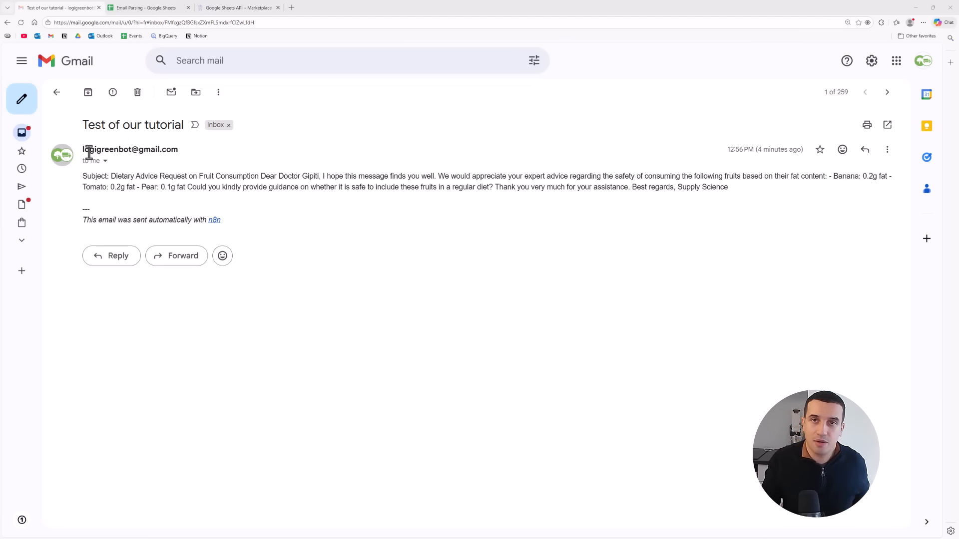
mouse_move(89, 153)
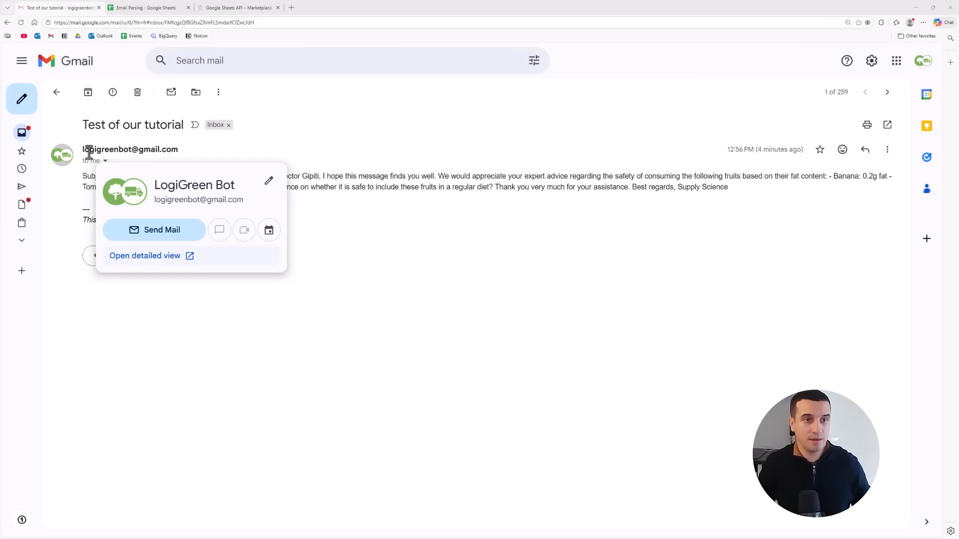
click(522, 151)
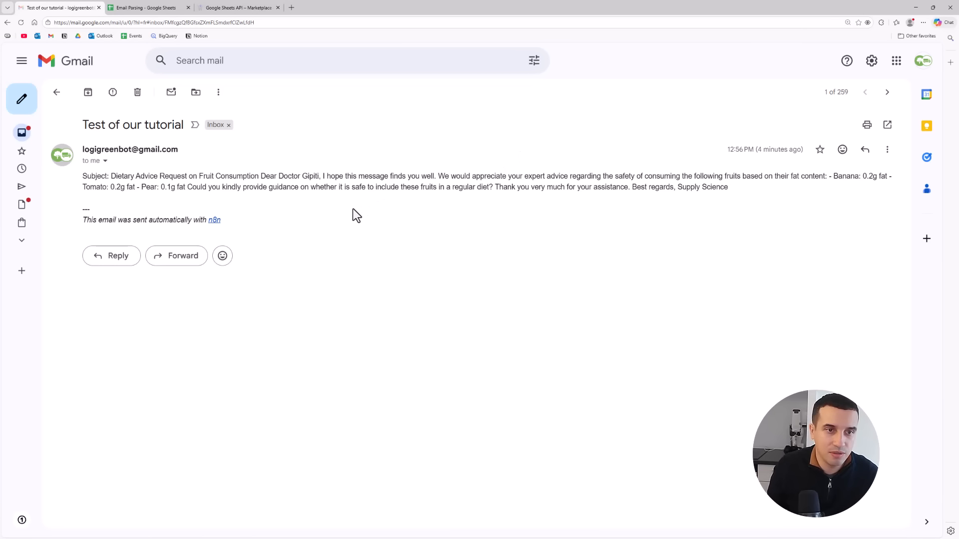
drag(266, 220, 80, 211)
click(130, 226)
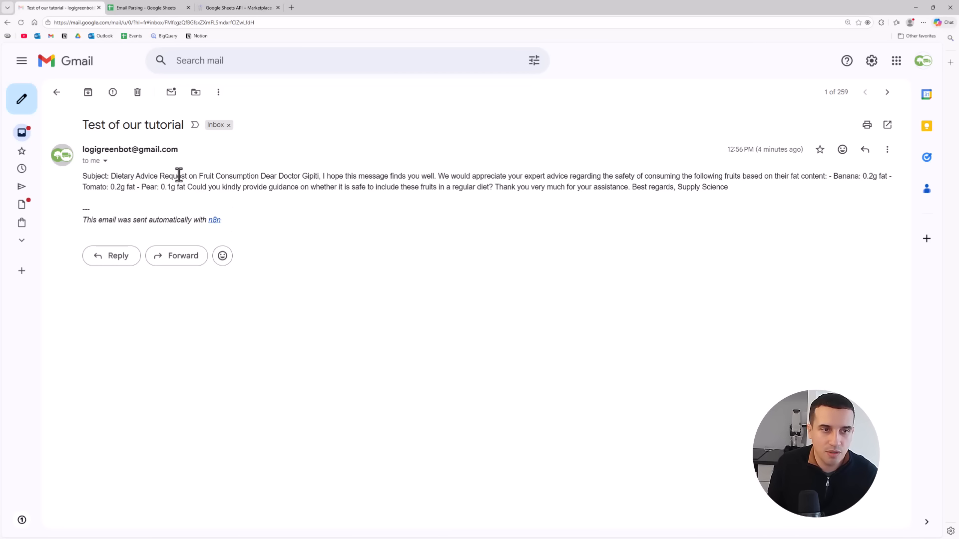
drag(87, 177, 649, 190)
click(649, 189)
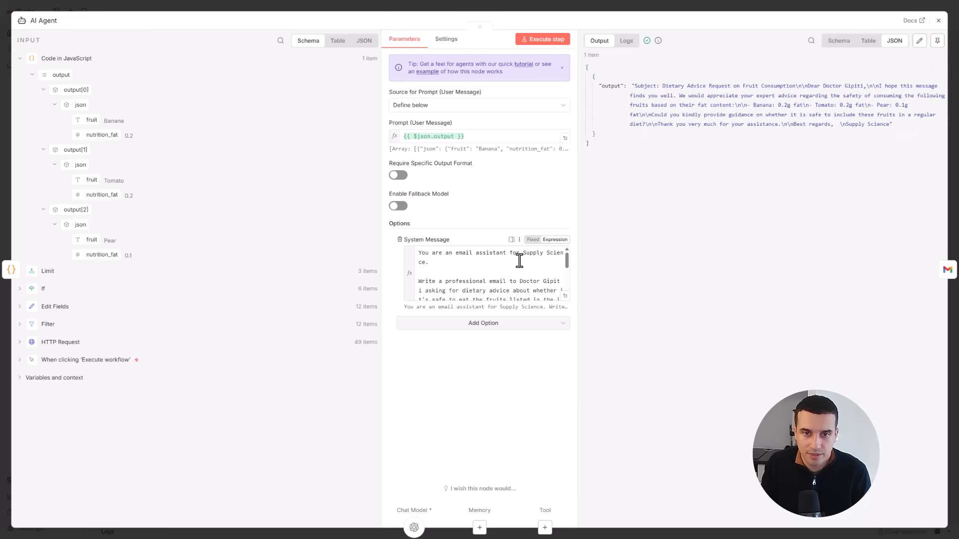
- Extend the AI Agent's system message with "in a nice table" for the fruit list and "and in html format" in the closing instruction
click(479, 281)
click(565, 296)
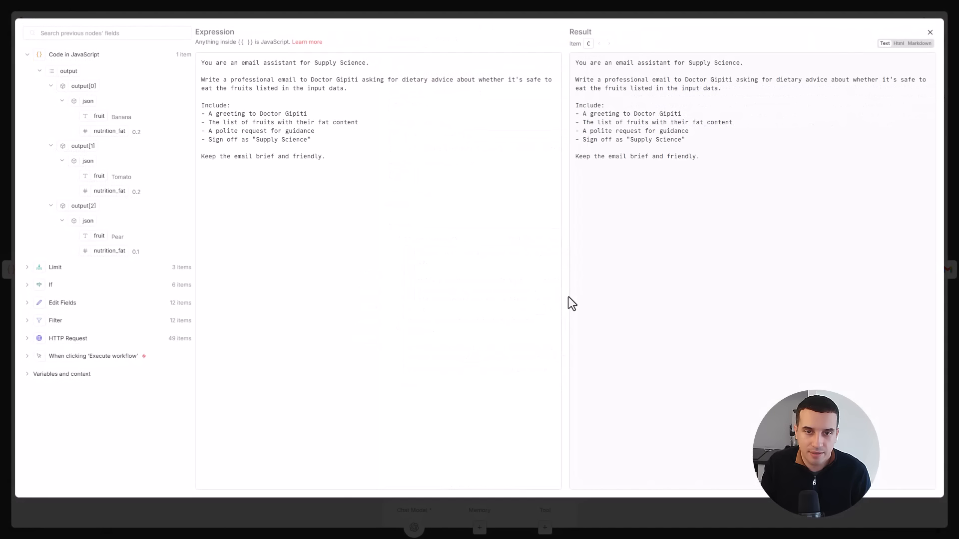
click(318, 157)
key(Delete)
key(Delete)
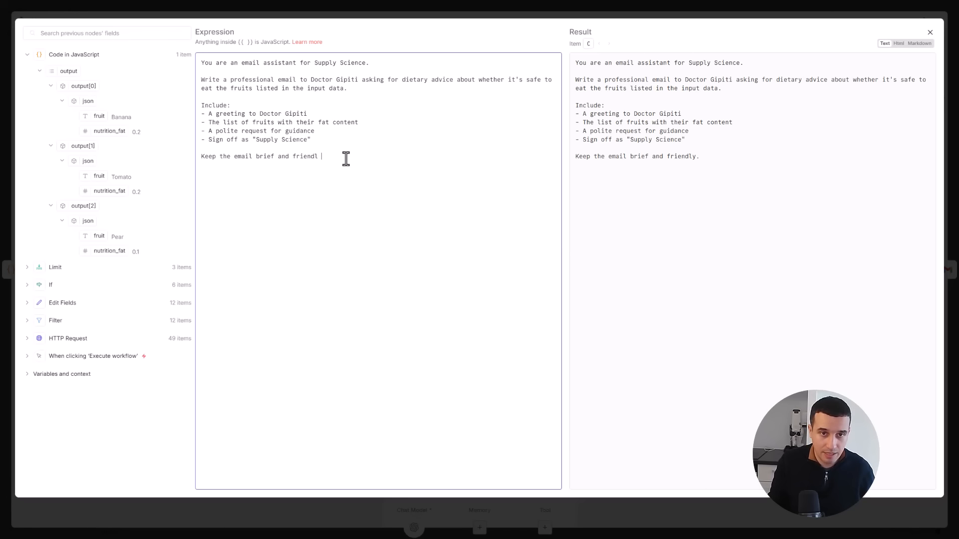
text(and in html format.)
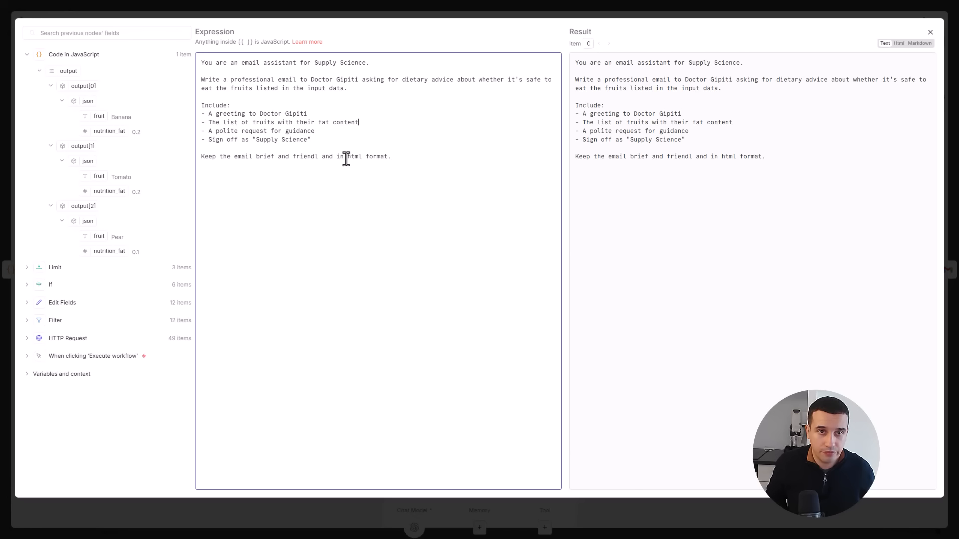
text(in a)
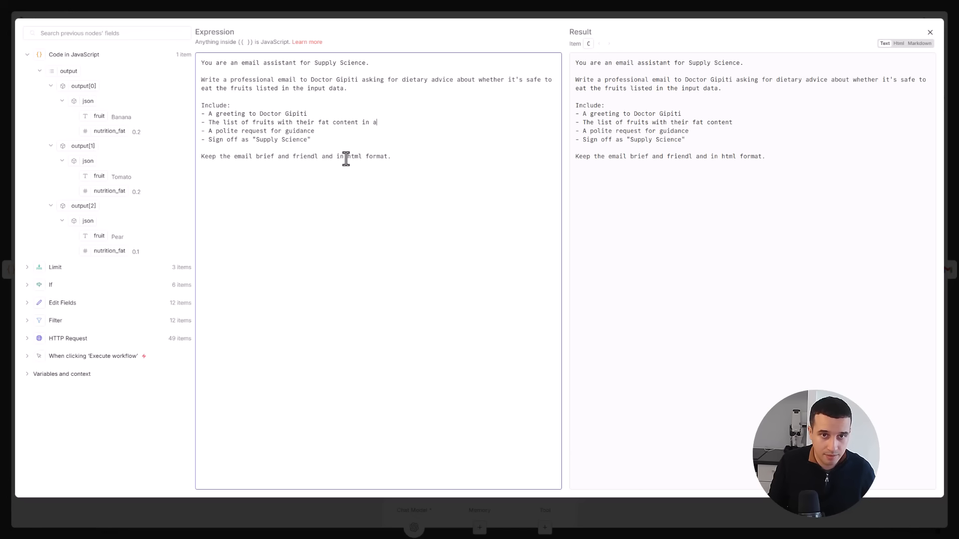
text( niece table)
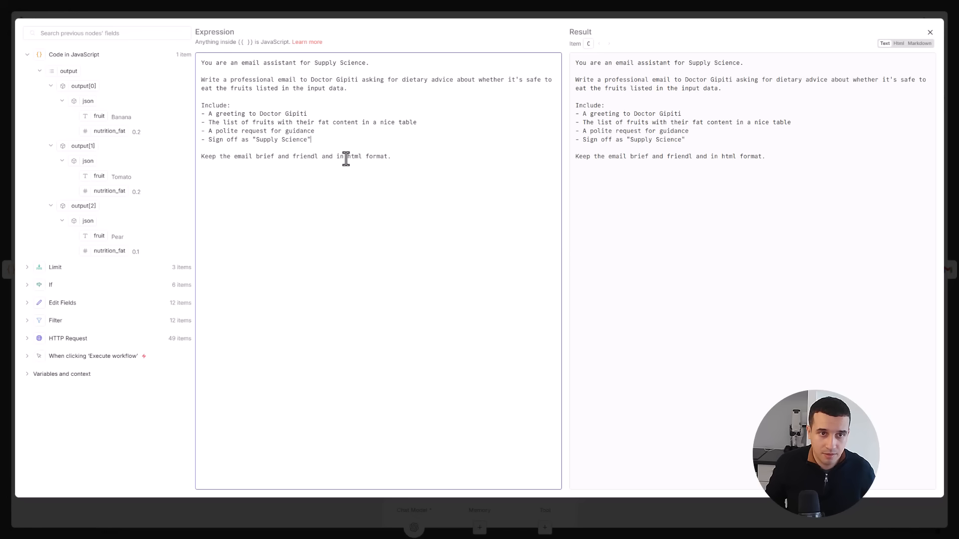
click(929, 32)
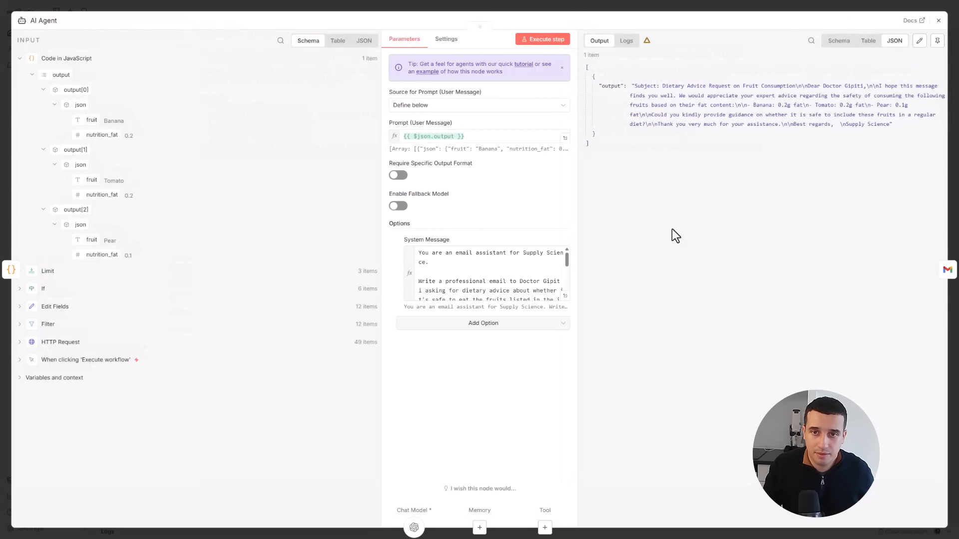
click(938, 23)
- Add the Append n8n Attribution option to the Send a message node and turn it off
click(765, 299)
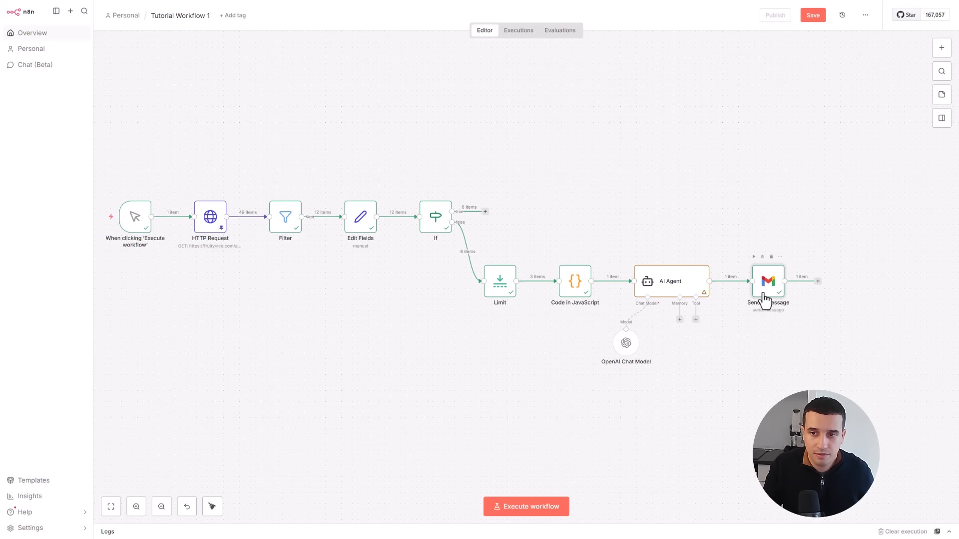
double_click(764, 300)
click(450, 313)
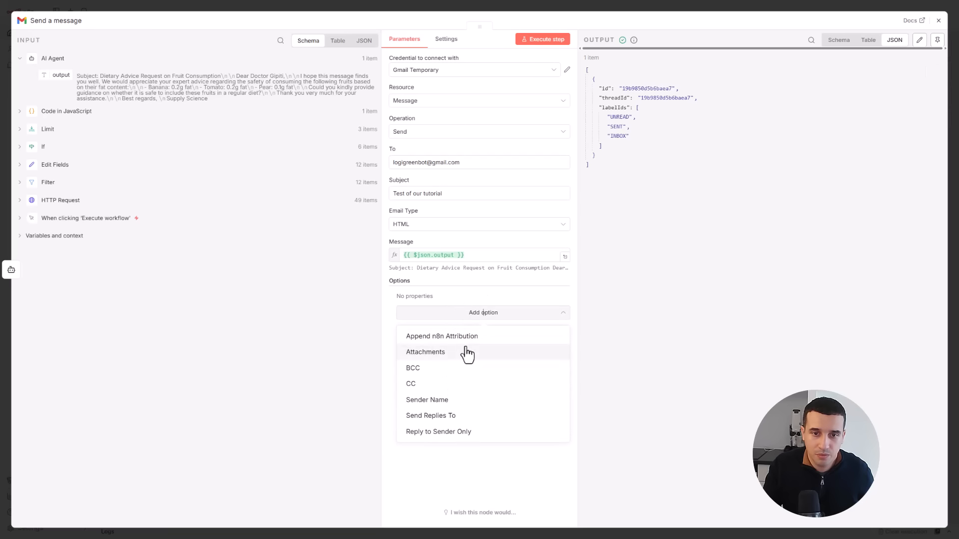
click(460, 339)
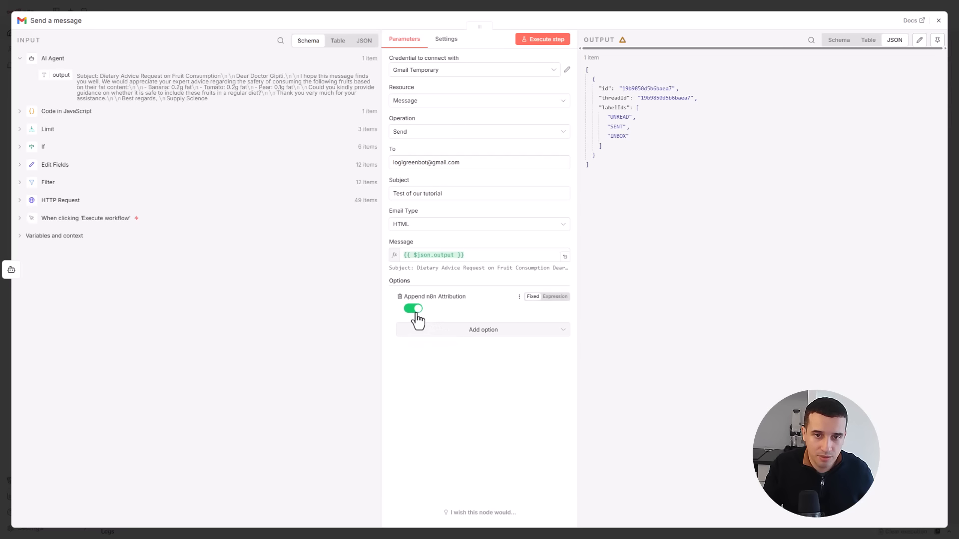
click(413, 309)
click(450, 330)
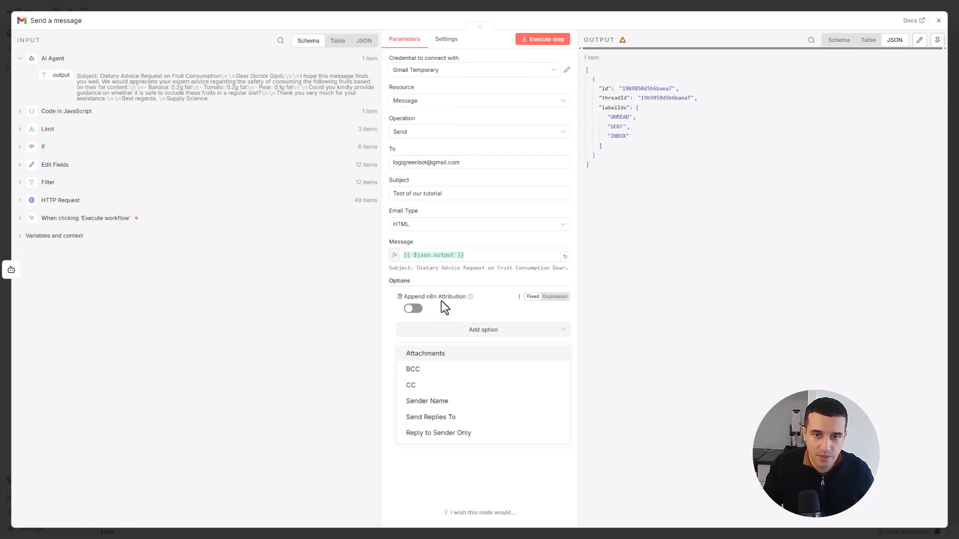
key(Escape)
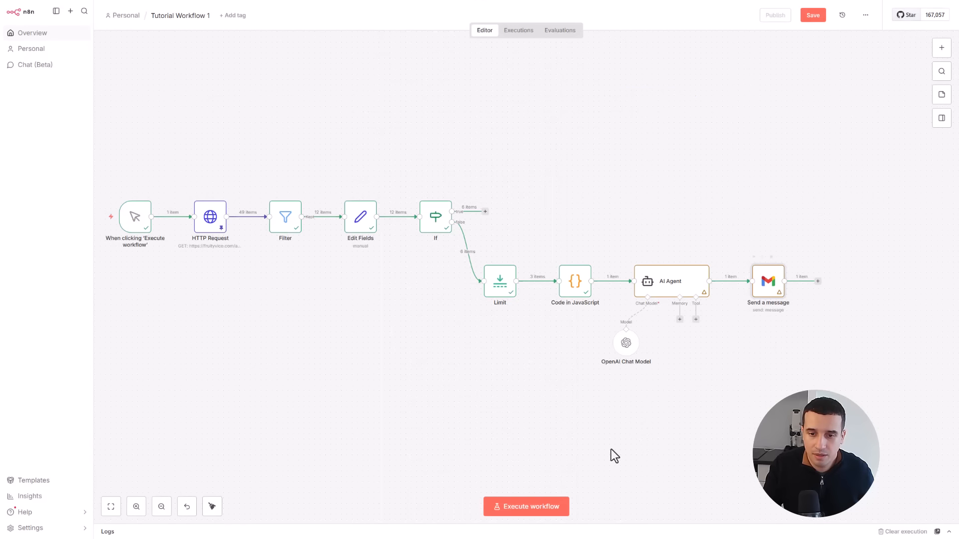
- Execute the full workflow again and inspect the new email in Gmail, including the code markers around its body
click(514, 506)
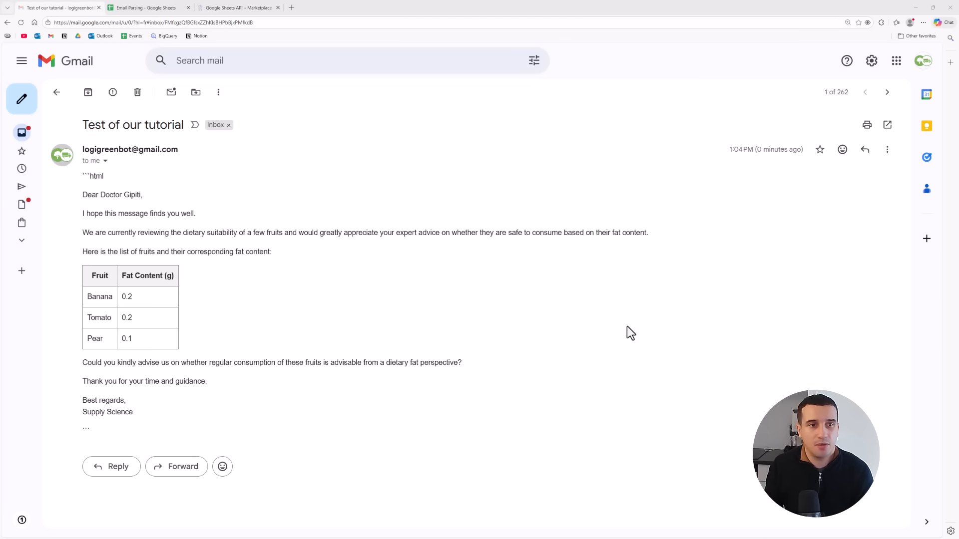
drag(90, 429, 63, 433)
click(163, 438)
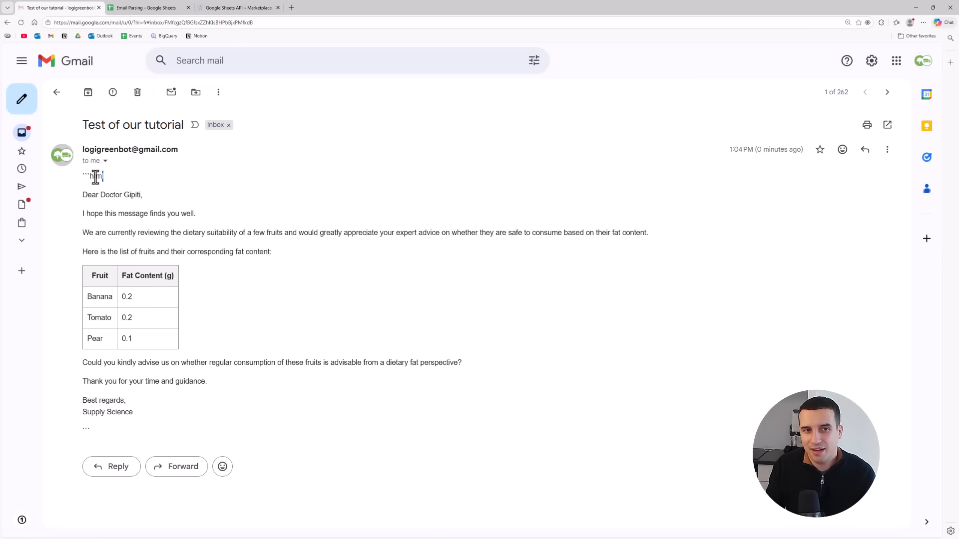
drag(103, 176, 84, 177)
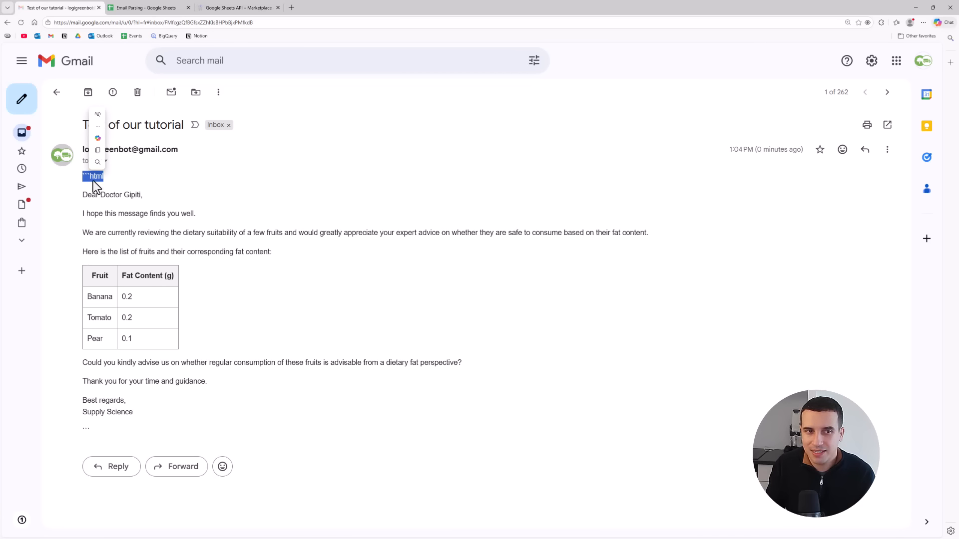
click(113, 189)
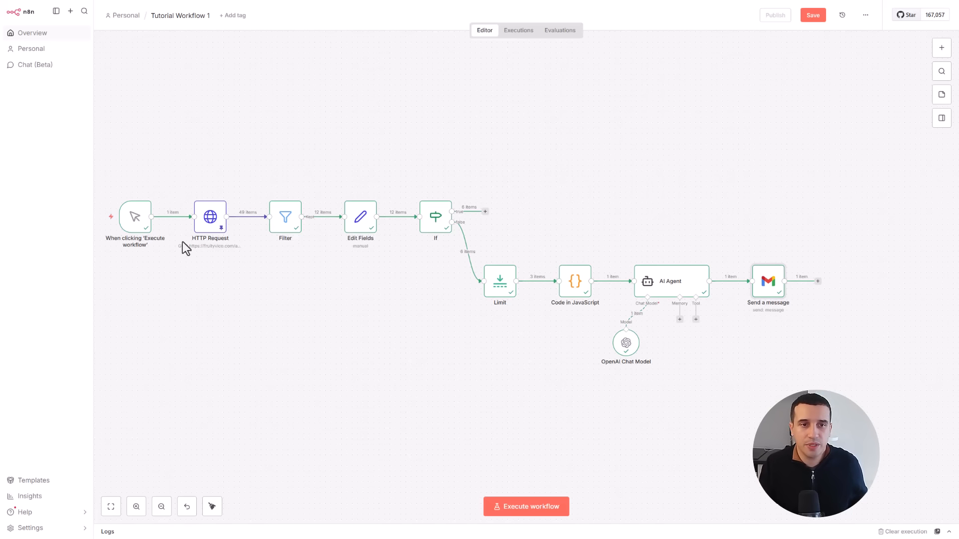
mouse_move(263, 231)
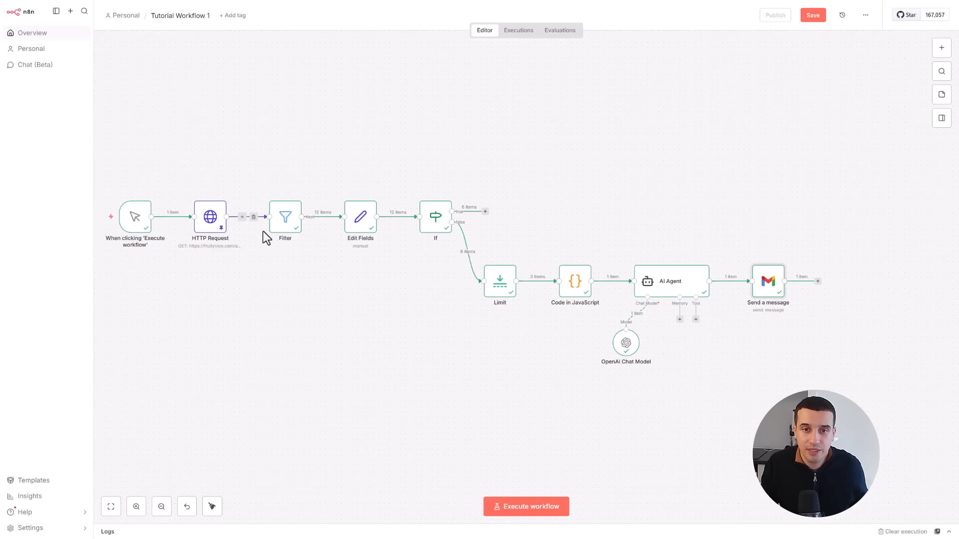
mouse_move(364, 225)
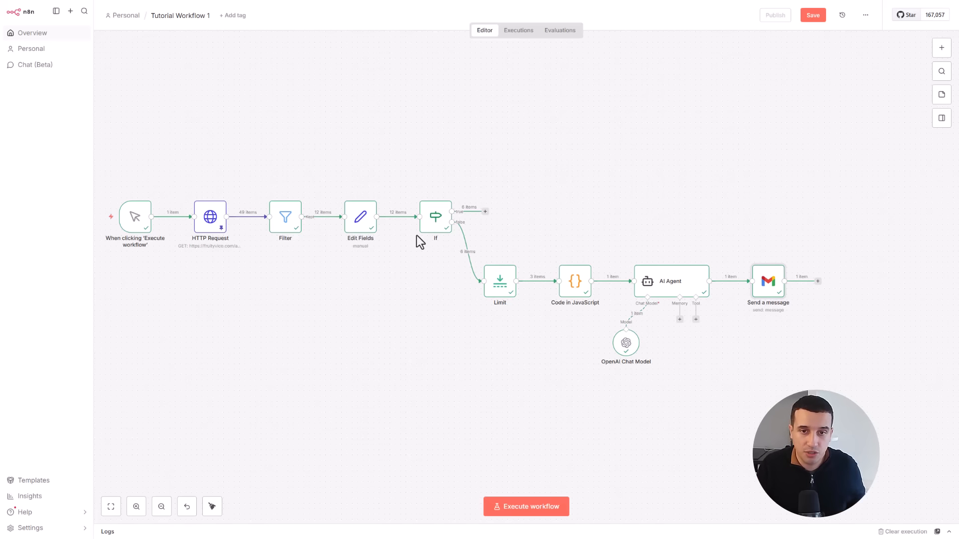
mouse_move(430, 238)
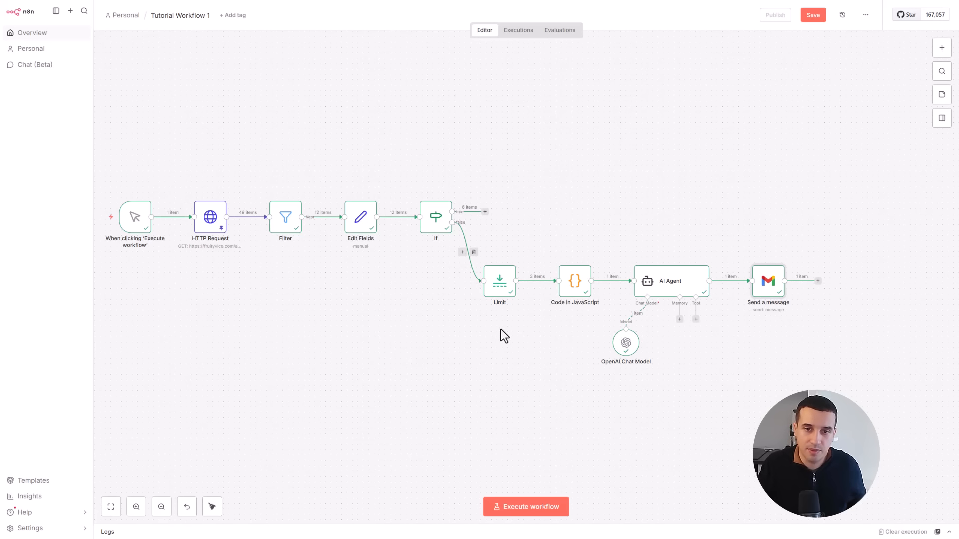
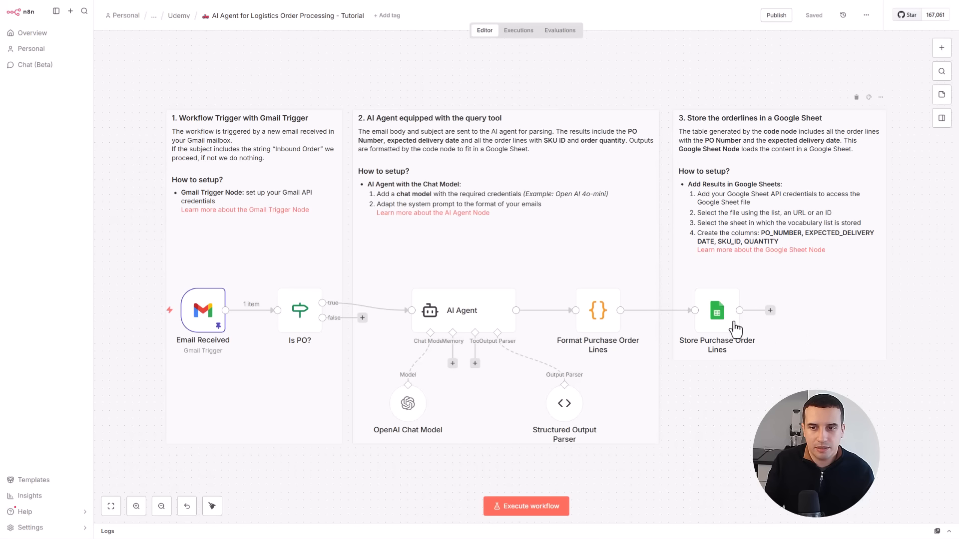
- Review the column mapping of the Store Purchase Order Lines node and execute the whole logistics order workflow
double_click(713, 324)
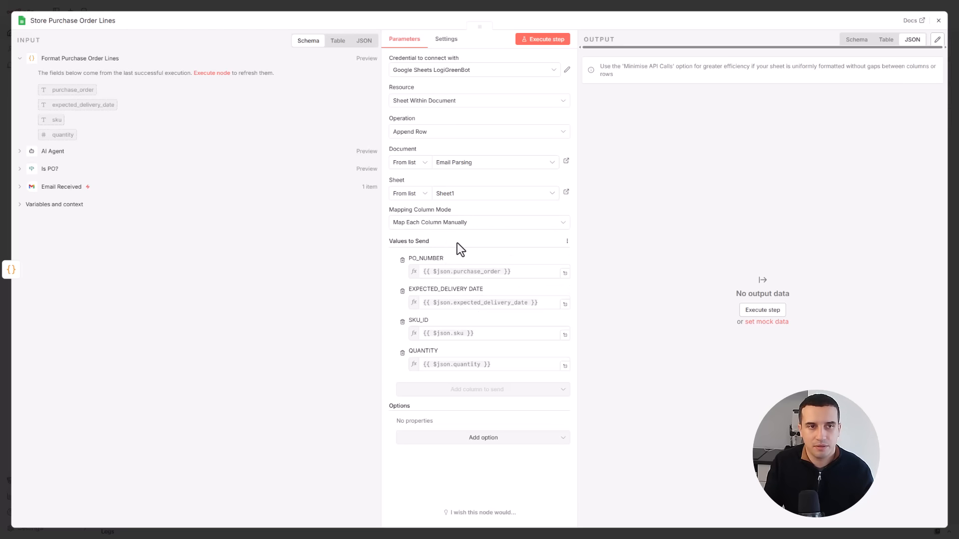
click(938, 20)
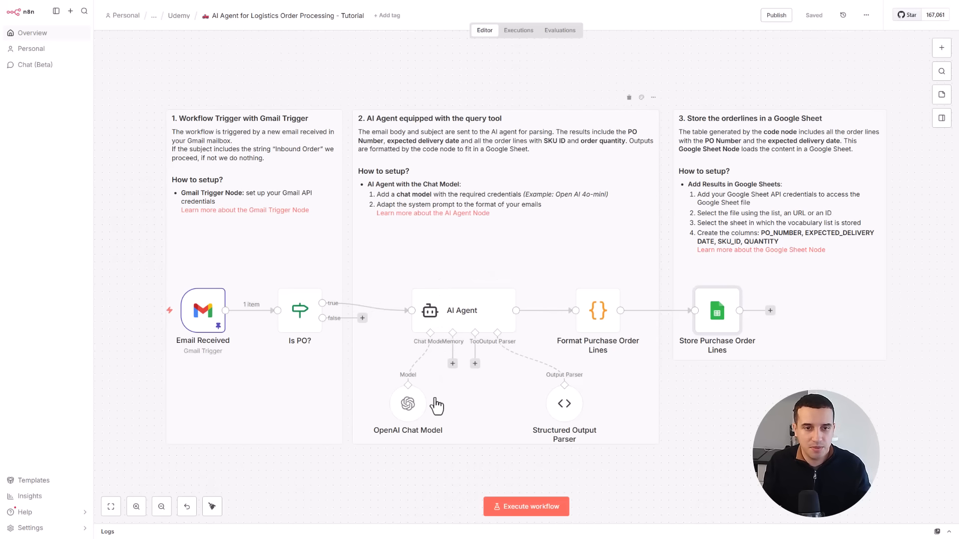
click(521, 509)
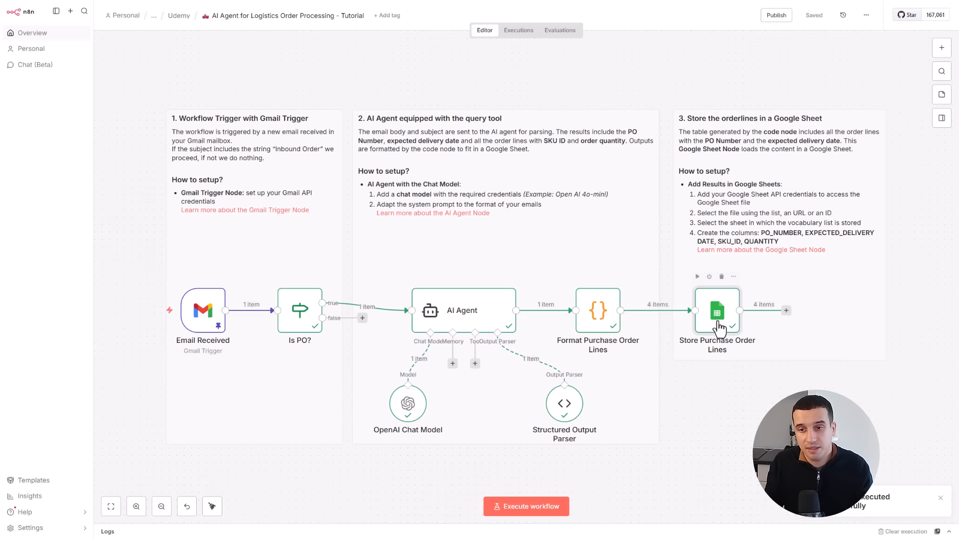
- Examine the pinned email data in the output of the Email Received trigger
double_click(205, 313)
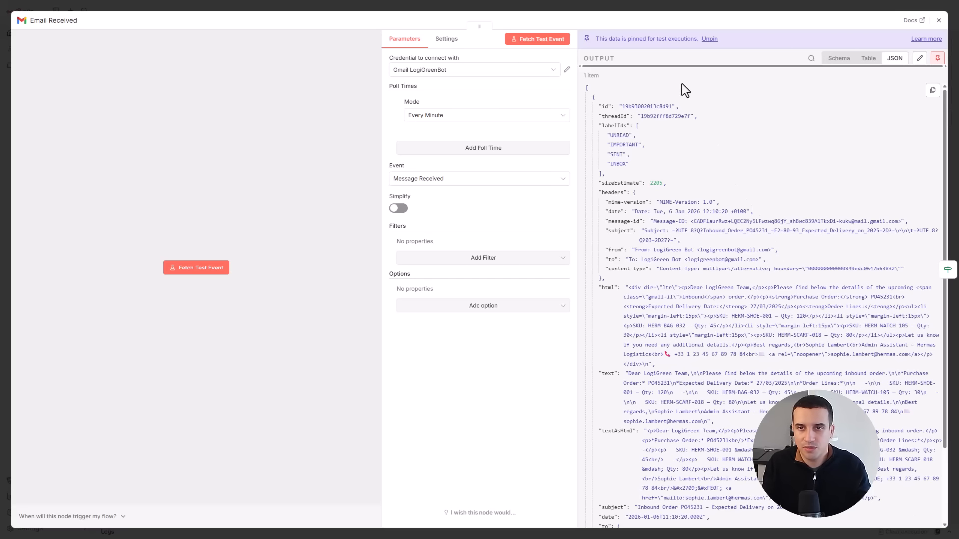
scroll(681, 272, down, 6)
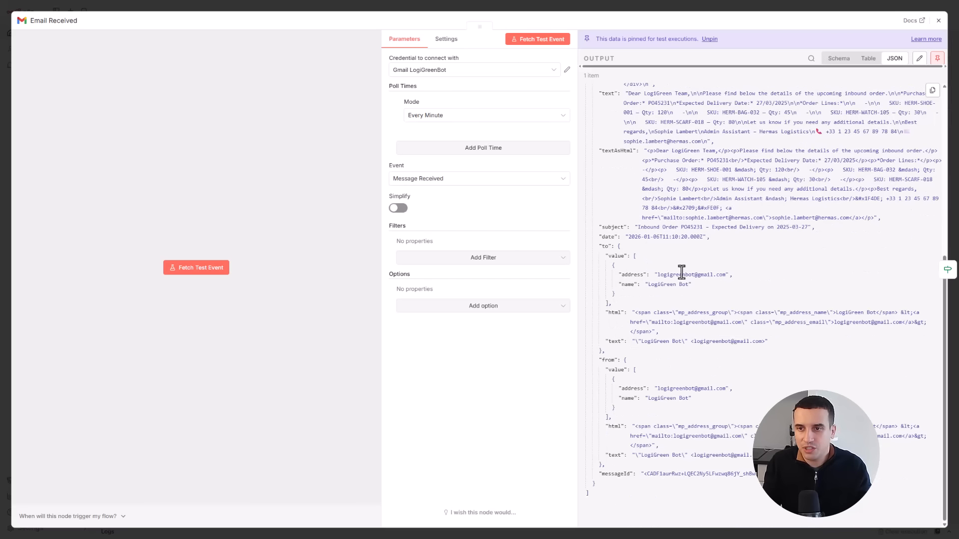
scroll(680, 271, up, 2)
- Examine the incoming email fields and the "Inbound Order" subject condition in the Is PO? node
click(947, 270)
scroll(144, 217, down, 2)
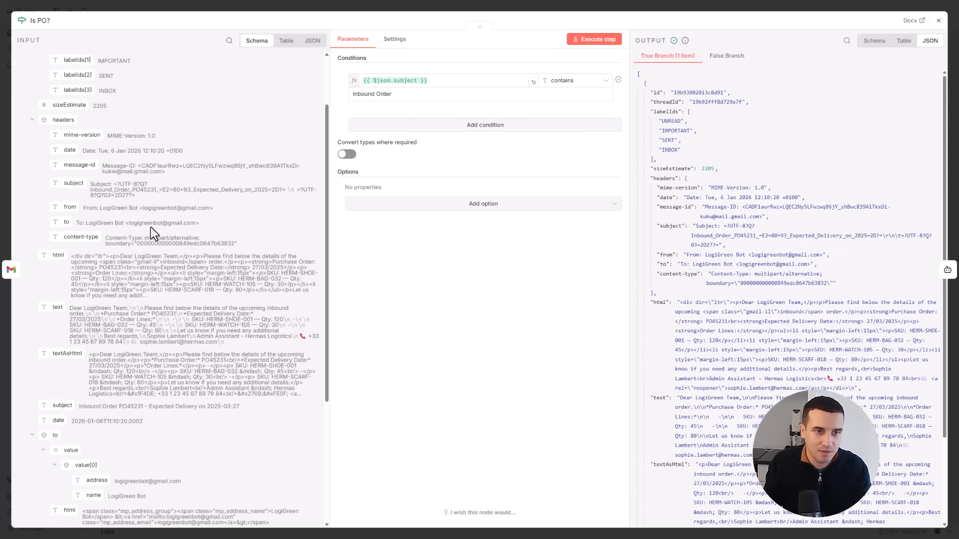
scroll(132, 195, down, 1)
scroll(131, 196, down, 1)
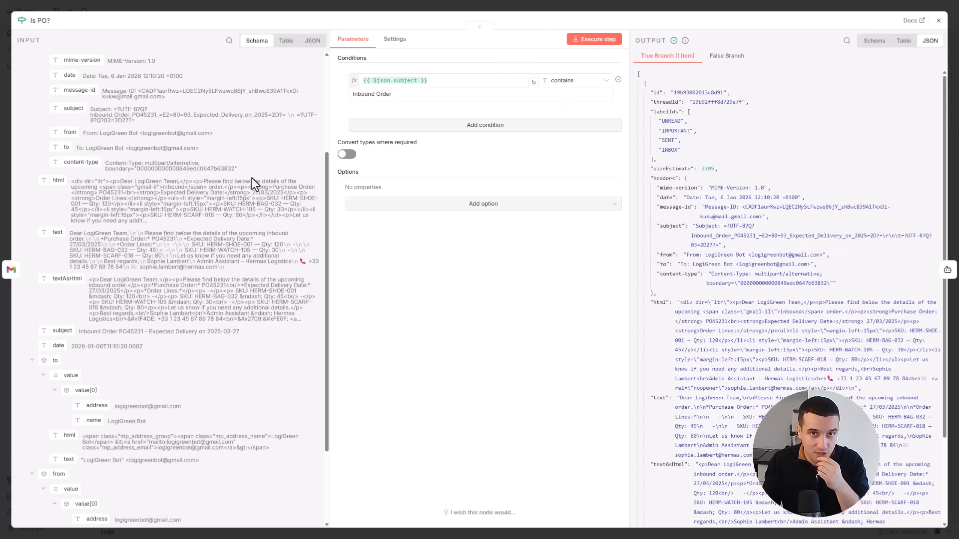
scroll(251, 178, up, 4)
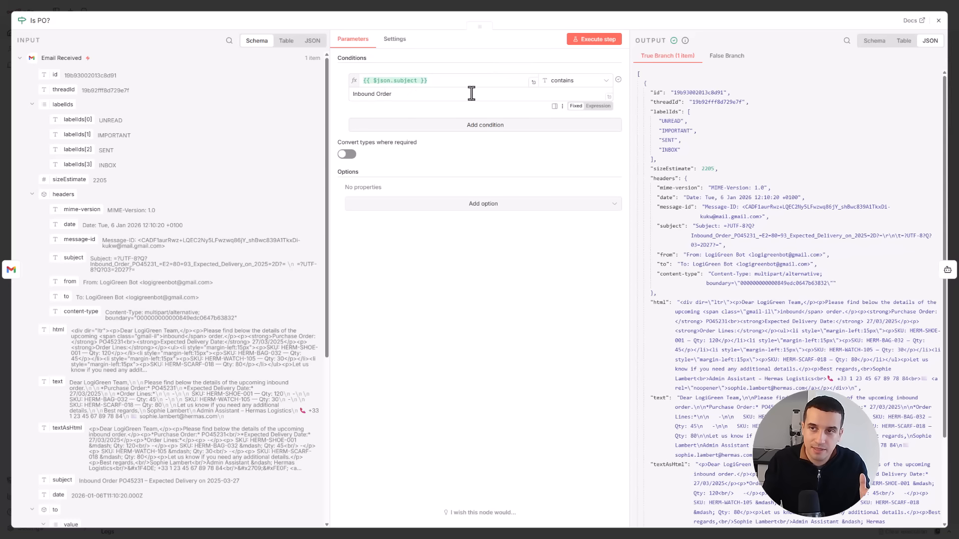
click(938, 21)
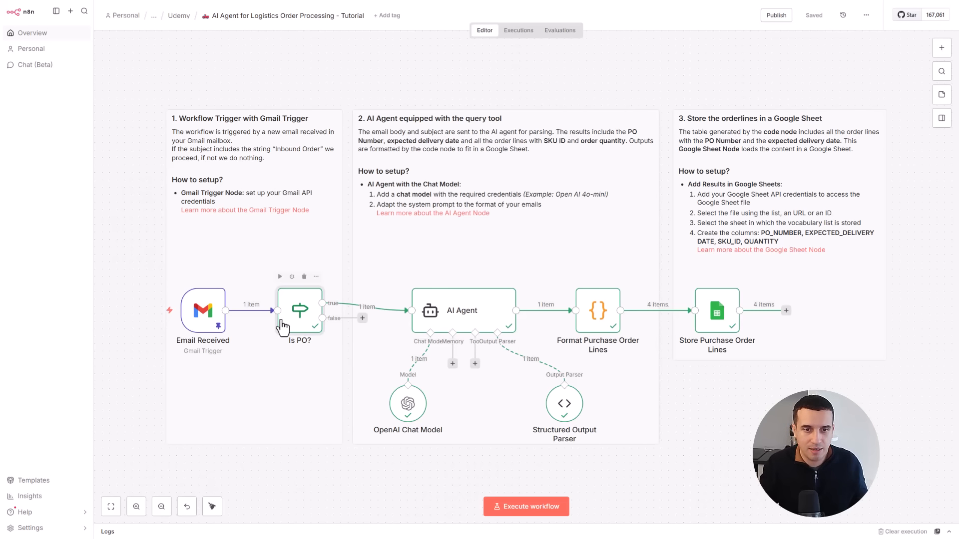
- View the AI Agent's user prompt in the expanded editor, with its resolved email subject and body
click(457, 313)
double_click(458, 313)
click(568, 176)
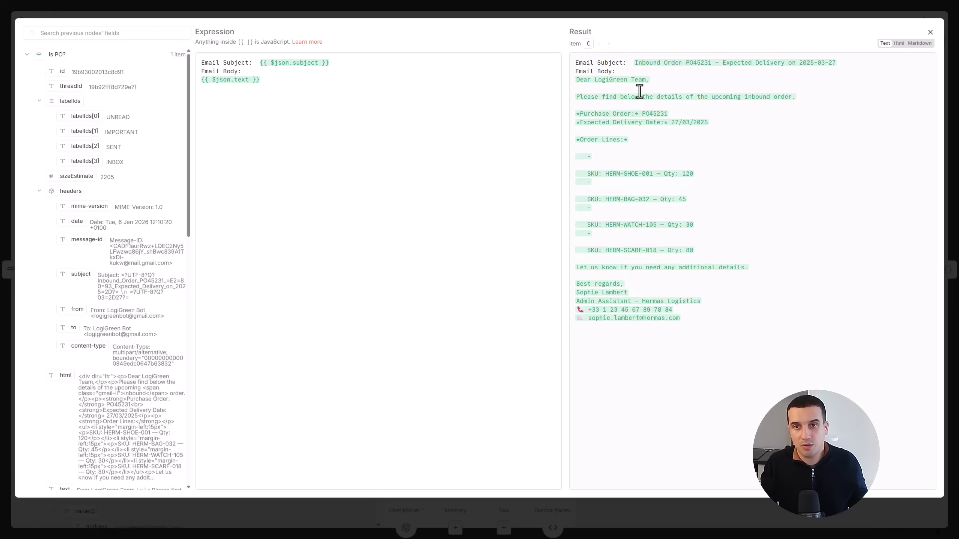
click(930, 33)
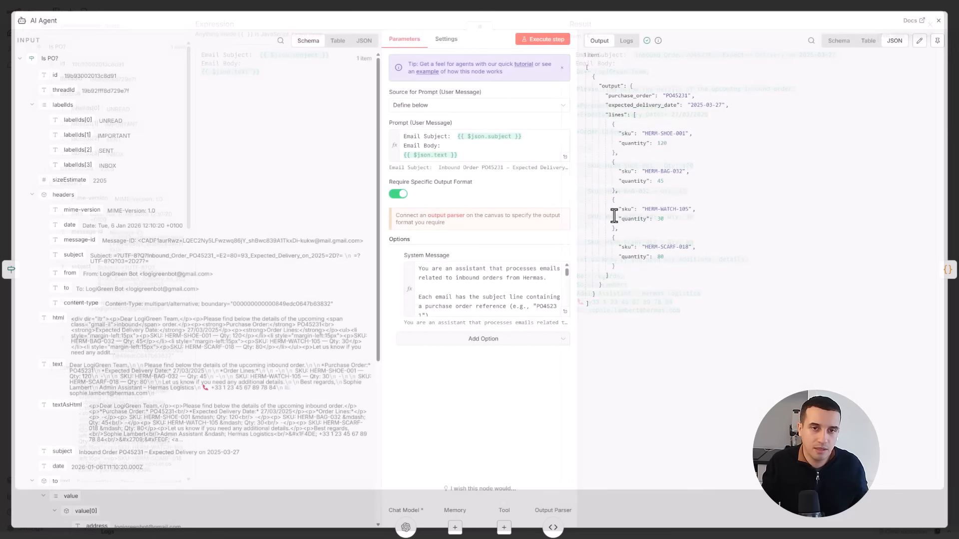
- Read the AI Agent's full system message, including the extraction fields and the closing JSON format instruction
click(563, 313)
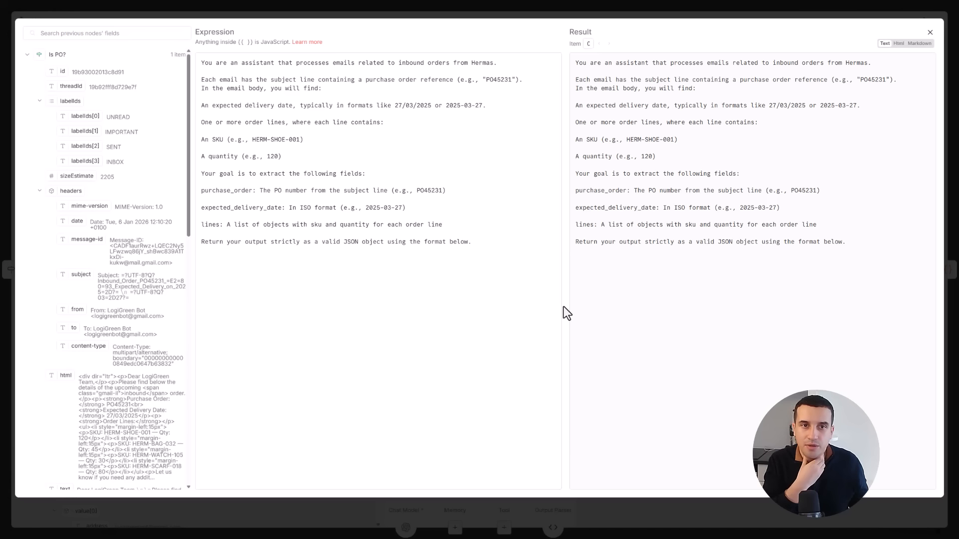
click(496, 82)
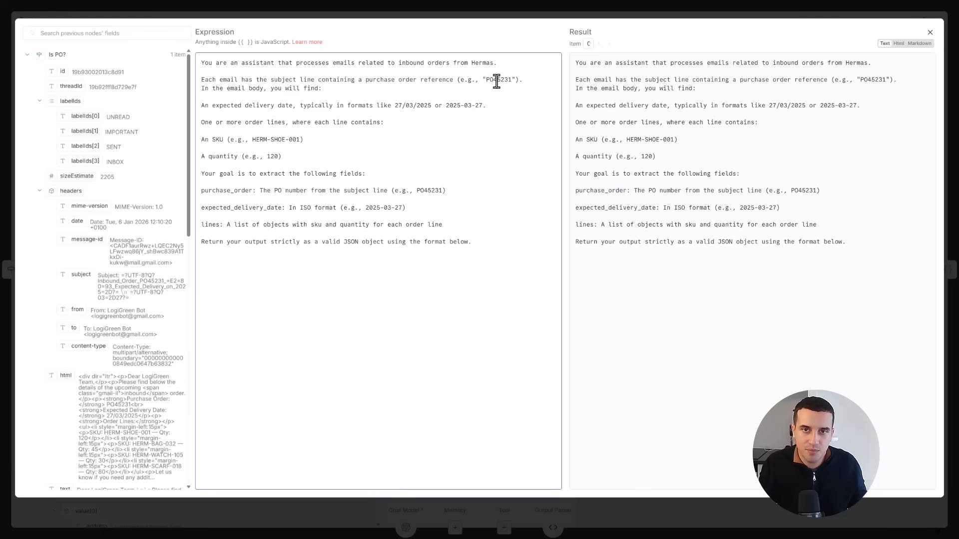
click(325, 156)
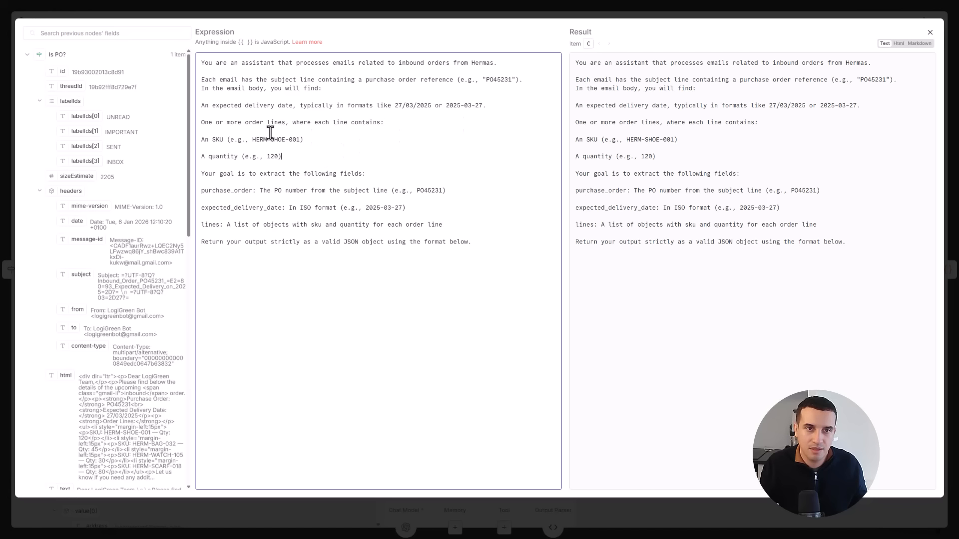
drag(446, 191, 366, 191)
click(258, 282)
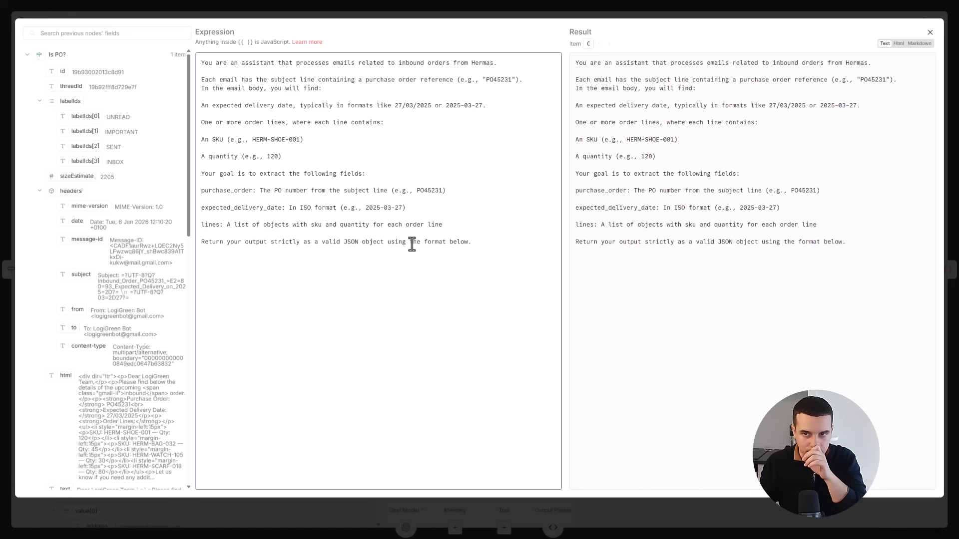
drag(469, 243, 446, 243)
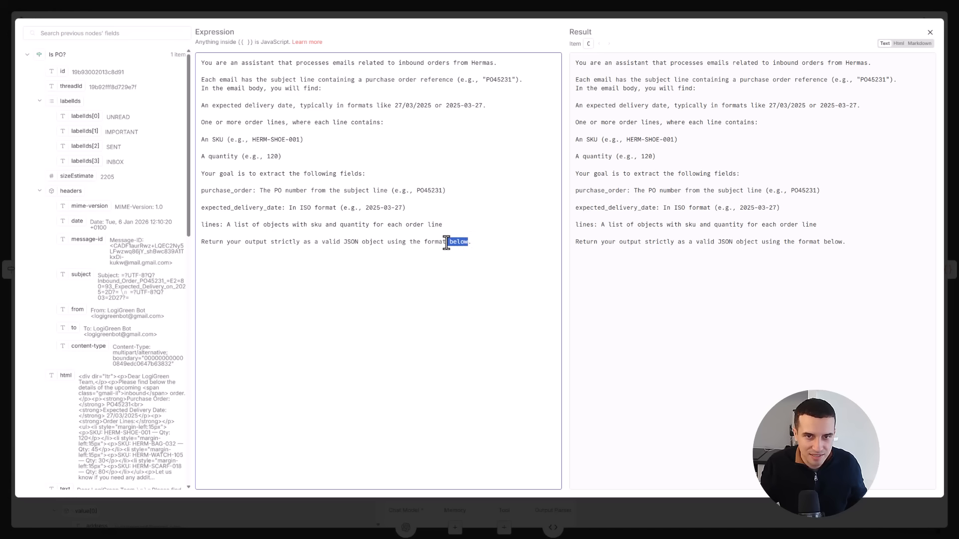
click(474, 250)
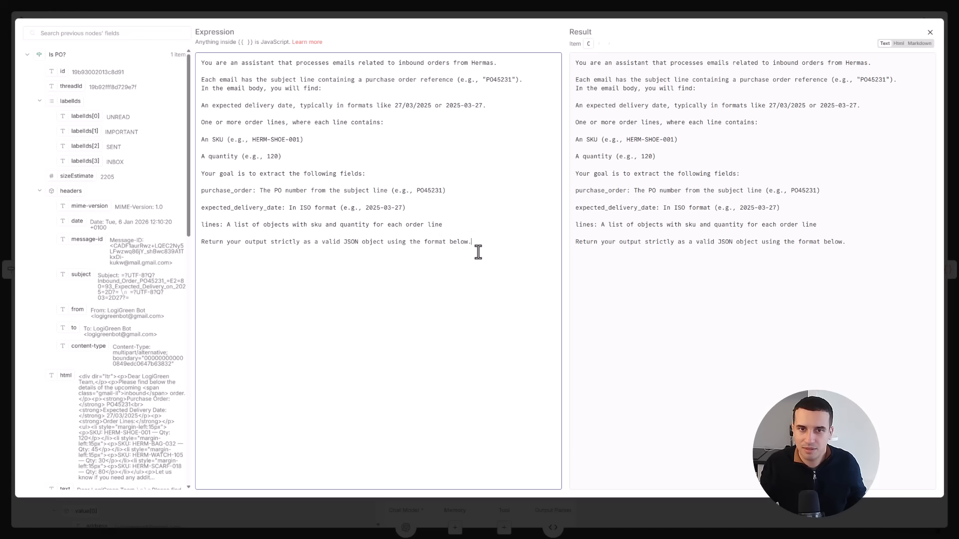
click(930, 33)
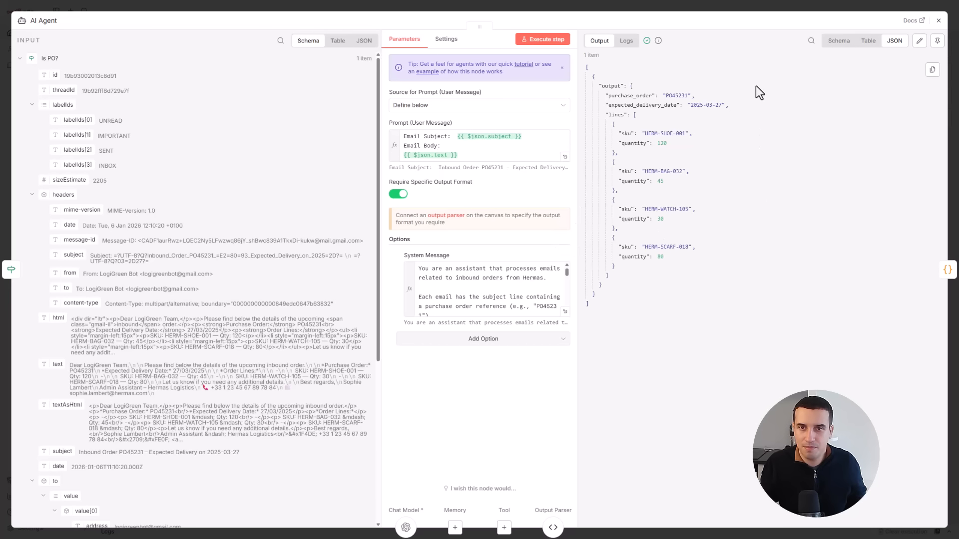
click(938, 20)
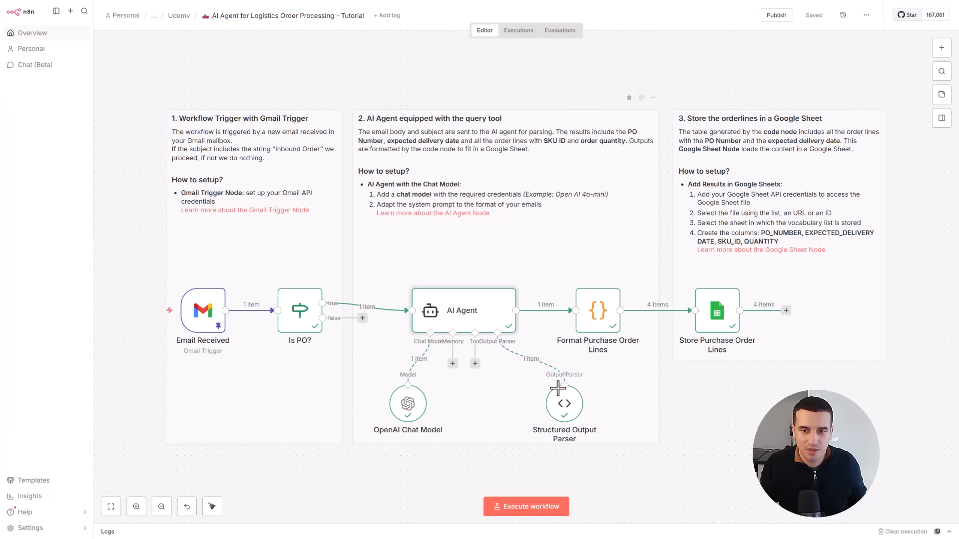
- Examine the Structured Output Parser's JSON example, including its purchase_order, expected_delivery_date and lines keys, and return to the AI Agent
double_click(565, 413)
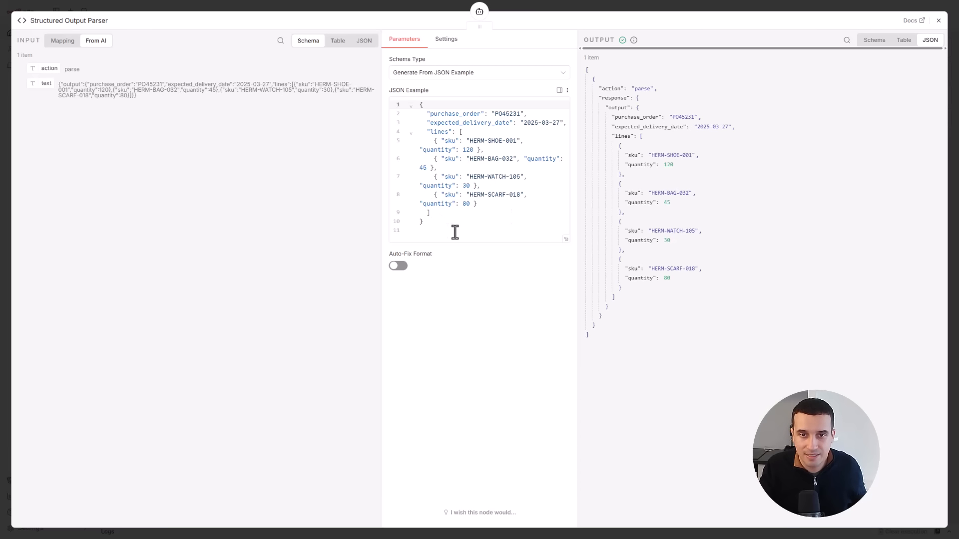
click(425, 161)
key(ctrl+a)
click(466, 175)
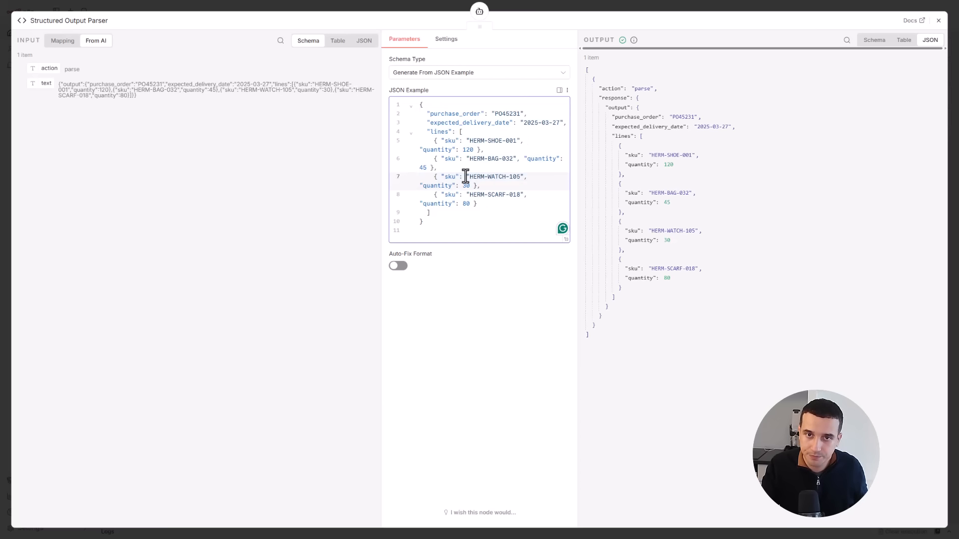
click(457, 114)
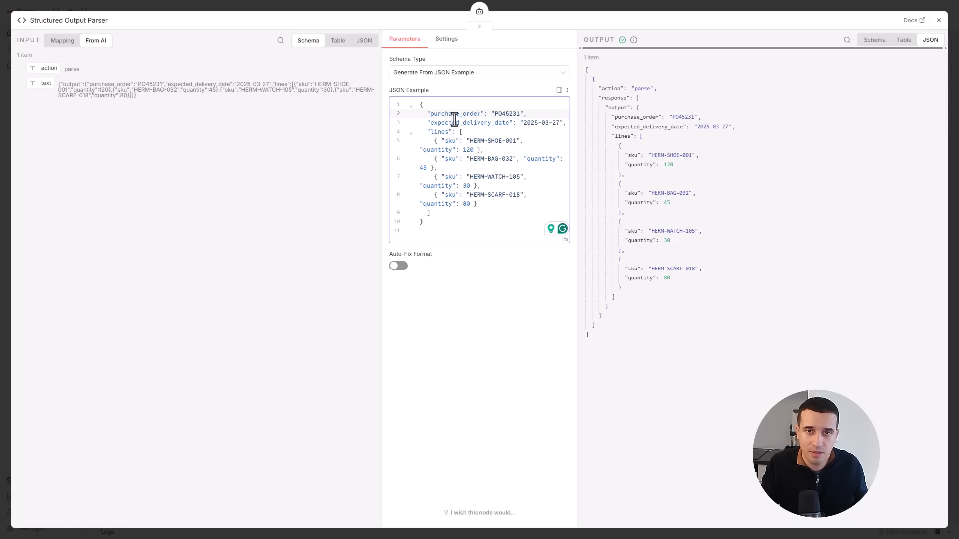
click(466, 122)
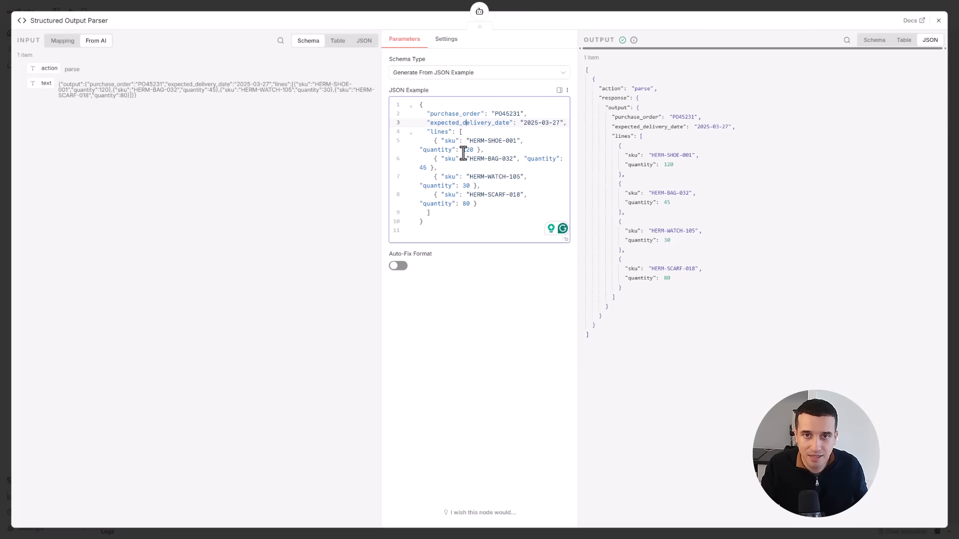
click(439, 131)
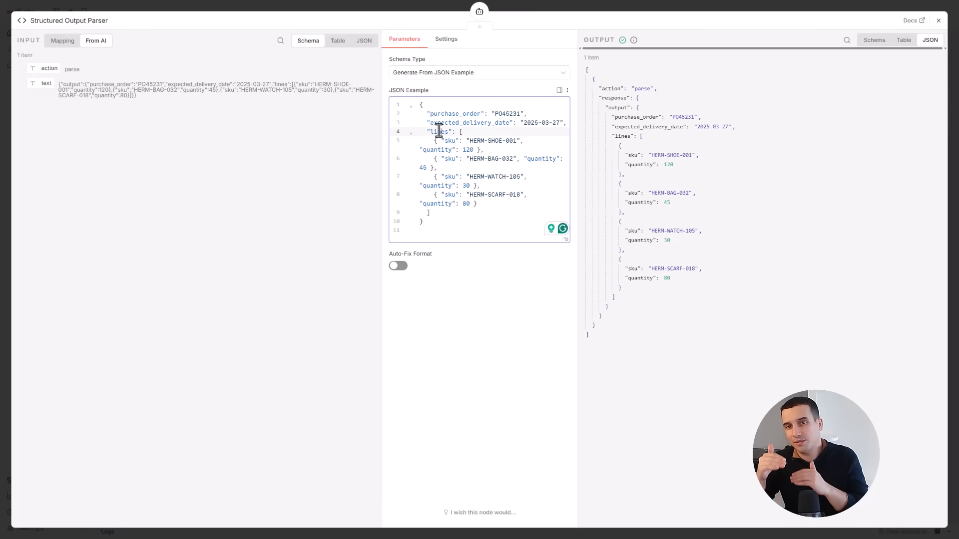
click(480, 12)
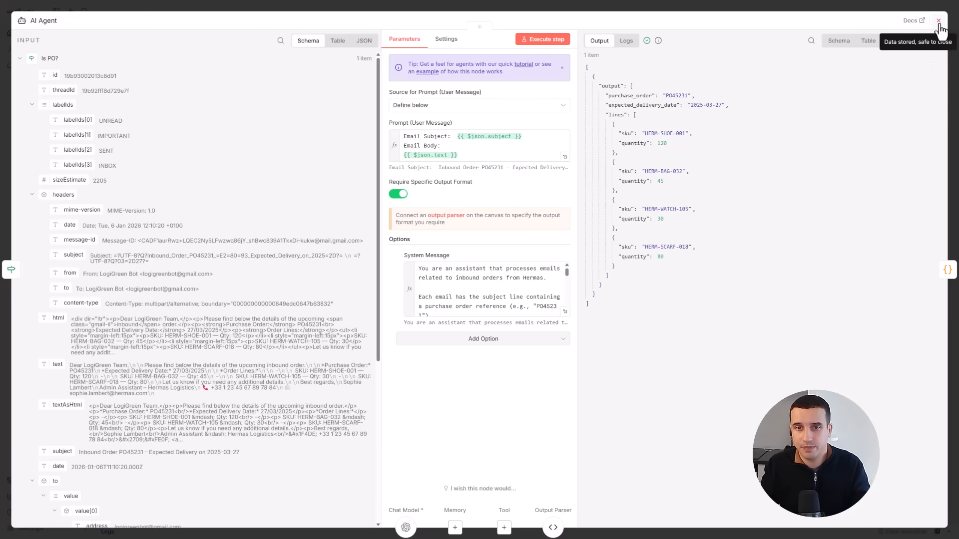
- Review the Format Purchase Order Lines node's JavaScript code and the order line items it outputs
click(948, 269)
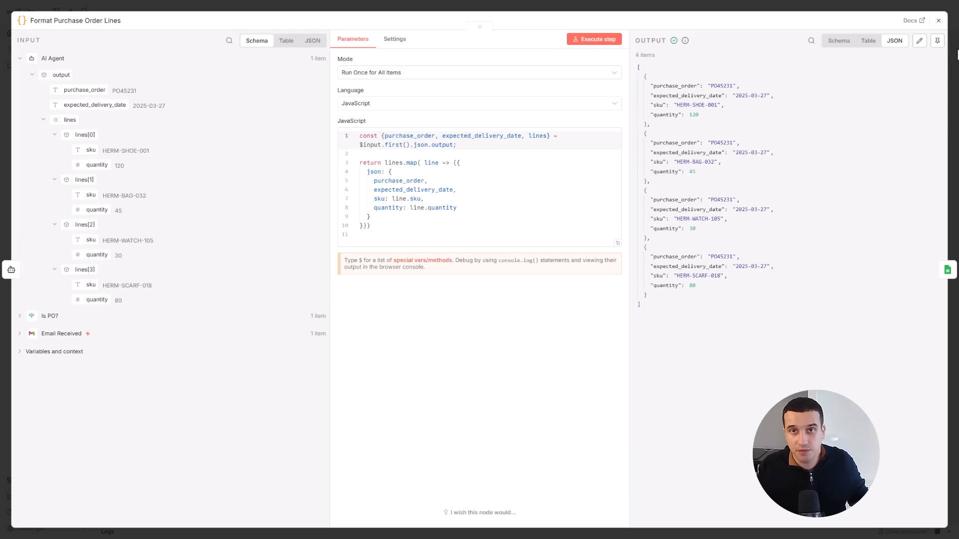
click(939, 21)
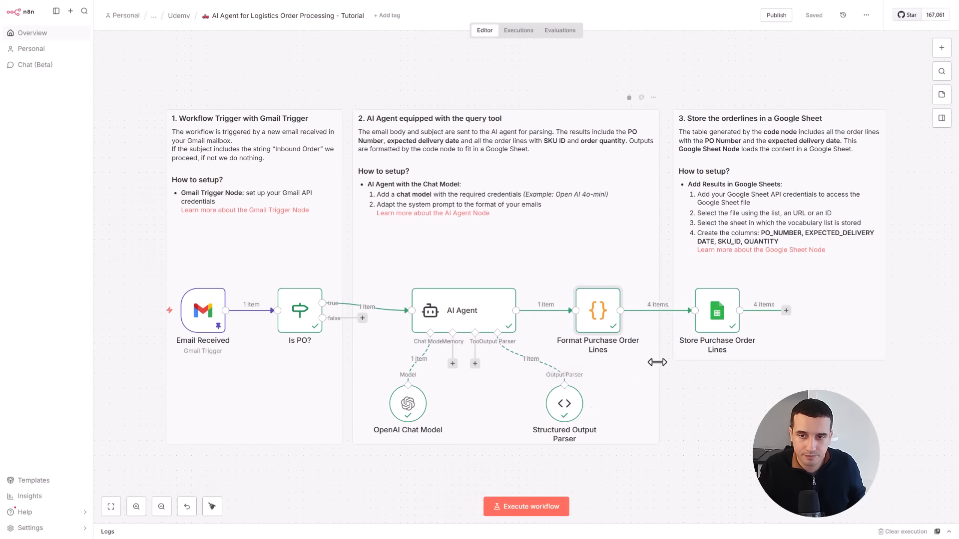
double_click(597, 325)
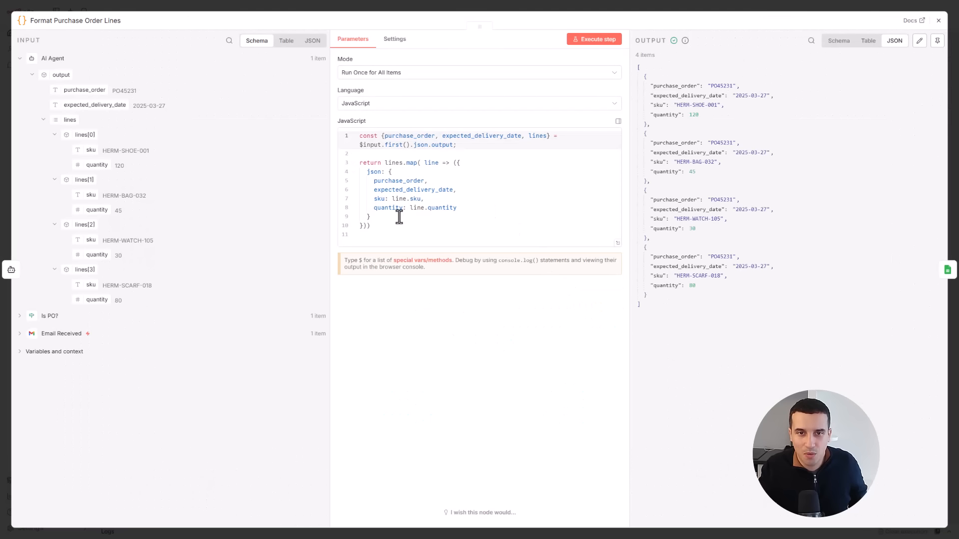
drag(404, 234, 368, 132)
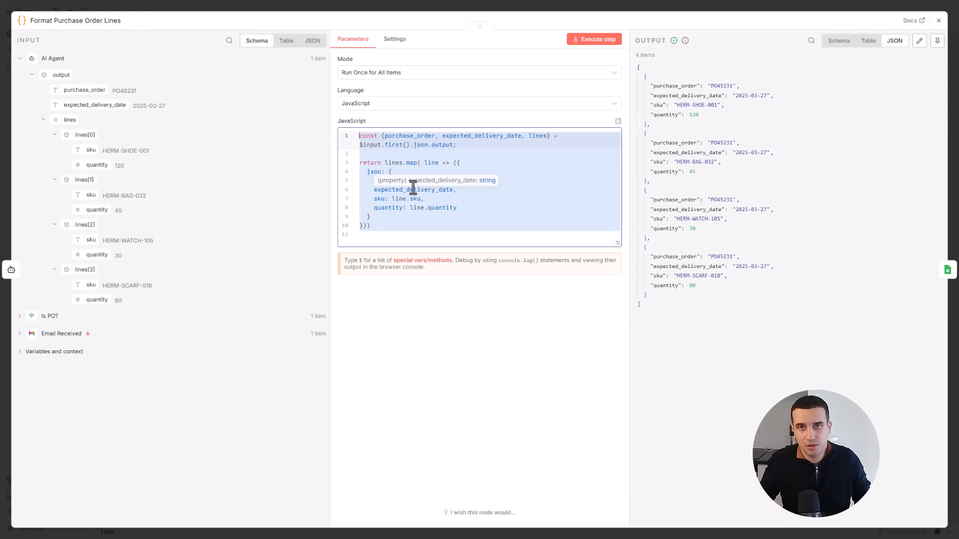
click(939, 20)
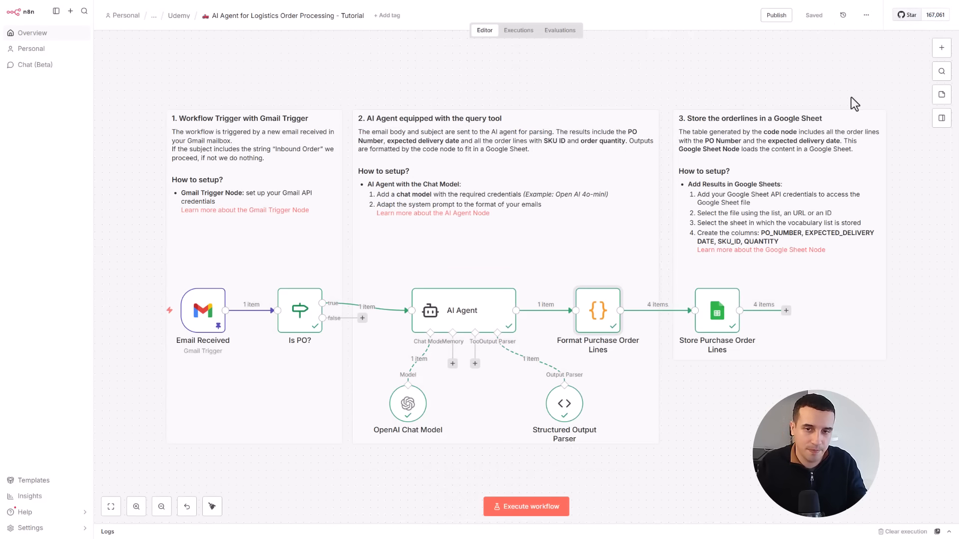
- Inspect the rows that the Store Purchase Order Lines node sent to the Google Sheet in this execution
click(720, 321)
double_click(721, 321)
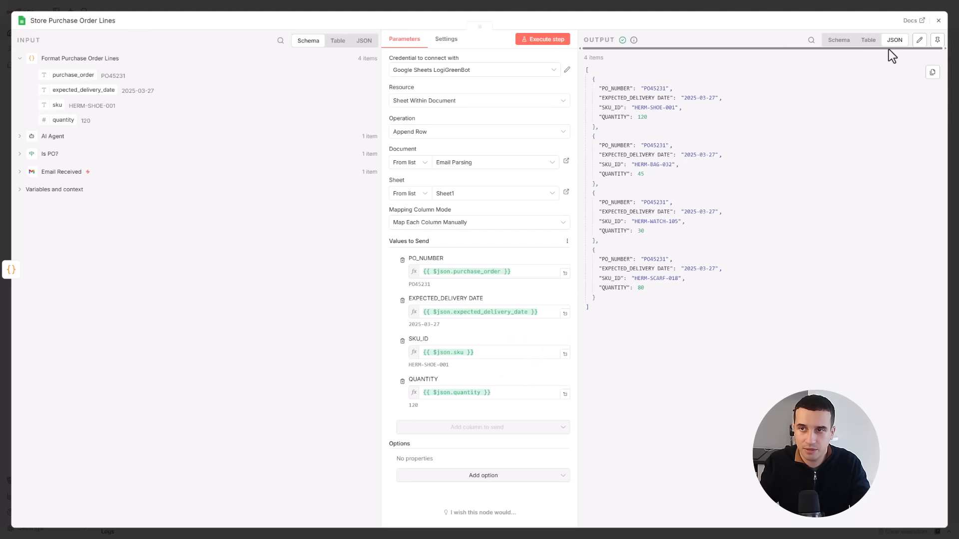
click(939, 22)
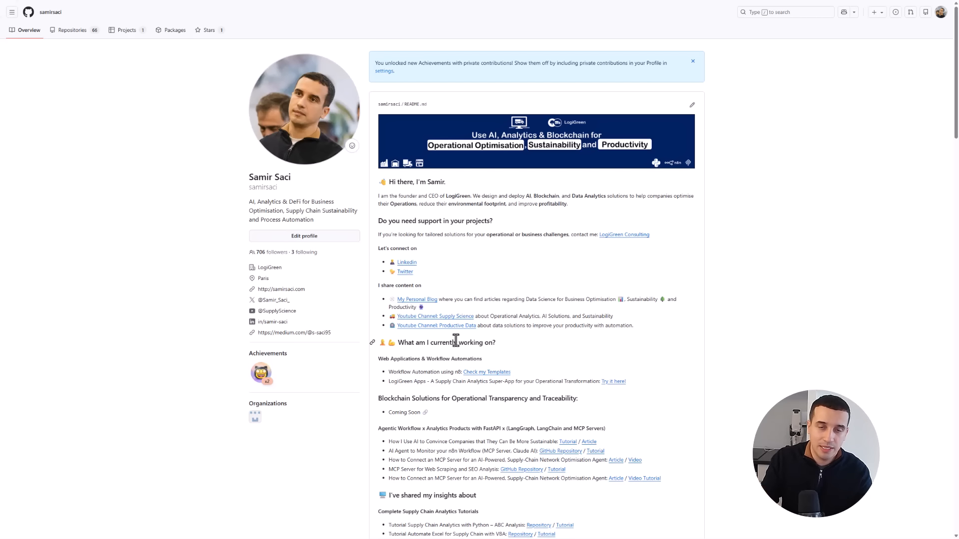
- Open the n8n templates repository from the GitHub profile, enlarge the page and look over its folders and README categories
click(481, 372)
scroll(414, 419, down, 10)
scroll(425, 405, up, 10)
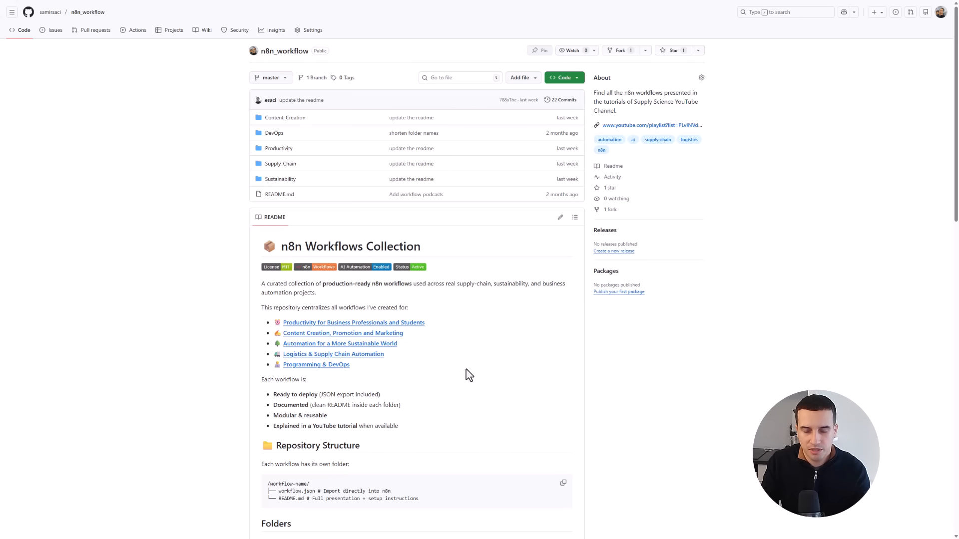
key(ctrl+plus)
key(ctrl+plus)
key(ctrl+plus)
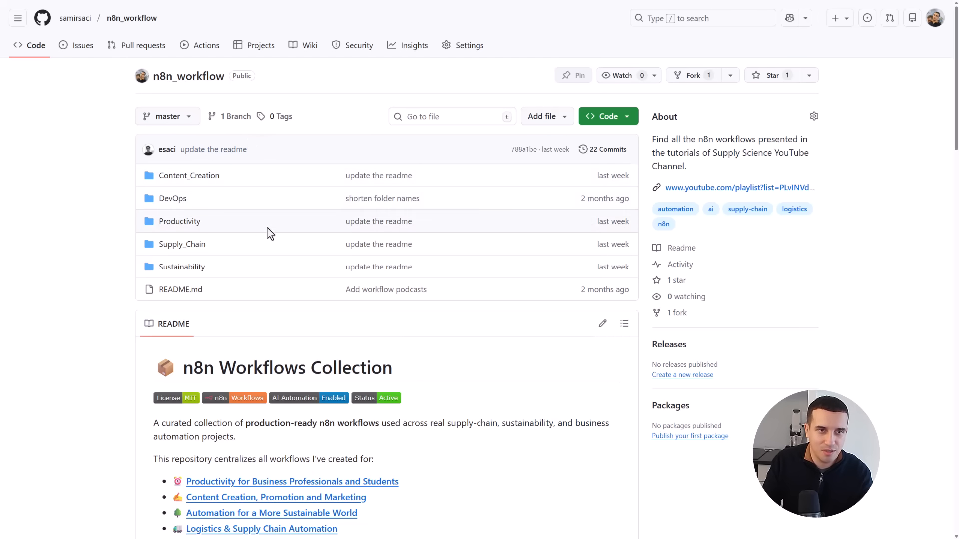
scroll(347, 409, down, 2)
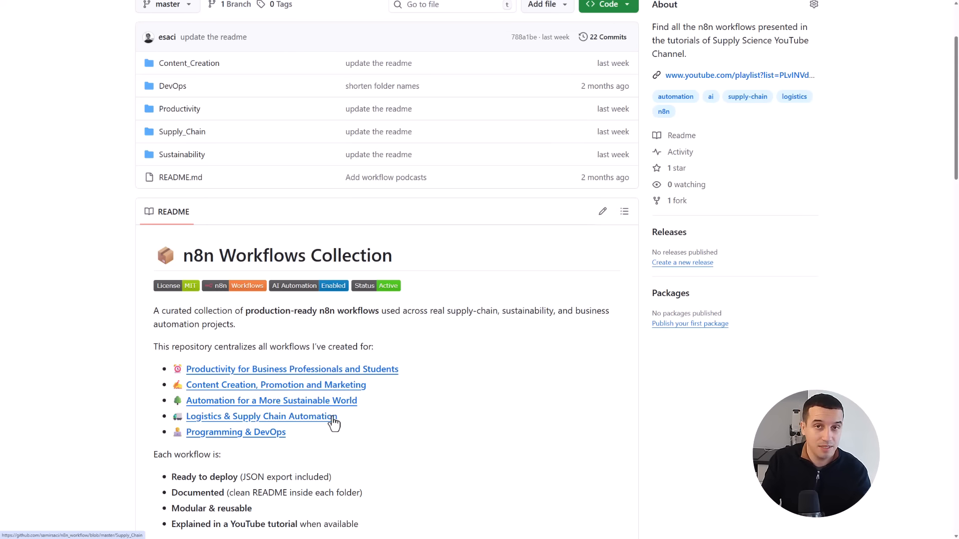
- Open the AI_Agent_for_Debugging_Workflow_Executions template in the DevOps category and look through its README, including the context diagram and setup requirements
scroll(271, 402, down, 1)
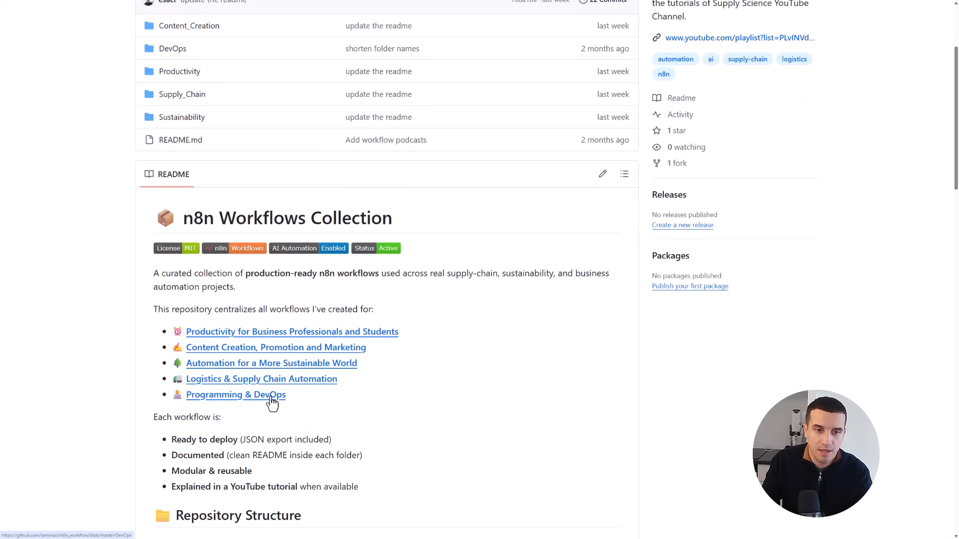
scroll(273, 410, up, 1)
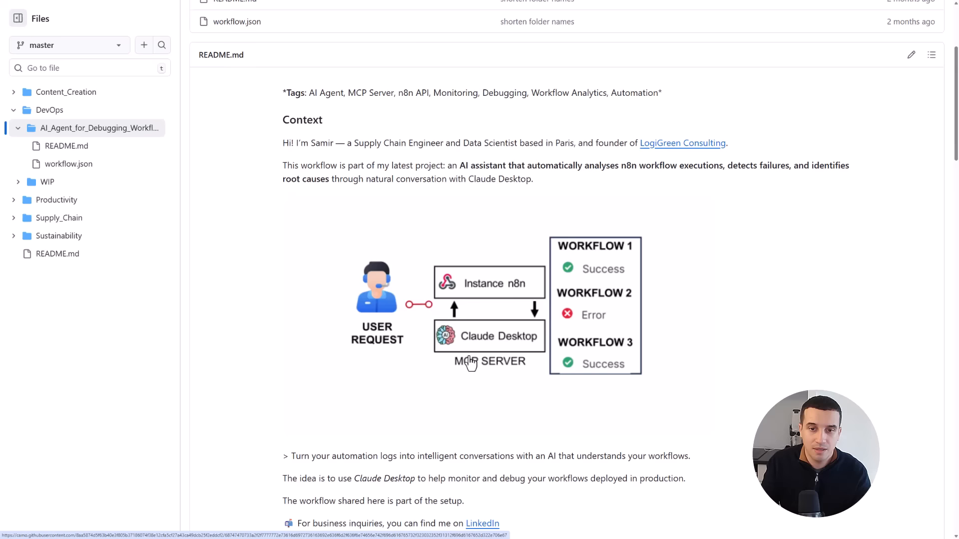
scroll(501, 426, down, 20)
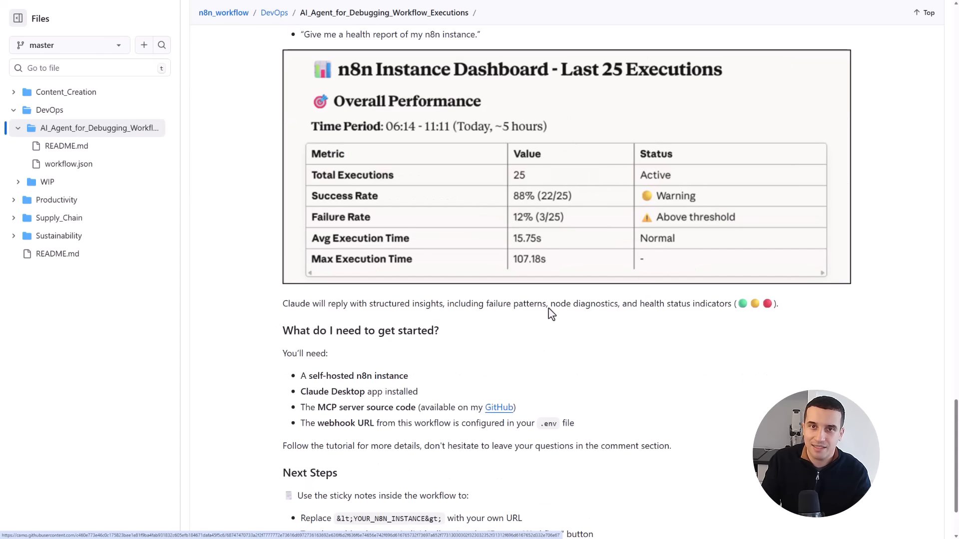
scroll(507, 383, up, 15)
scroll(507, 383, up, 20)
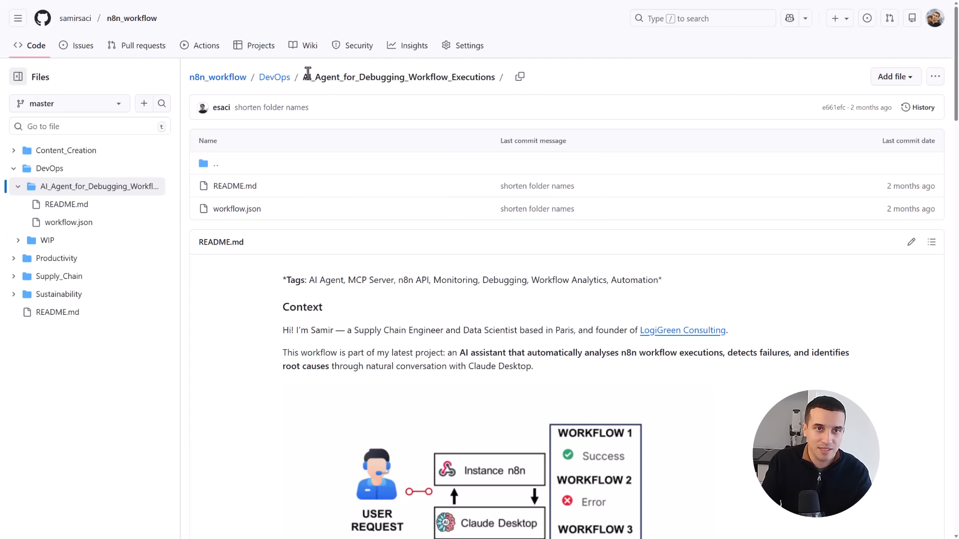
- Return to the n8n_workflow repository root, open the Logistics & Supply Chain Automation category and look over its list of workflows
click(234, 77)
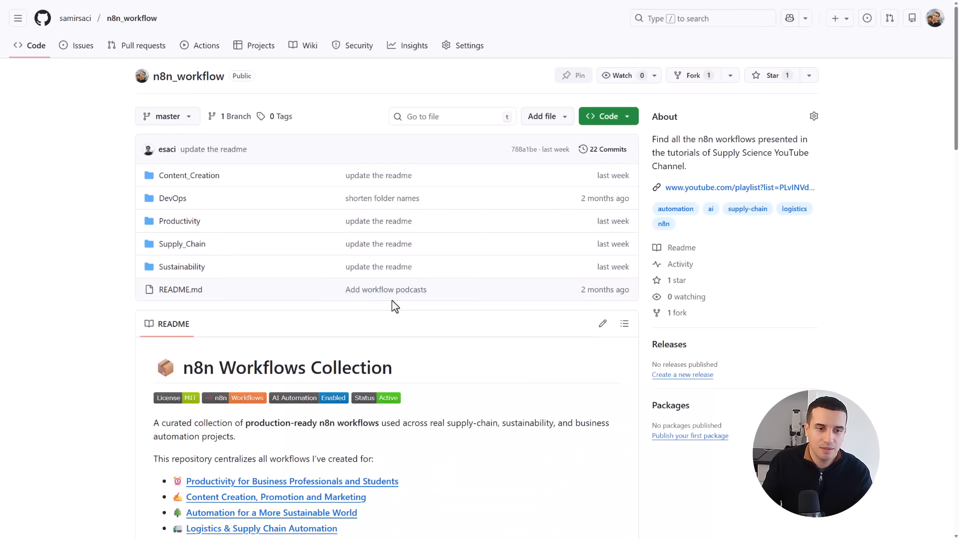
scroll(349, 350, down, 3)
scroll(348, 384, up, 1)
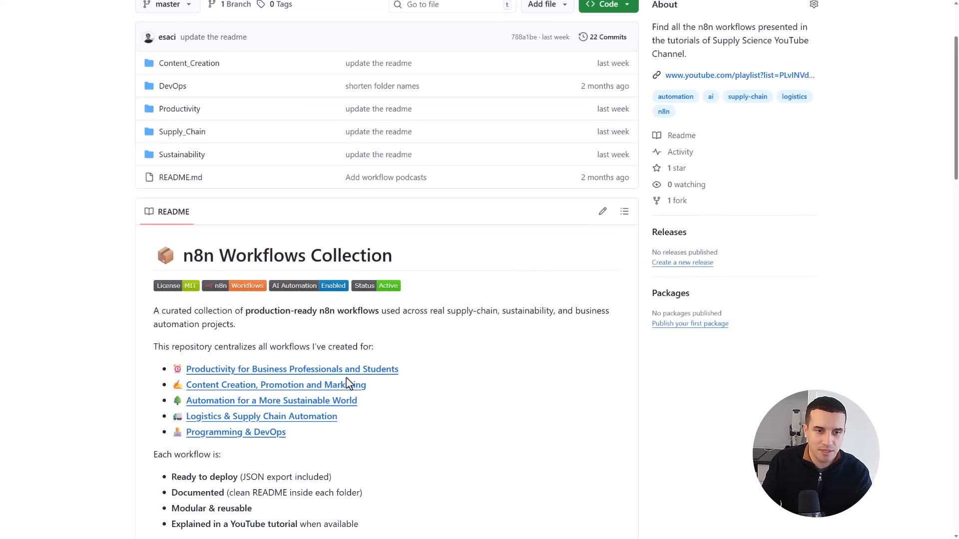
click(314, 419)
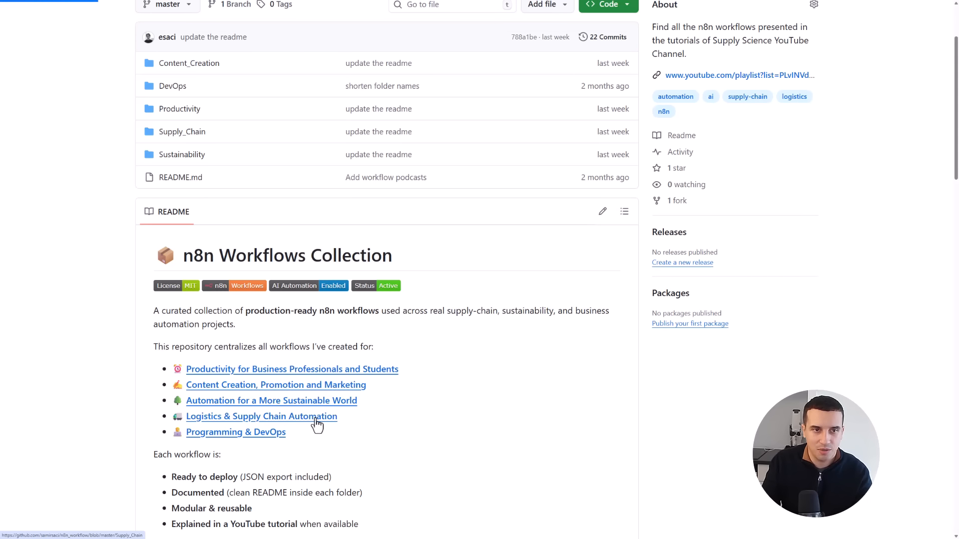
scroll(344, 327, down, 7)
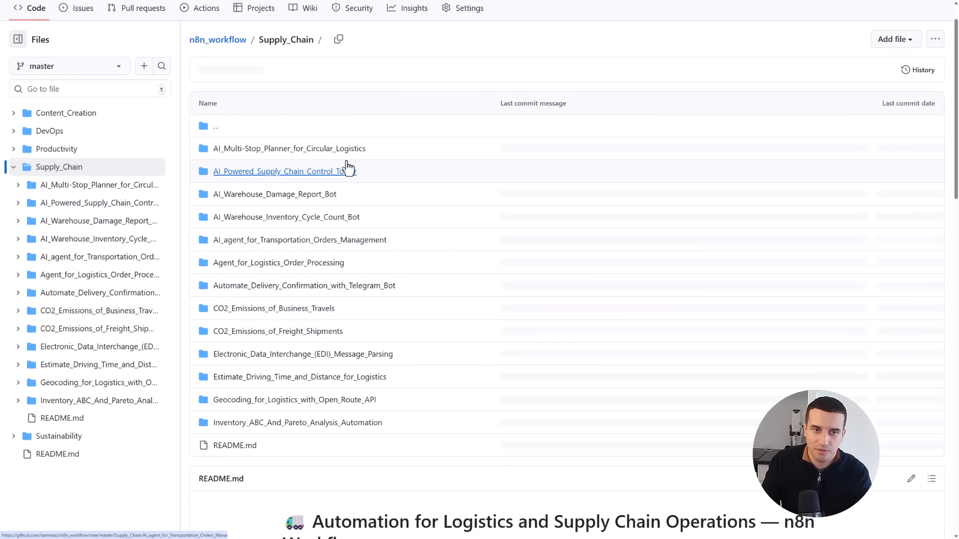
scroll(401, 351, down, 6)
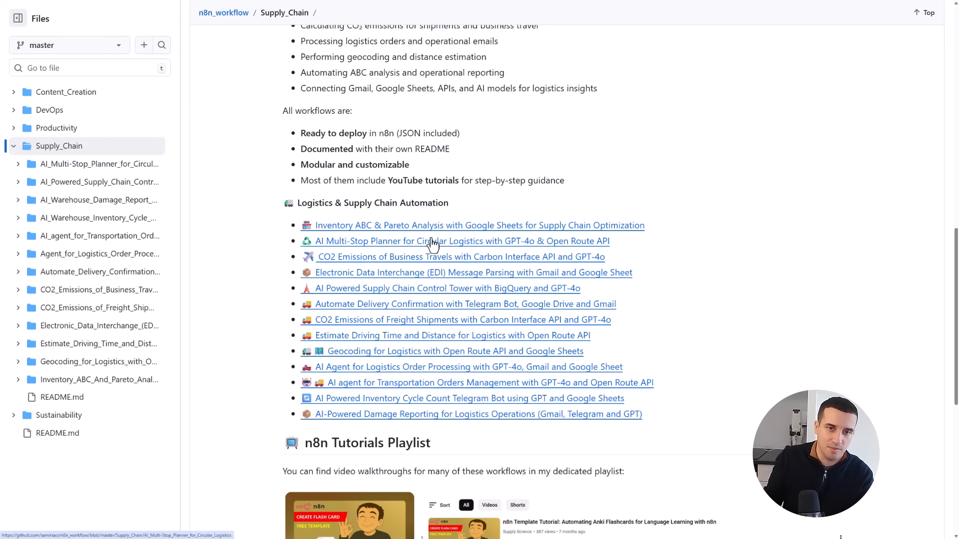
- Open the Electronic Data Interchange (EDI) Message Parsing template and read its README from the EDI explanation to the step-by-step guide and notes
click(434, 280)
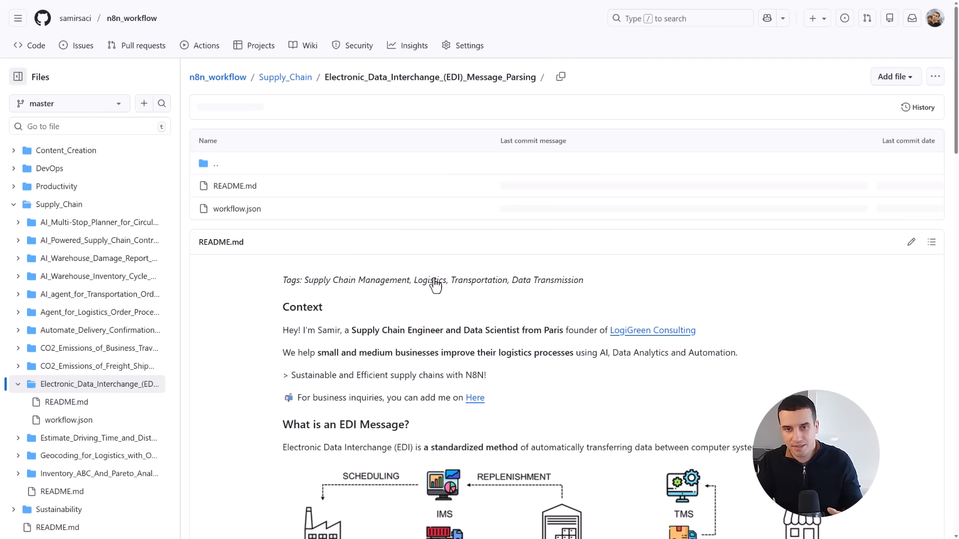
scroll(433, 283, down, 15)
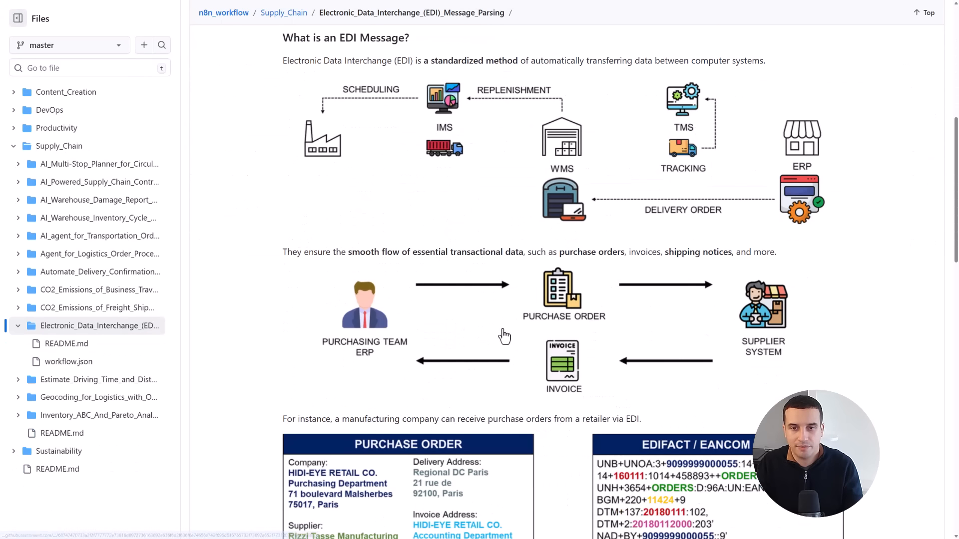
scroll(496, 370, down, 6)
scroll(501, 349, up, 16)
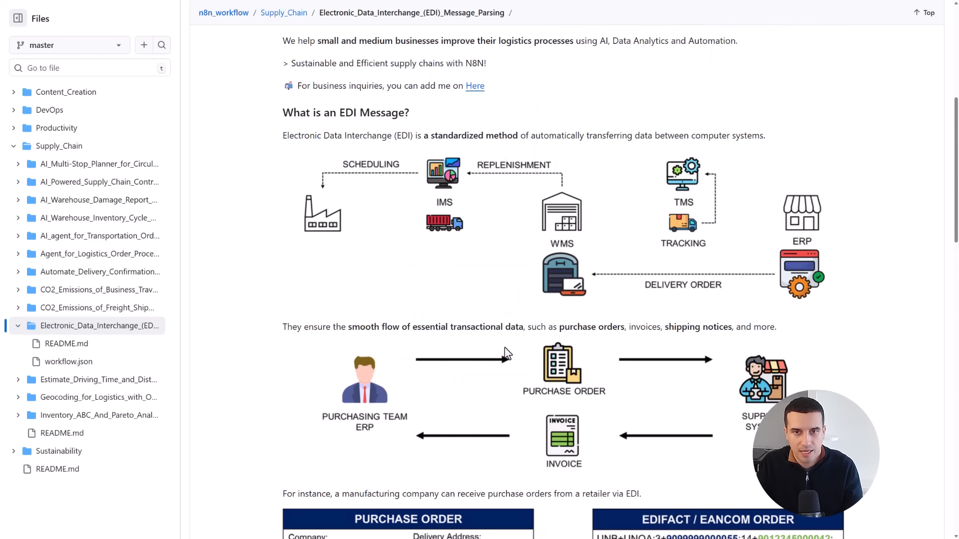
scroll(495, 325, down, 13)
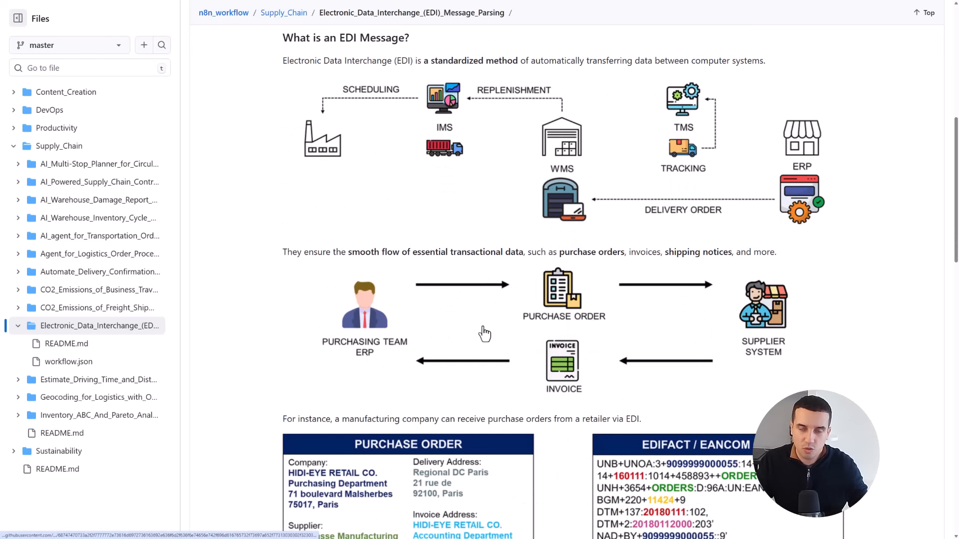
scroll(494, 330, down, 15)
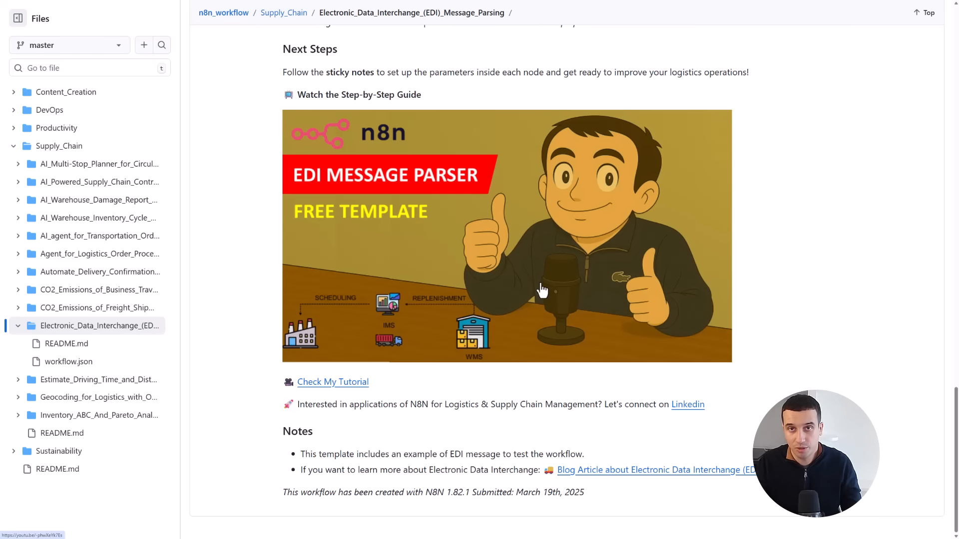
- Switch to n8n and paste the EDI Message Parsing template's workflow JSON from GitHub into the empty workflow My workflow 11
scroll(542, 289, up, 20)
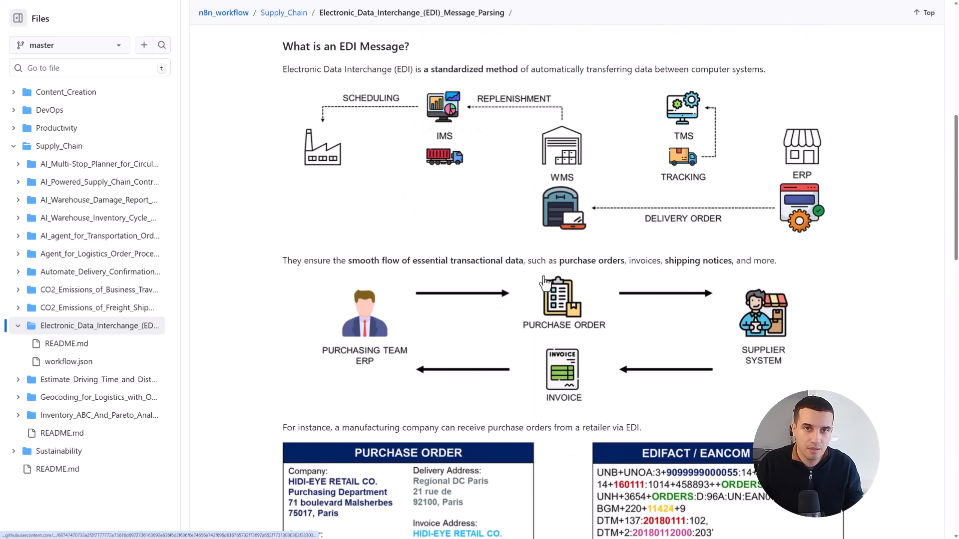
scroll(536, 284, up, 2)
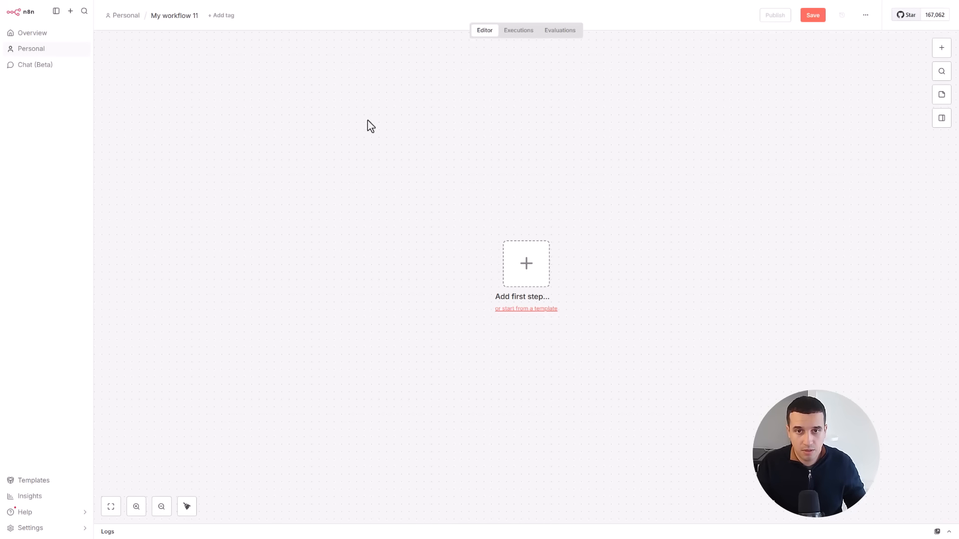
key(ctrl+v)
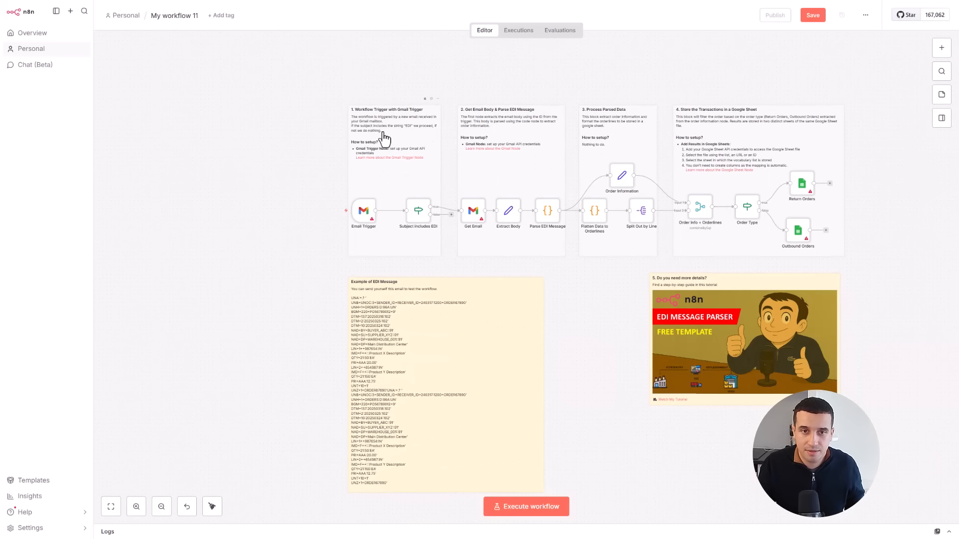